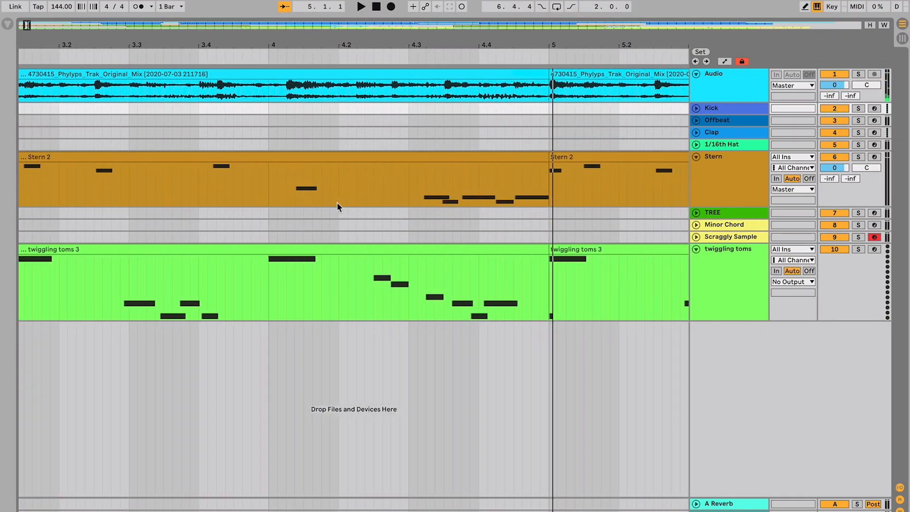
# - Select the Stern clip spanning bars 3 to 5 and play the arrangement through that section
pyautogui.hscroll(-5, 337, 202)
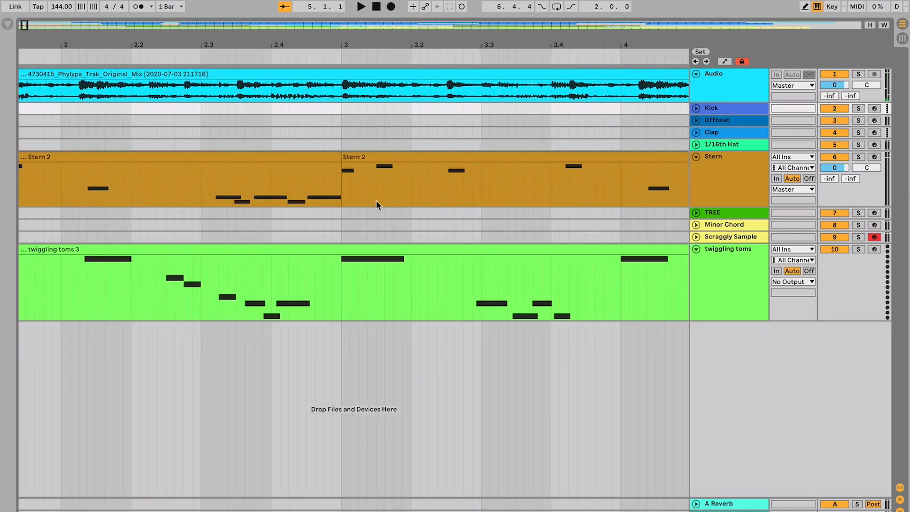
pyautogui.click(377, 149)
pyautogui.hscroll(3, 555, 175)
pyautogui.click(698, 190)
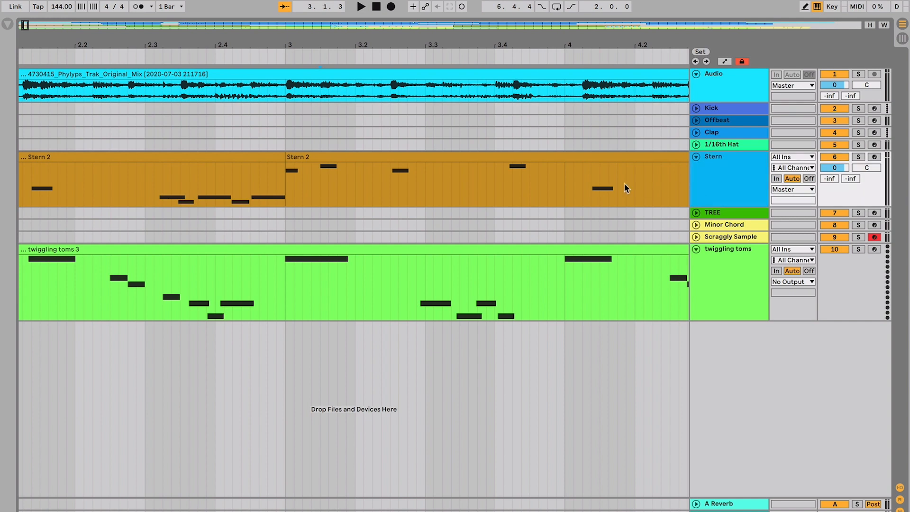
pyautogui.hscroll(3, 627, 187)
pyautogui.press('-')
pyautogui.click(423, 157)
pyautogui.click(423, 157)
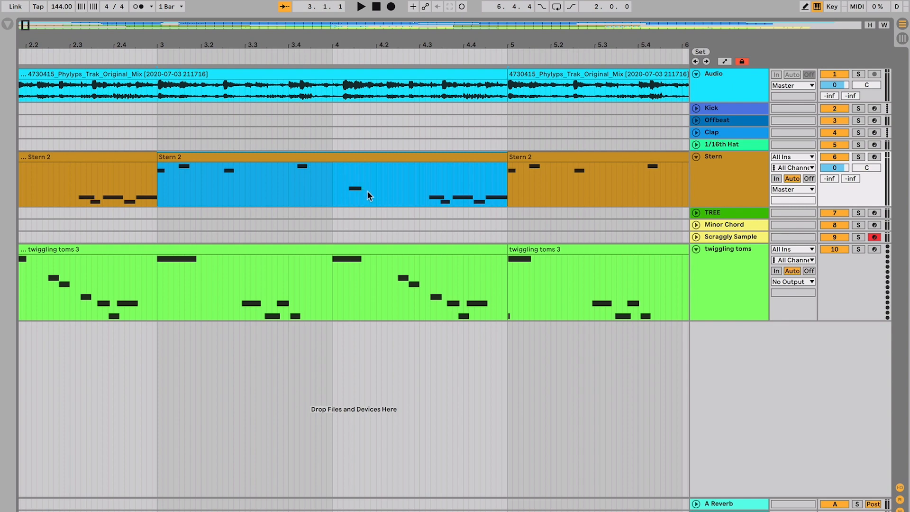
pyautogui.press('space')
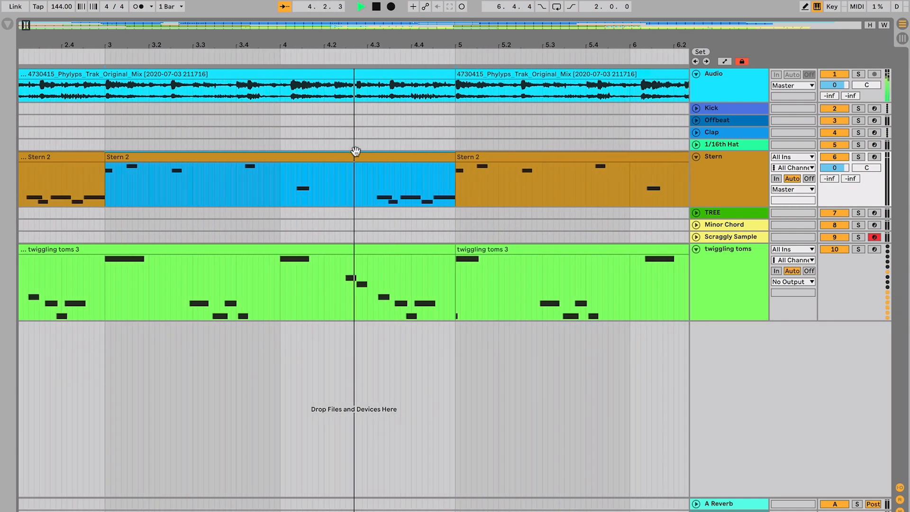
pyautogui.press('space')
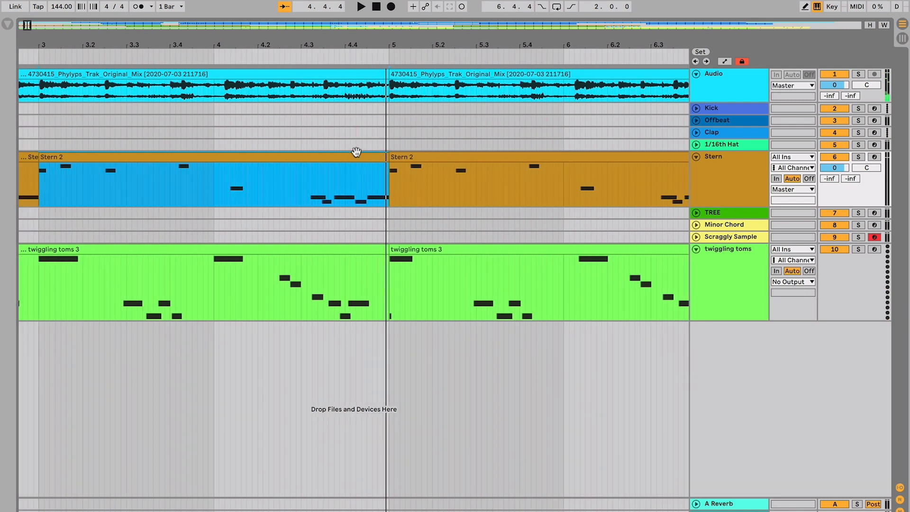
# - Split the twiggling toms clip at the start of bar 3
pyautogui.hscroll(-3, 356, 153)
pyautogui.click(313, 253)
pyautogui.click(83, 270)
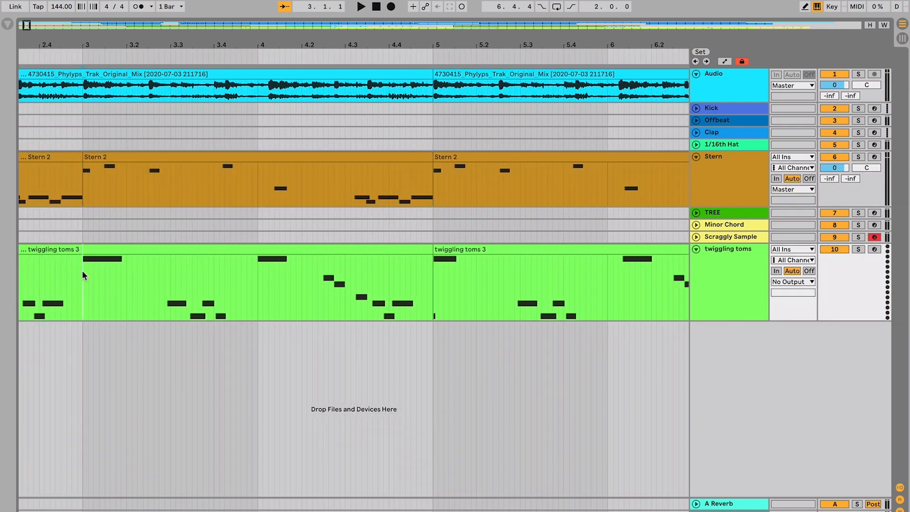
pyautogui.hotkey('ctrl', 'e')
pyautogui.click(729, 286)
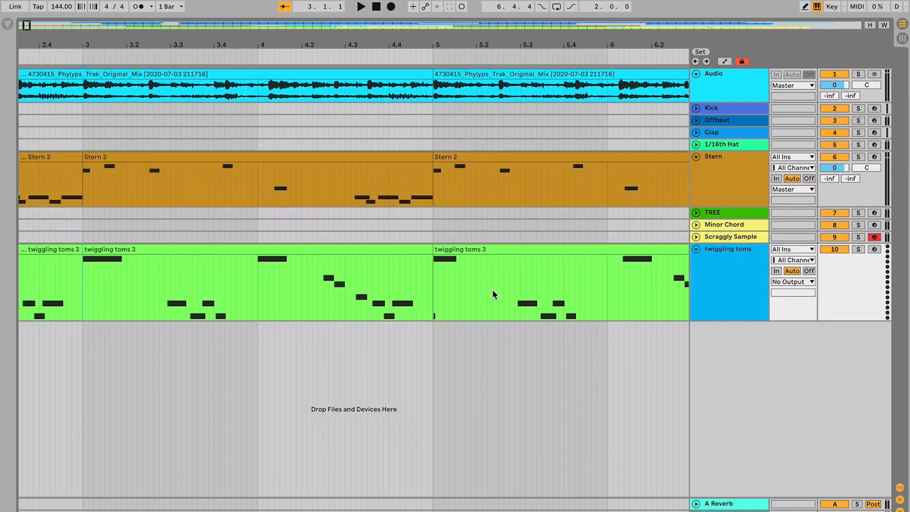
# - Select the twiggling toms clip spanning bars 3 to 5 and play that section
pyautogui.click(397, 252)
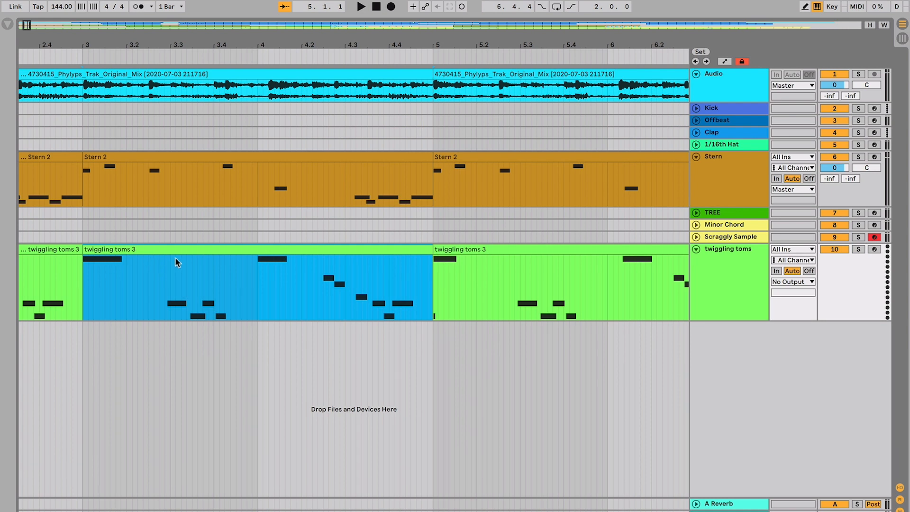
pyautogui.press('space')
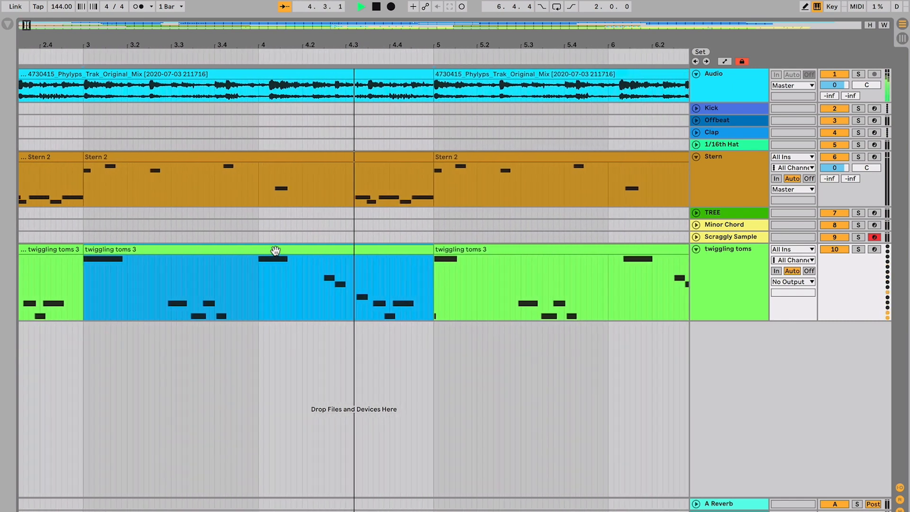
pyautogui.press('space')
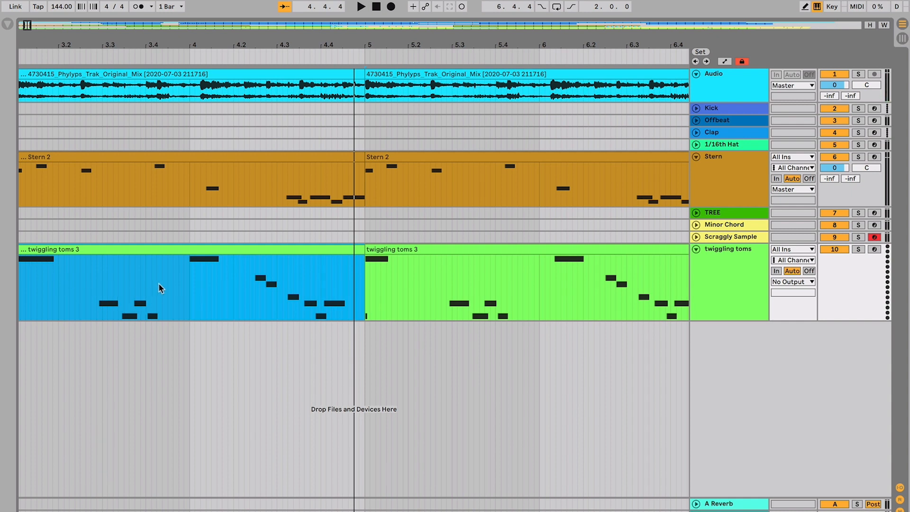
# - Select the Stern and twiggling toms clips together from bar 3 to bar 5 and compare them with the surrounding bars
pyautogui.hscroll(-5, 158, 283)
pyautogui.keyDown('shift'); pyautogui.click(317, 166); pyautogui.keyUp('shift')
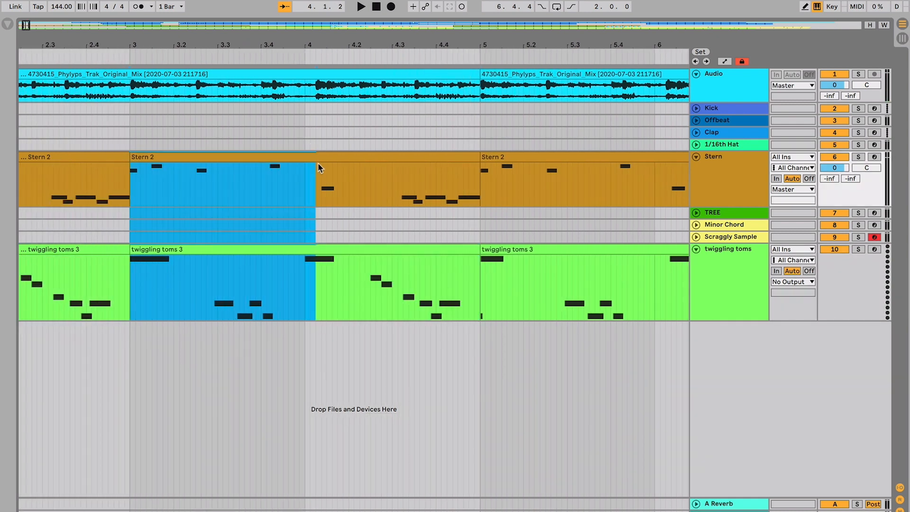
pyautogui.keyDown('shift'); pyautogui.click(320, 159); pyautogui.keyUp('shift')
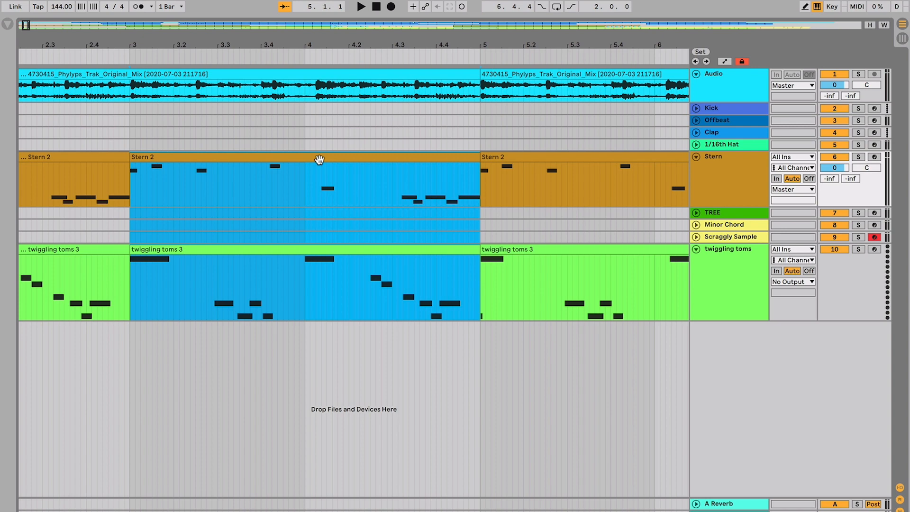
pyautogui.press('-')
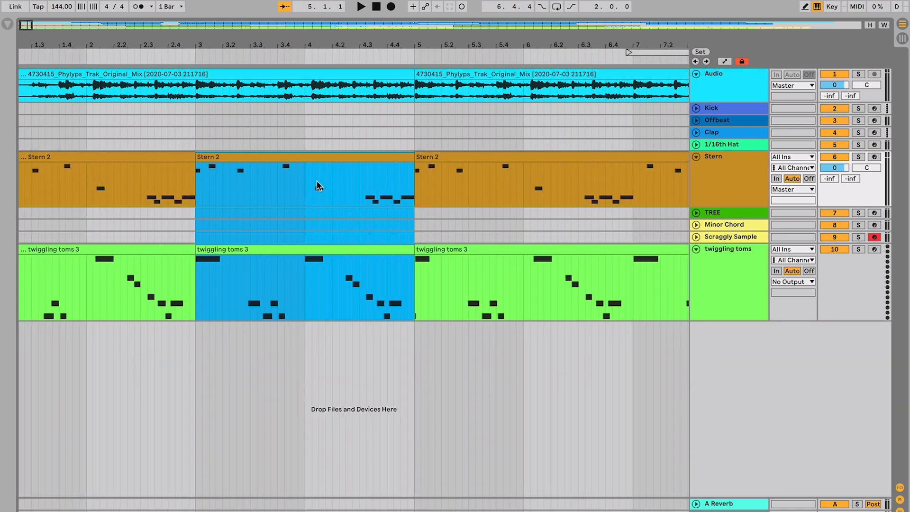
pyautogui.press('-')
pyautogui.press('-')
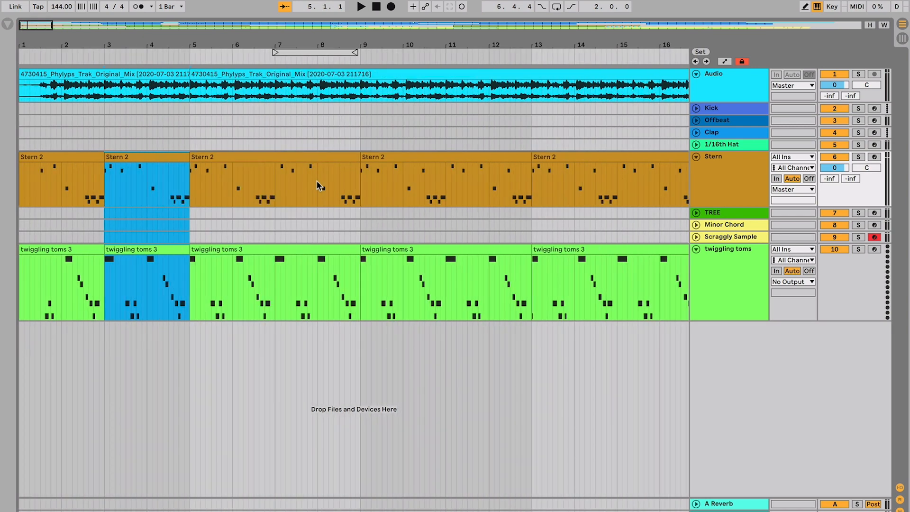
# - Play the repeating Stern and toms patterns from the middle of bar 6 on the Stern track
pyautogui.click(254, 170)
pyautogui.press('space')
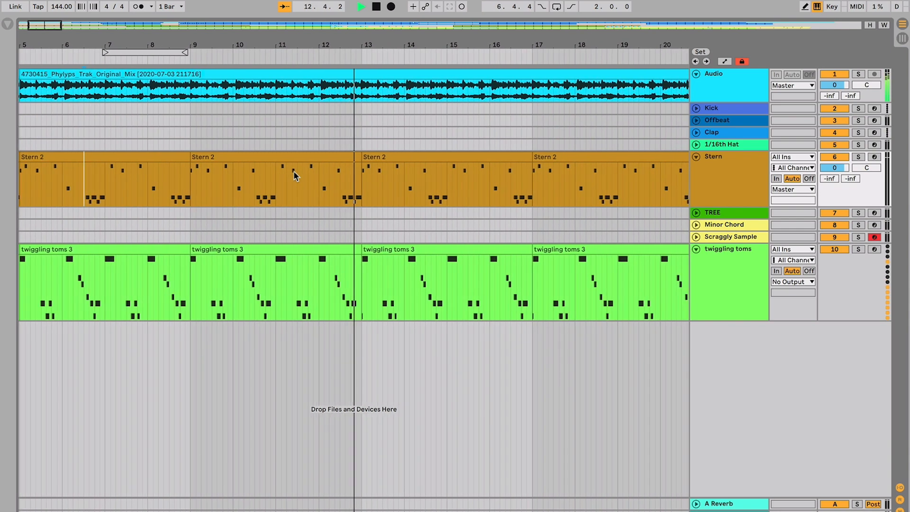
pyautogui.press('space')
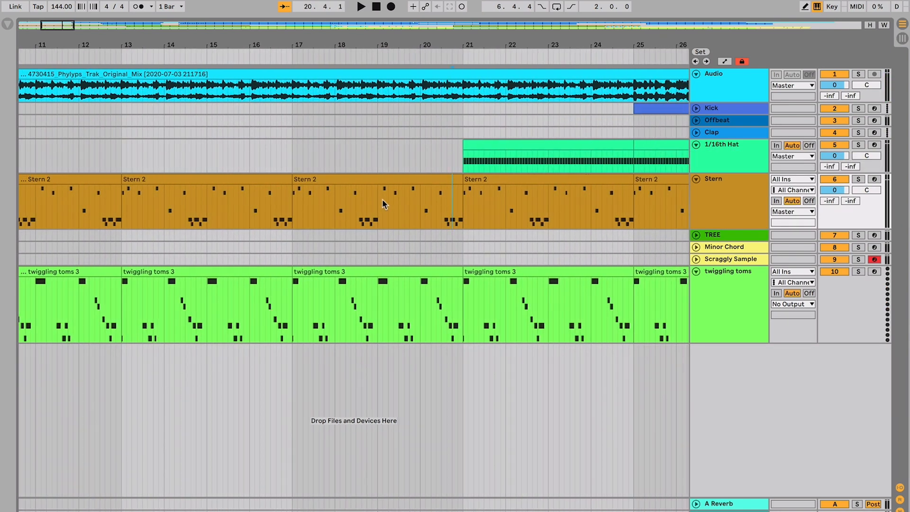
# - Select the intro from bar 21 back to the middle of bar 1, across the 1/16th Hat through twiggling toms tracks
pyautogui.press('Left')
pyautogui.click(461, 161)
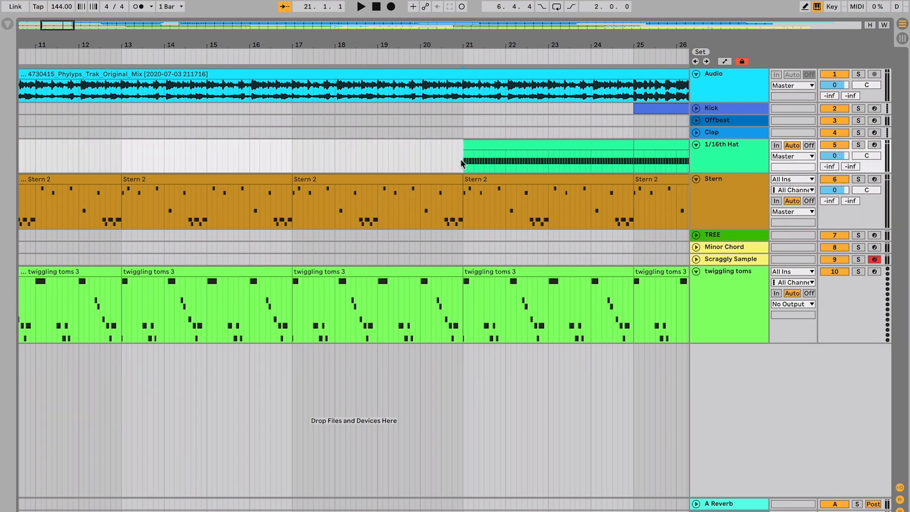
pyautogui.press('-')
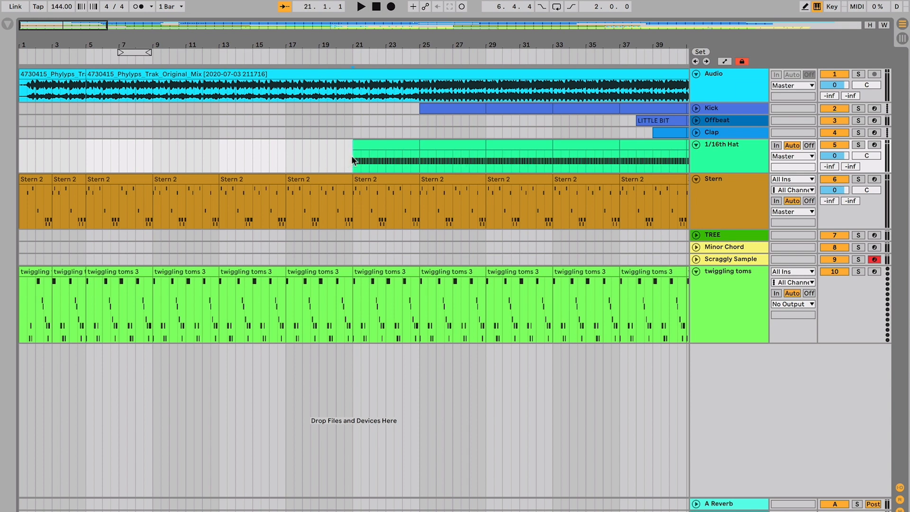
pyautogui.moveTo(352, 160); pyautogui.dragTo(27, 288)
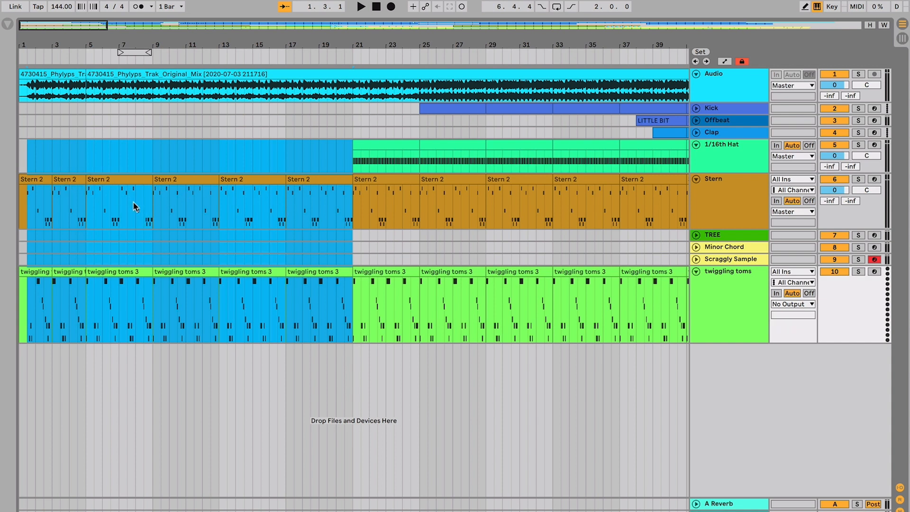
# - Consolidate the Stern clips from bar 1 to bar 21 into a single clip
pyautogui.click(309, 179)
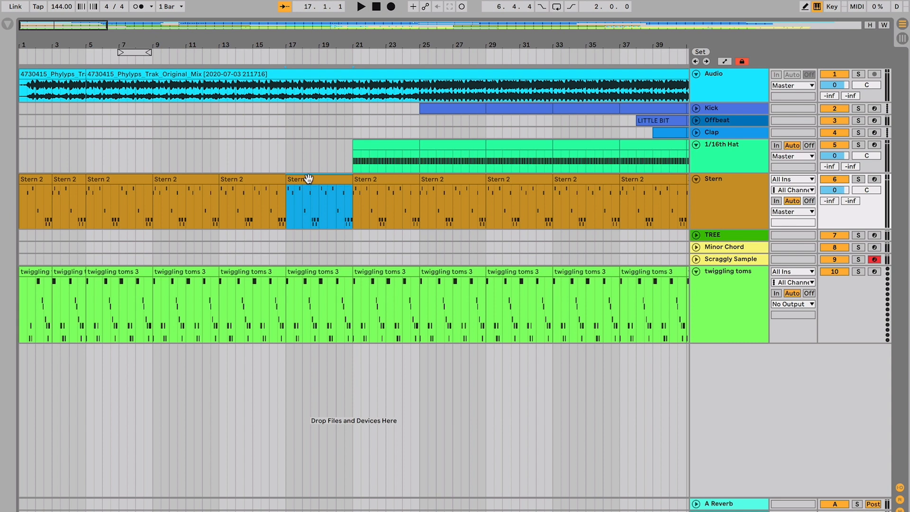
pyautogui.keyDown('shift'); pyautogui.click(117, 176); pyautogui.keyUp('shift')
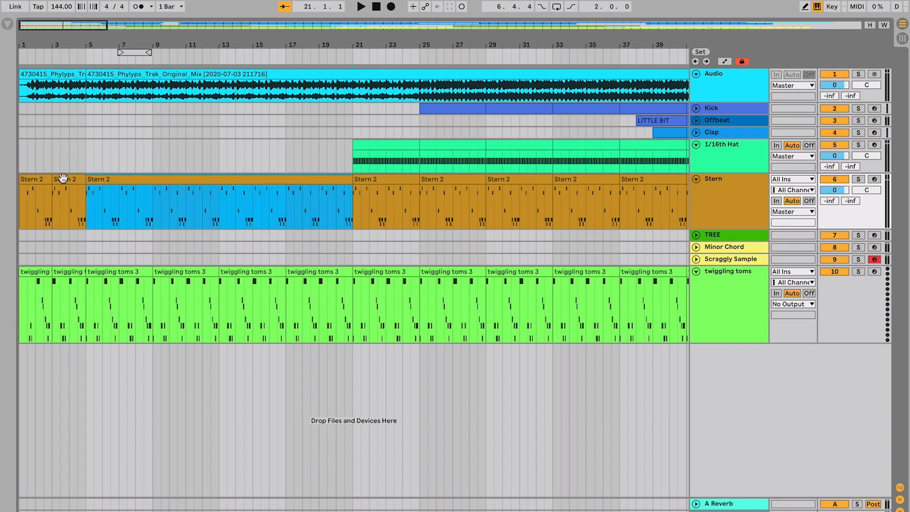
pyautogui.keyDown('shift'); pyautogui.click(32, 179); pyautogui.keyUp('shift')
pyautogui.hotkey('ctrl', 'j')
pyautogui.click(85, 204)
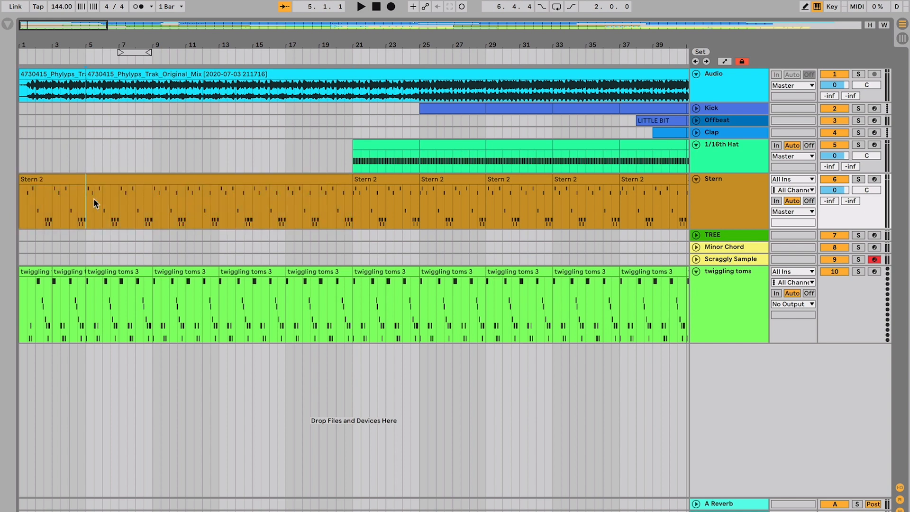
pyautogui.click(295, 212)
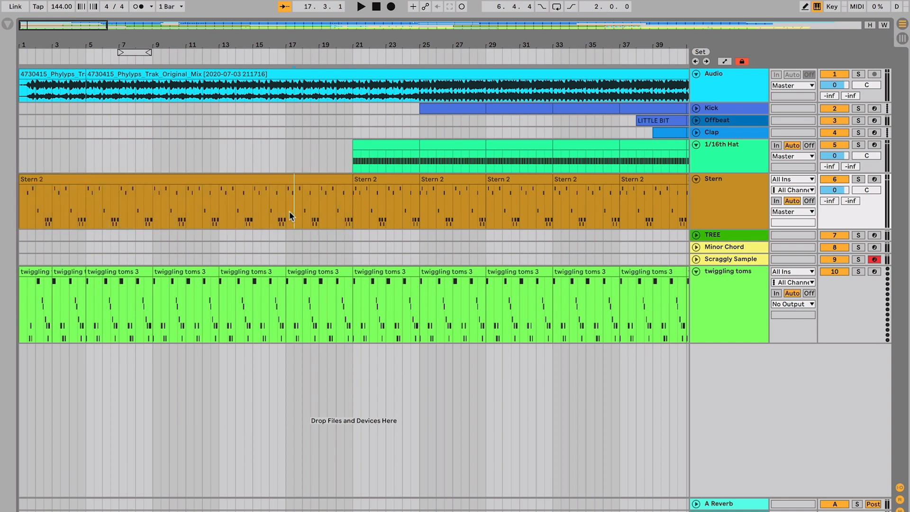
# - Consolidate the twiggling toms clips from bar 1 to bar 21 into a single clip
pyautogui.click(327, 272)
pyautogui.keyDown('shift'); pyautogui.click(39, 267); pyautogui.keyUp('shift')
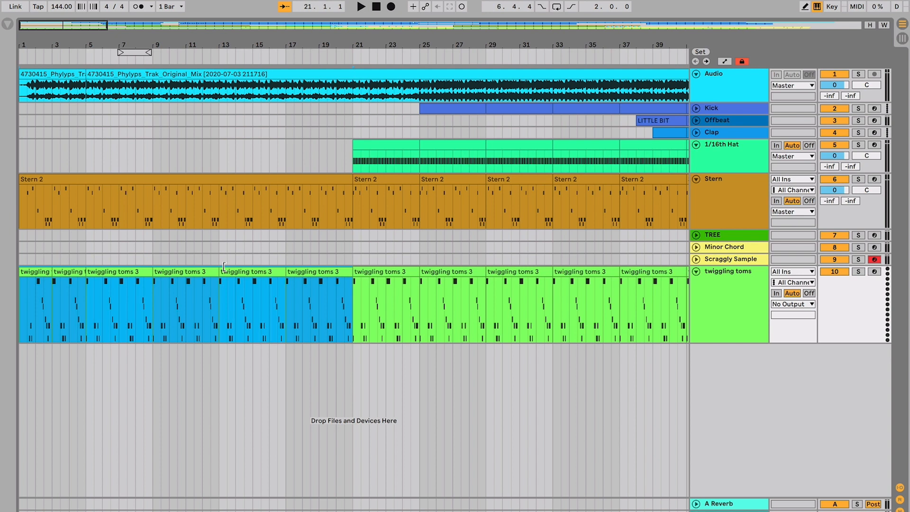
pyautogui.hotkey('ctrl', 'j')
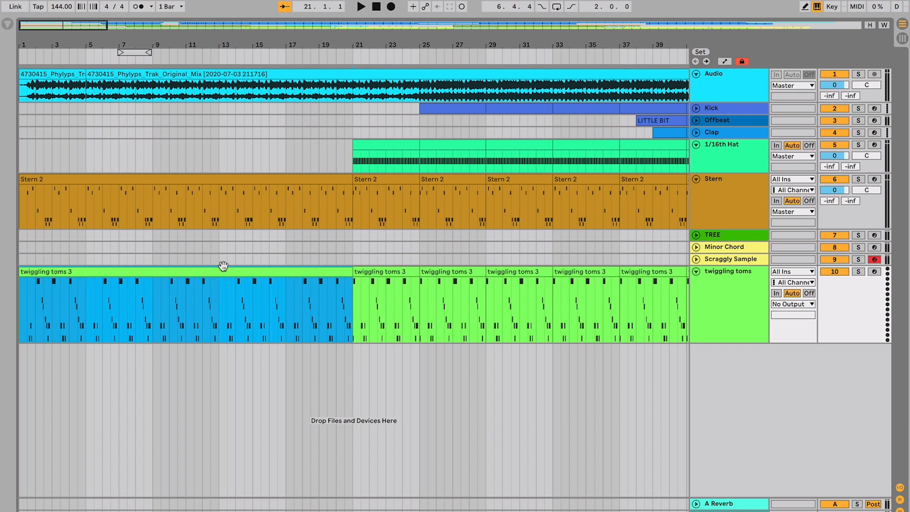
pyautogui.click(289, 244)
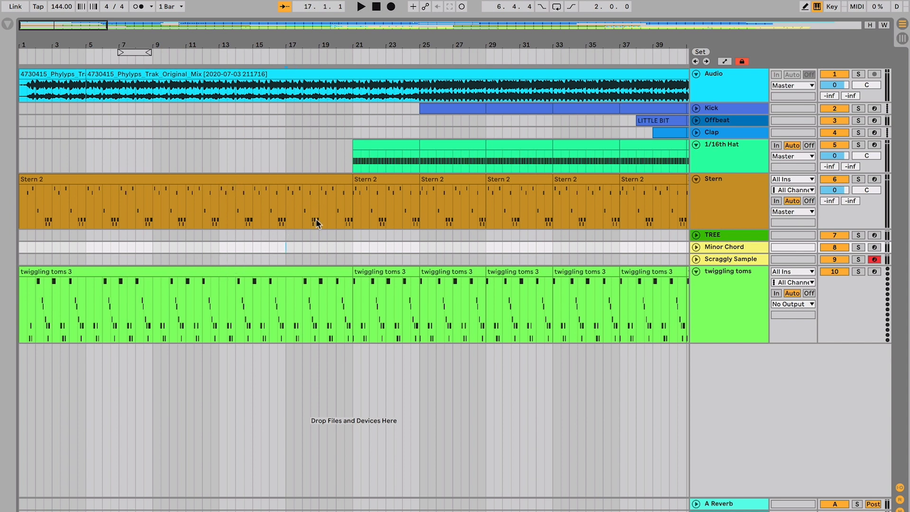
# - Examine the Stern pattern around bars 17 to 21, and play the arrangement from bar 18 into the 1/16th Hat entry
pyautogui.click(299, 223)
pyautogui.click(321, 218)
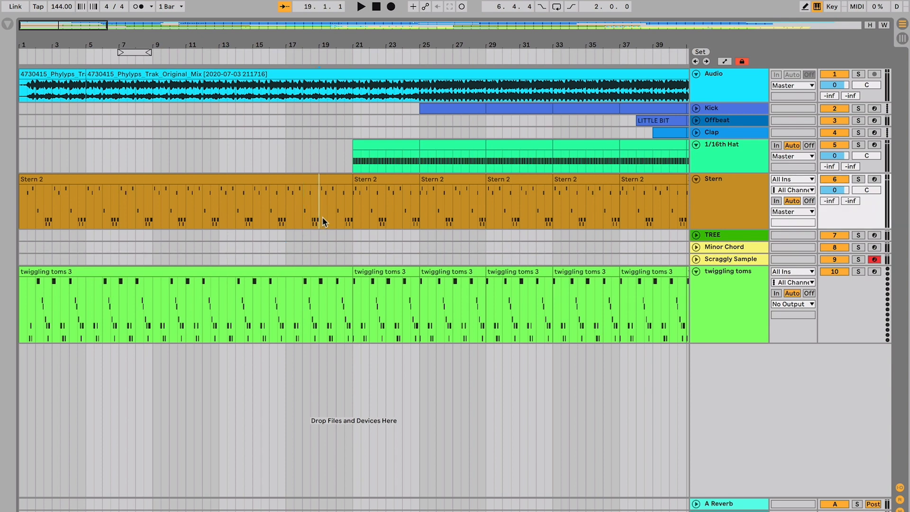
pyautogui.press('+')
pyautogui.press('+')
pyautogui.press('+')
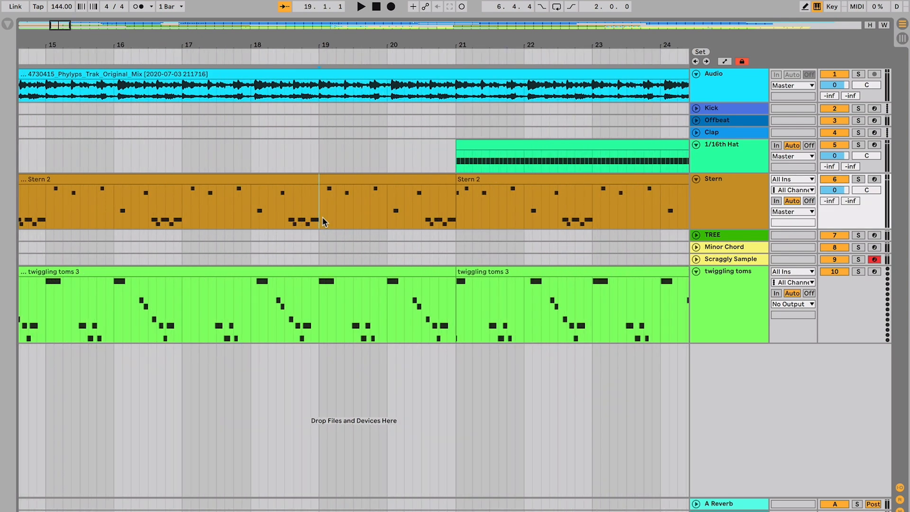
pyautogui.hscroll(2, 324, 222)
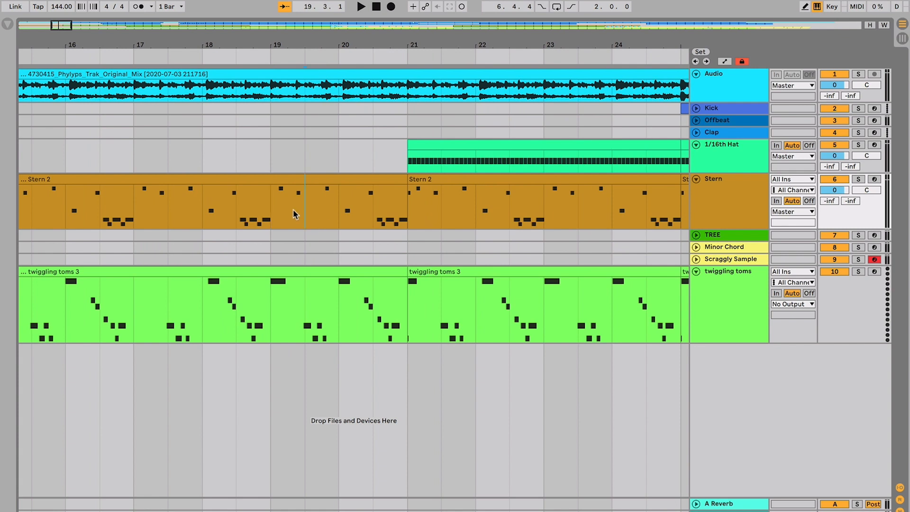
pyautogui.click(333, 214)
pyautogui.hscroll(1, 333, 214)
pyautogui.click(265, 204)
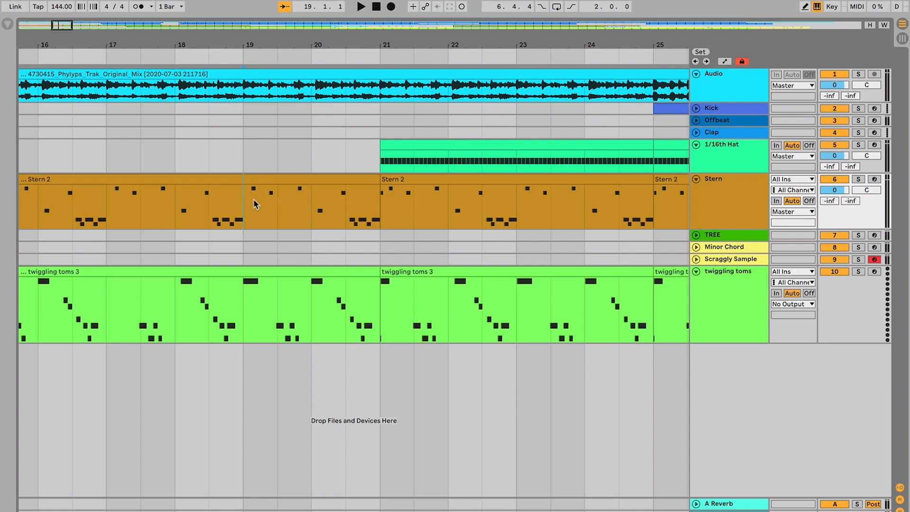
pyautogui.press('Left')
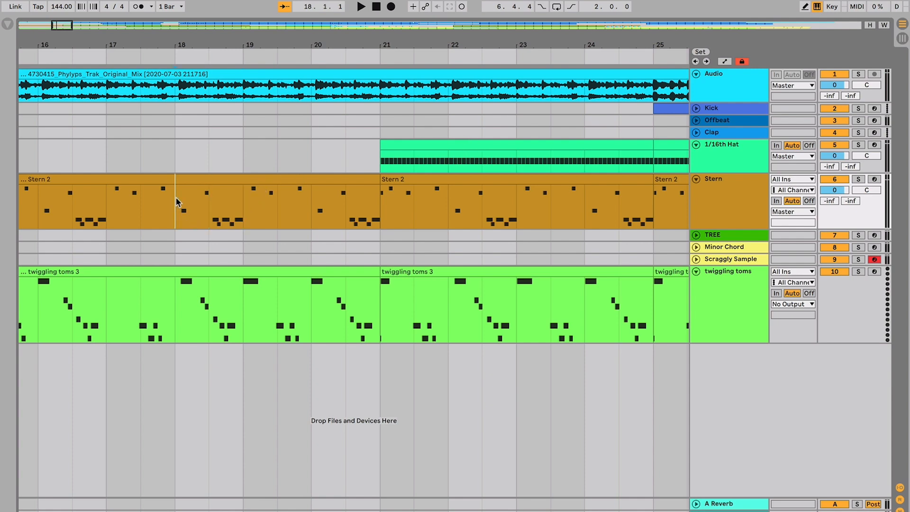
pyautogui.press('space')
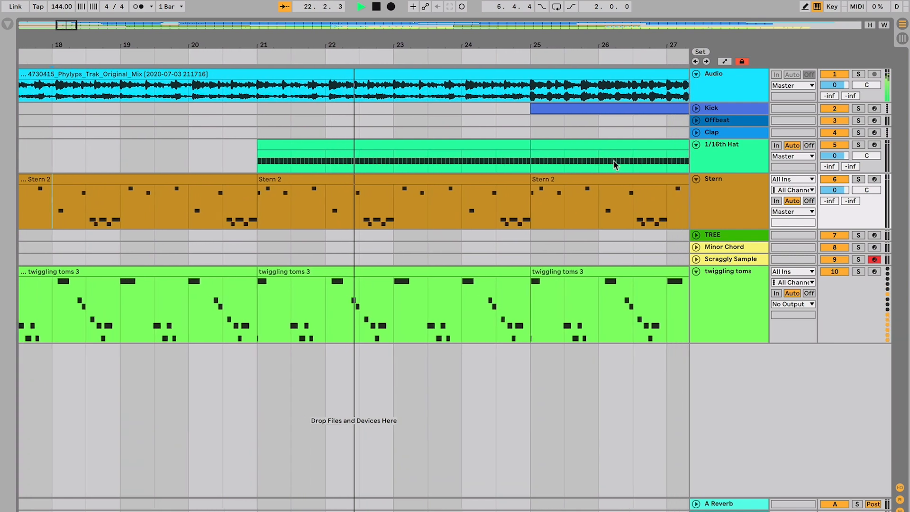
pyautogui.press('space')
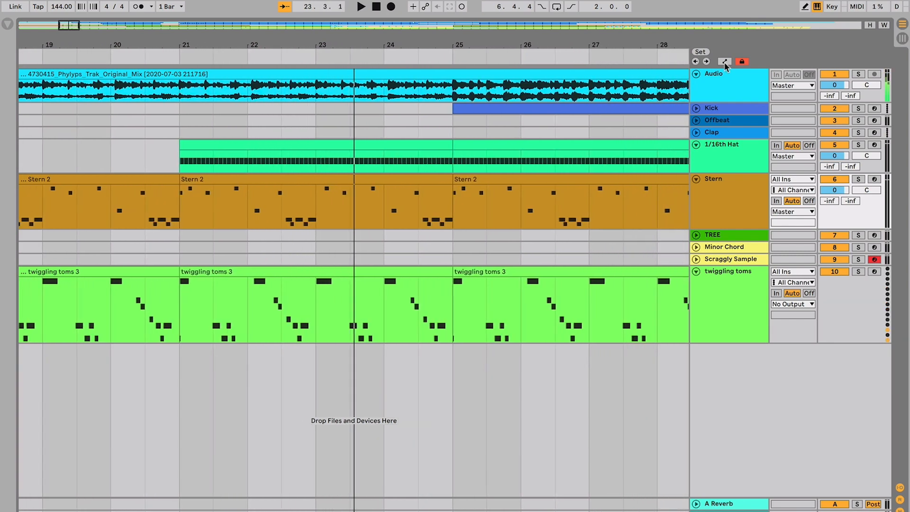
# - Show the arrangement's automation and enlarge the 1/16th Hat track to display its gain envelope from bar 21
pyautogui.click(725, 62)
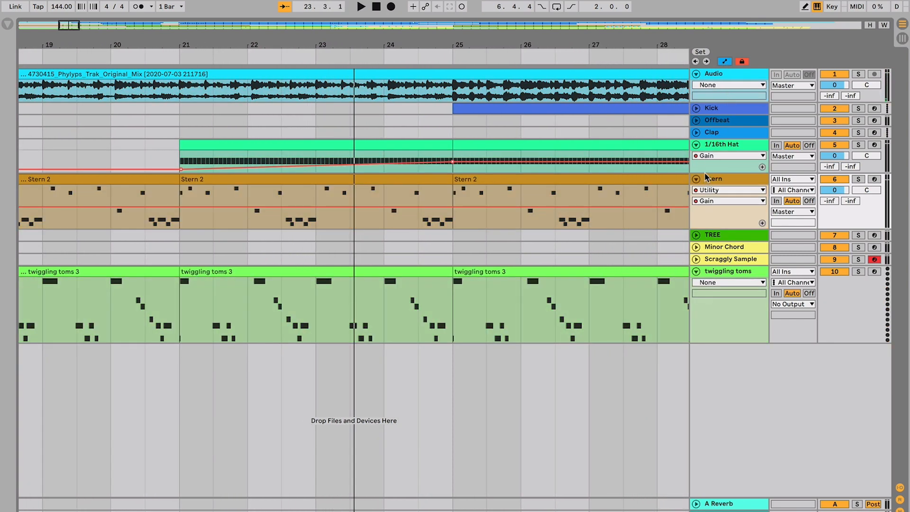
pyautogui.moveTo(707, 173); pyautogui.dragTo(713, 292)
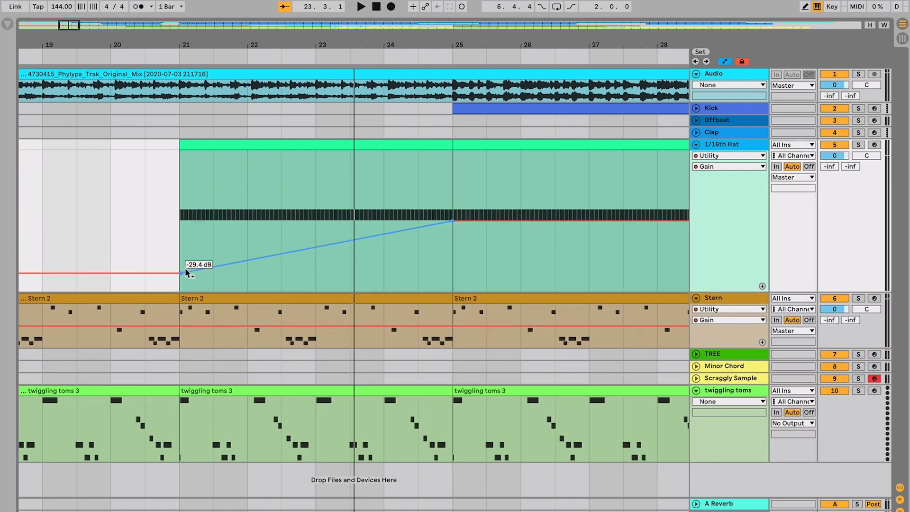
# - Play the arrangement from bar 21 into the kick entry at bar 25, unfolding the Kick track to show its notes
pyautogui.click(183, 223)
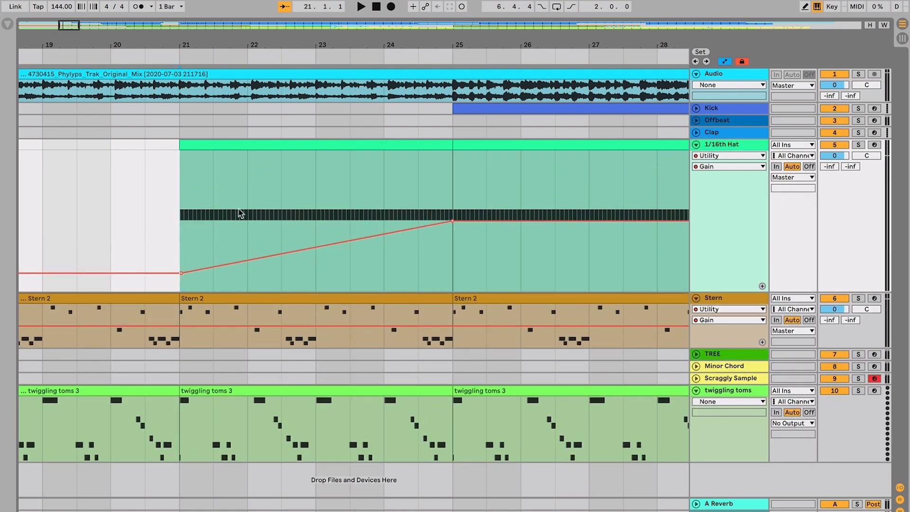
pyautogui.press('space')
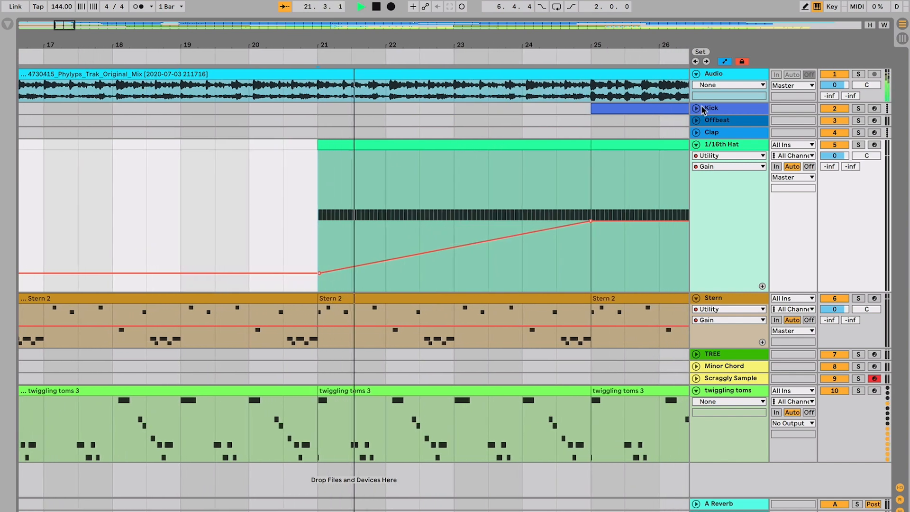
pyautogui.click(702, 107)
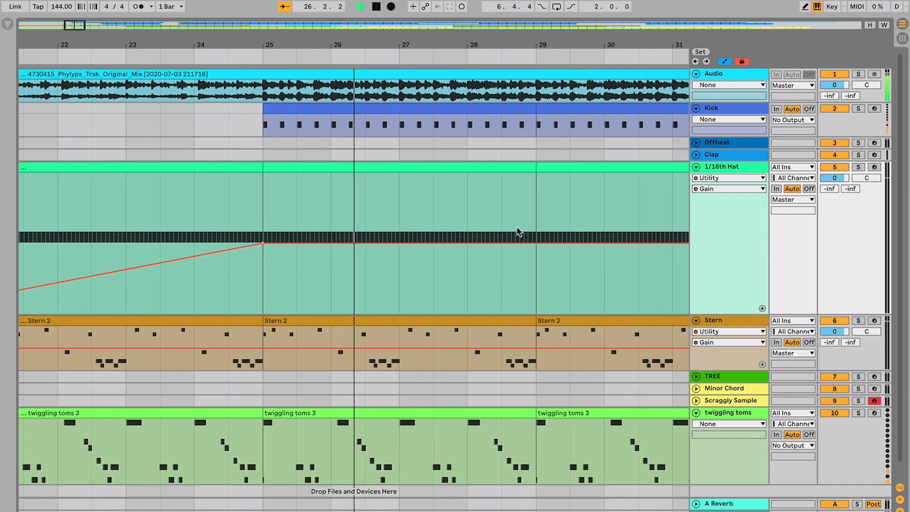
pyautogui.press('space')
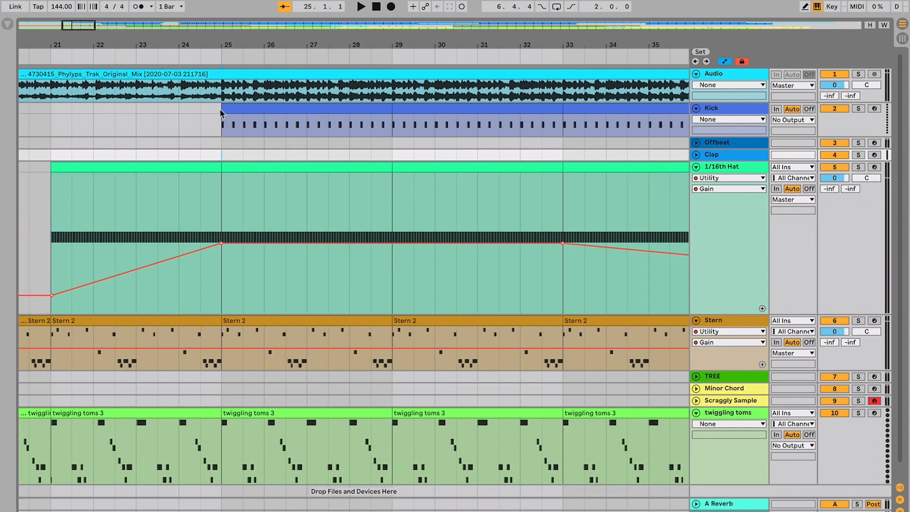
# - Consolidate the 1/16th Hat clips from bar 25 to bar 33 into a single clip
pyautogui.click(238, 108)
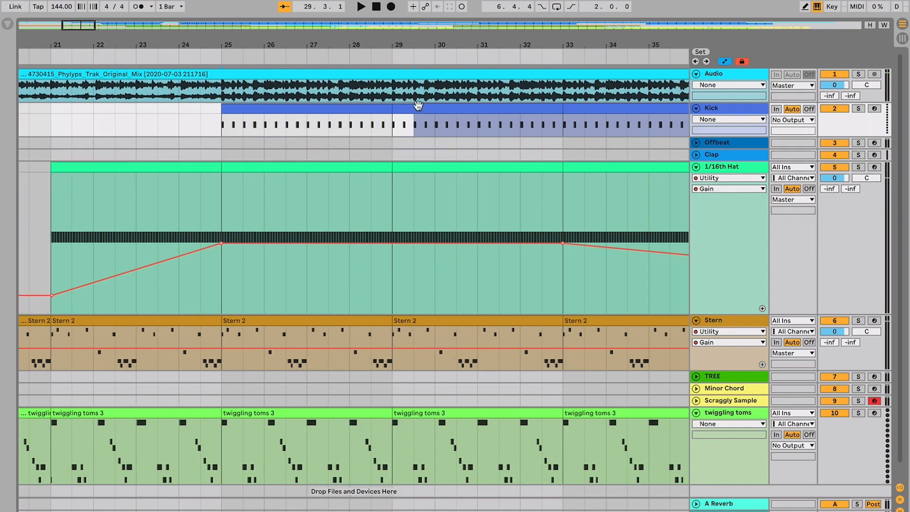
pyautogui.press('Right')
pyautogui.keyDown('shift'); pyautogui.click(415, 169); pyautogui.keyUp('shift')
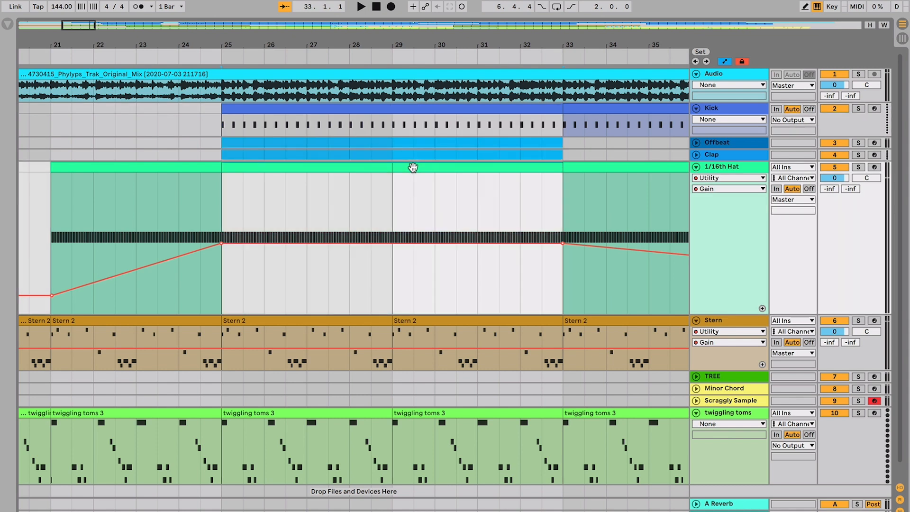
pyautogui.click(412, 167)
pyautogui.keyDown('shift'); pyautogui.click(374, 167); pyautogui.keyUp('shift')
pyautogui.hotkey('ctrl', 'j')
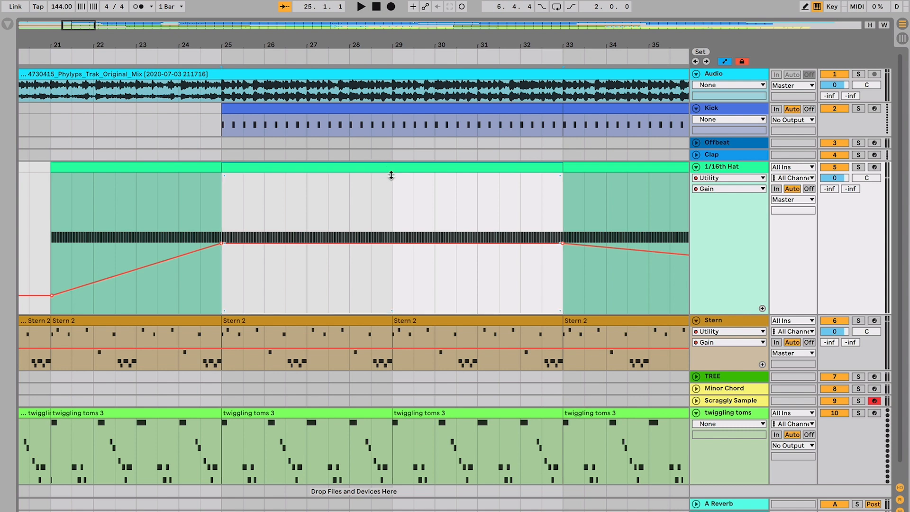
pyautogui.click(391, 175)
pyautogui.click(347, 192)
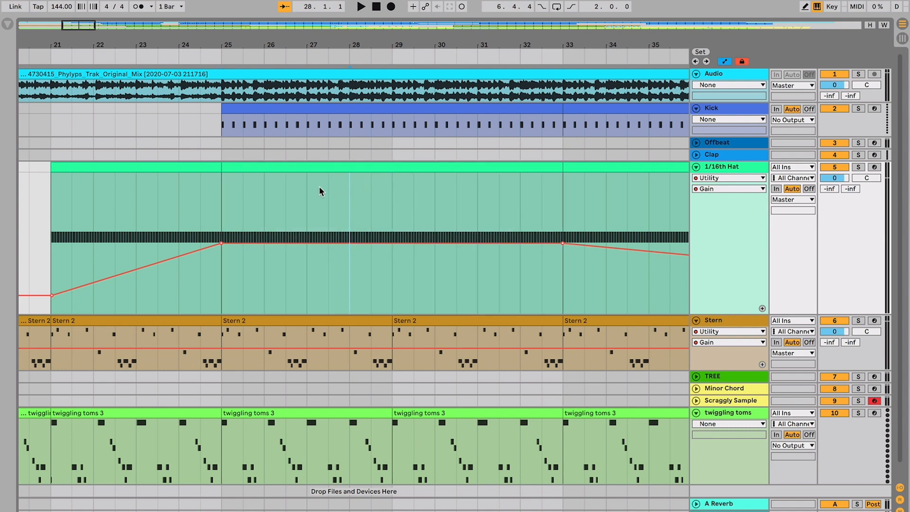
# - Review the 1/16th Hat gain envelope across the arrangement and highlight the hat clip from bar 25 to bar 33
pyautogui.scroll(-1, 332, 232)
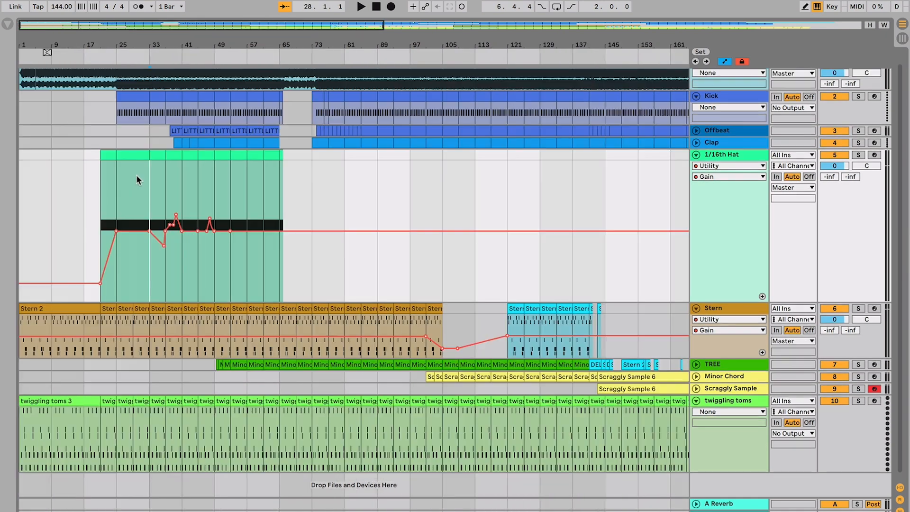
pyautogui.press('+')
pyautogui.press('+')
pyautogui.press('+')
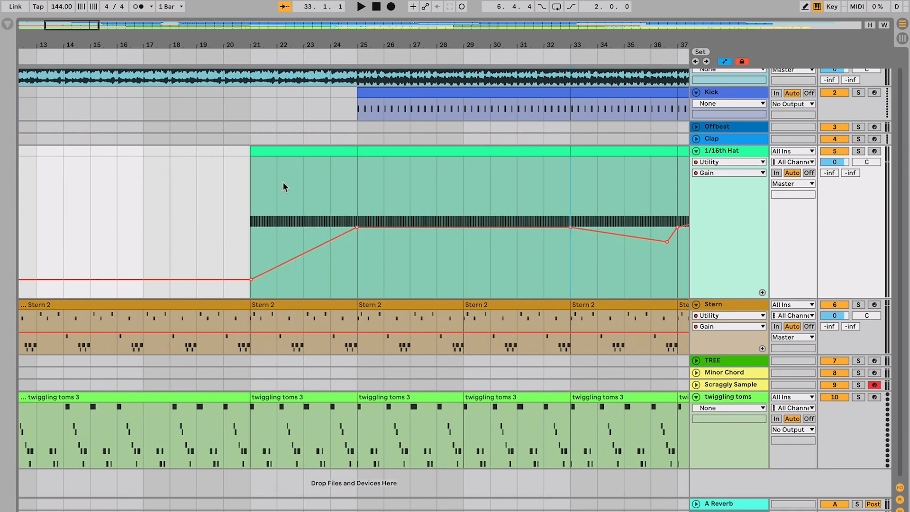
pyautogui.hscroll(2, 284, 182)
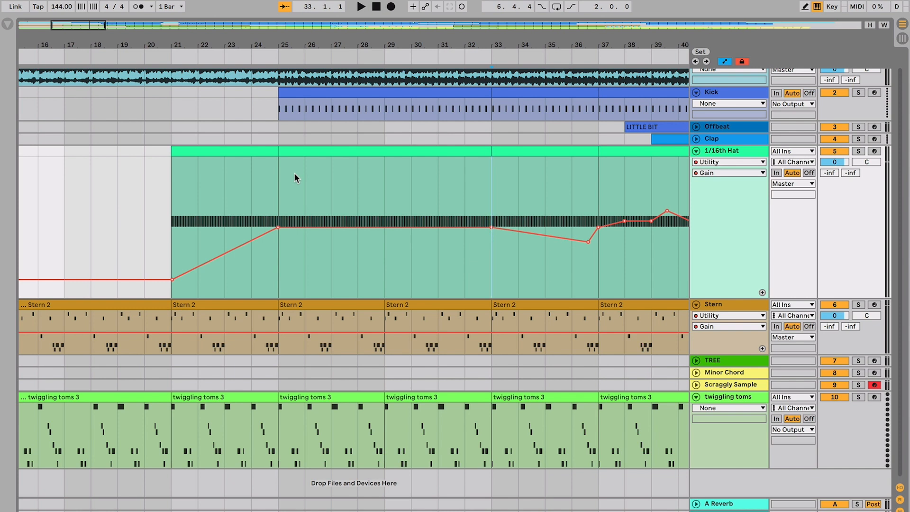
pyautogui.click(299, 151)
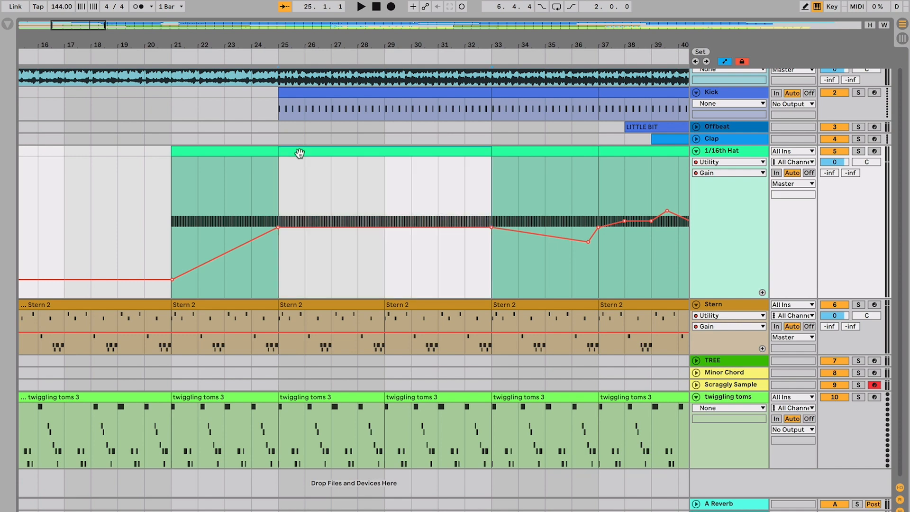
pyautogui.hscroll(2, 335, 166)
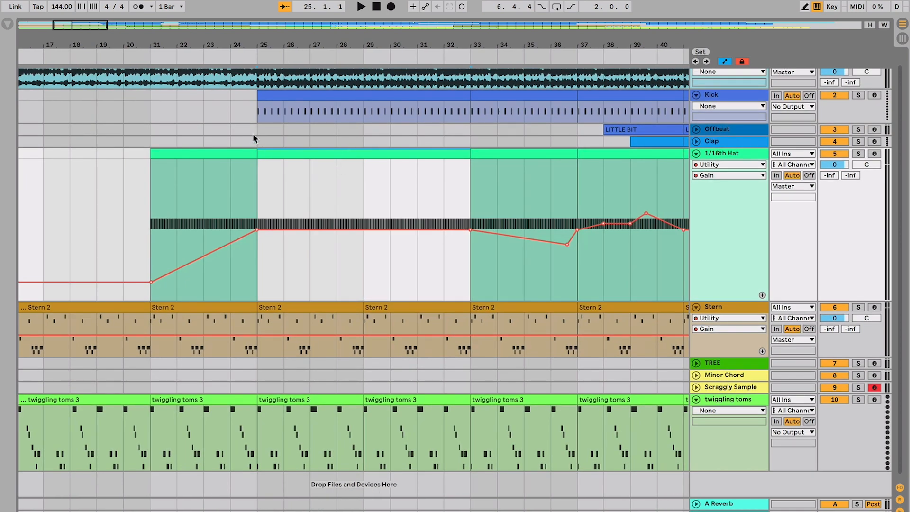
# - Mark the empty Offbeat and Clap stretches between bars 25 and 33 and the empty Kick stretch before bar 25
pyautogui.moveTo(253, 134)
pyautogui.mouseDown()
pyautogui.moveTo(465, 141)
pyautogui.moveTo(449, 140)
pyautogui.mouseUp()
pyautogui.moveTo(389, 130); pyautogui.dragTo(342, 143)
pyautogui.click(359, 143)
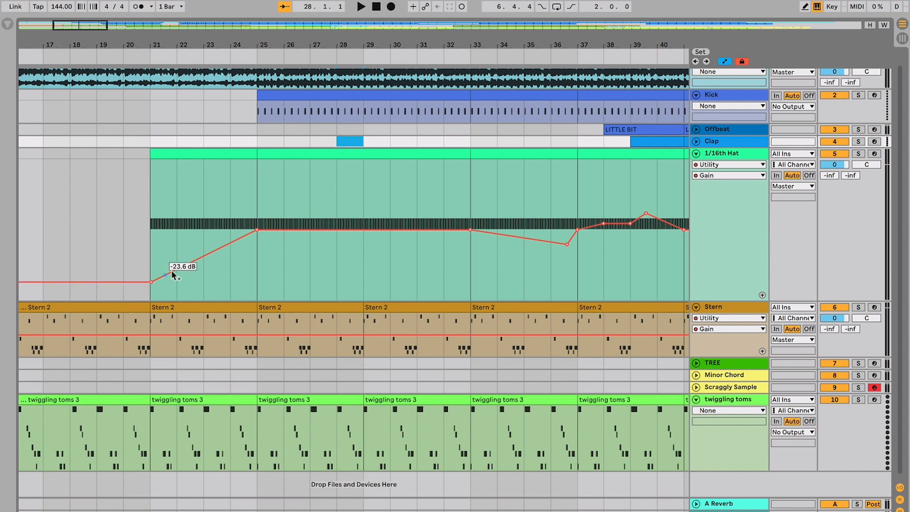
pyautogui.moveTo(168, 118); pyautogui.dragTo(253, 121)
pyautogui.click(253, 121)
# - Examine the 1/16th Hat gain rise from bar 21 leading into the kick entry at bar 25
pyautogui.hscroll(-2, 253, 121)
pyautogui.scroll(1, 254, 121)
pyautogui.hscroll(-1, 253, 120)
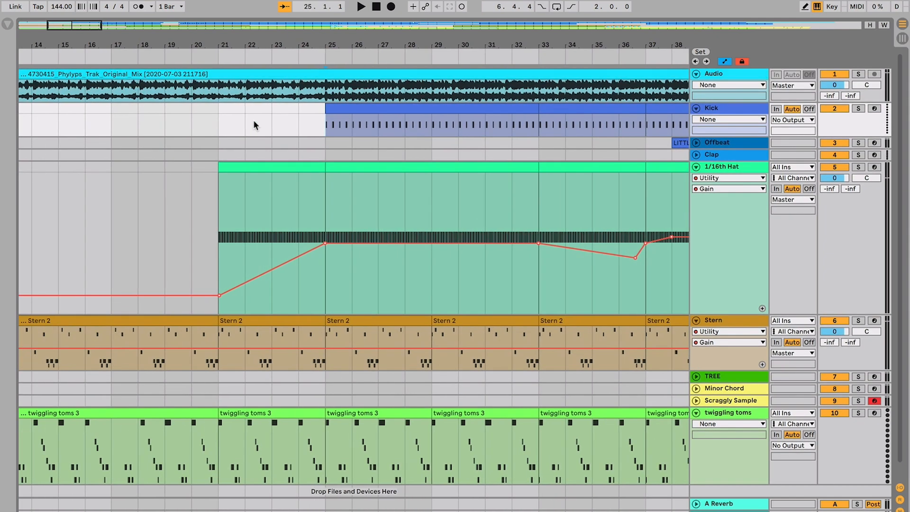
pyautogui.click(316, 140)
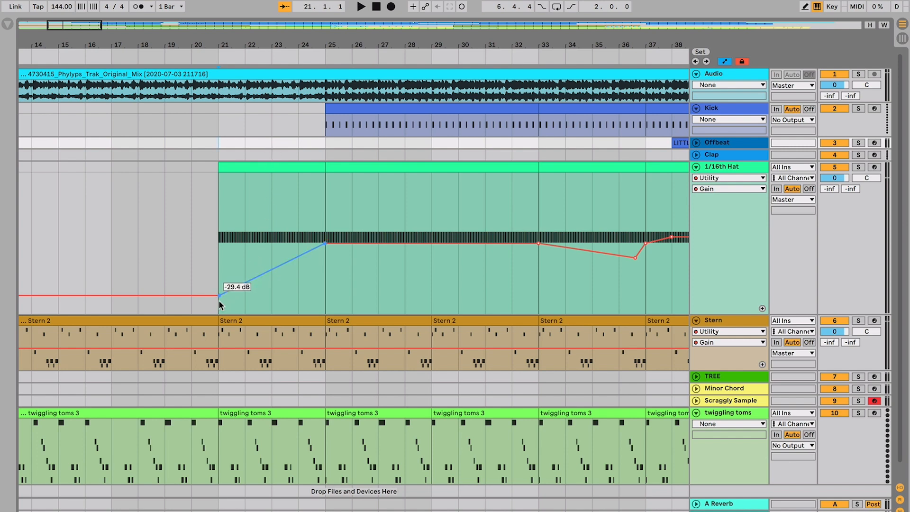
pyautogui.hscroll(1, 326, 239)
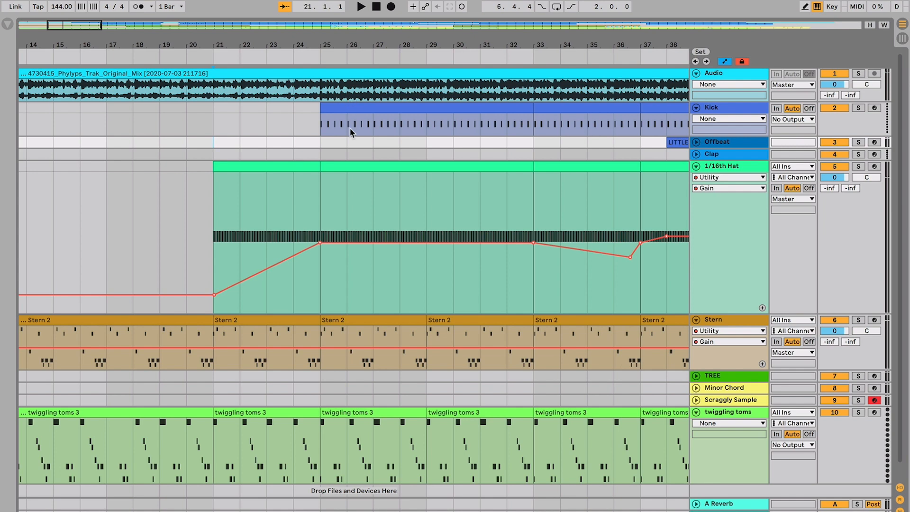
pyautogui.hscroll(5, 351, 132)
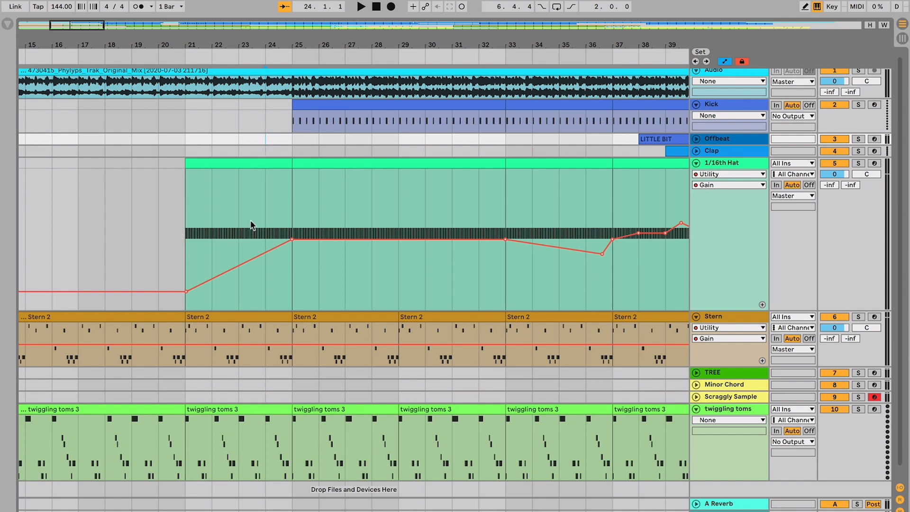
# - Inspect the notes of the 1/16th Hat clip starting at bar 25 and return to the arrangement
pyautogui.hscroll(3, 287, 199)
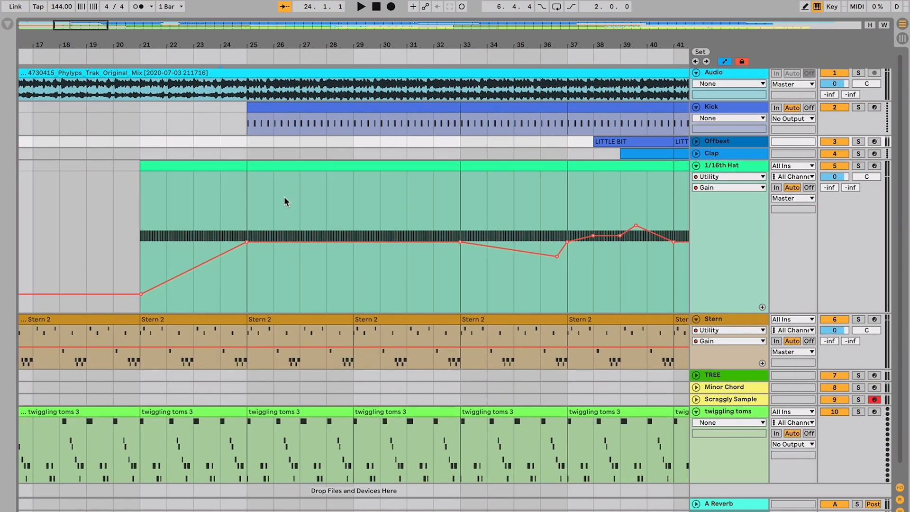
pyautogui.doubleClick(257, 165)
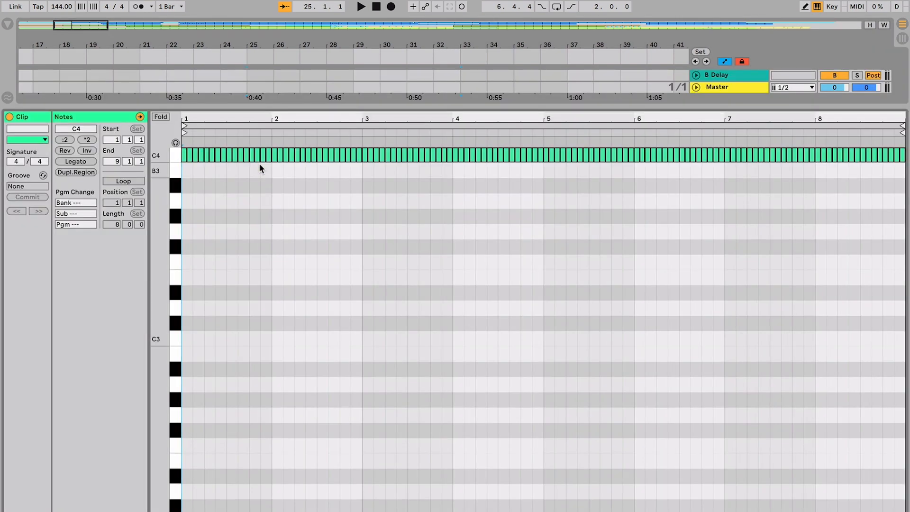
pyautogui.press('super+alt+l')
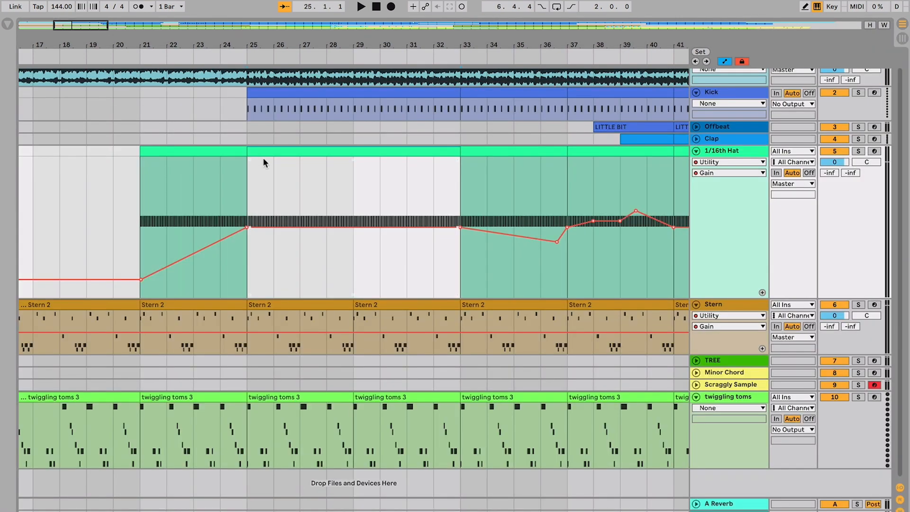
# - Play the arrangement from bar 25 and follow the kick, hat, Stern and toms patterns in close detail up to bar 33
pyautogui.click(240, 127)
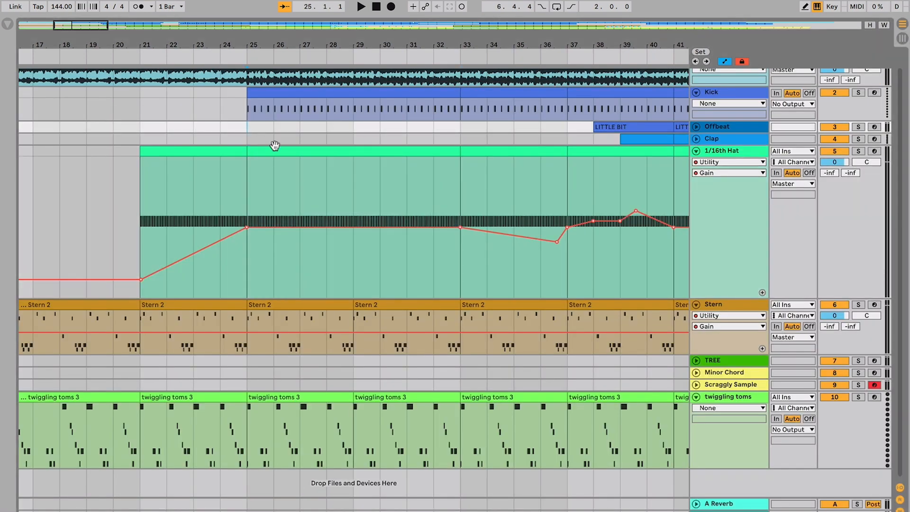
pyautogui.scroll(1, 275, 146)
pyautogui.hscroll(1, 275, 147)
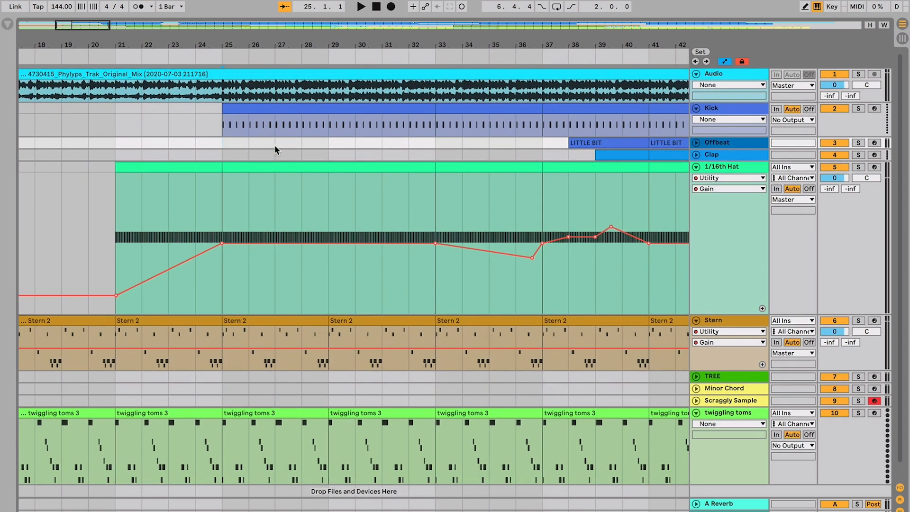
pyautogui.press('space')
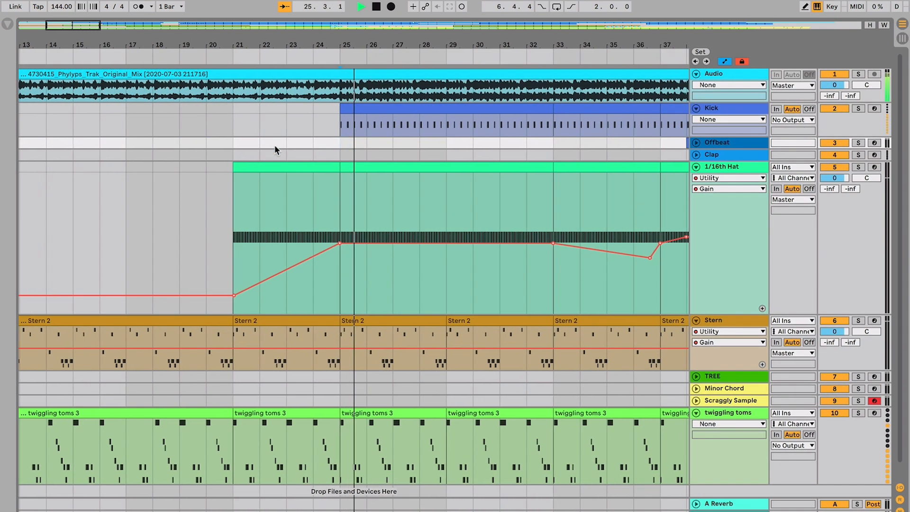
pyautogui.press('+')
pyautogui.press('+')
pyautogui.press('+')
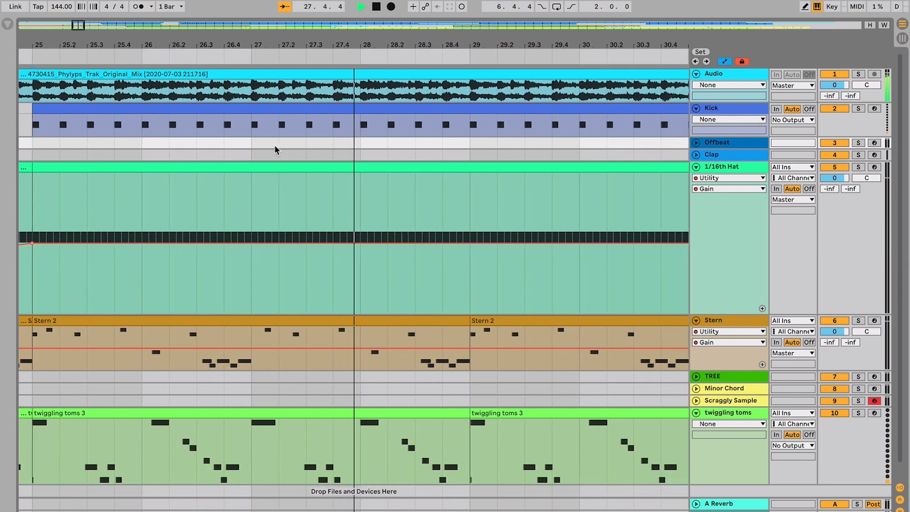
pyautogui.press('+')
pyautogui.press('+')
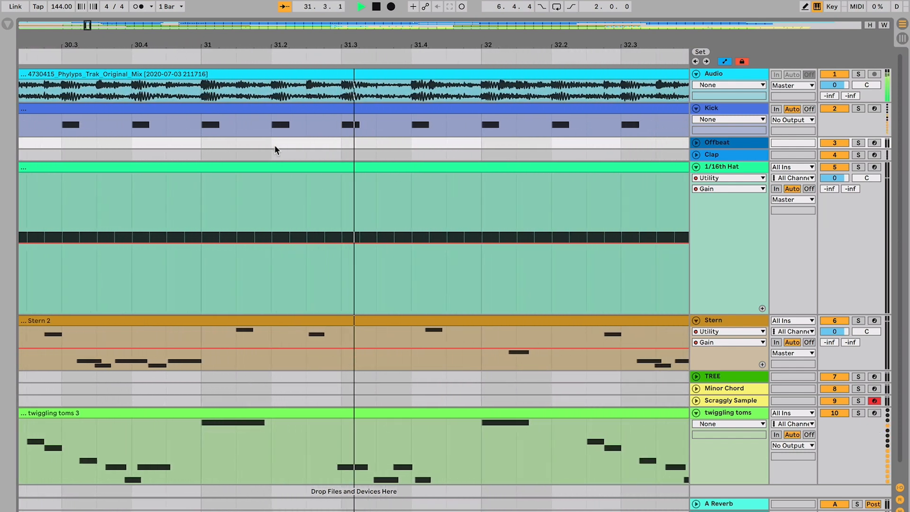
pyautogui.press('-')
pyautogui.press('-')
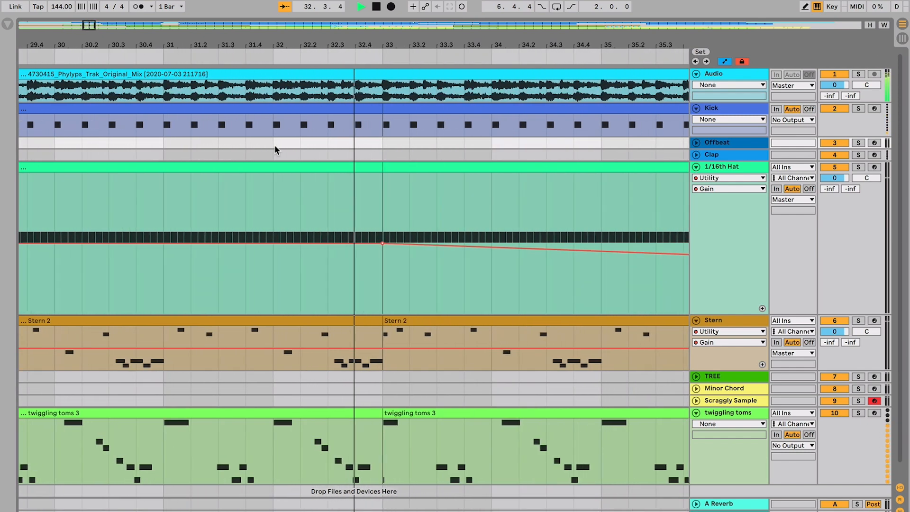
# - Follow the playback past bar 33 while viewing the 1/16th Hat gain dip and the upcoming Offbeat and Clap entries
pyautogui.press('-')
pyautogui.press('-')
pyautogui.press('-')
pyautogui.press('-')
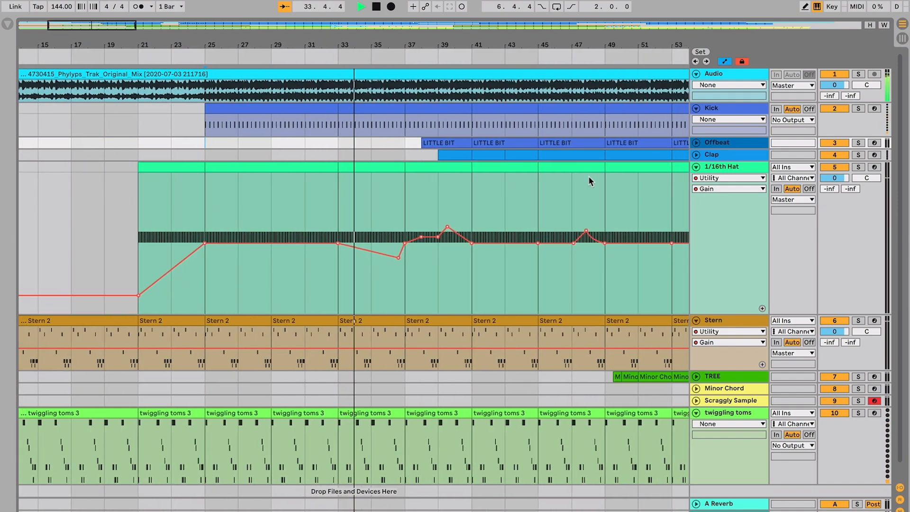
pyautogui.press('+')
pyautogui.press('+')
pyautogui.press('+')
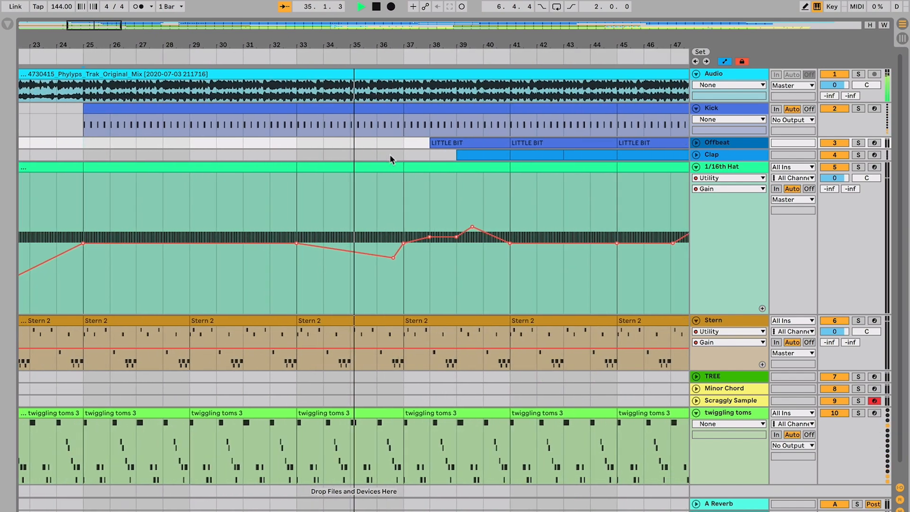
pyautogui.press('-')
pyautogui.press('-')
pyautogui.press('-')
pyautogui.press('-')
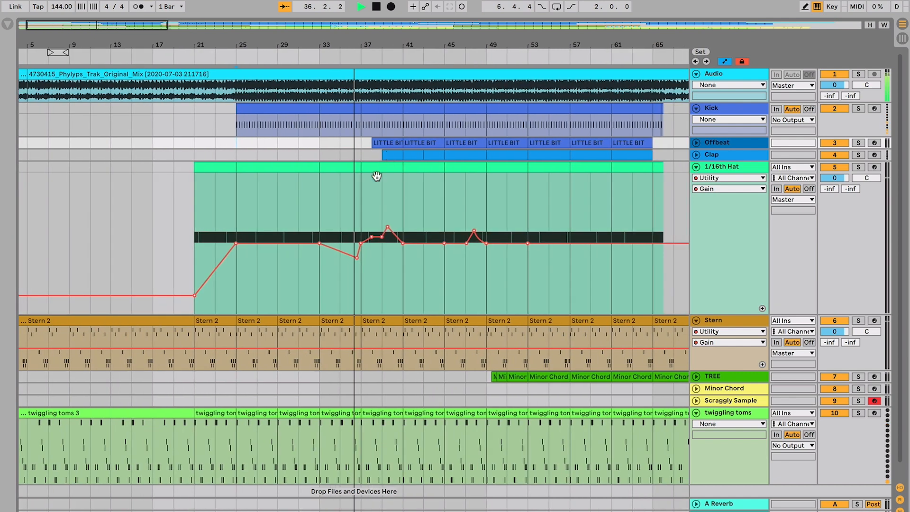
# - Restart playback from bar 37 and play into the Offbeat entry, unfolding the Offbeat and Clap tracks to show their contents
pyautogui.press('space')
pyautogui.click(351, 222)
pyautogui.press('+')
pyautogui.press('+')
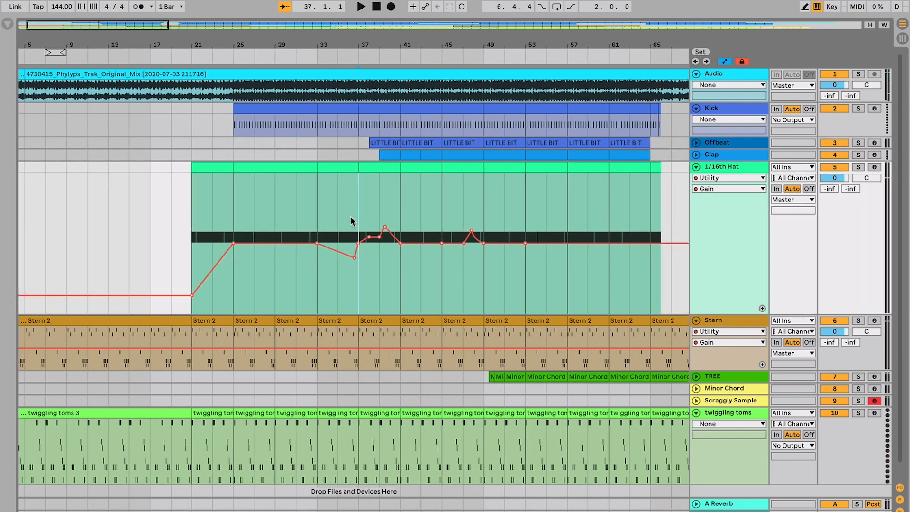
pyautogui.press('+')
pyautogui.press('space')
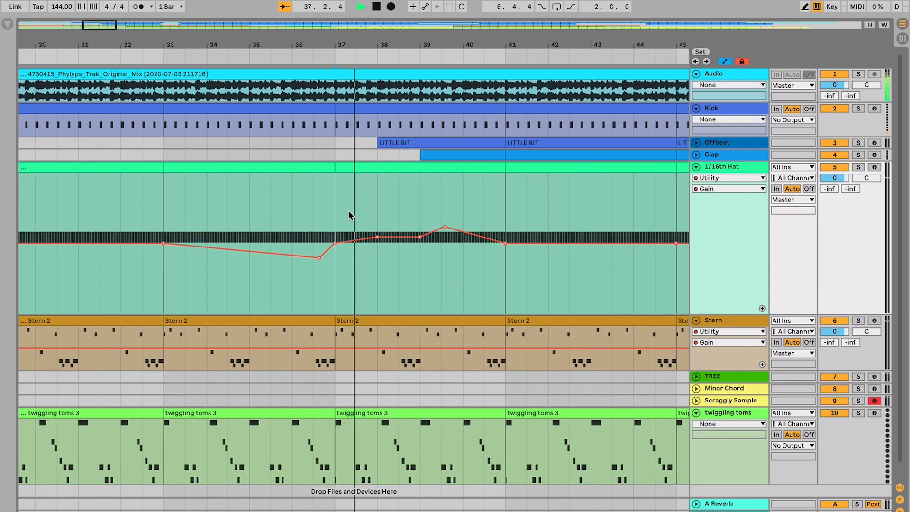
pyautogui.click(696, 143)
pyautogui.click(696, 176)
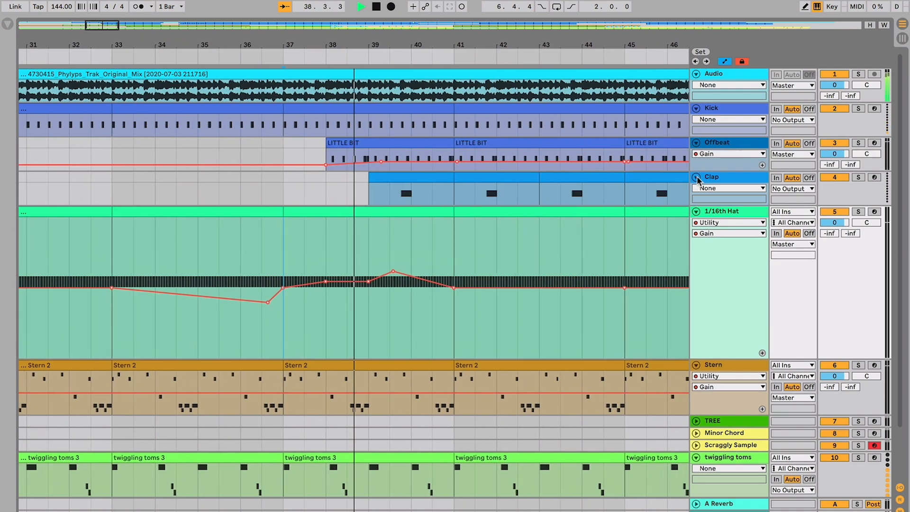
pyautogui.press('space')
# - Highlight the first Offbeat clip at bar 38 and mark the empty bar 37 before it within the wider arrangement
pyautogui.click(316, 154)
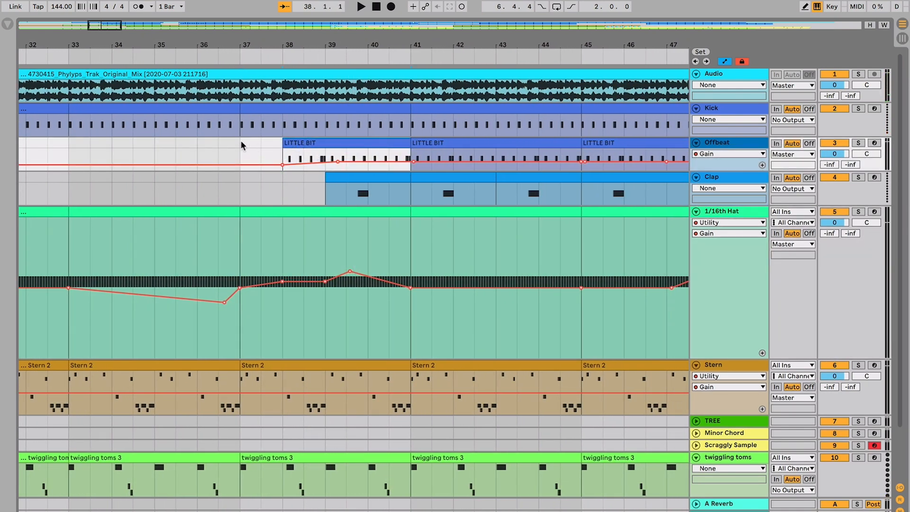
pyautogui.moveTo(244, 142); pyautogui.dragTo(286, 145)
pyautogui.hscroll(-3, 285, 140)
pyautogui.press('-')
pyautogui.press('-')
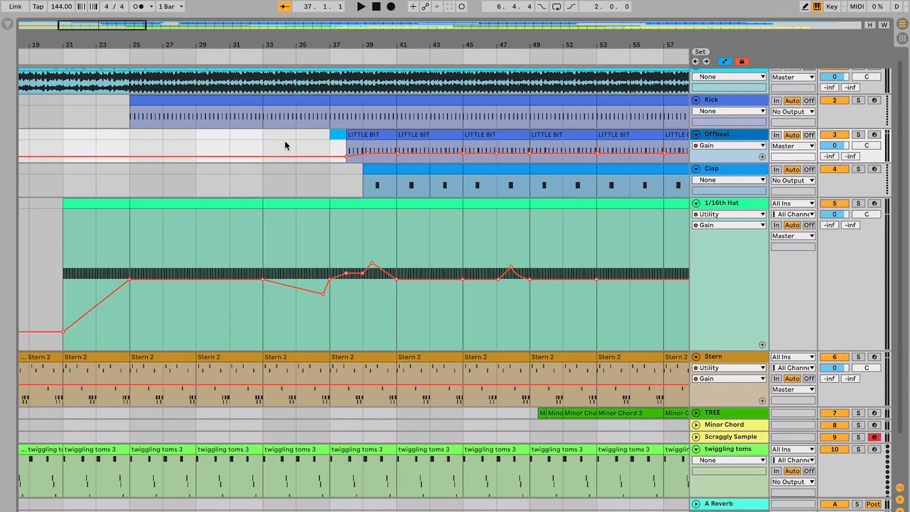
# - Highlight bars 25 to 41 across the Offbeat and Clap tracks and mark the empty bar 37 on the Offbeat track
pyautogui.hscroll(-2, 284, 140)
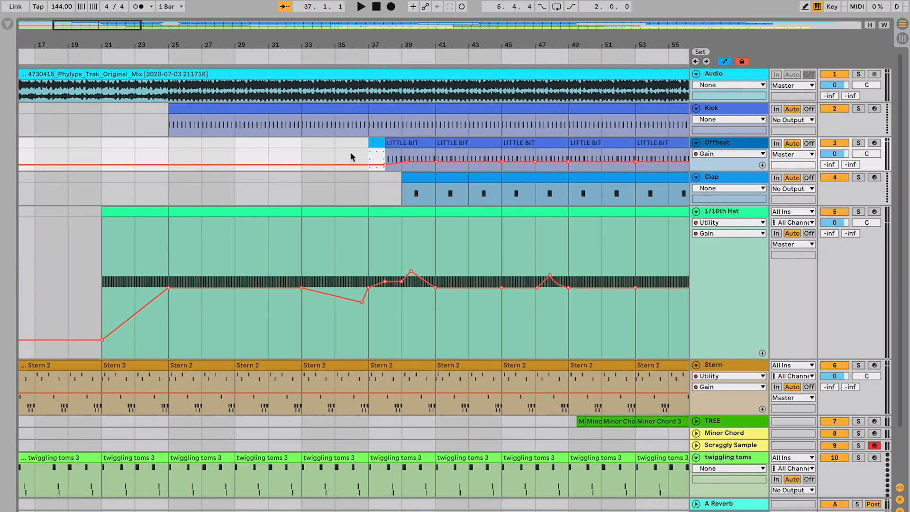
pyautogui.click(174, 148)
pyautogui.moveTo(173, 148); pyautogui.dragTo(434, 198)
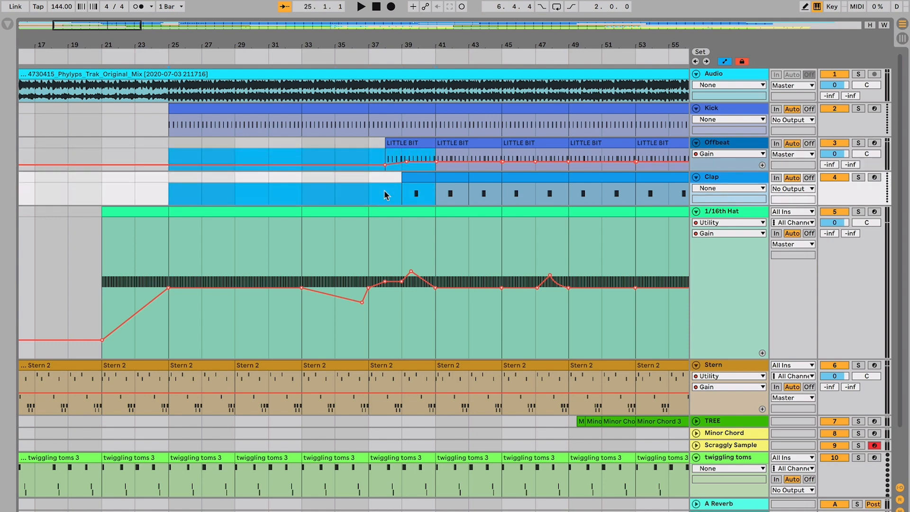
pyautogui.hscroll(1, 313, 148)
pyautogui.click(318, 150)
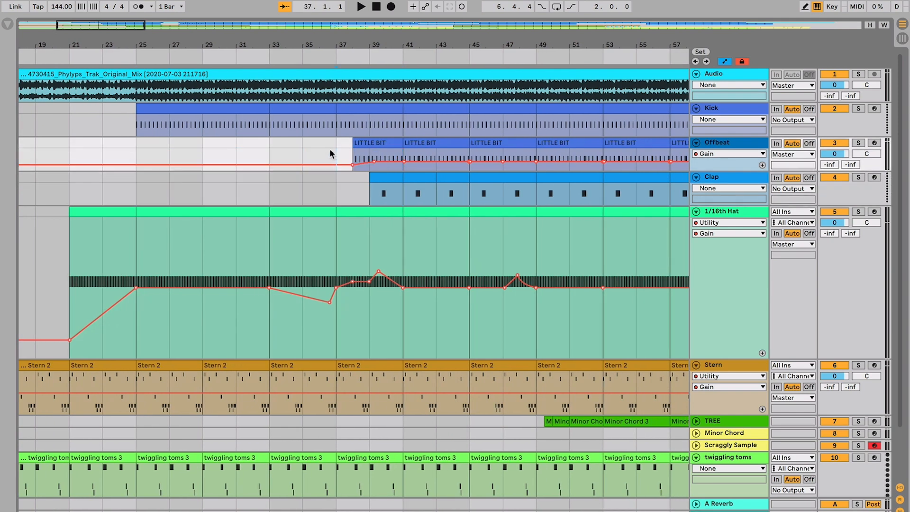
pyautogui.hscroll(1, 333, 151)
pyautogui.doubleClick(334, 149)
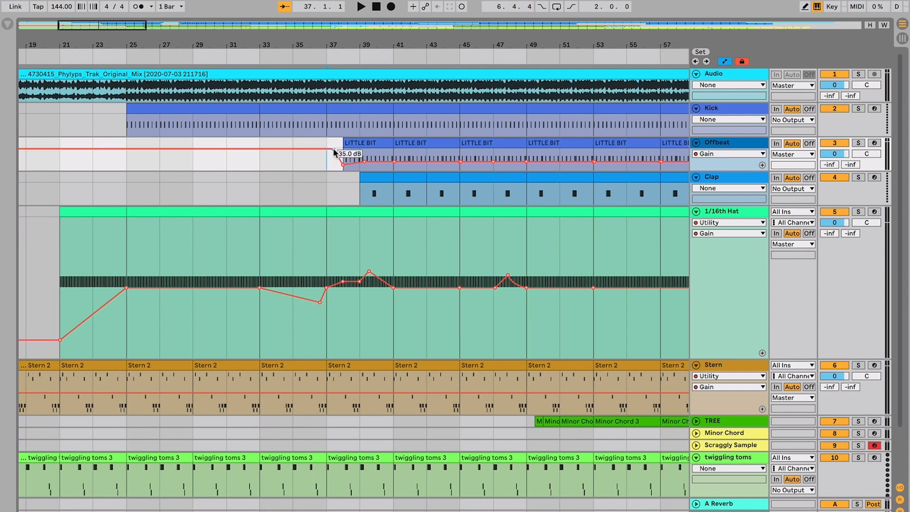
pyautogui.click(334, 150)
pyautogui.scroll(2, 334, 151)
pyautogui.scroll(-2, 333, 148)
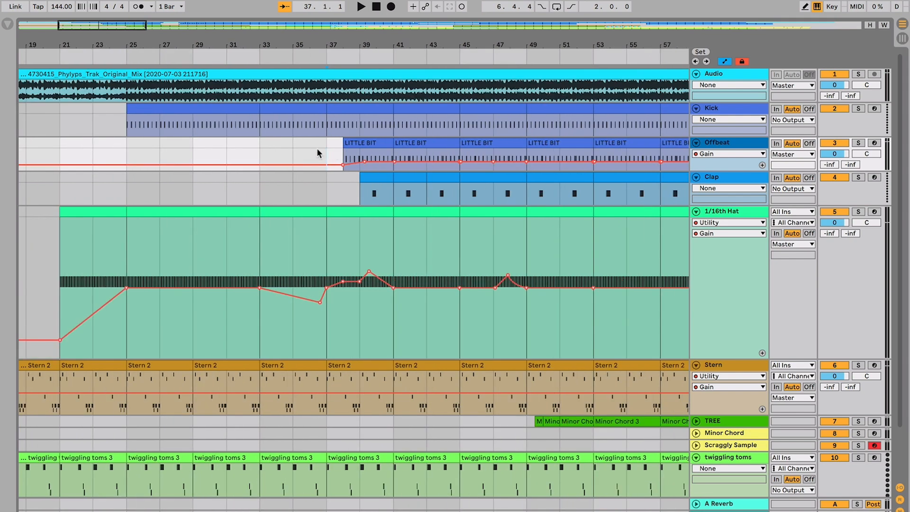
# - Highlight Offbeat bars 25 to 41 and 1/16th Hat bars 25 to 33, and mark bar 37 on the Clap track
pyautogui.moveTo(129, 151); pyautogui.dragTo(360, 153)
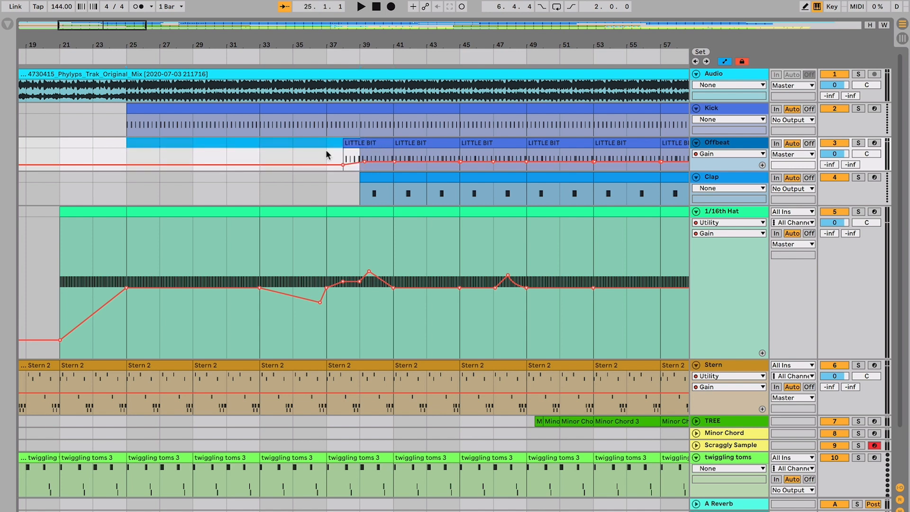
pyautogui.keyDown('shift'); pyautogui.click(365, 142); pyautogui.keyUp('shift')
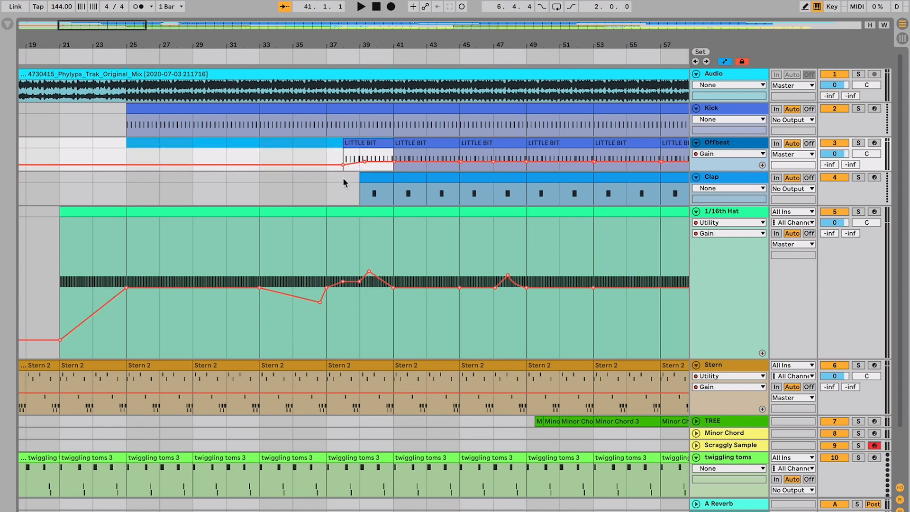
pyautogui.click(154, 215)
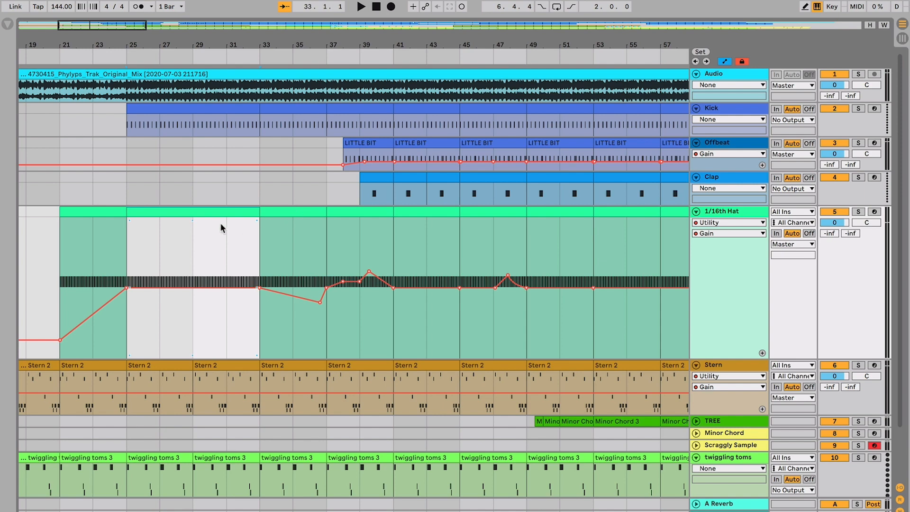
pyautogui.click(342, 197)
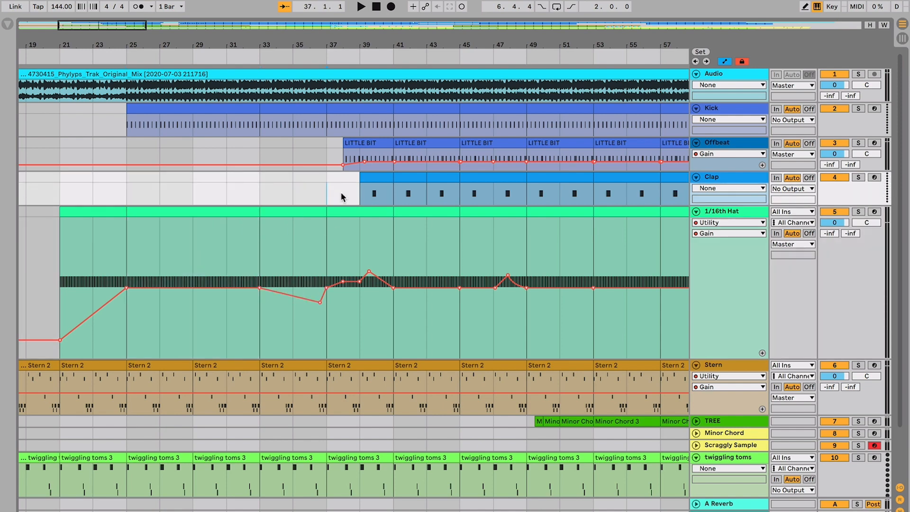
# - Select the first Offbeat clip at bar 38 and examine its notes in close detail against the kick
pyautogui.press('+')
pyautogui.click(373, 141)
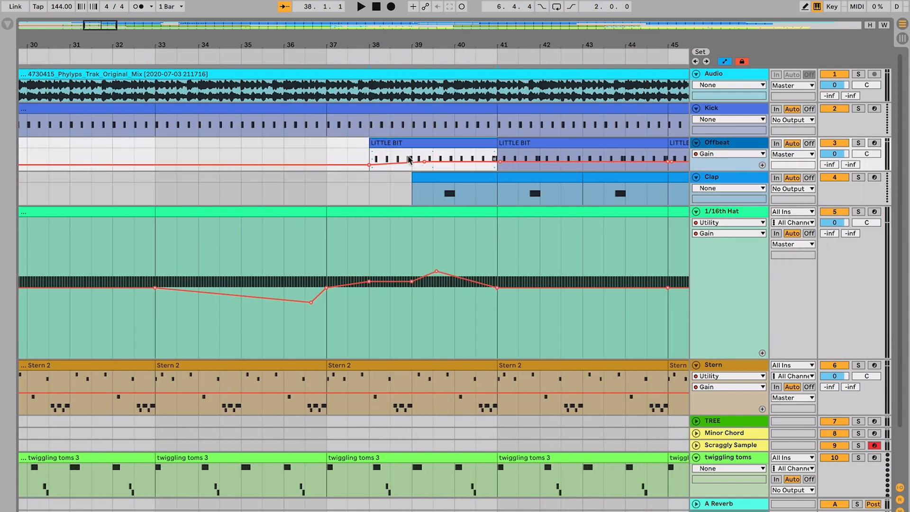
pyautogui.press('+')
pyautogui.press('+')
pyautogui.press('+')
pyautogui.press('+')
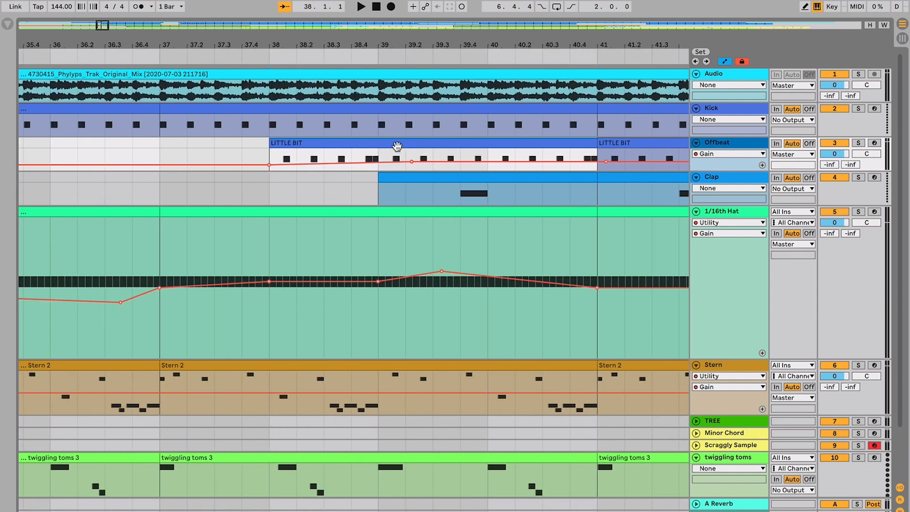
pyautogui.press('-')
pyautogui.press('-')
pyautogui.press('-')
pyautogui.press('-')
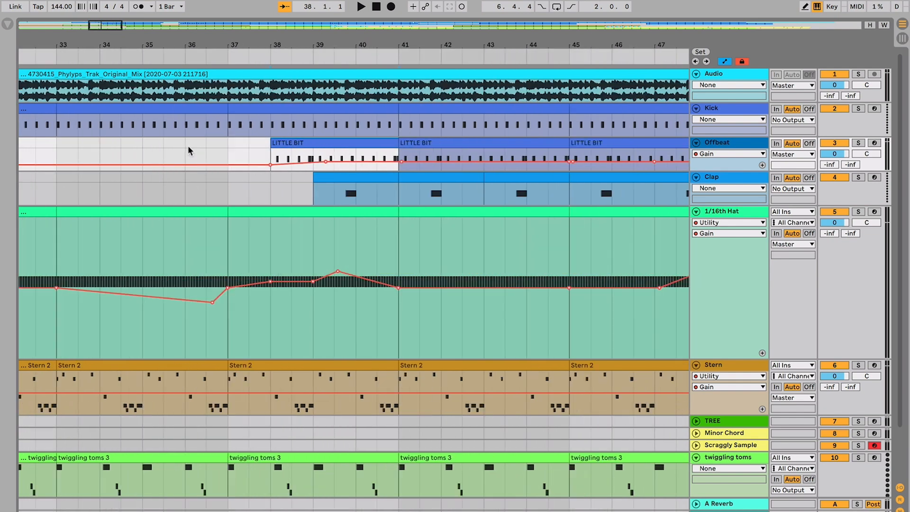
# - Make the Offbeat track taller and highlight the start of the Clap pattern at bar 39
pyautogui.click(709, 177)
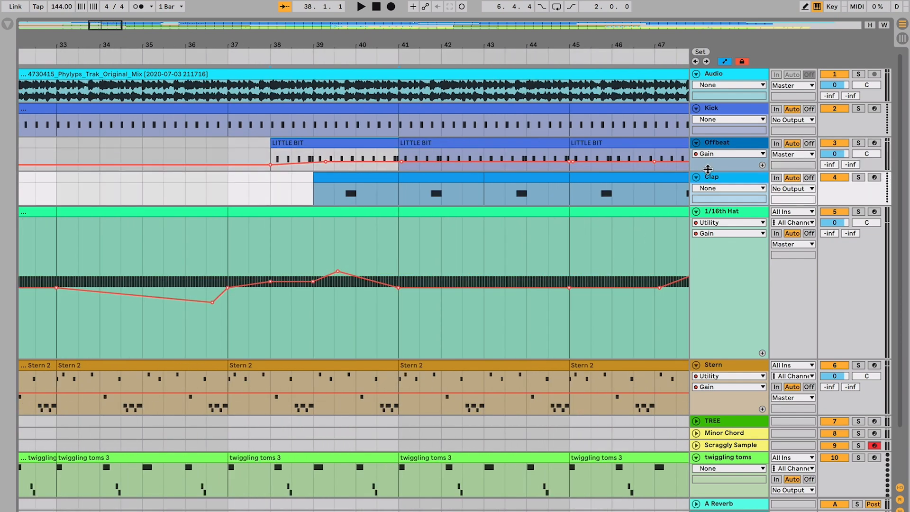
pyautogui.moveTo(708, 169); pyautogui.dragTo(707, 191)
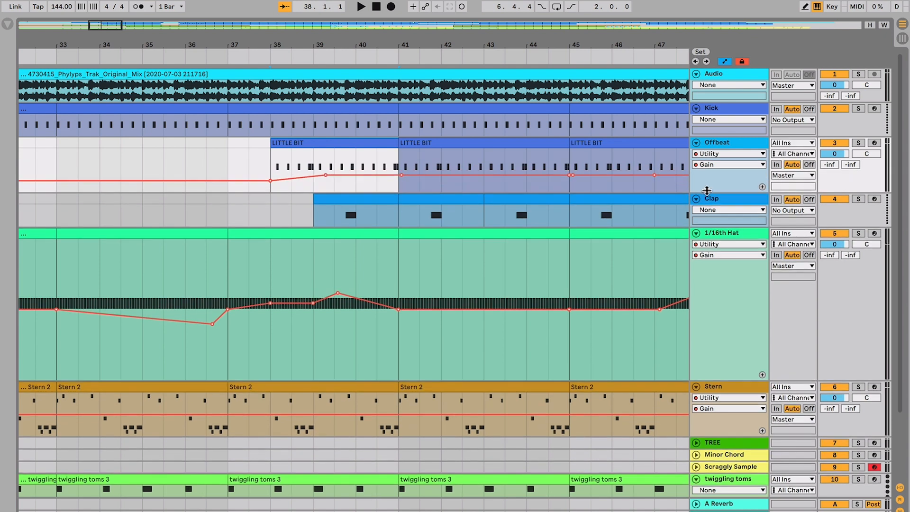
pyautogui.click(349, 202)
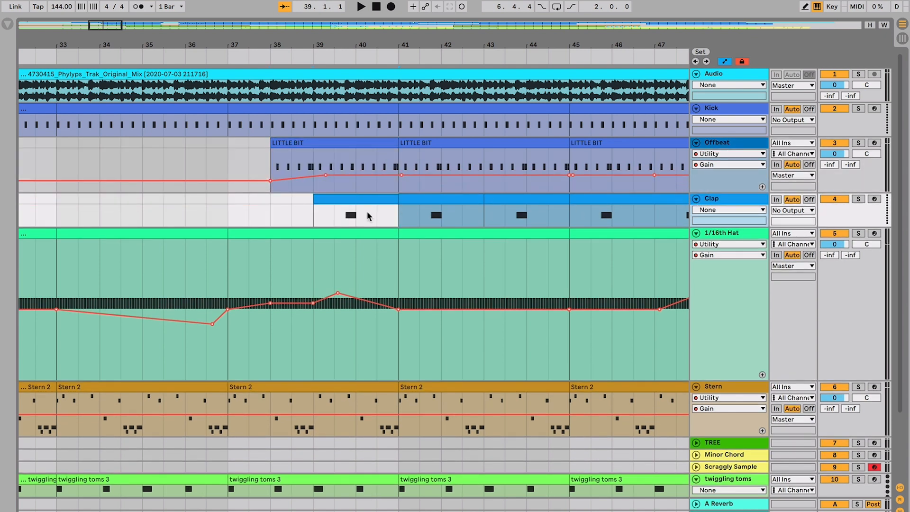
pyautogui.click(346, 214)
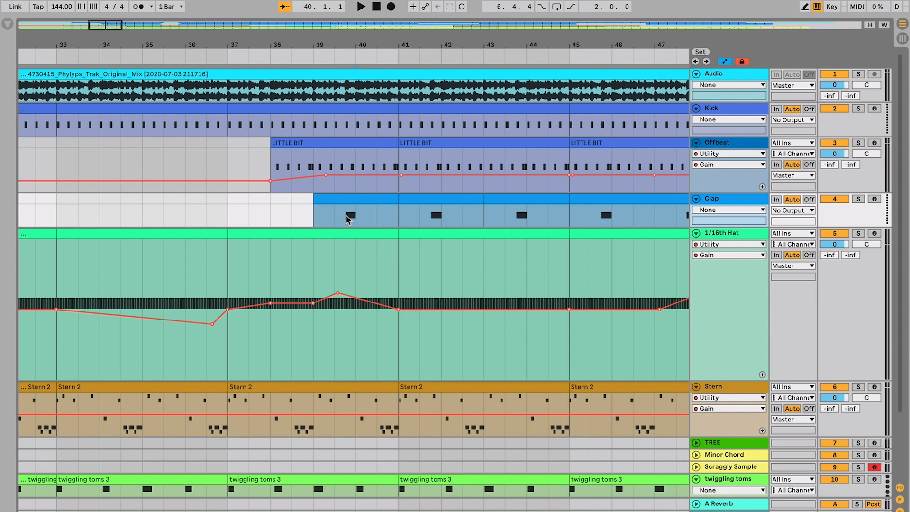
# - Mark bar 37 on the Clap track and examine the Offbeat and Clap entries within the wider arrangement
pyautogui.click(444, 207)
pyautogui.click(218, 208)
pyautogui.press('-')
pyautogui.press('-')
pyautogui.press('-')
pyautogui.press('-')
pyautogui.press('-')
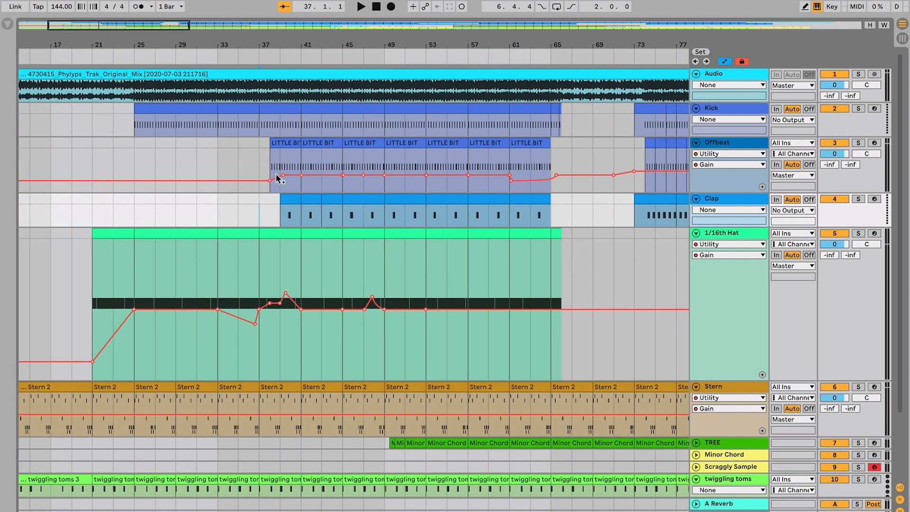
pyautogui.press('+')
pyautogui.press('+')
pyautogui.press('+')
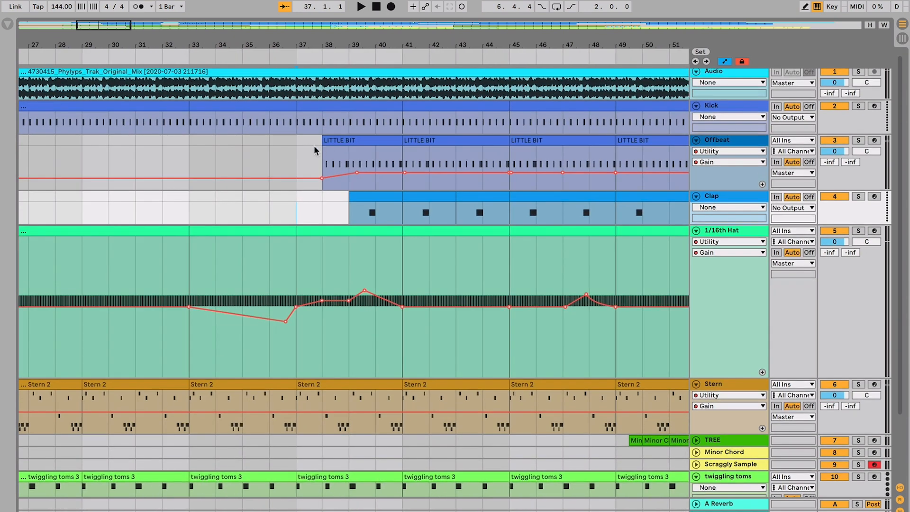
# - Highlight bars 38 to 41 across the Offbeat and Clap tracks and extend the highlight back to bar 37
pyautogui.click(300, 144)
pyautogui.hscroll(-2, 308, 147)
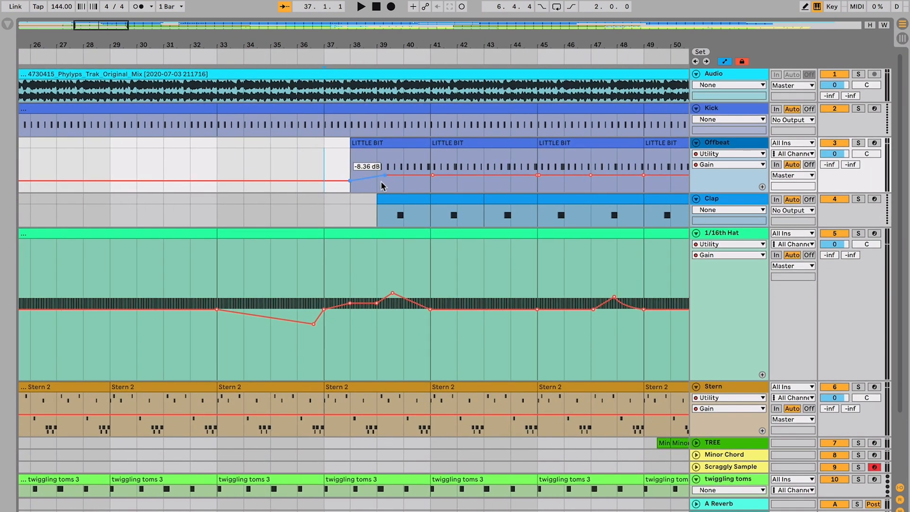
pyautogui.click(394, 173)
pyautogui.keyDown('shift'); pyautogui.click(400, 198); pyautogui.keyUp('shift')
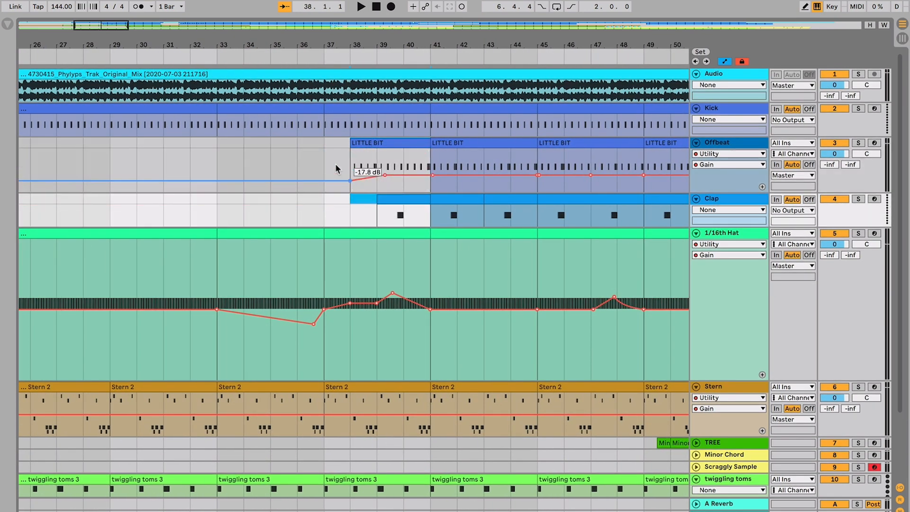
pyautogui.keyDown('shift'); pyautogui.click(326, 155); pyautogui.keyUp('shift')
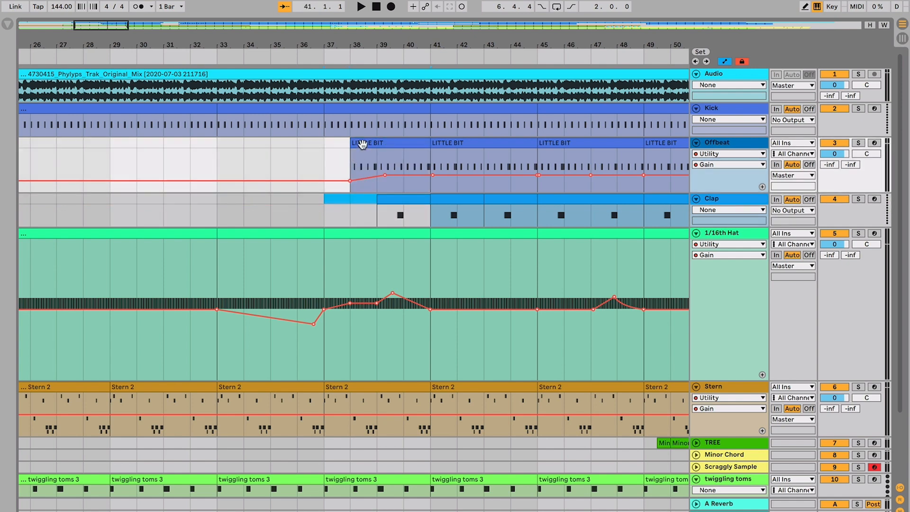
# - Select the first Offbeat clip, highlight bars 37 to 41 down to the Clap track, and mark the Offbeat entry at bar 38
pyautogui.hscroll(-1, 306, 142)
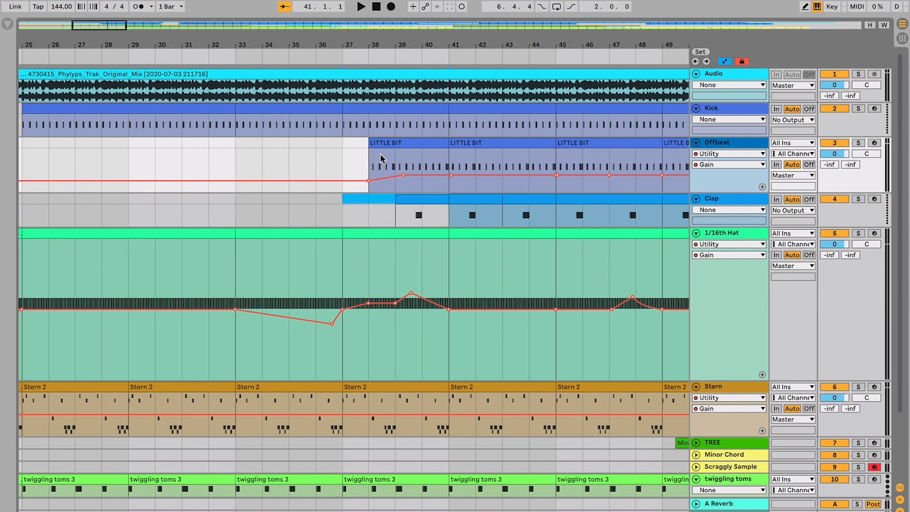
pyautogui.hscroll(-1, 357, 155)
pyautogui.click(430, 145)
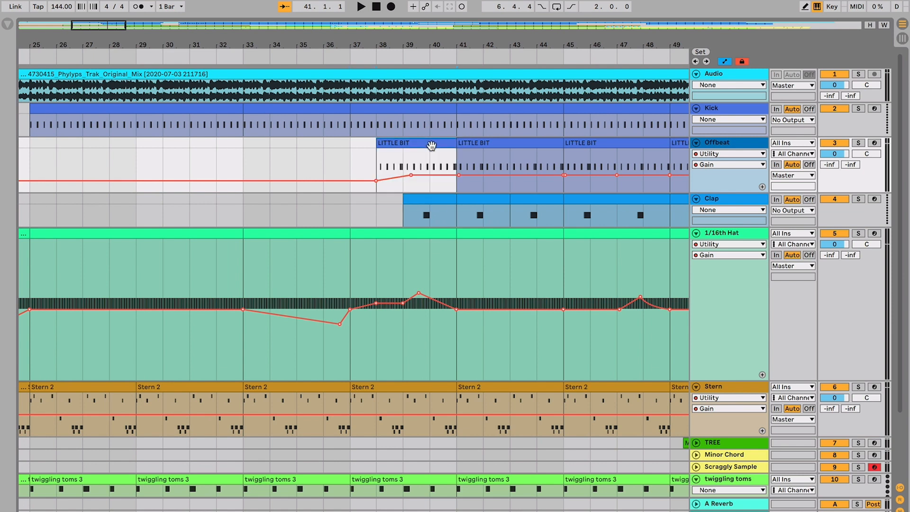
pyautogui.keyDown('shift'); pyautogui.click(360, 209); pyautogui.keyUp('shift')
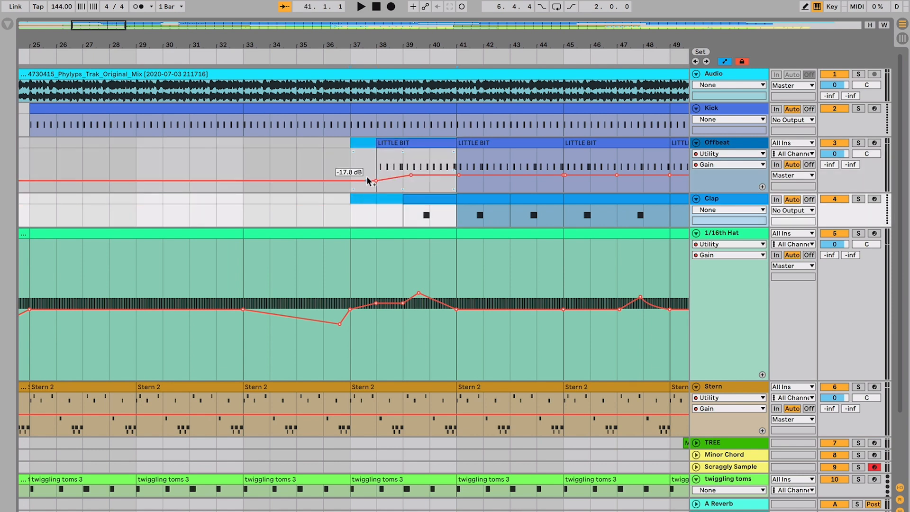
pyautogui.click(375, 165)
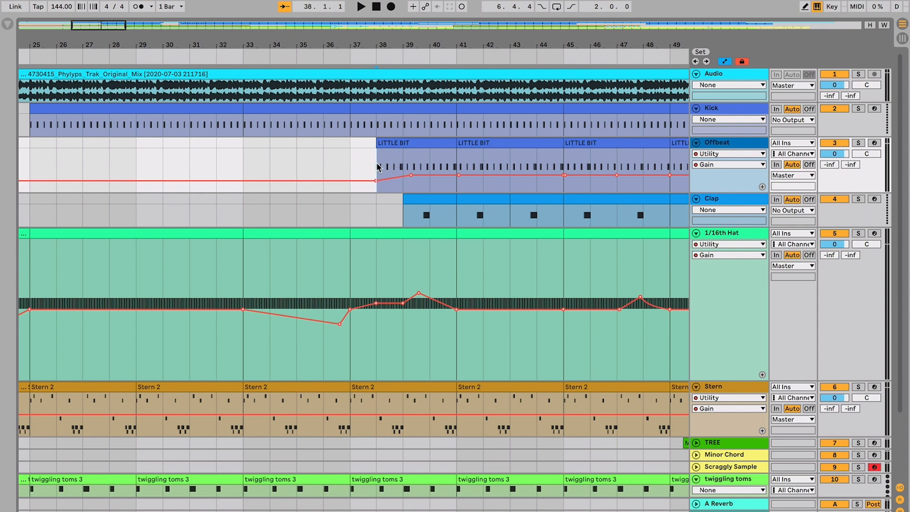
# - Play the arrangement from bar 34 through the Offbeat and Clap entries, stop, and highlight the Offbeat clip at bar 41
pyautogui.click(276, 161)
pyautogui.press('space')
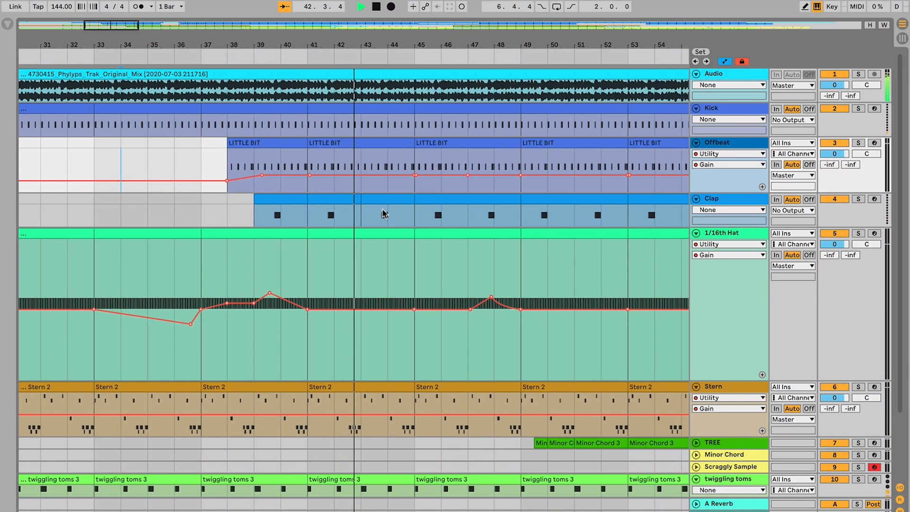
pyautogui.scroll(-1, 382, 209)
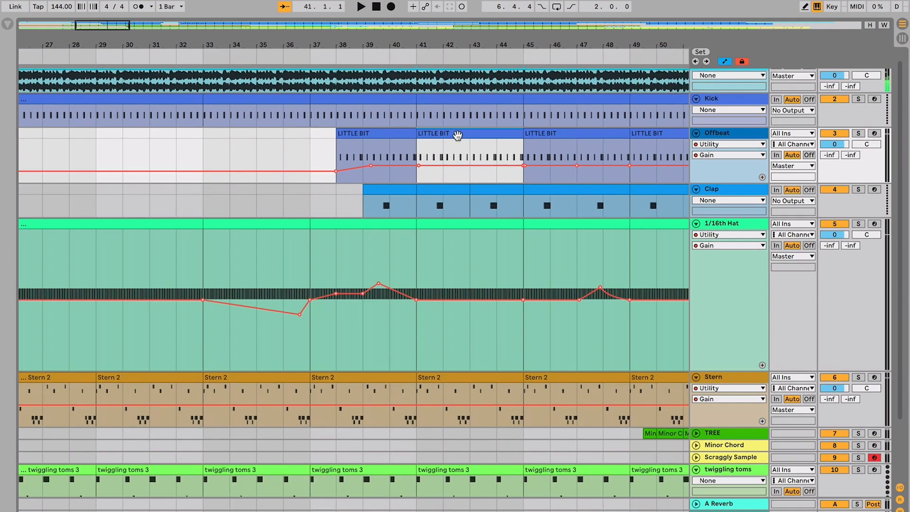
pyautogui.scroll(1, 455, 143)
pyautogui.hscroll(2, 445, 159)
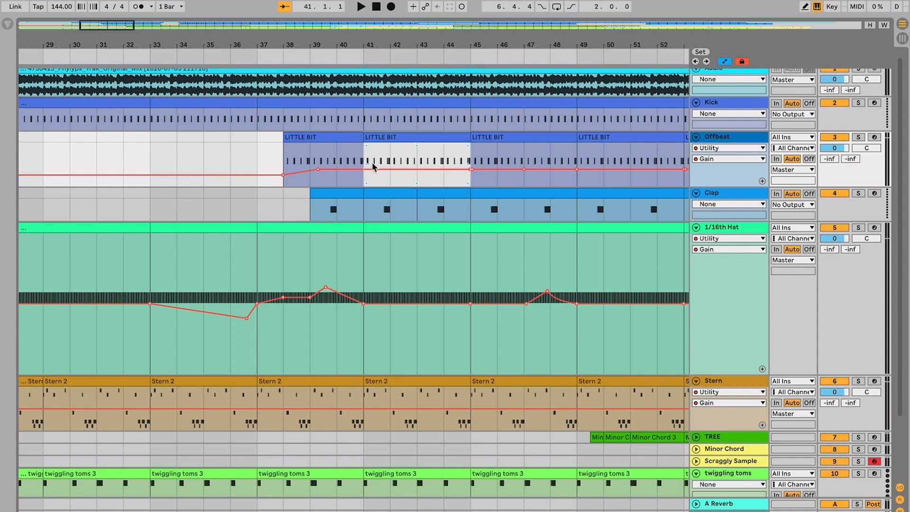
# - Add a breakpoint of about -10.1 dB to the Offbeat Gain envelope at bar 42 and reselect the clip at bar 41
pyautogui.moveTo(389, 170); pyautogui.dragTo(390, 171)
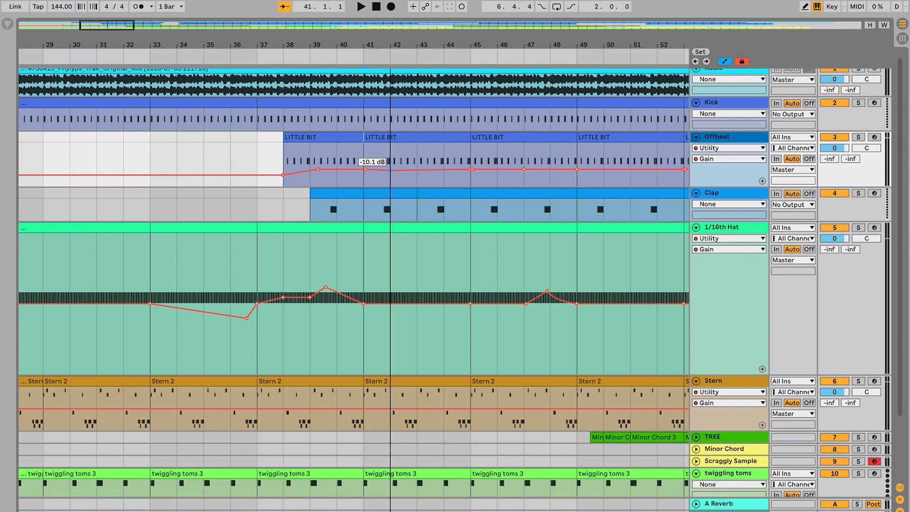
pyautogui.click(290, 138)
pyautogui.click(412, 138)
pyautogui.hscroll(3, 418, 169)
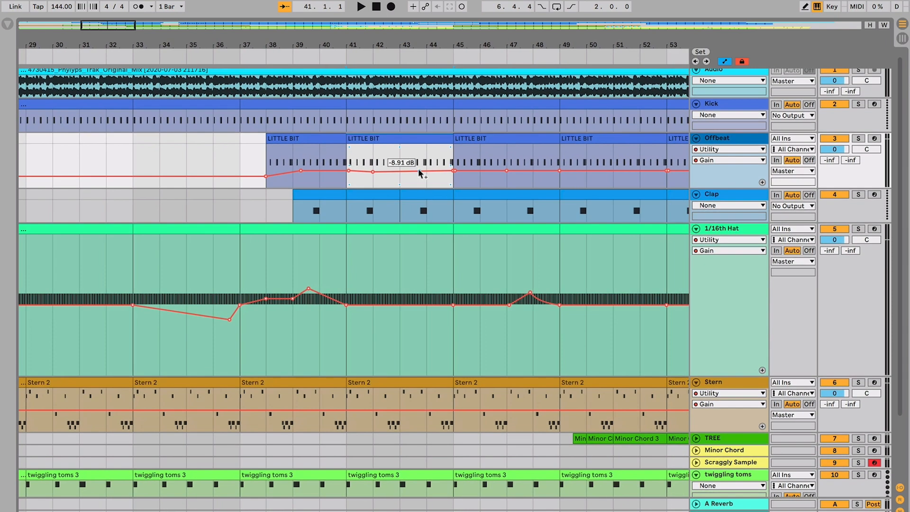
pyautogui.hscroll(1, 405, 168)
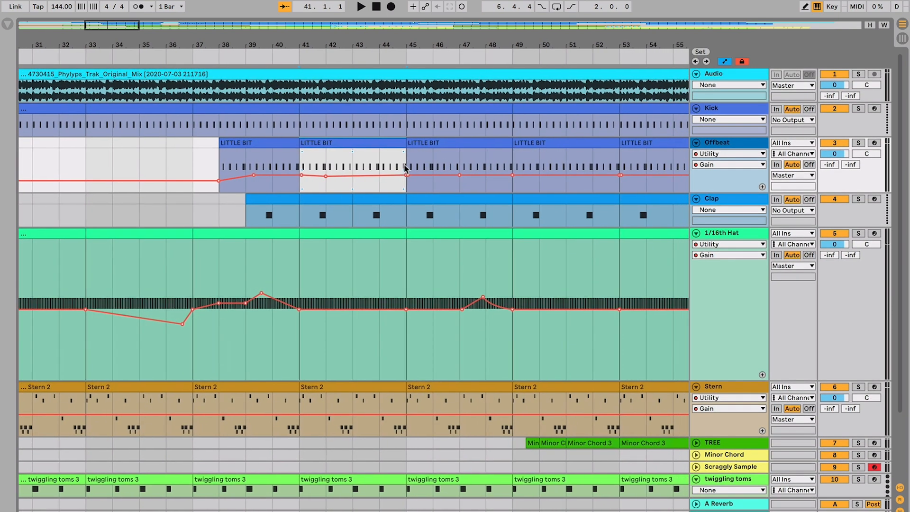
# - Compare the Offbeat clips at bars 38 and 41 in the wide arrangement and in close-up, and mark bar 40
pyautogui.press('-')
pyautogui.press('-')
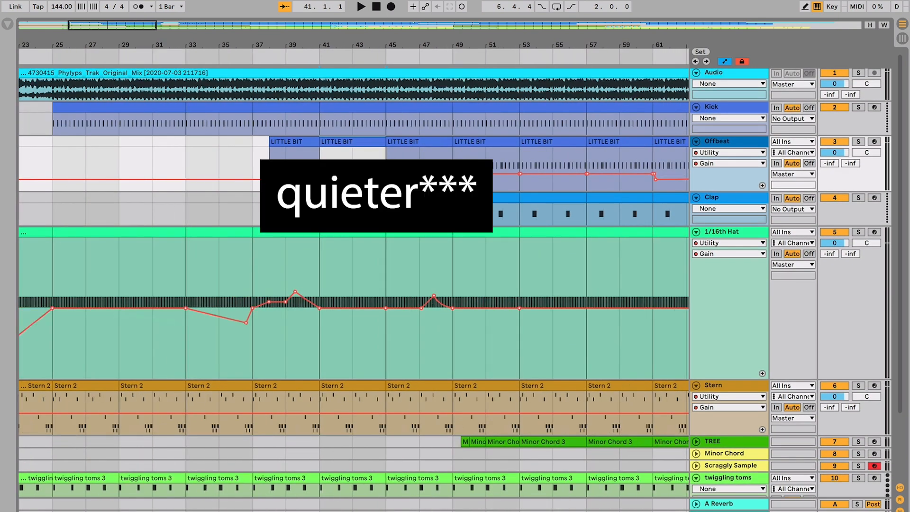
pyautogui.hscroll(-3, 365, 154)
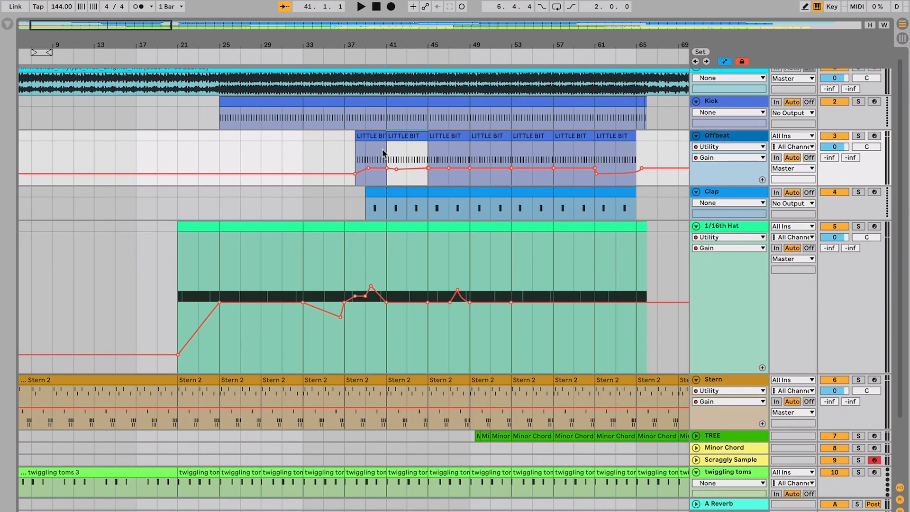
pyautogui.press('+')
pyautogui.press('+')
pyautogui.press('+')
pyautogui.click(347, 155)
pyautogui.click(331, 155)
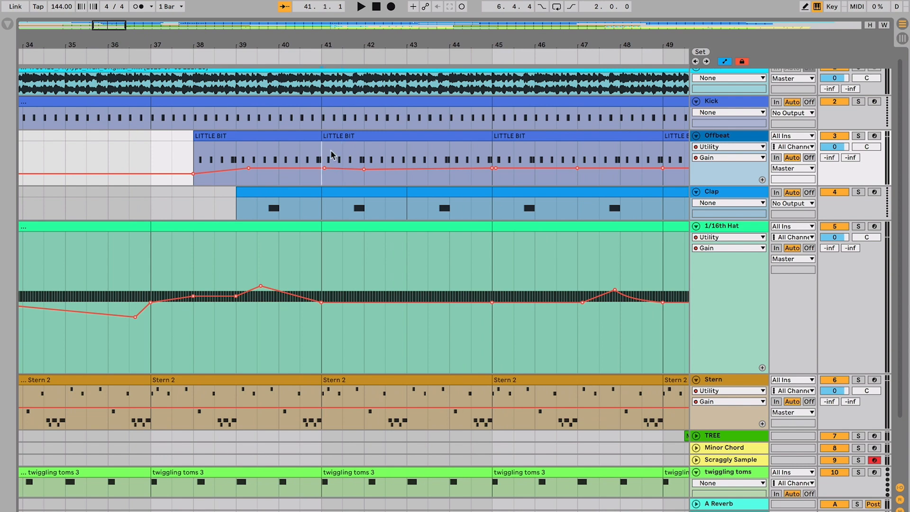
pyautogui.click(344, 135)
pyautogui.click(280, 144)
pyautogui.hscroll(1, 301, 150)
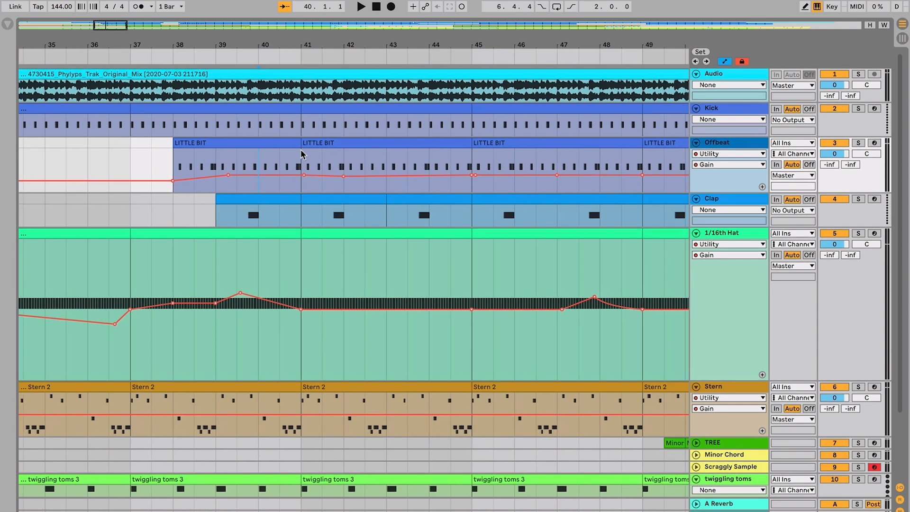
# - Review the Offbeat clips from bar 38 onward, mark bar 43, and select and play the clip at bar 41
pyautogui.press('-')
pyautogui.press('-')
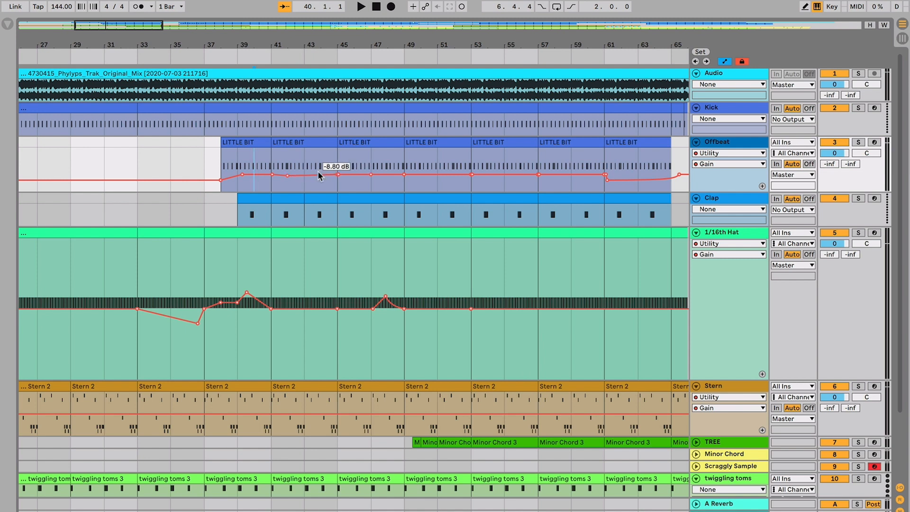
pyautogui.click(319, 175)
pyautogui.scroll(-1, 344, 249)
pyautogui.hscroll(1, 345, 249)
pyautogui.click(274, 134)
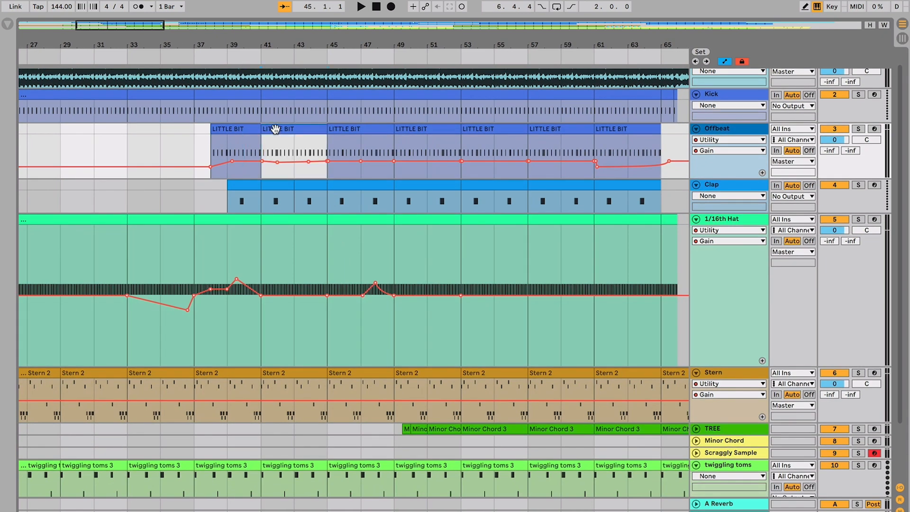
pyautogui.scroll(3, 284, 138)
pyautogui.click(303, 140)
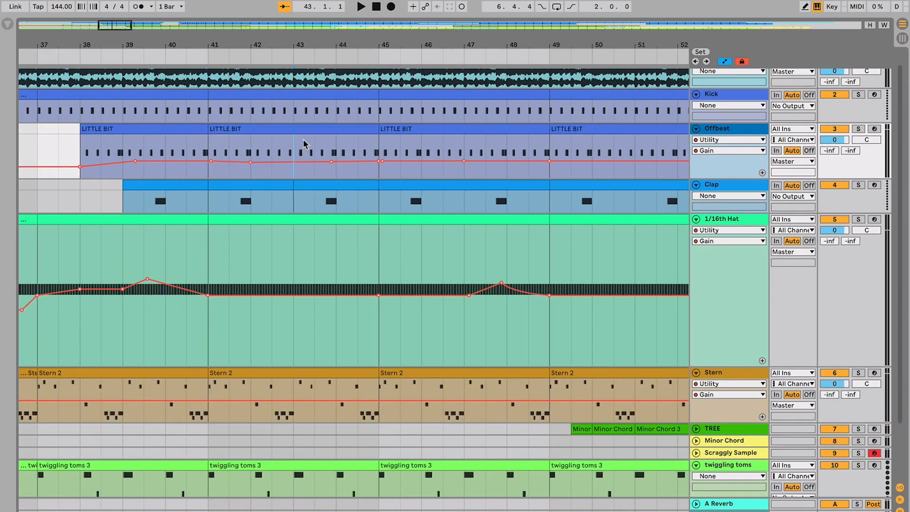
pyautogui.click(294, 129)
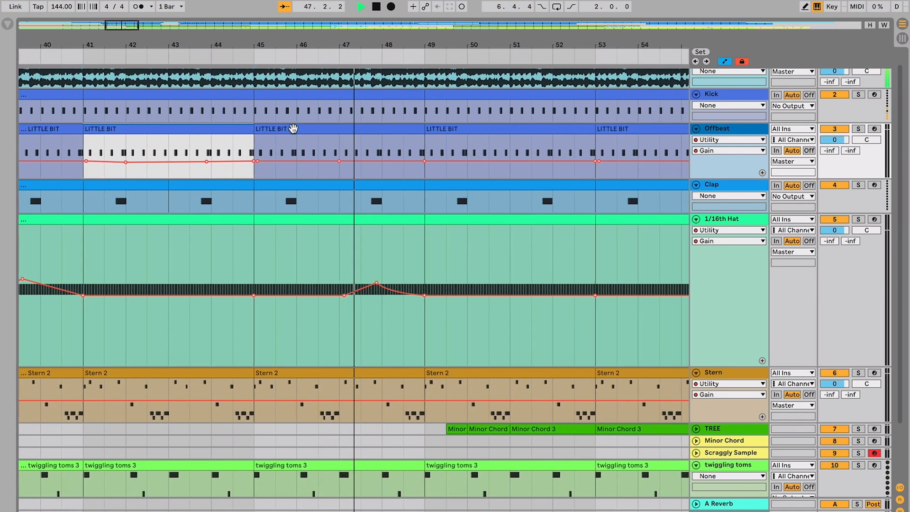
# - Stop playback, delete the peak breakpoint just before bar 48 in the 1/16th Hat Gain envelope, and play from bar 47
pyautogui.click(315, 246)
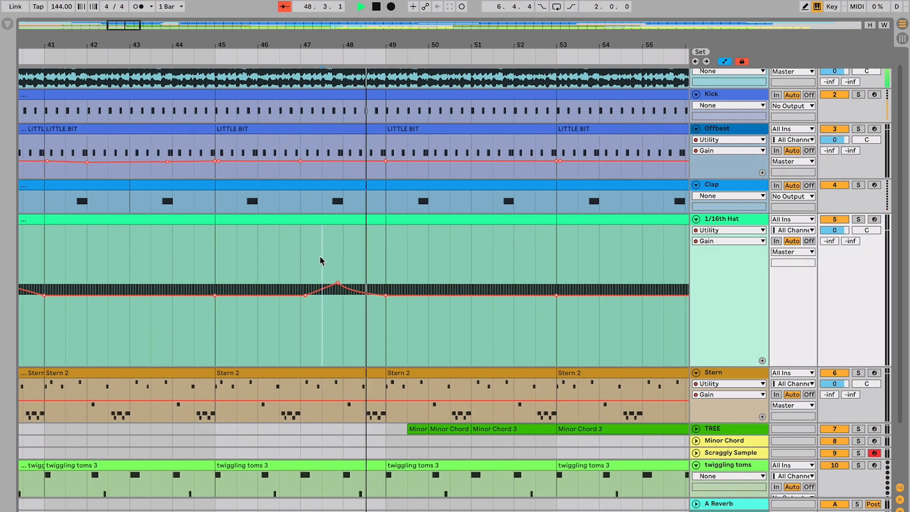
pyautogui.press('space')
pyautogui.click(354, 280)
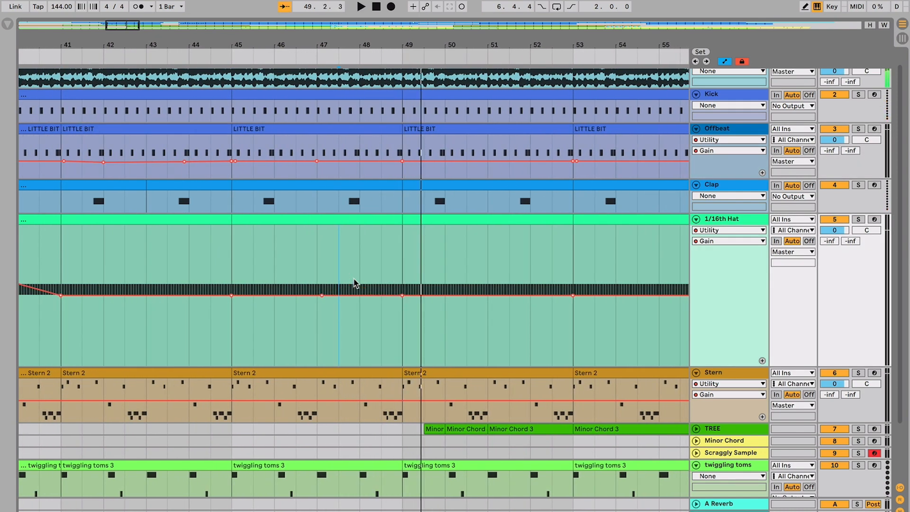
pyautogui.click(320, 266)
pyautogui.press('space')
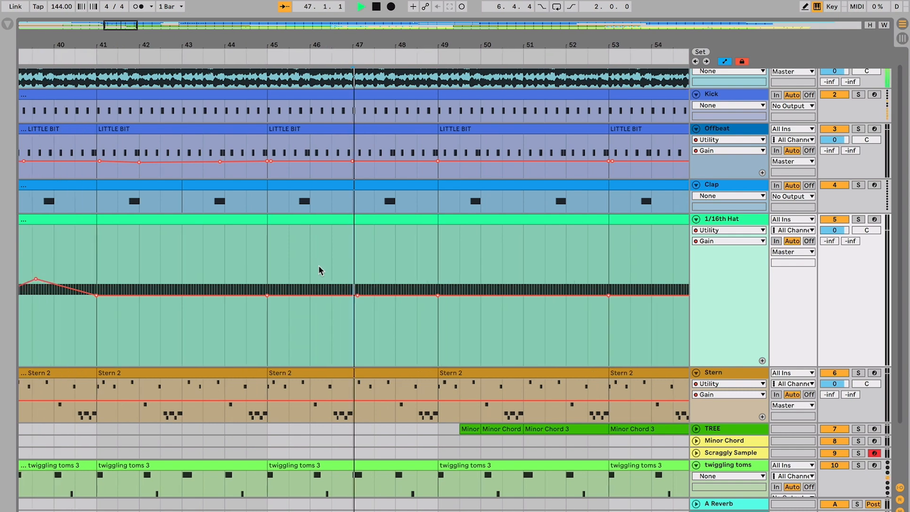
# - Unfold the TREE track, stop playback, and mark bar 49 on it just before its first clip
pyautogui.press('-')
pyautogui.press('-')
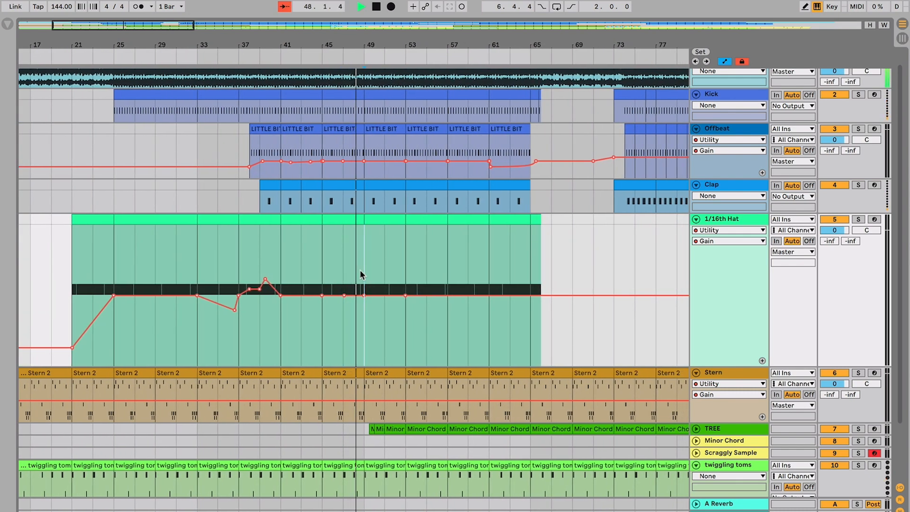
pyautogui.press('+')
pyautogui.press('+')
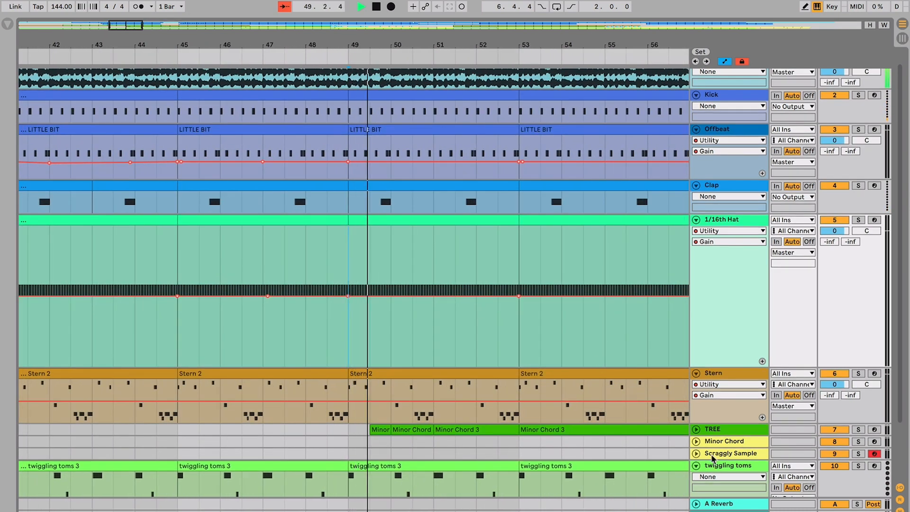
pyautogui.click(696, 430)
pyautogui.scroll(-3, 586, 383)
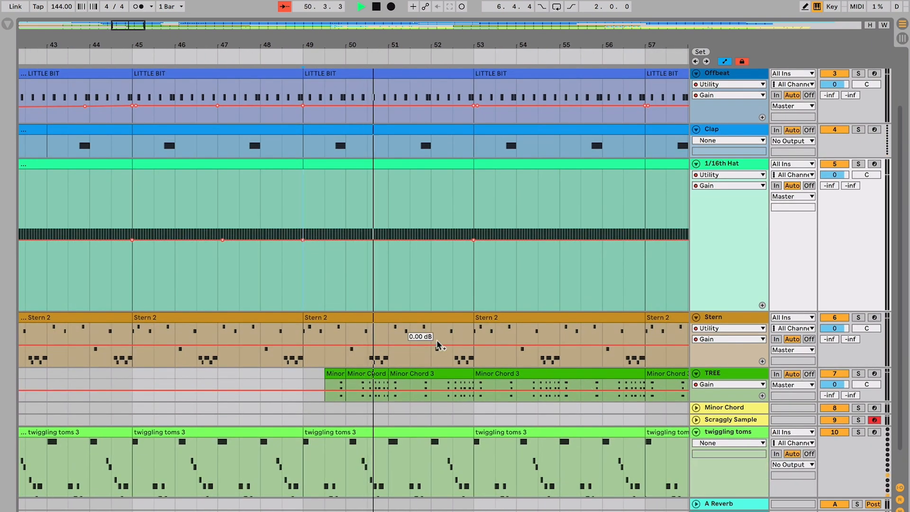
pyautogui.click(297, 374)
pyautogui.press('space')
pyautogui.press('-')
pyautogui.press('-')
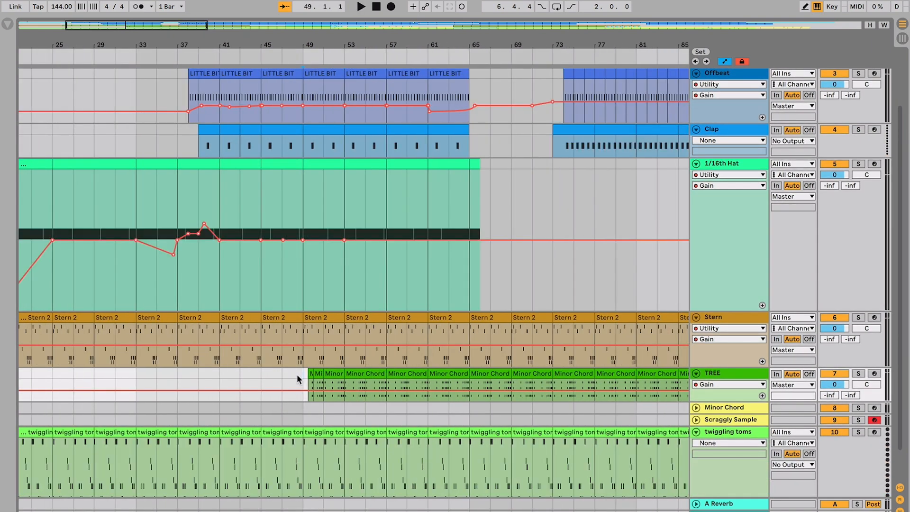
# - Mark bar 41 on the TREE track and the Offbeat entry at bar 38
pyautogui.press('+')
pyautogui.press('+')
pyautogui.hscroll(-4, 296, 374)
pyautogui.click(205, 377)
pyautogui.scroll(3, 205, 377)
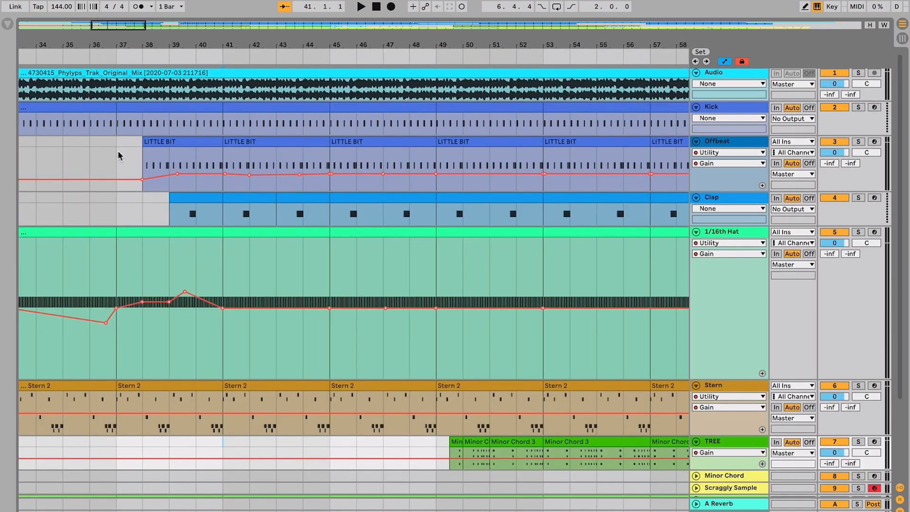
pyautogui.click(161, 158)
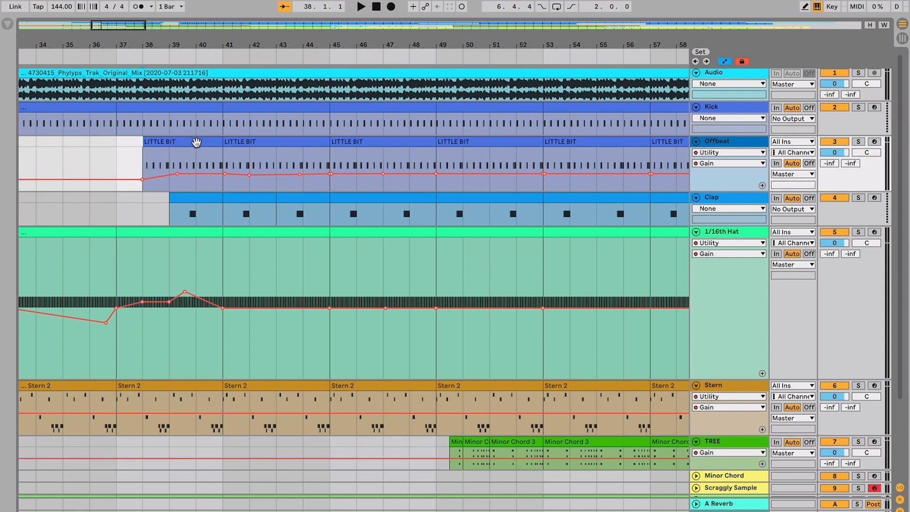
# - Highlight bars 37 to 41 and bars 41 to 49 on the Offbeat and Clap tracks, and mark bar 49
pyautogui.moveTo(220, 152); pyautogui.dragTo(119, 171)
pyautogui.moveTo(221, 149); pyautogui.dragTo(429, 204)
pyautogui.press('super+z')
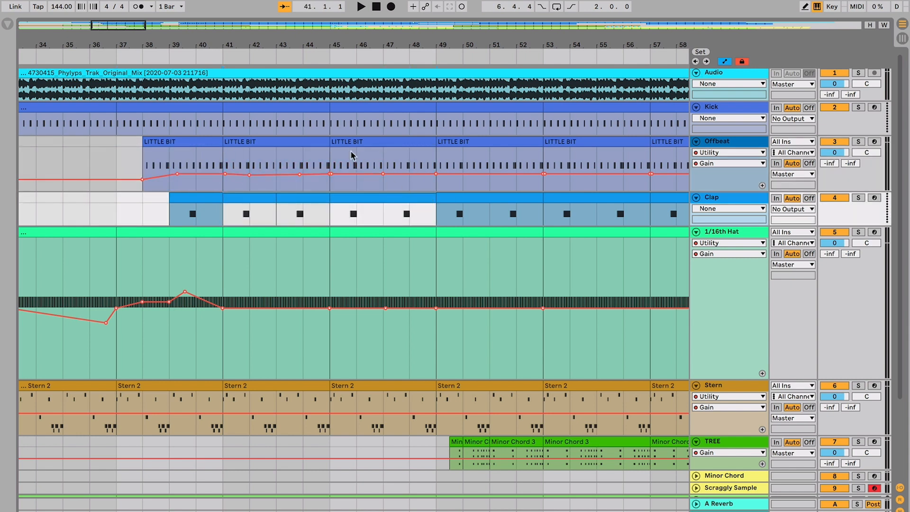
pyautogui.press('Up')
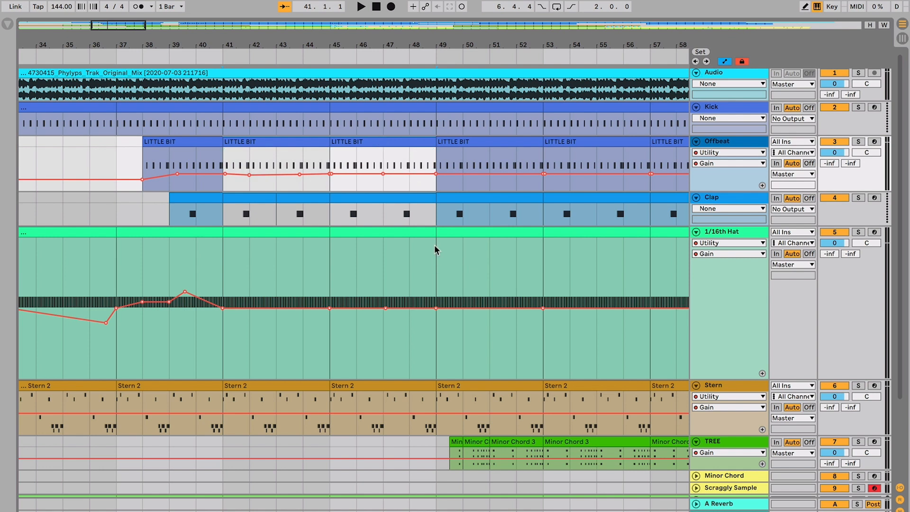
pyautogui.click(400, 202)
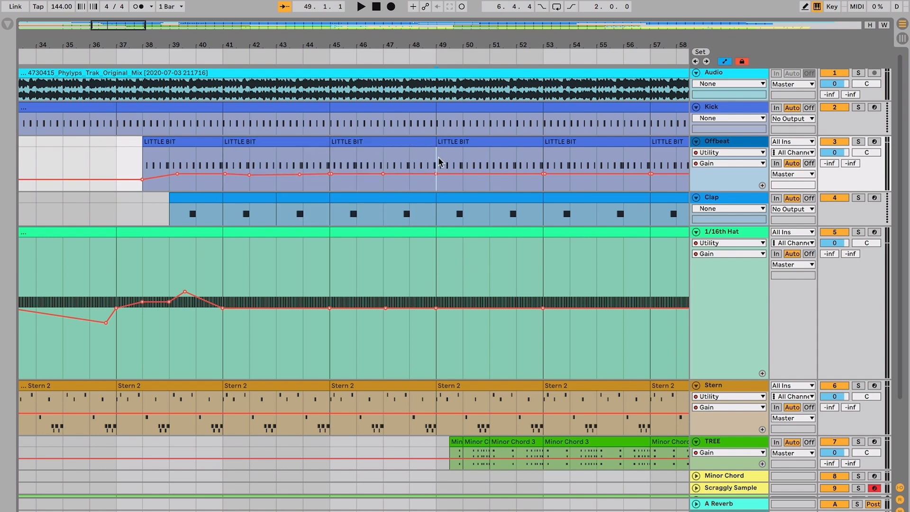
pyautogui.hscroll(5, 427, 202)
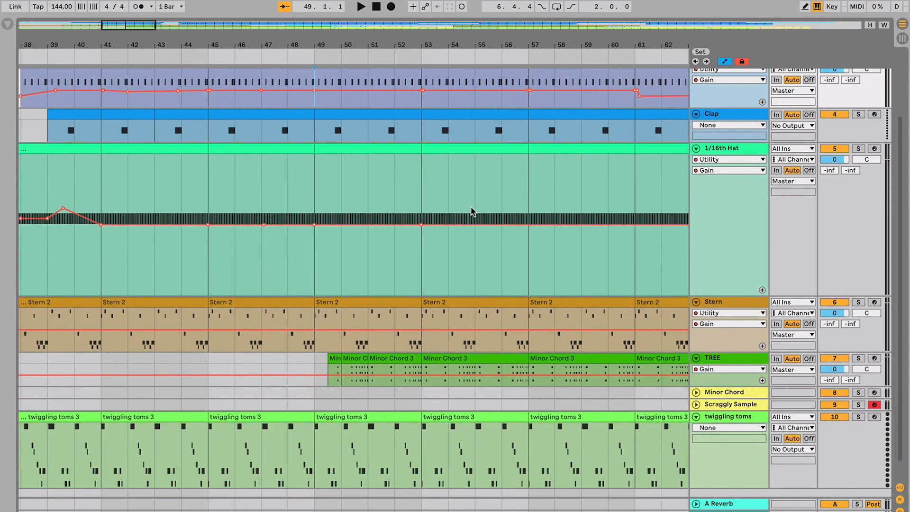
# - Consolidate the TREE track from bar 49 to bar 57 into one clip and make the track taller
pyautogui.click(318, 361)
pyautogui.keyDown('shift'); pyautogui.click(463, 360); pyautogui.keyUp('shift')
pyautogui.press('super+j')
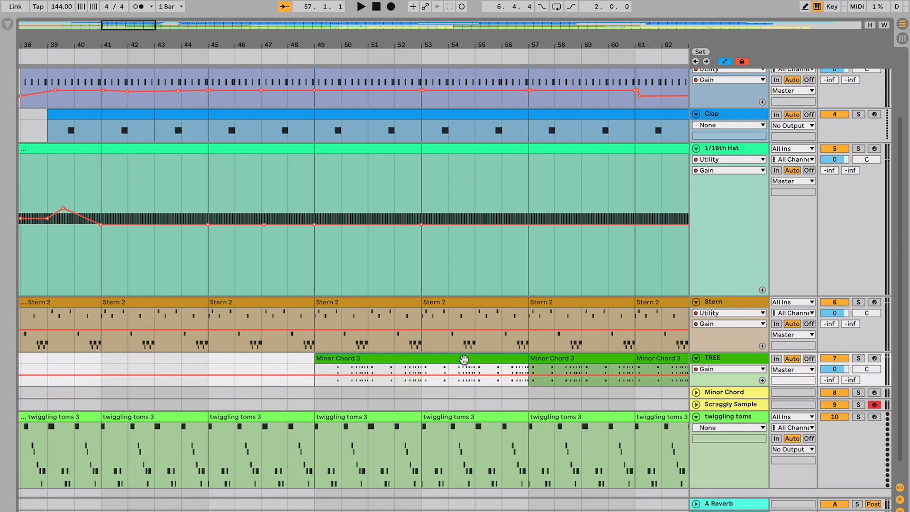
pyautogui.press('z')
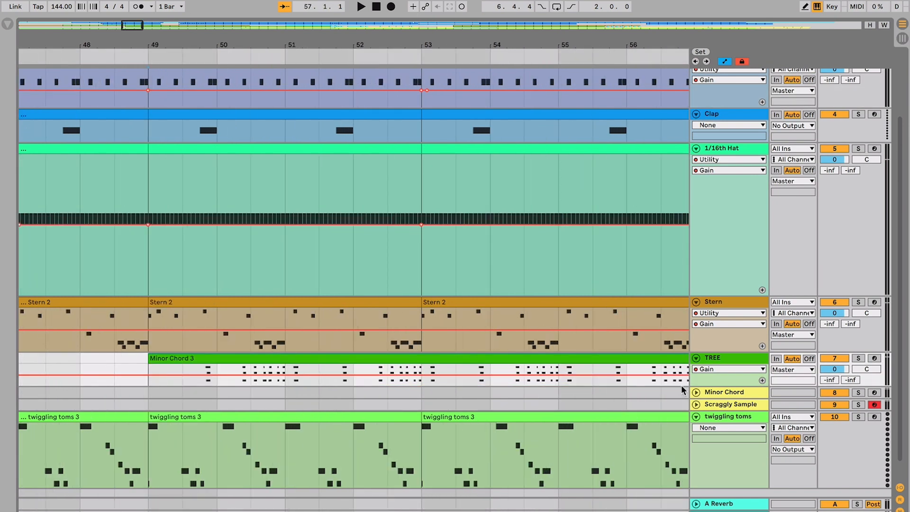
pyautogui.moveTo(715, 383); pyautogui.dragTo(715, 438)
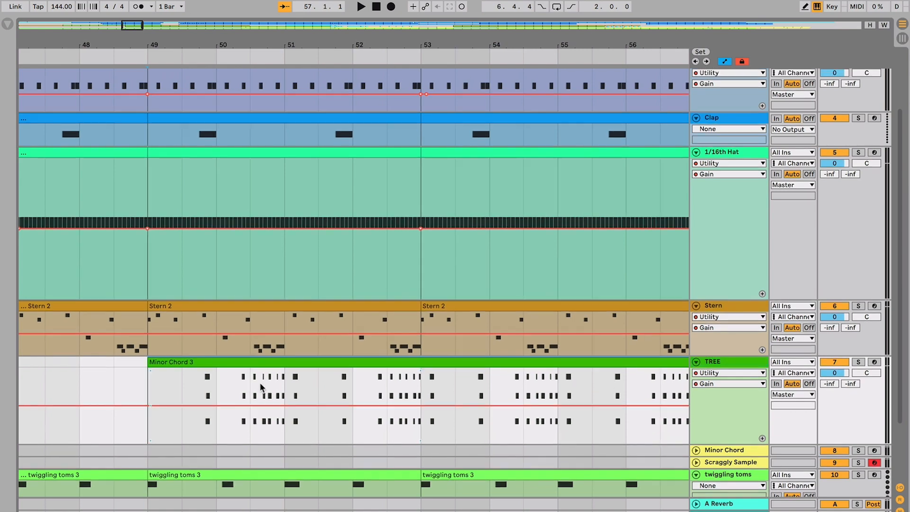
# - Rename the TREE track as "tree"
pyautogui.press('BackSpace')
pyautogui.press('BackSpace')
pyautogui.write('ree')
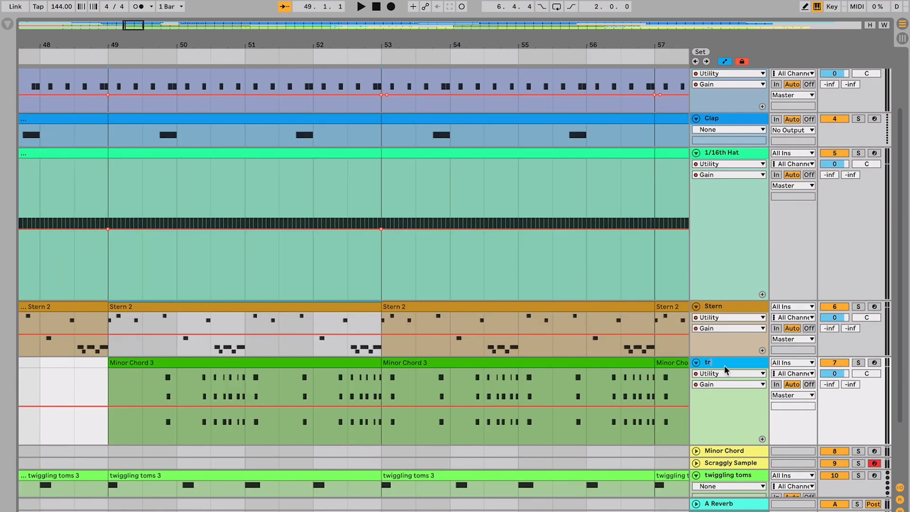
pyautogui.press('Return')
# - Rename the clip at bar 49 on the tree track as "tree"
pyautogui.click(598, 380)
pyautogui.click(330, 364)
pyautogui.hotkey('ctrl', 'r')
pyautogui.write('t')
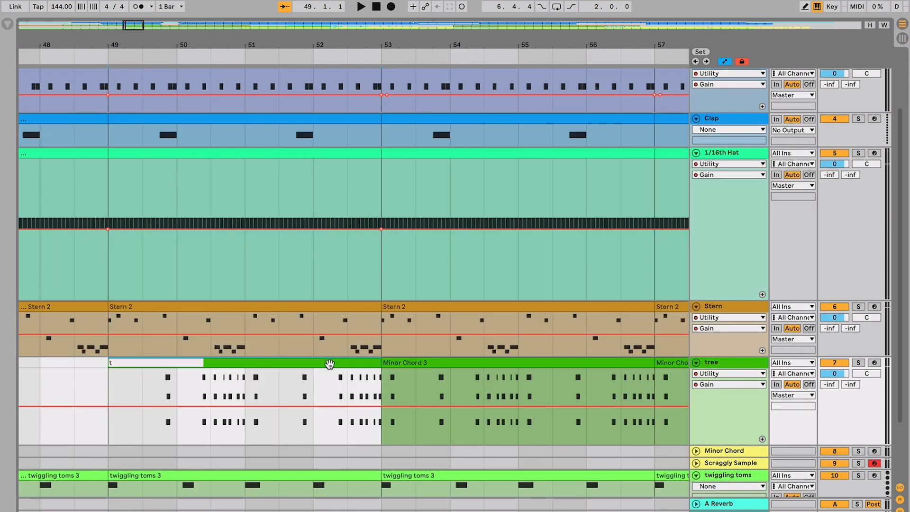
pyautogui.write('ree')
pyautogui.click(331, 385)
# - Duplicate the tree clip to bar 53 and consolidate both copies into one clip spanning bars 49 to 57
pyautogui.click(330, 363)
pyautogui.hotkey('ctrl', 'd')
pyautogui.keyDown('shift'); pyautogui.click(291, 362); pyautogui.keyUp('shift')
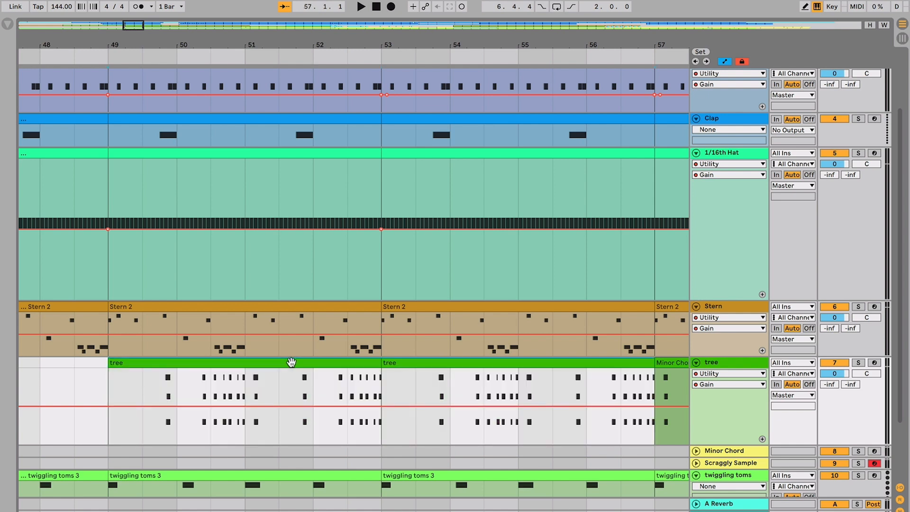
pyautogui.hotkey('ctrl', 'j')
# - Highlight the tree chord pattern from 49.3 to bar 51, and select the whole tree clip for a closer look
pyautogui.click(143, 377)
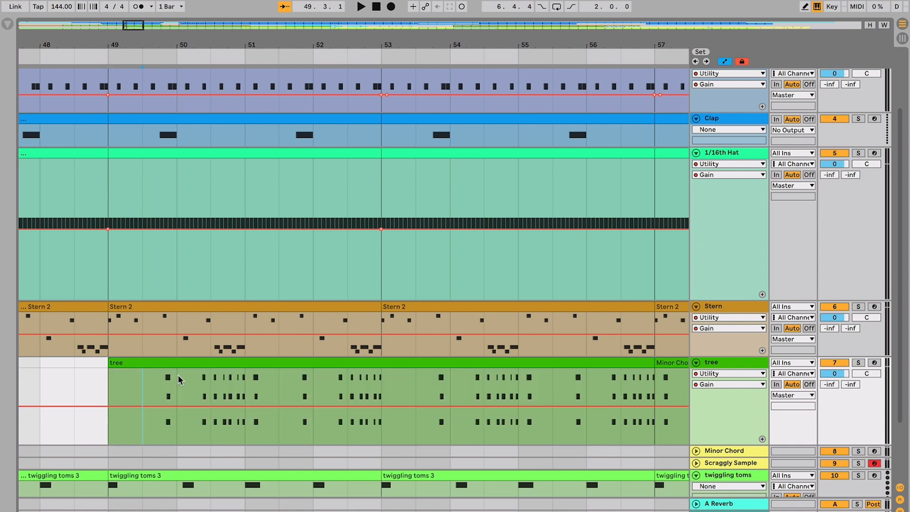
pyautogui.keyDown('shift'); pyautogui.click(243, 380); pyautogui.keyUp('shift')
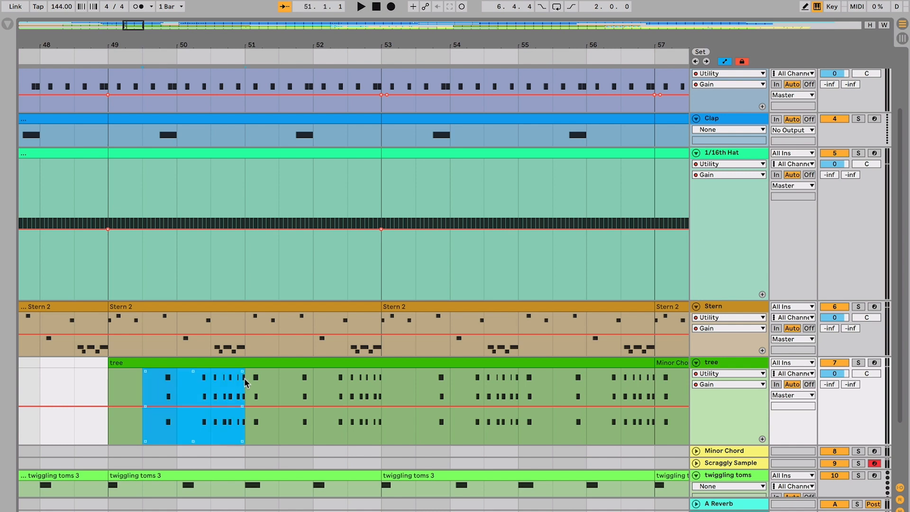
pyautogui.click(219, 370)
pyautogui.click(212, 363)
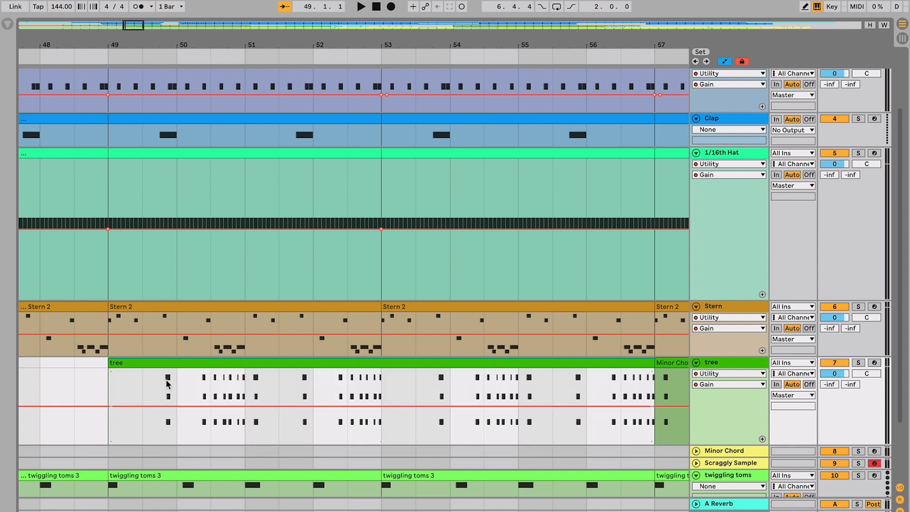
pyautogui.press('+')
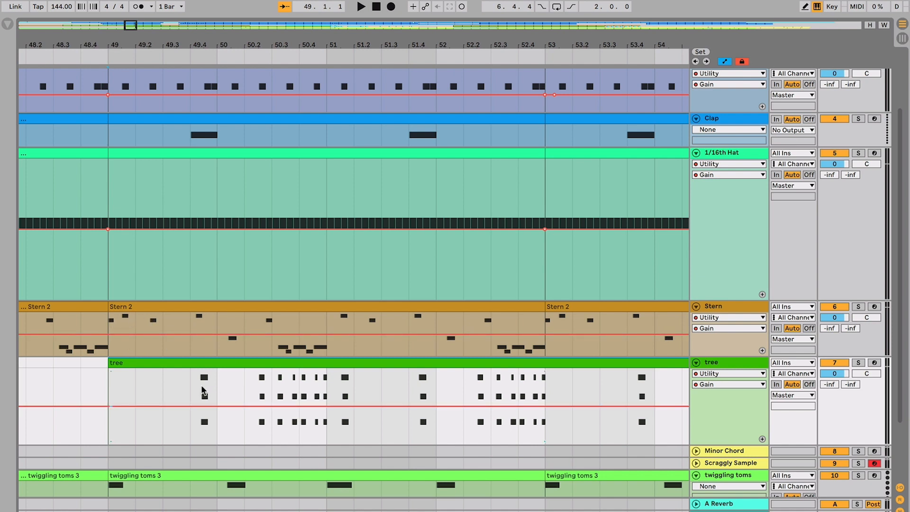
# - Select the Stern clip at bar 49 and play it against the tree chords from bar 49, stopping playback after each pass
pyautogui.click(192, 316)
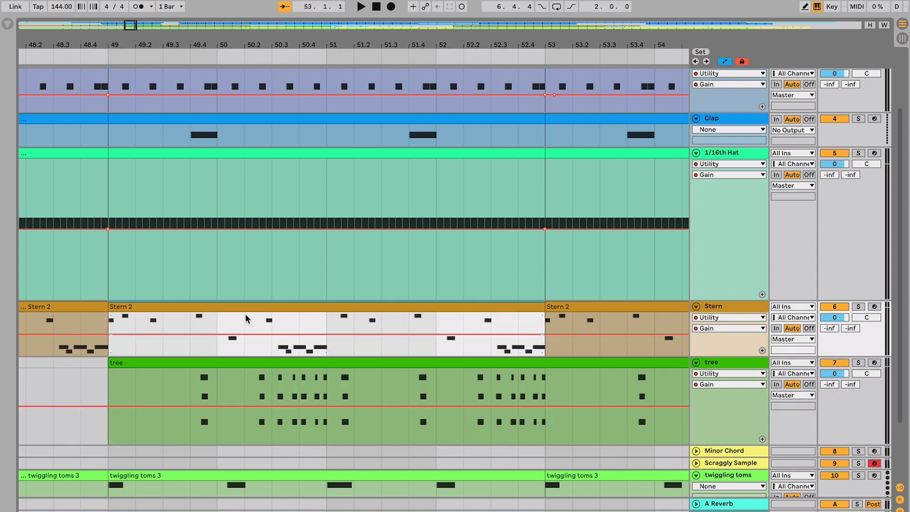
pyautogui.press('space')
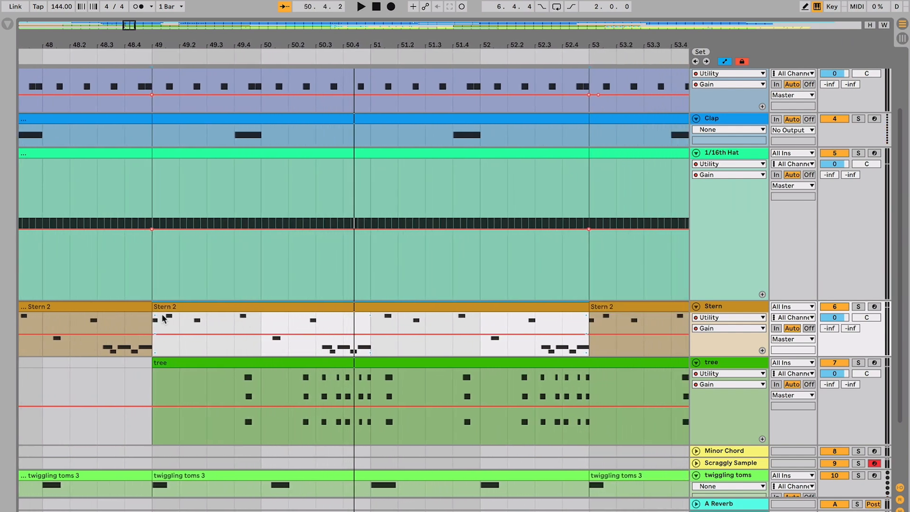
pyautogui.click(243, 380)
pyautogui.press('space')
pyautogui.click(180, 309)
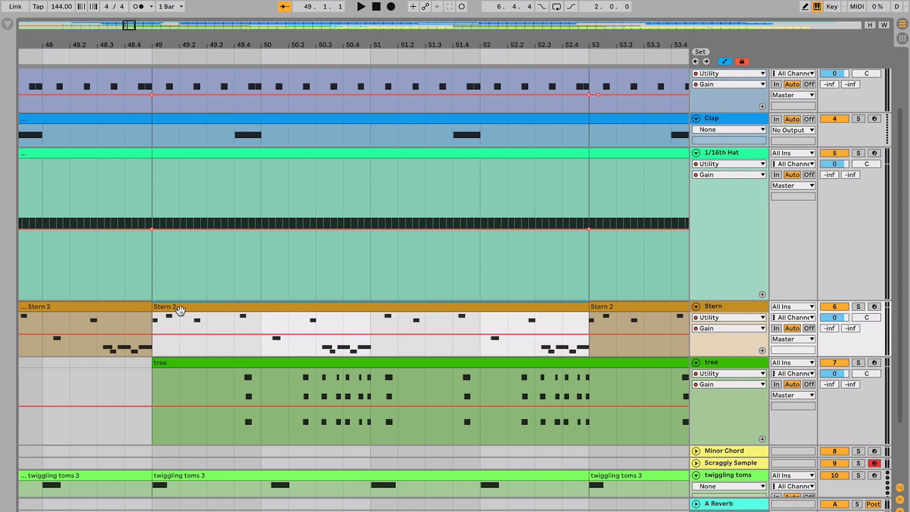
pyautogui.press('space')
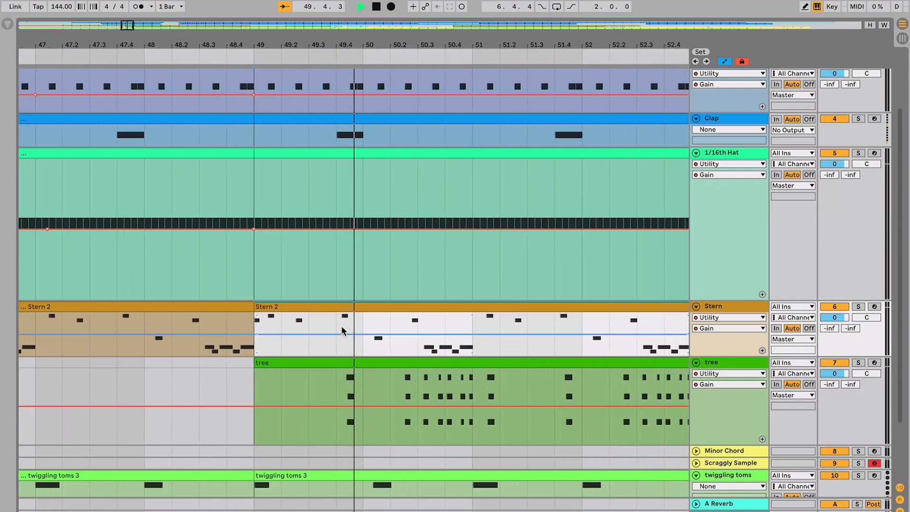
pyautogui.press('space')
# - Mark bar 50 on the Stern and tree tracks, play the tree pattern from there, and stop around bar 53
pyautogui.click(347, 327)
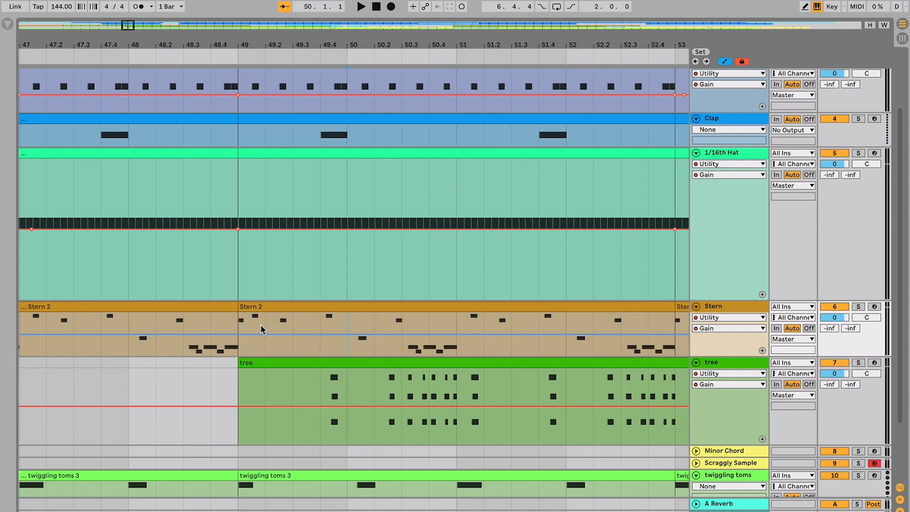
pyautogui.click(350, 382)
pyautogui.hscroll(1, 351, 382)
pyautogui.scroll(1, 351, 382)
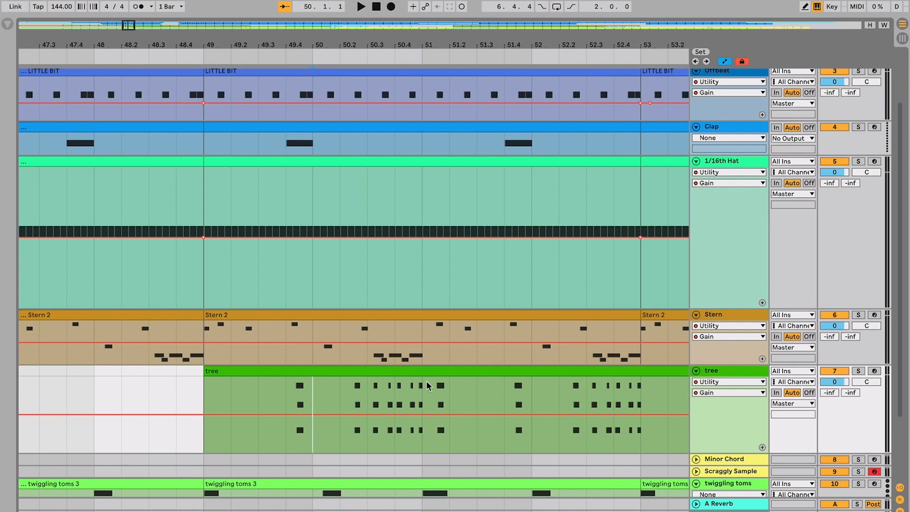
pyautogui.press('space')
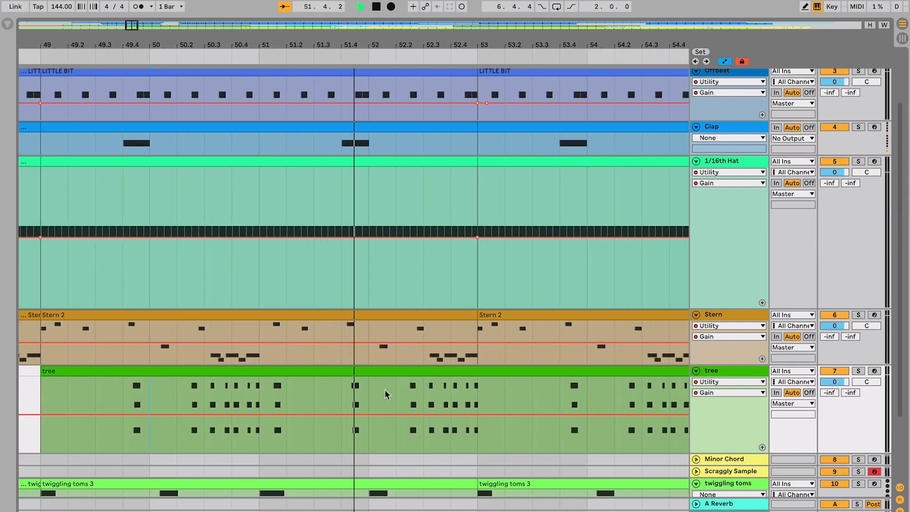
pyautogui.press('space')
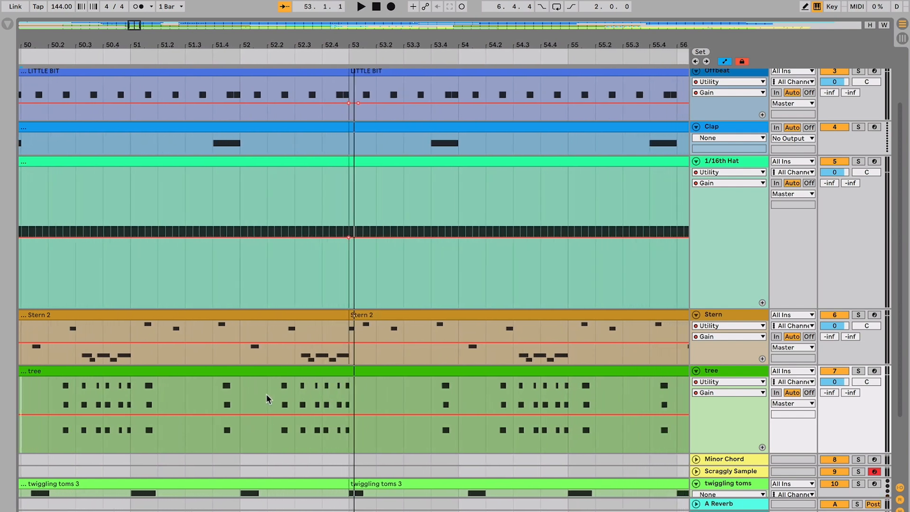
# - Highlight the tree chords from 50.2 to bar 51 and the matching Stern phrase for comparison
pyautogui.click(266, 395)
pyautogui.hscroll(-4, 267, 396)
pyautogui.scroll(-1, 268, 396)
pyautogui.moveTo(145, 378); pyautogui.dragTo(221, 376)
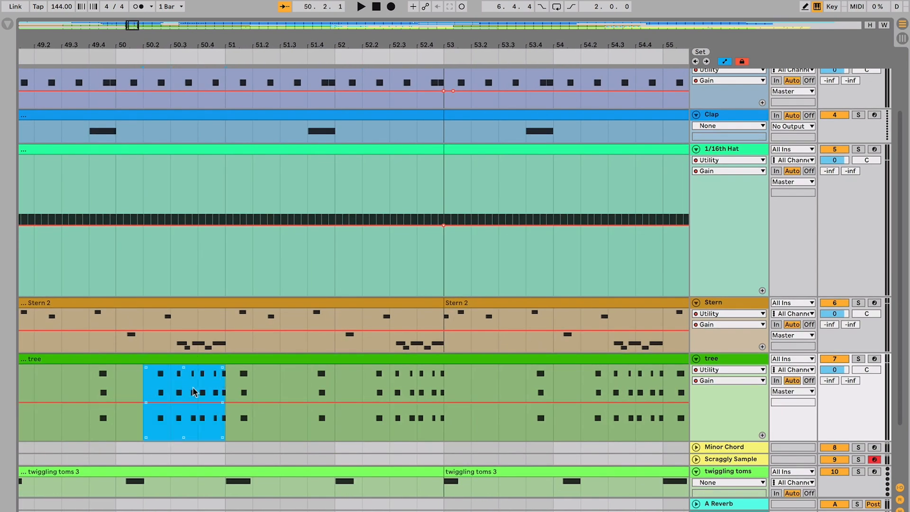
pyautogui.moveTo(171, 346); pyautogui.dragTo(221, 347)
pyautogui.click(221, 347)
pyautogui.press('-')
pyautogui.press('-')
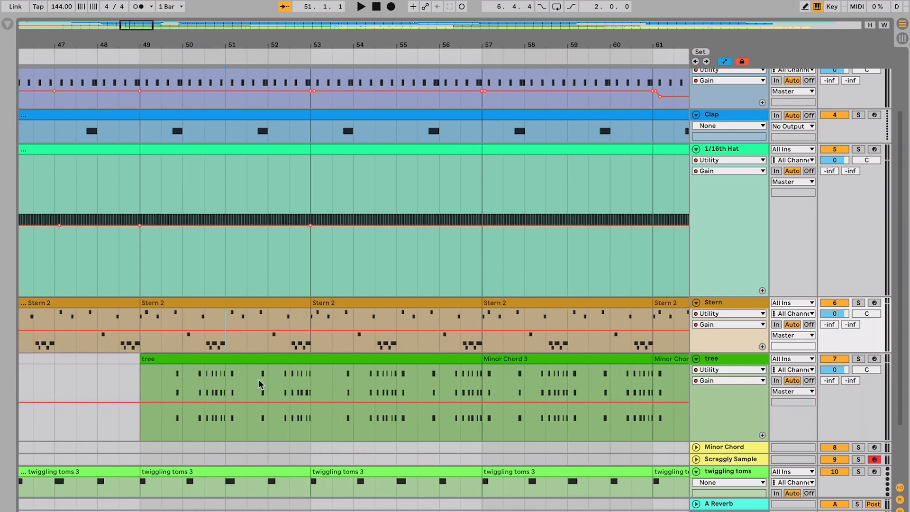
# - Play the arrangement from bar 53 to hear the tree chords against Stern and the drums
pyautogui.hscroll(2, 265, 377)
pyautogui.scroll(-1, 265, 378)
pyautogui.click(270, 364)
pyautogui.hscroll(1, 270, 363)
pyautogui.scroll(2, 270, 364)
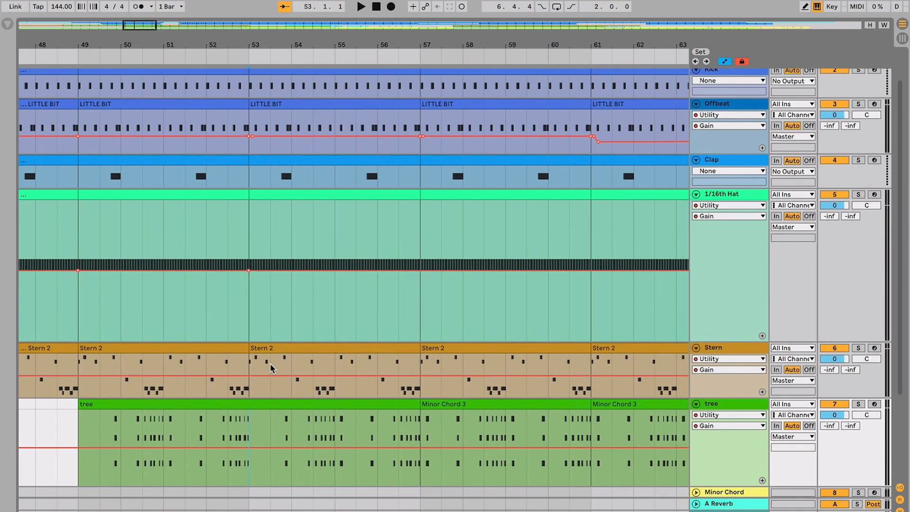
pyautogui.press('space')
pyautogui.hscroll(-4, 271, 366)
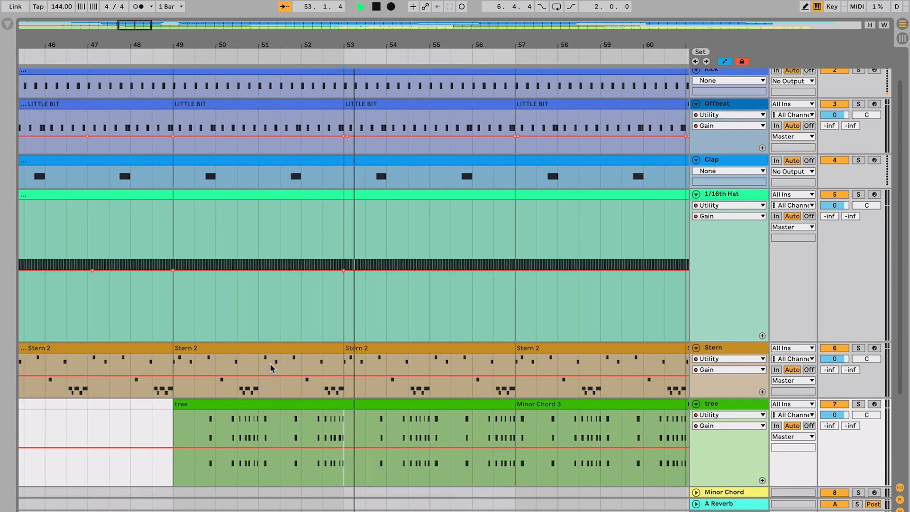
pyautogui.scroll(-2, 271, 366)
pyautogui.hscroll(3, 270, 366)
pyautogui.hotkey('ctrl', 'f')
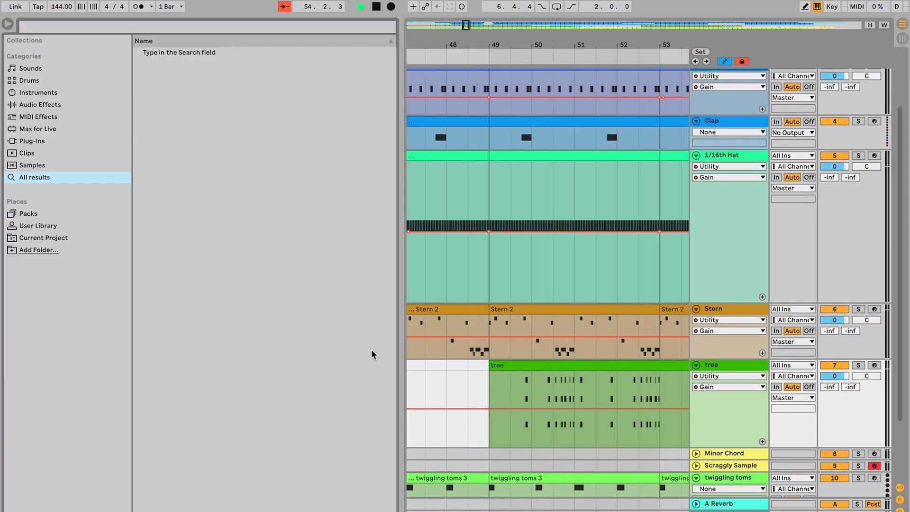
pyautogui.hotkey('ctrl', 'alt', 'b')
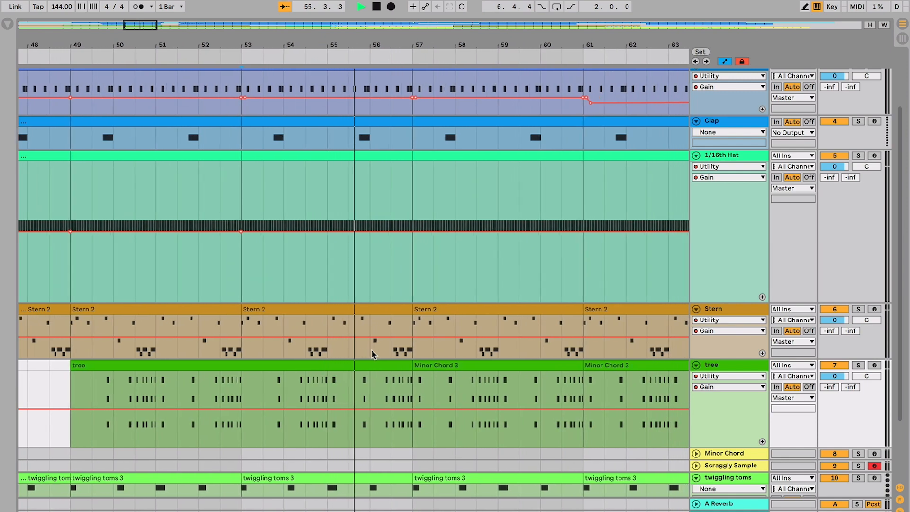
# - Follow the playback closely up to the drum dropout at bar 65 and stop it after bar 66
pyautogui.click(371, 350)
pyautogui.press('+')
pyautogui.press('+')
pyautogui.press('+')
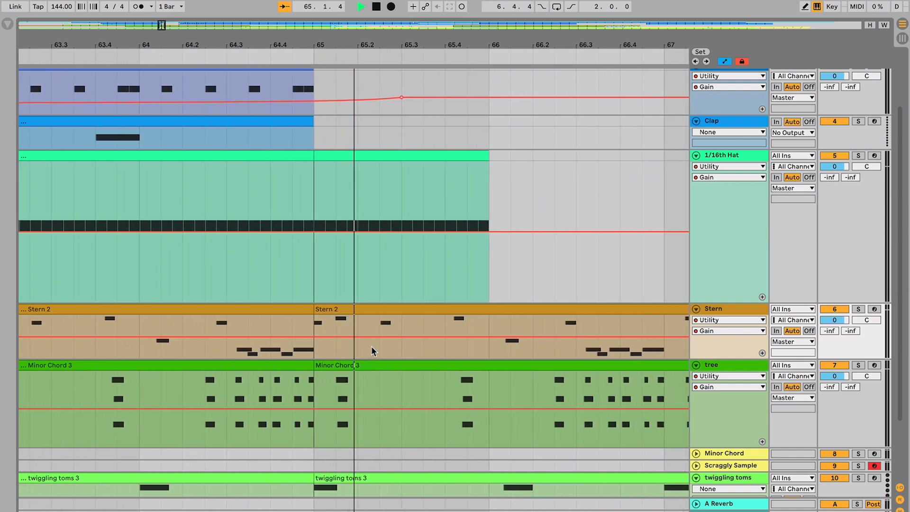
pyautogui.scroll(-7, 371, 346)
pyautogui.scroll(3, 371, 346)
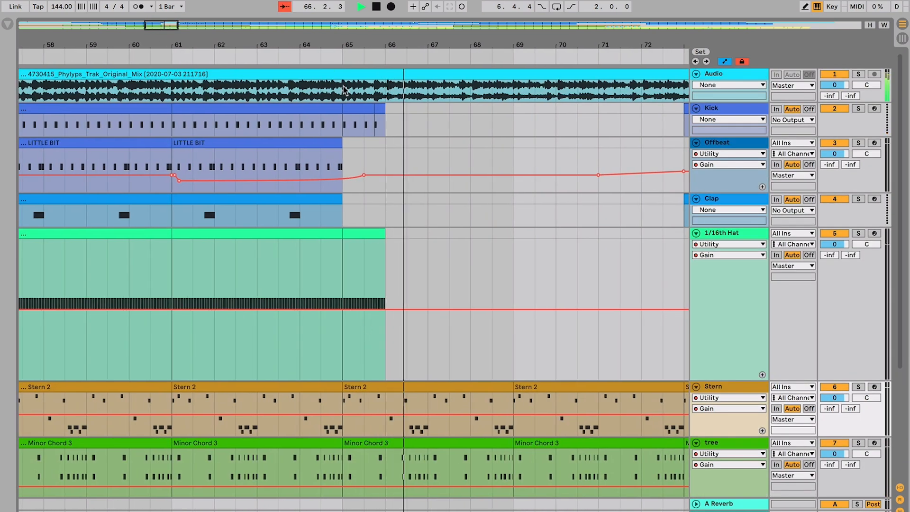
pyautogui.press('space')
# - Highlight the empty Offbeat section after bar 65 and inspect where the Kick ends around bar 66
pyautogui.moveTo(362, 150); pyautogui.dragTo(402, 149)
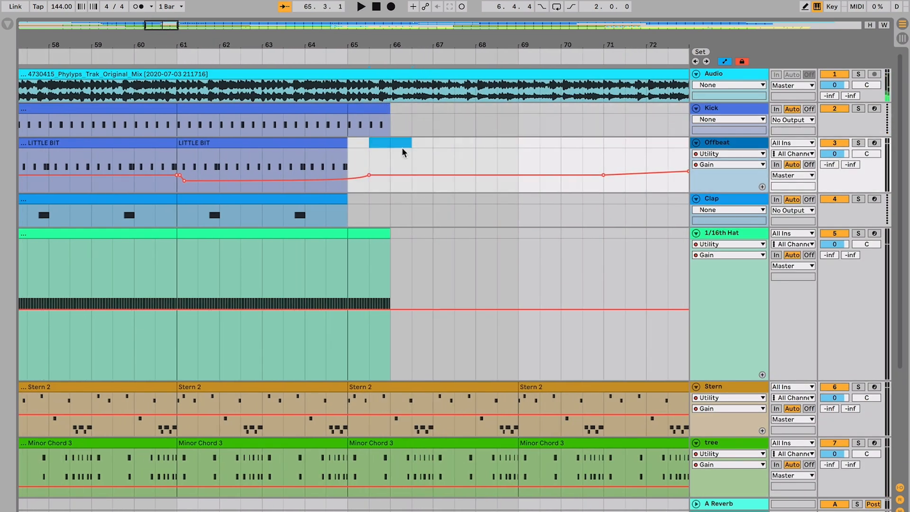
pyautogui.hscroll(3, 379, 147)
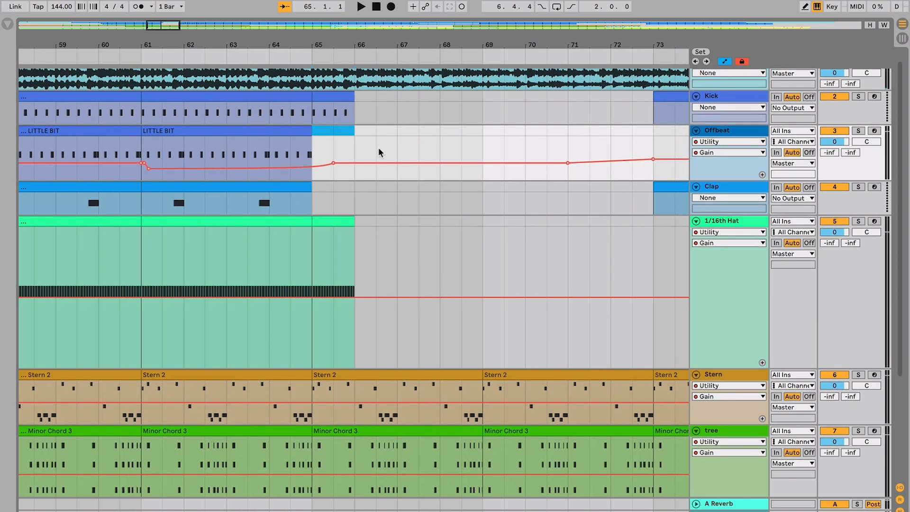
pyautogui.hscroll(-4, 359, 155)
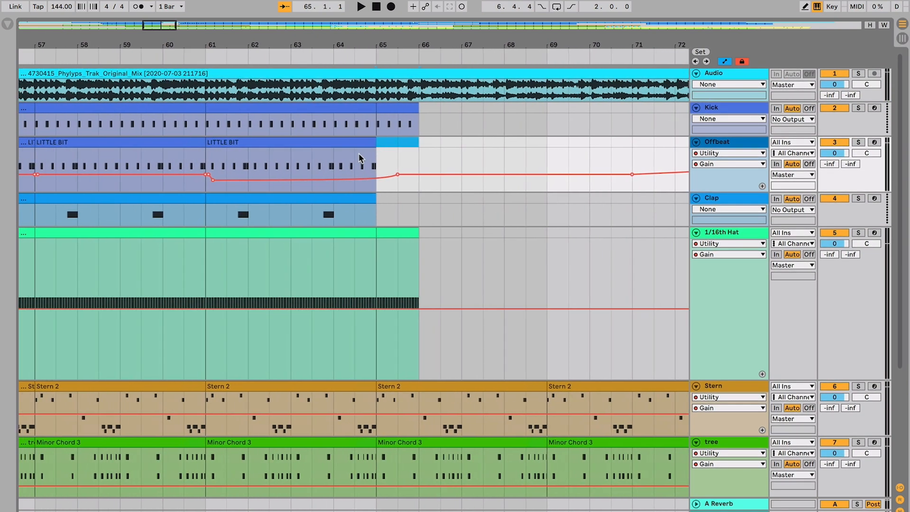
pyautogui.scroll(3, 359, 154)
pyautogui.click(515, 154)
pyautogui.click(507, 128)
pyautogui.hscroll(2, 506, 131)
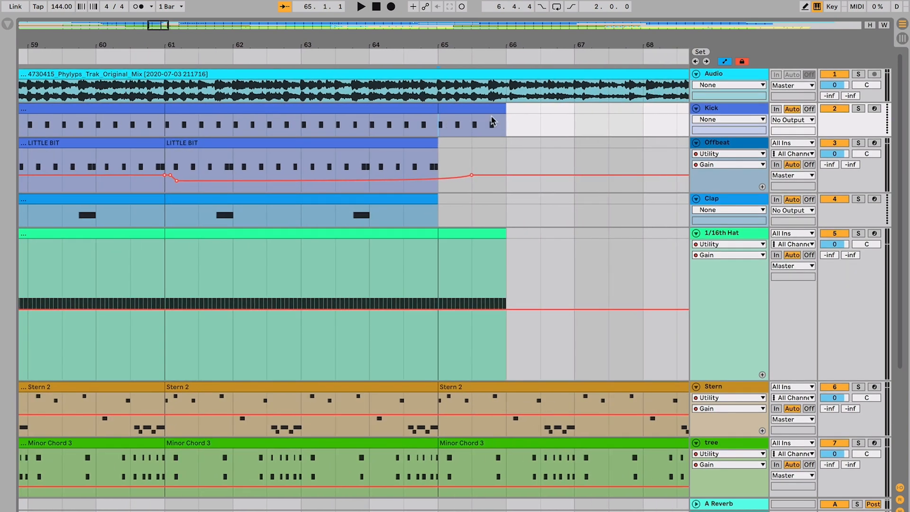
# - Try deleting the Kick from bar 65 to 66, highlight the hat from bar 63 to 65, and undo the deletion
pyautogui.moveTo(441, 123); pyautogui.dragTo(519, 112)
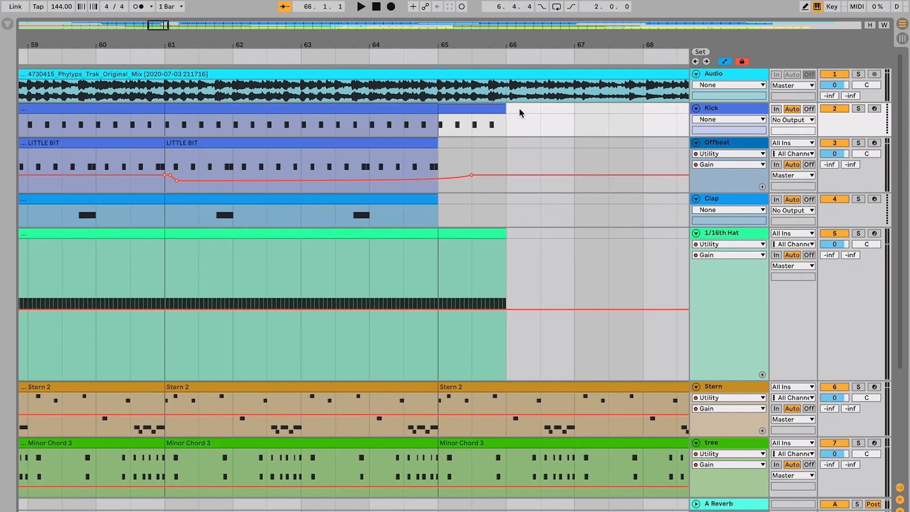
pyautogui.press('Delete')
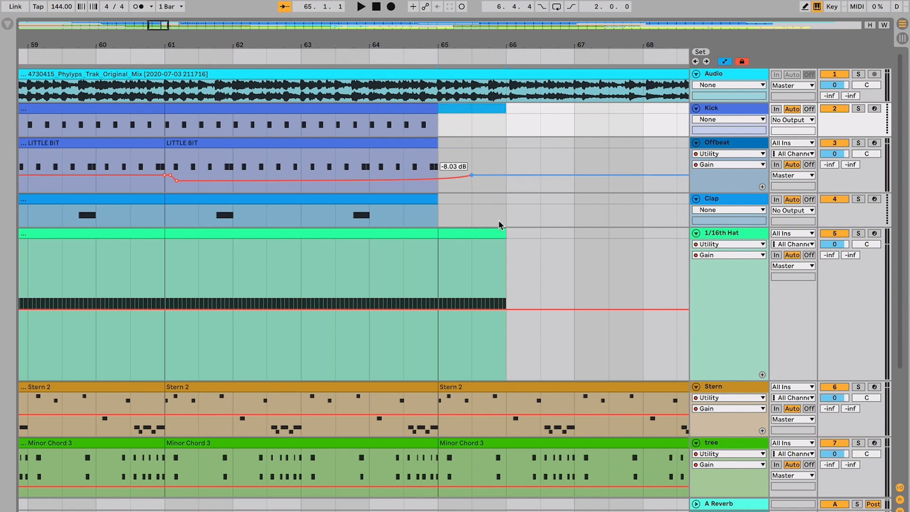
pyautogui.click(442, 363)
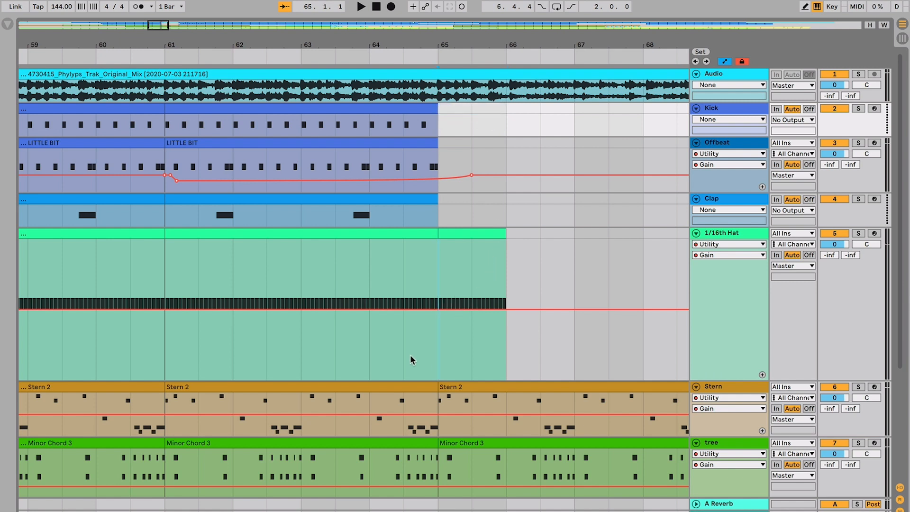
pyautogui.moveTo(411, 355); pyautogui.dragTo(421, 333)
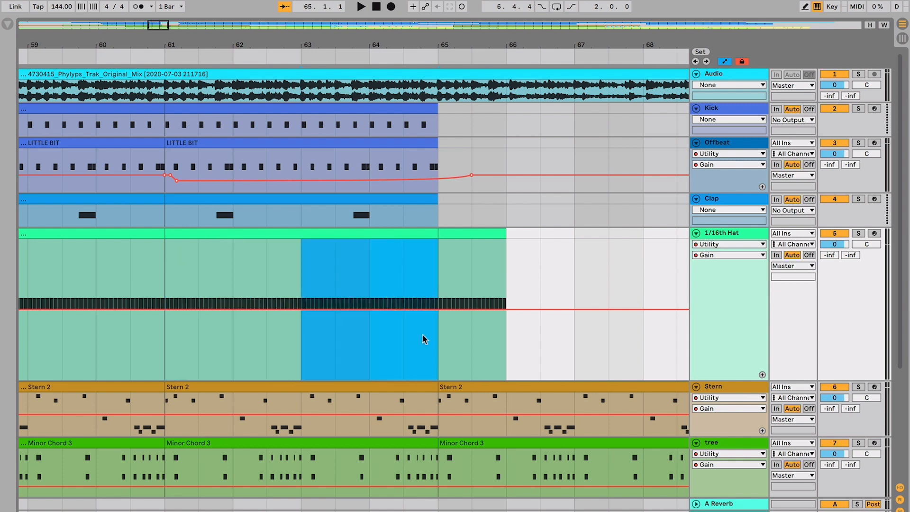
pyautogui.press('super+z')
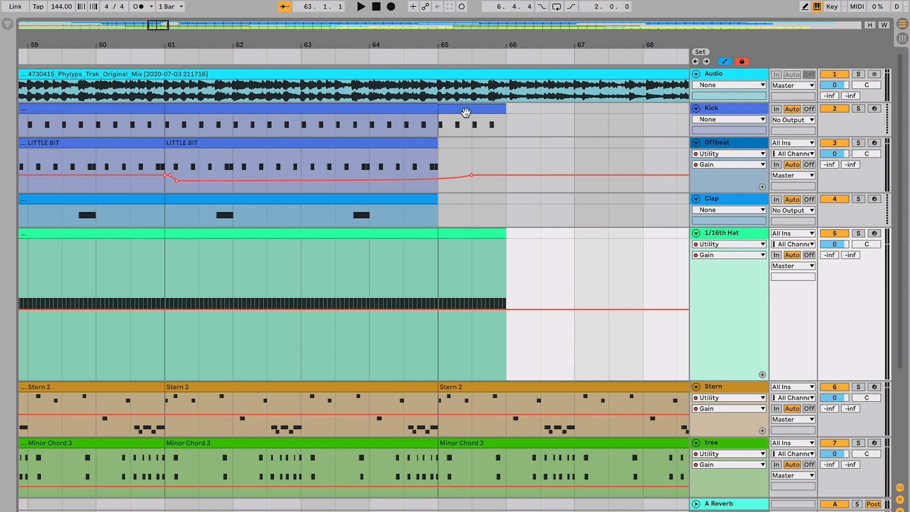
# - Compare the Kick around bar 64, try removing its clip between bars 65 and 66 again, and undo the removal
pyautogui.click(363, 121)
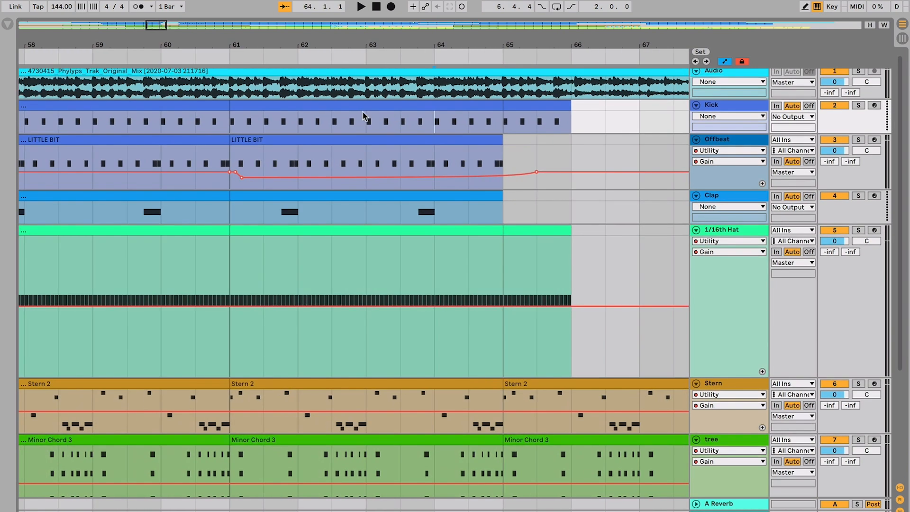
pyautogui.click(516, 107)
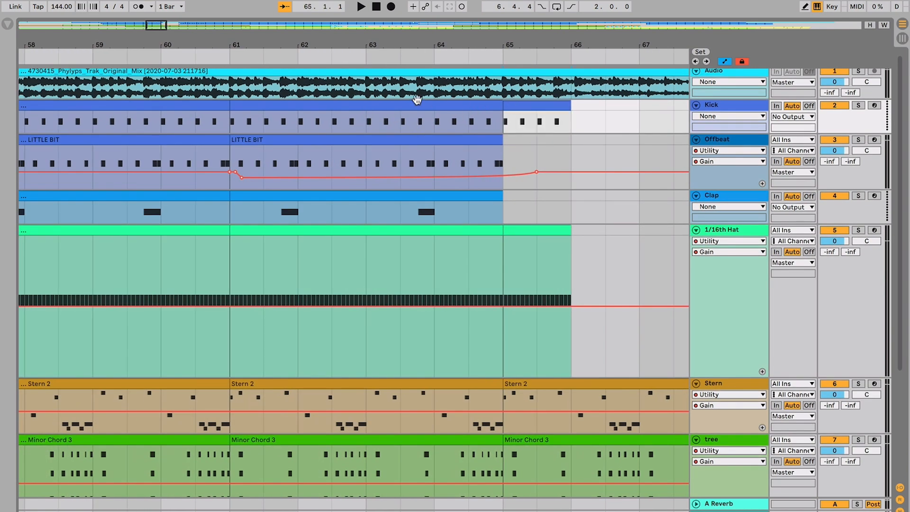
pyautogui.click(374, 102)
pyautogui.click(520, 102)
pyautogui.press('Delete')
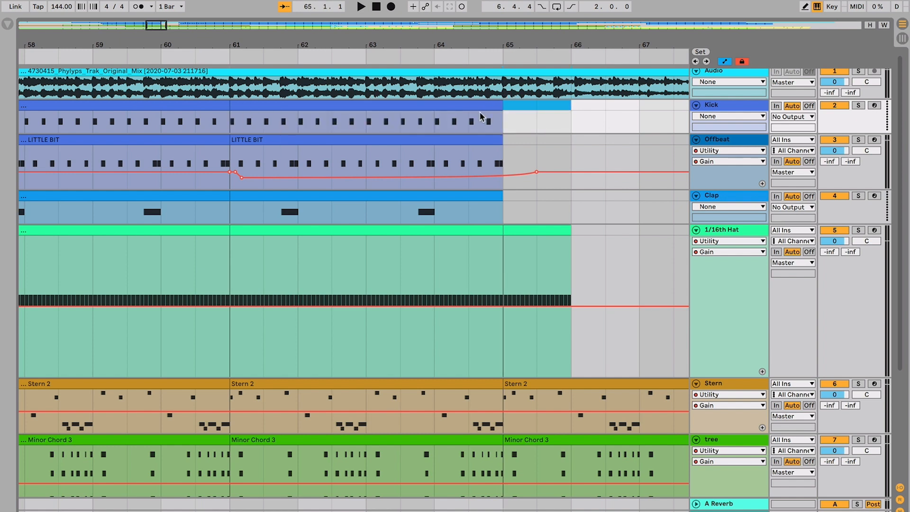
pyautogui.hotkey('ctrl', 'z')
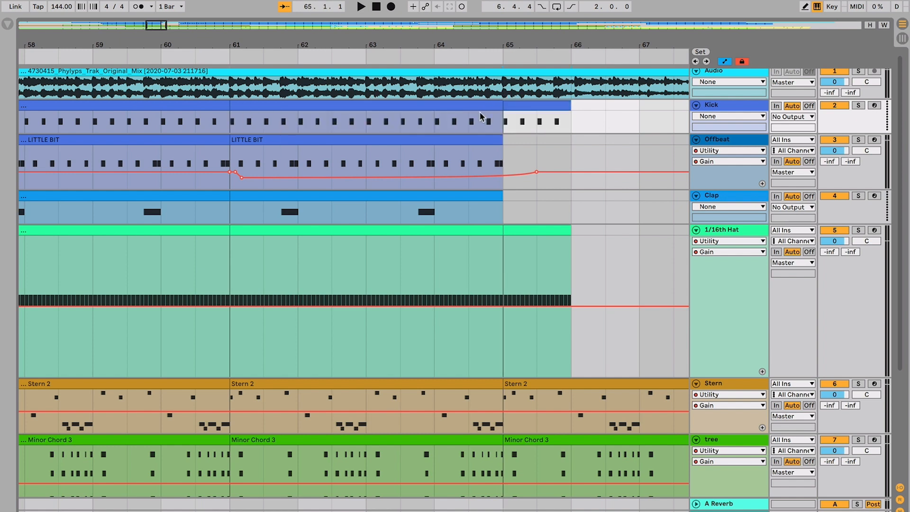
# - Loop bars 61 to 65 using the Kick clip there, and hide the automation lanes
pyautogui.hscroll(3, 481, 116)
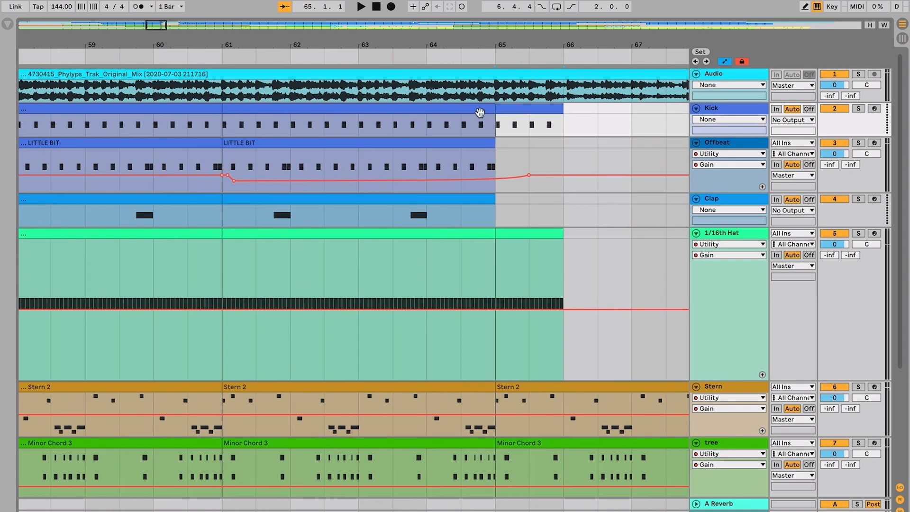
pyautogui.click(429, 113)
pyautogui.hotkey('ctrl', 'l')
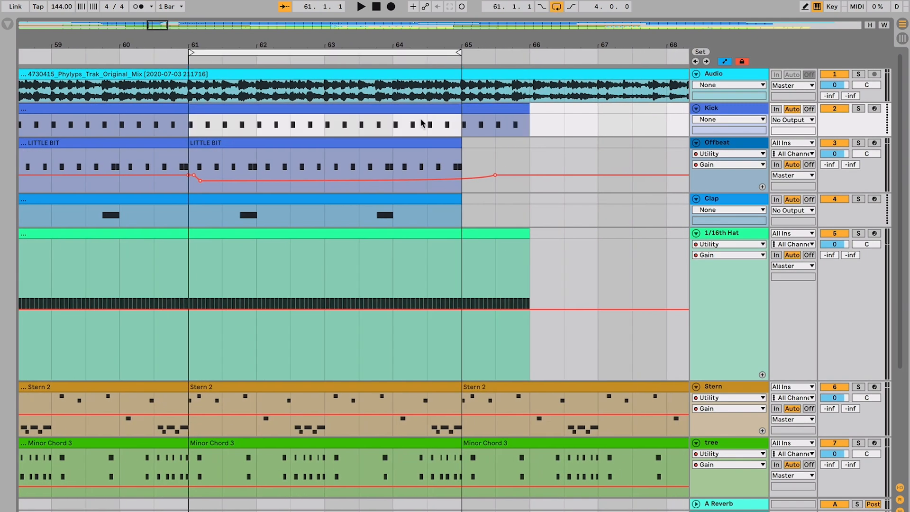
pyautogui.click(731, 62)
# - Highlight the 1/16th hat pattern across bars 61 to 65 and mark the last clap before bar 64
pyautogui.click(325, 366)
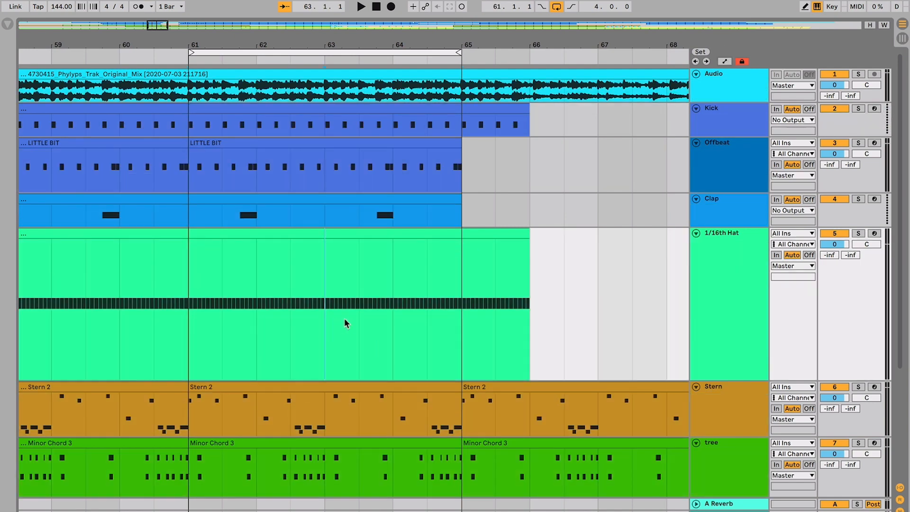
pyautogui.moveTo(208, 258); pyautogui.dragTo(449, 250)
pyautogui.moveTo(450, 249); pyautogui.dragTo(225, 263)
pyautogui.click(433, 219)
pyautogui.click(386, 218)
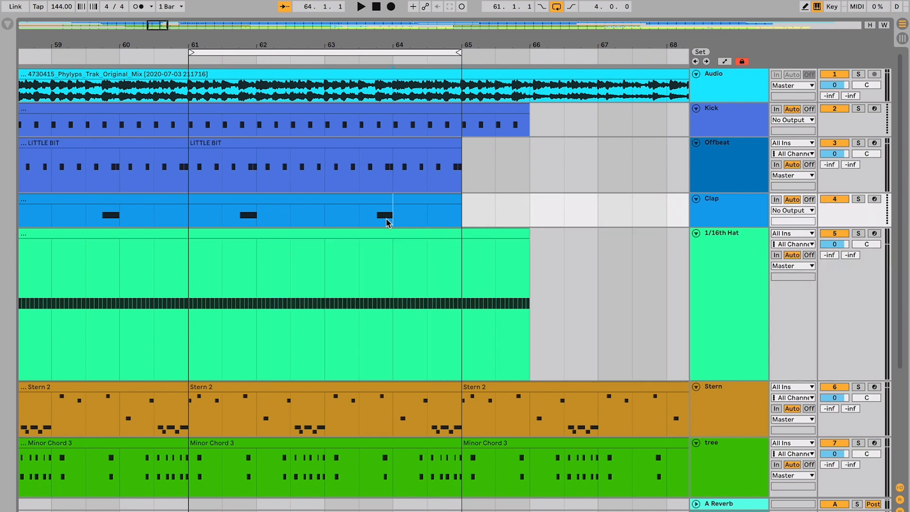
pyautogui.hscroll(2, 386, 219)
pyautogui.scroll(-4, 434, 181)
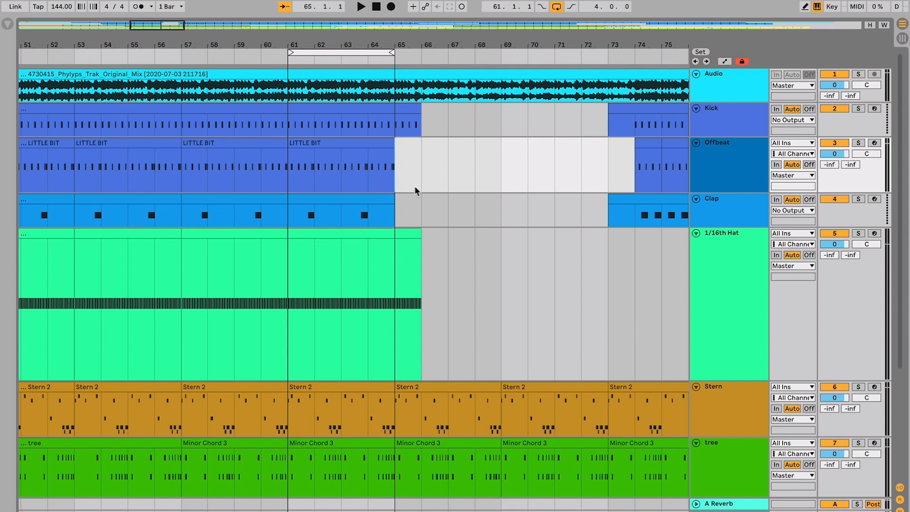
# - Select the Kick and Offbeat clips at bar 61 and highlight the empty Kick section from bar 66 to 72
pyautogui.click(362, 111)
pyautogui.keyDown('shift'); pyautogui.click(362, 145); pyautogui.keyUp('shift')
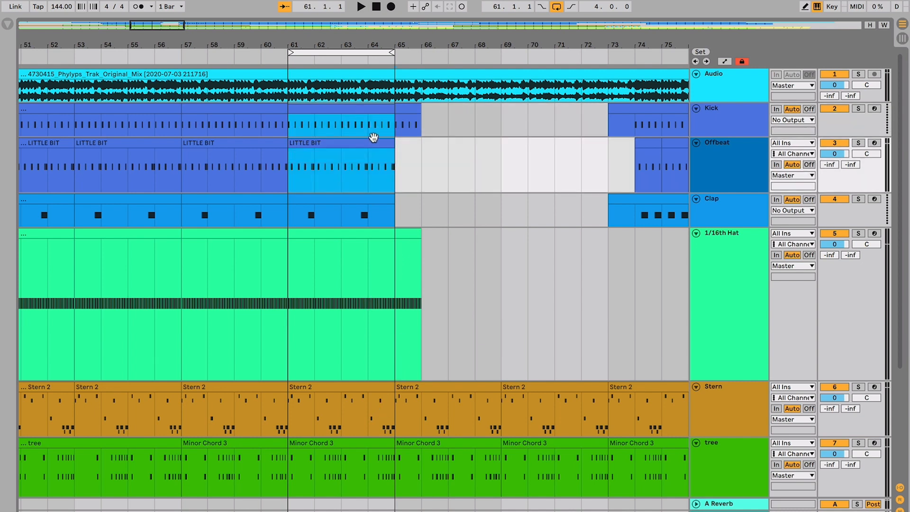
pyautogui.click(407, 112)
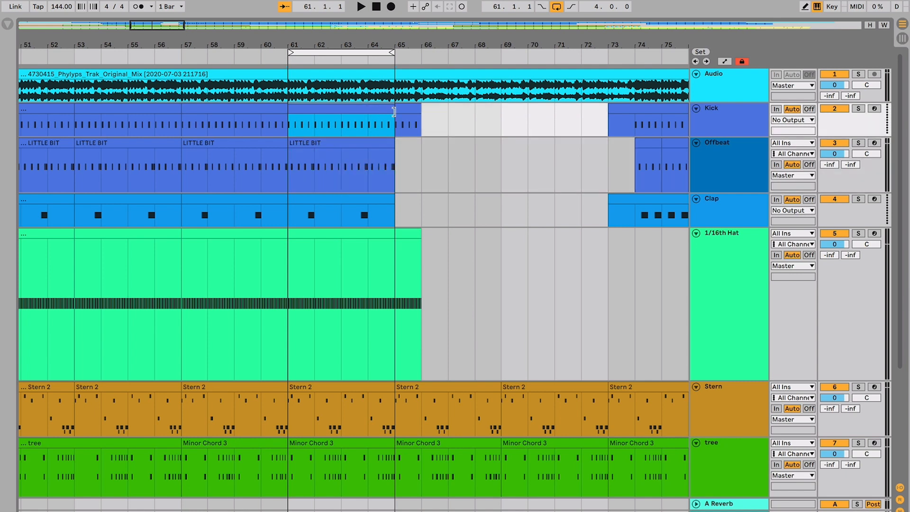
pyautogui.keyDown('shift'); pyautogui.click(494, 112); pyautogui.keyUp('shift')
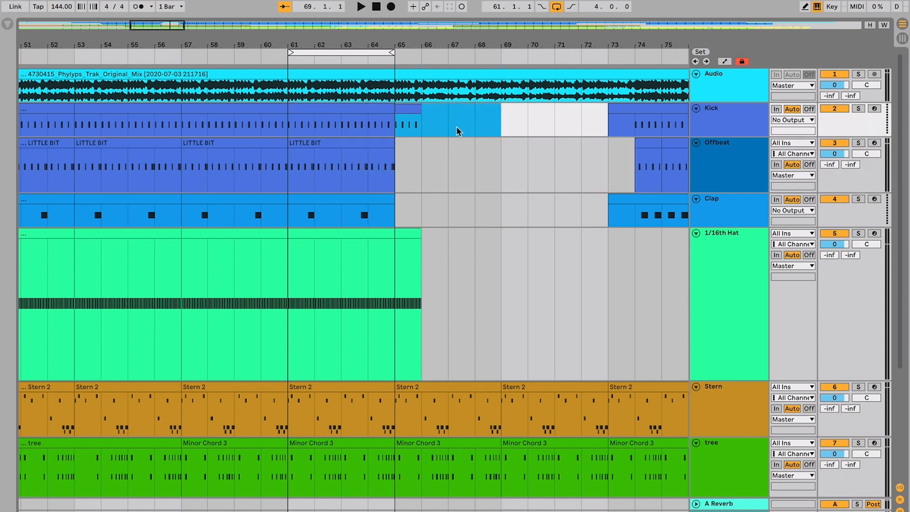
pyautogui.keyDown('shift'); pyautogui.click(591, 122); pyautogui.keyUp('shift')
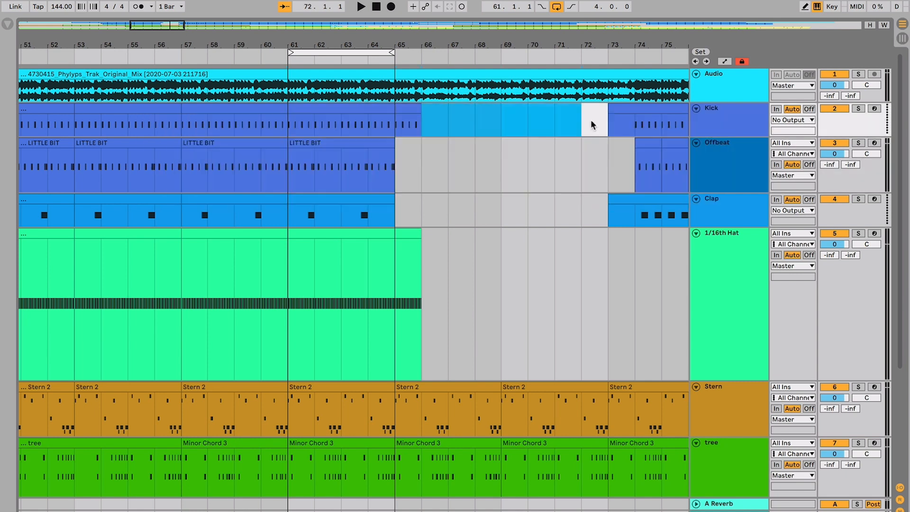
# - Split the Kick clip at bar 74 and delete the piece covering bar 73
pyautogui.click(634, 122)
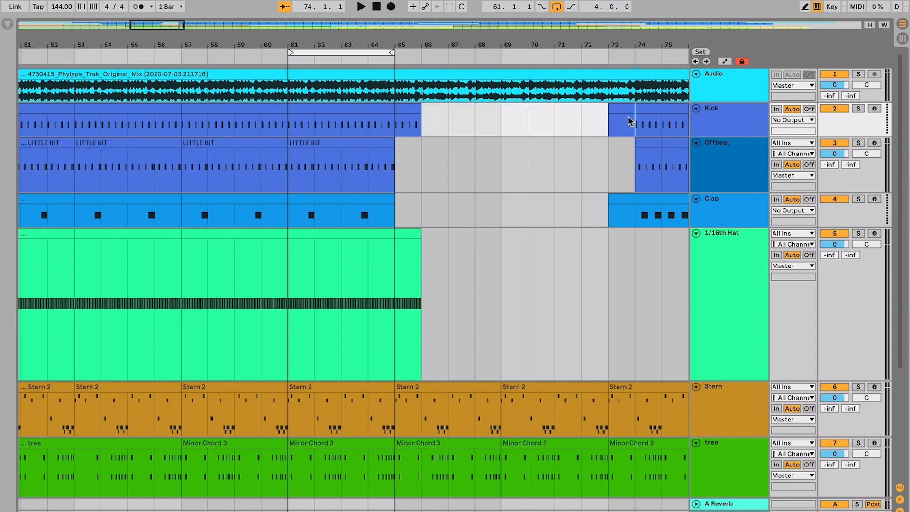
pyautogui.press('super+e')
pyautogui.click(625, 107)
pyautogui.press('Delete')
# - Turn off looping and play from bar 64 through the drum break to examine Stern and the tree chords
pyautogui.moveTo(368, 162); pyautogui.dragTo(635, 161)
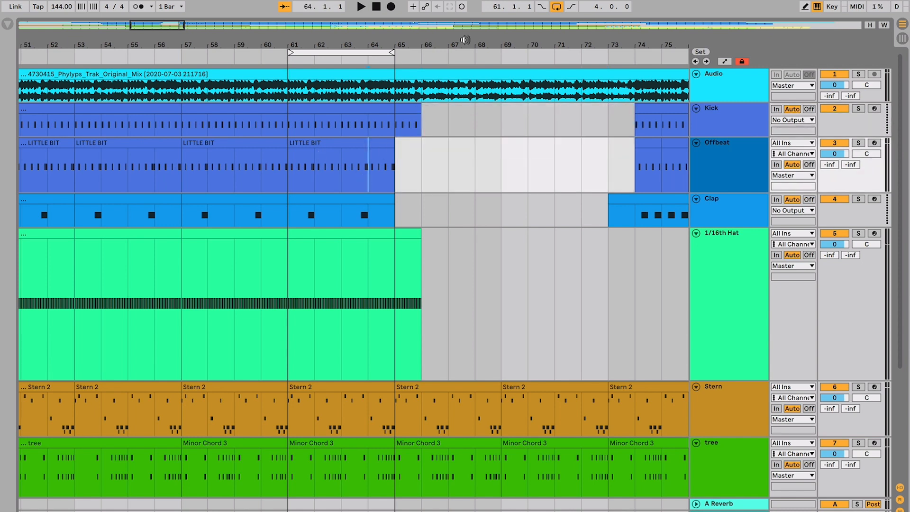
pyautogui.click(556, 7)
pyautogui.scroll(-5, 431, 115)
pyautogui.hscroll(3, 432, 116)
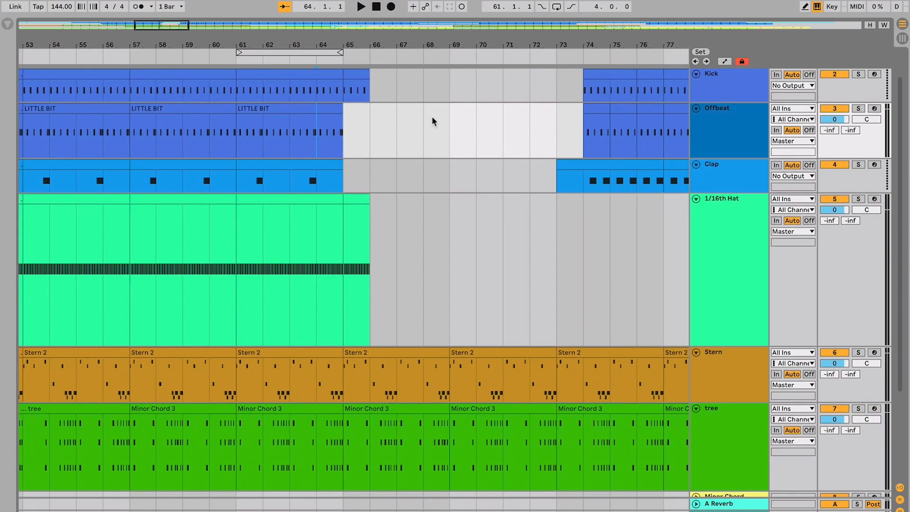
pyautogui.scroll(5, 431, 118)
pyautogui.hscroll(1, 431, 118)
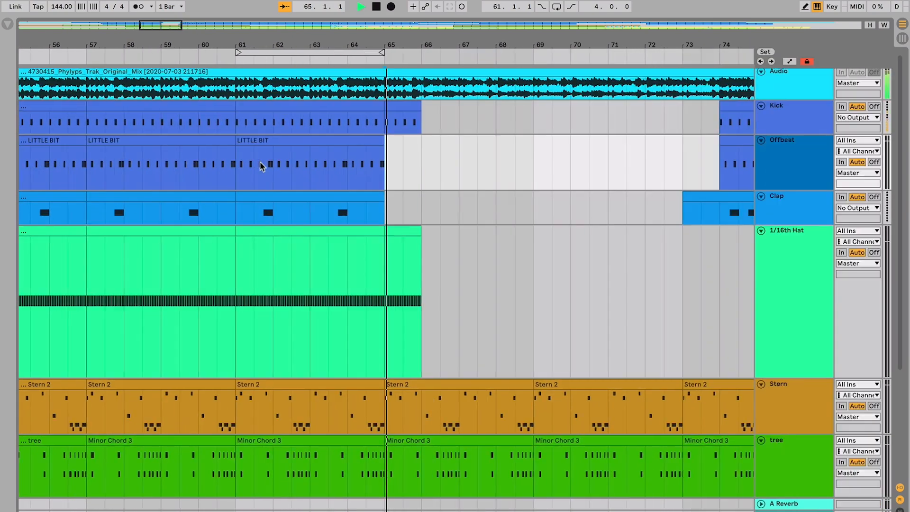
pyautogui.scroll(10, 261, 162)
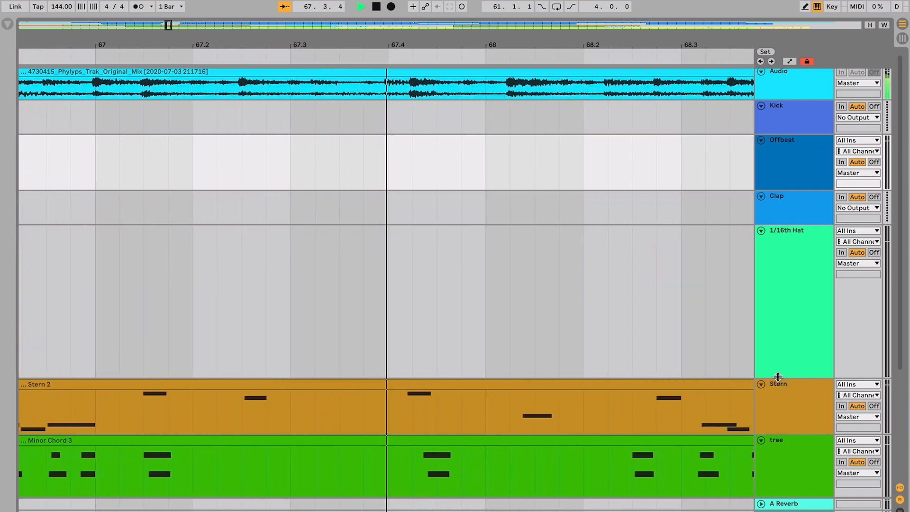
# - Reduce the 1/16th Hat track's height, unfold the twiggling toms track and move it directly below tree
pyautogui.moveTo(778, 378); pyautogui.dragTo(776, 282)
pyautogui.click(780, 458)
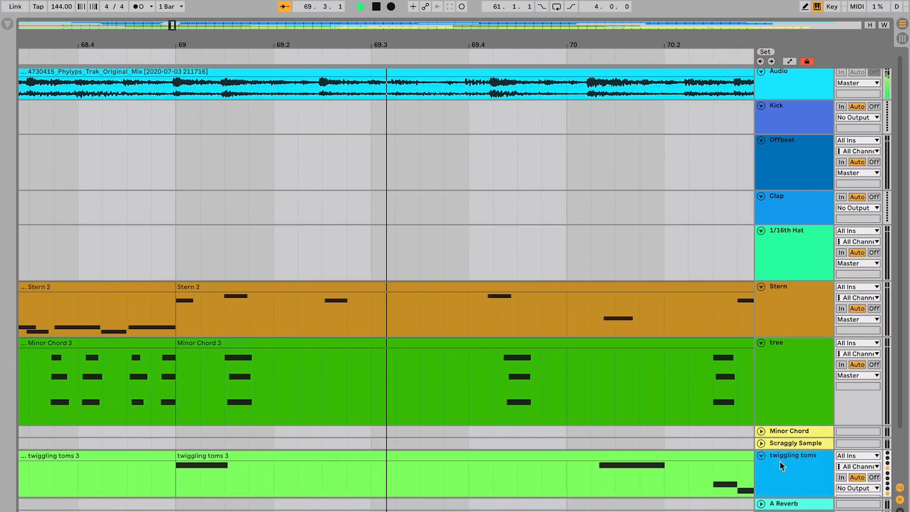
pyautogui.click(780, 430)
pyautogui.press('Delete')
pyautogui.press('Delete')
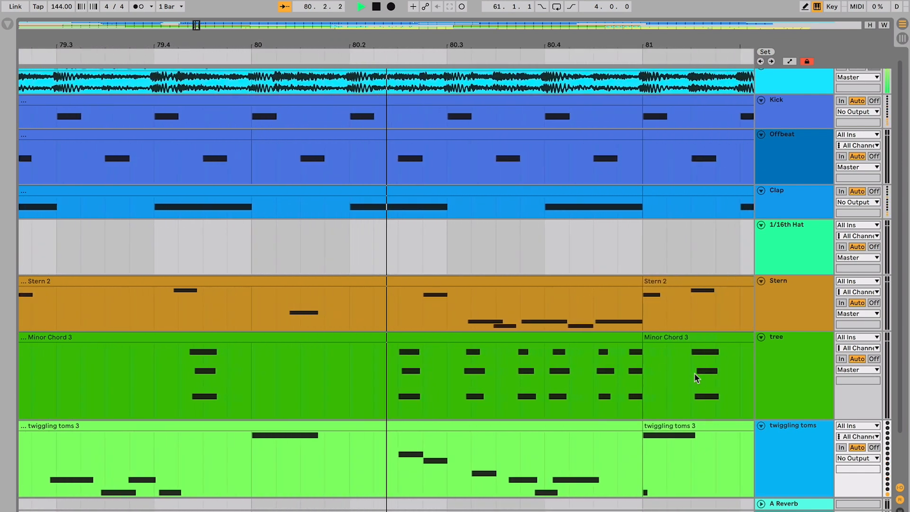
# - Stop playback and highlight the Offbeat clips at bars 74 and 75 to point out where the pattern returns
pyautogui.press('space')
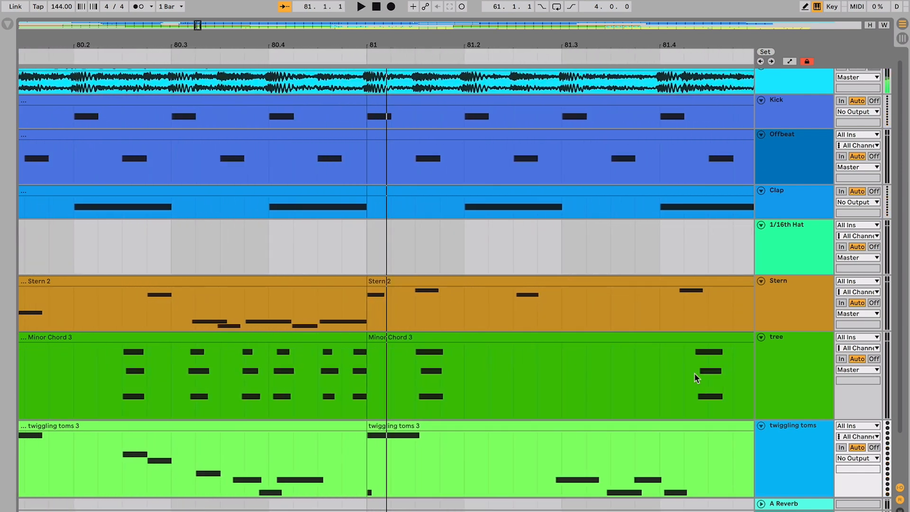
pyautogui.click(592, 269)
pyautogui.press('-')
pyautogui.press('-')
pyautogui.press('-')
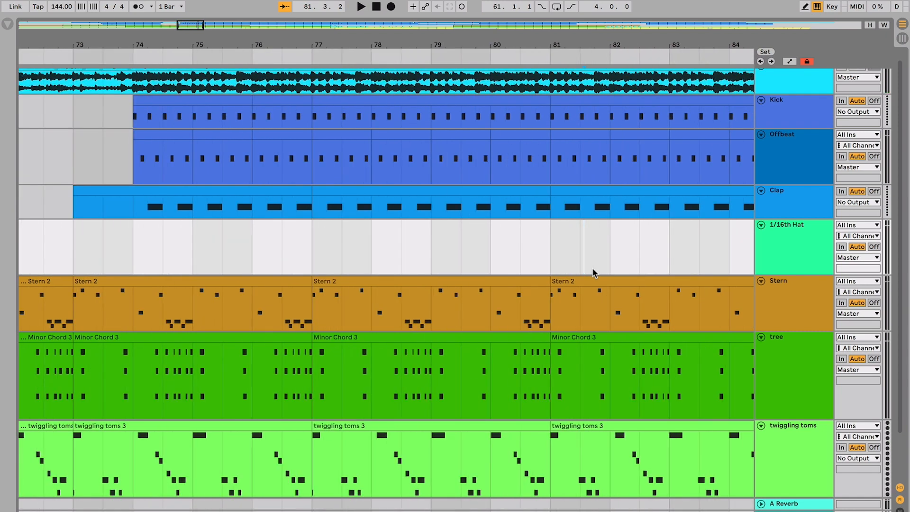
pyautogui.click(336, 133)
pyautogui.click(243, 136)
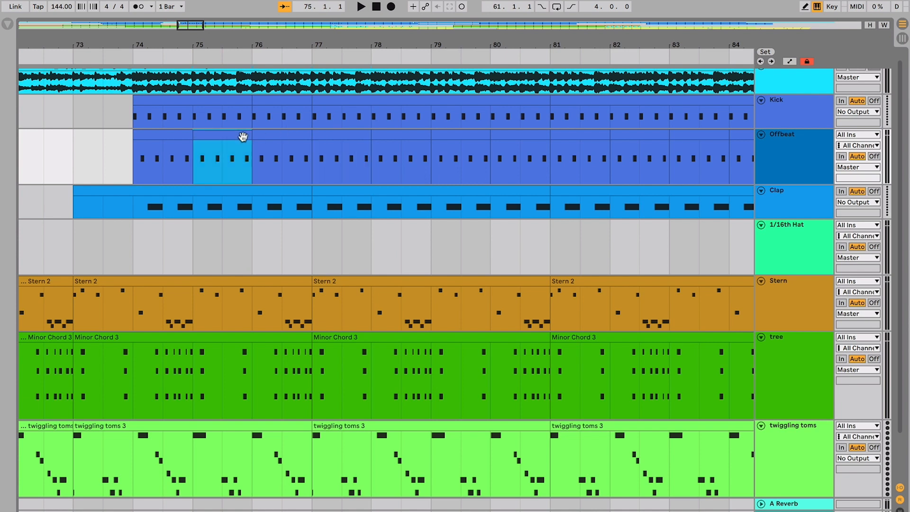
pyautogui.keyDown('shift'); pyautogui.click(177, 145); pyautogui.keyUp('shift')
pyautogui.keyDown('shift'); pyautogui.click(174, 135); pyautogui.keyUp('shift')
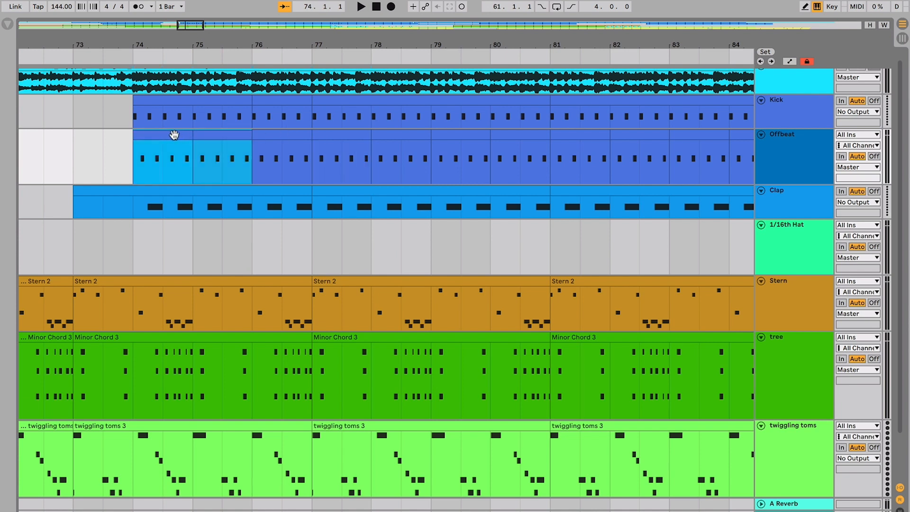
pyautogui.click(126, 106)
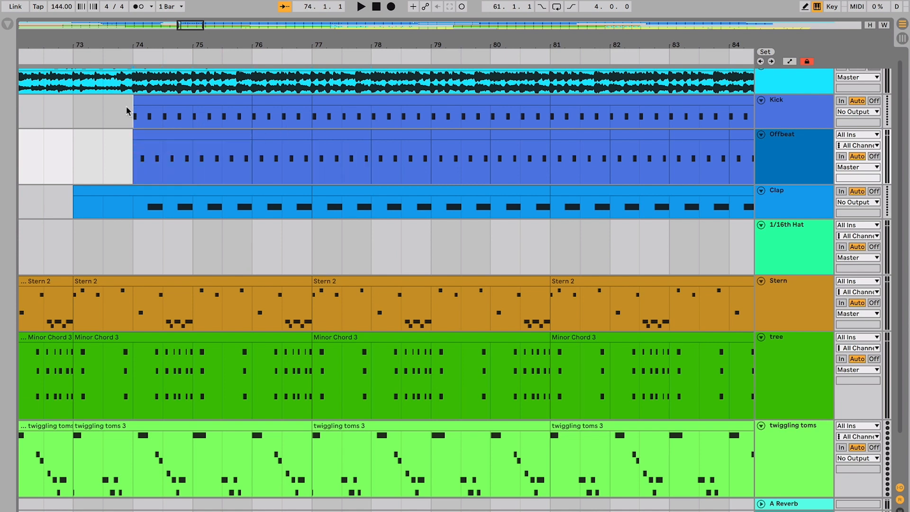
# - Consolidate the Stern, tree and twiggling toms clips between bars 65 and 73 into one clip per track
pyautogui.hscroll(-10, 127, 107)
pyautogui.scroll(-5, 126, 107)
pyautogui.hscroll(2, 126, 107)
pyautogui.hscroll(3, 389, 216)
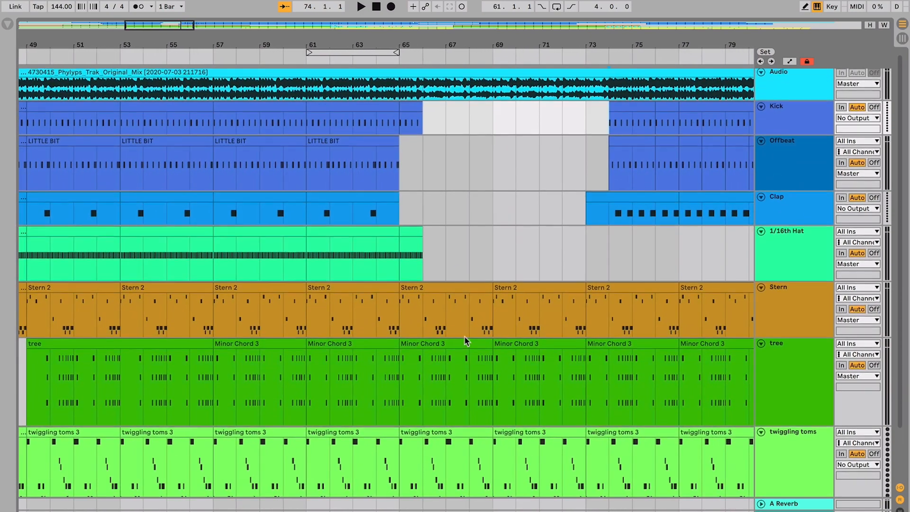
pyautogui.scroll(-2, 463, 341)
pyautogui.click(411, 238)
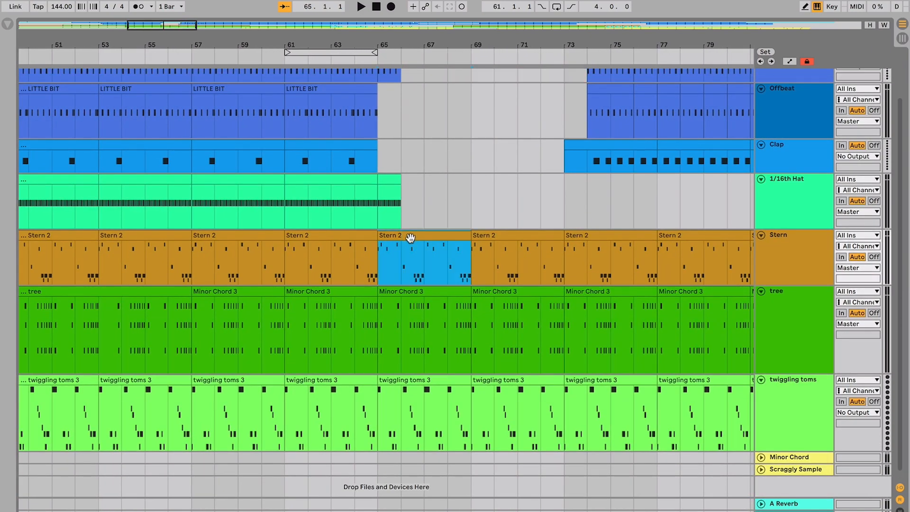
pyautogui.keyDown('shift'); pyautogui.click(510, 374); pyautogui.keyUp('shift')
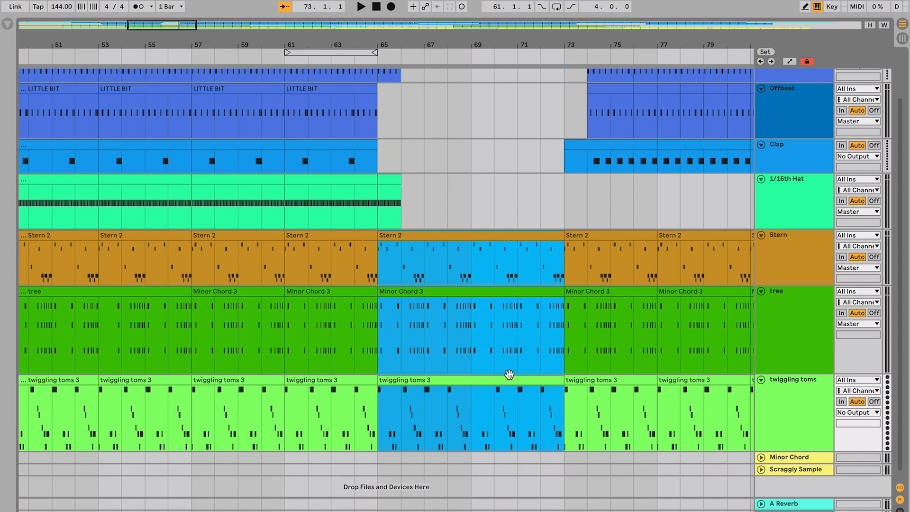
pyautogui.press('+')
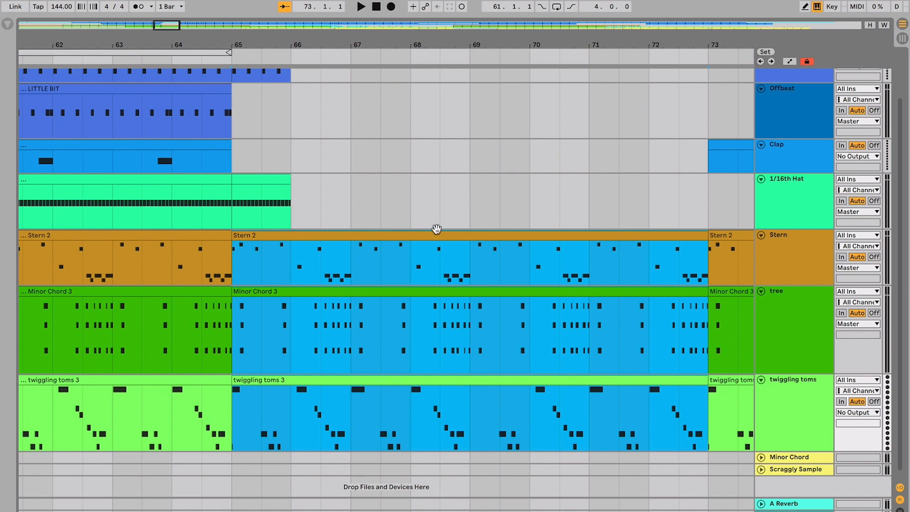
pyautogui.hscroll(1, 448, 234)
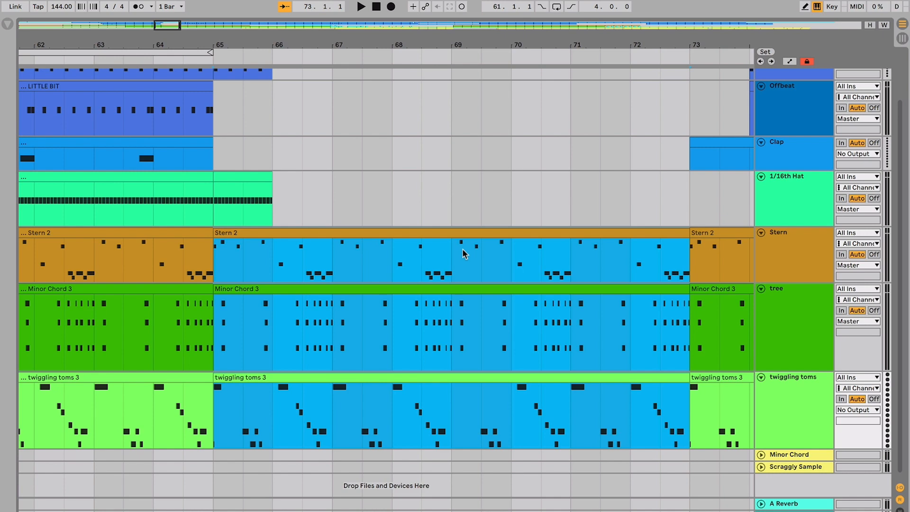
# - Examine the break after bar 65, comparing the empty drum tracks with the Stern, tree and twiggling toms parts
pyautogui.scroll(4, 462, 248)
pyautogui.hscroll(2, 462, 249)
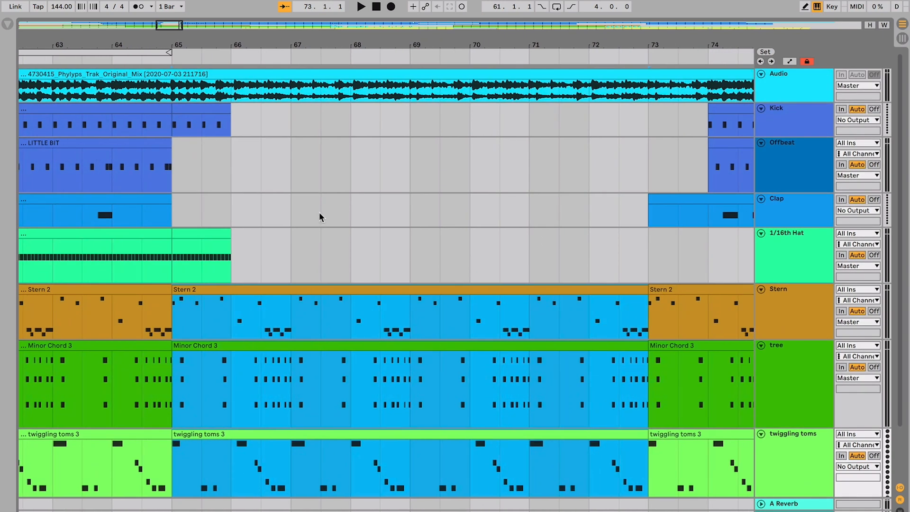
pyautogui.scroll(-2, 415, 231)
pyautogui.hscroll(1, 415, 231)
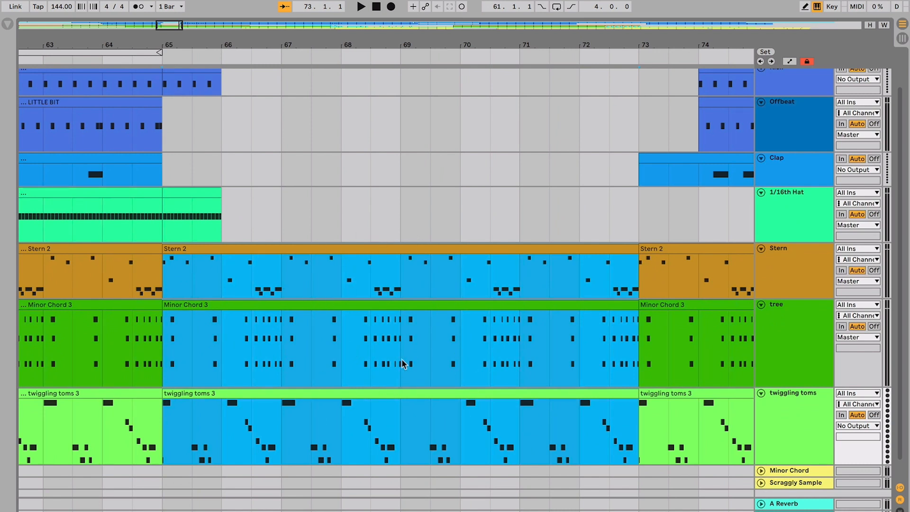
pyautogui.scroll(2, 435, 332)
pyautogui.hscroll(3, 434, 332)
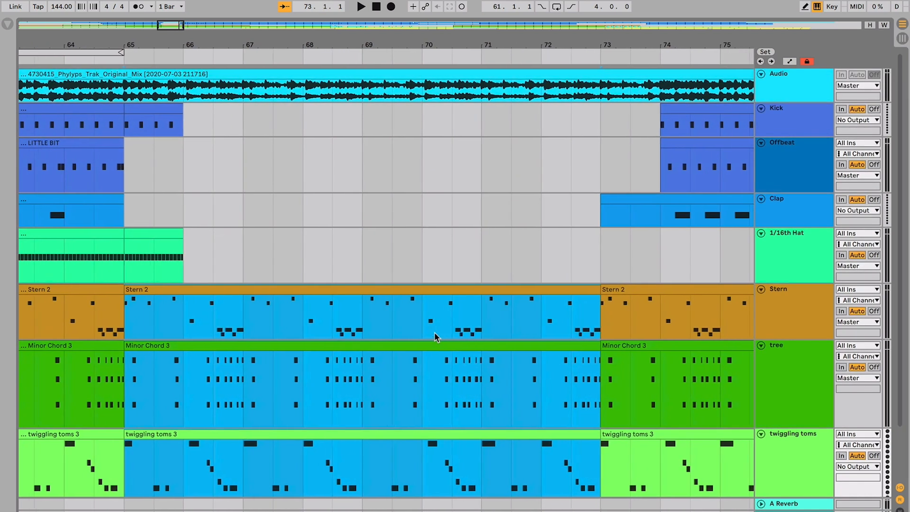
pyautogui.click(462, 269)
pyautogui.hscroll(2, 472, 269)
pyautogui.hscroll(-3, 492, 257)
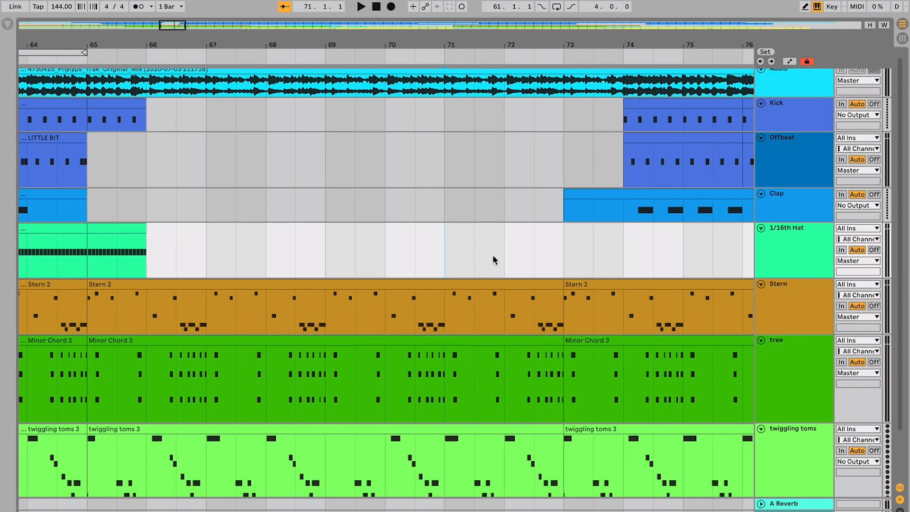
pyautogui.hscroll(-5, 533, 243)
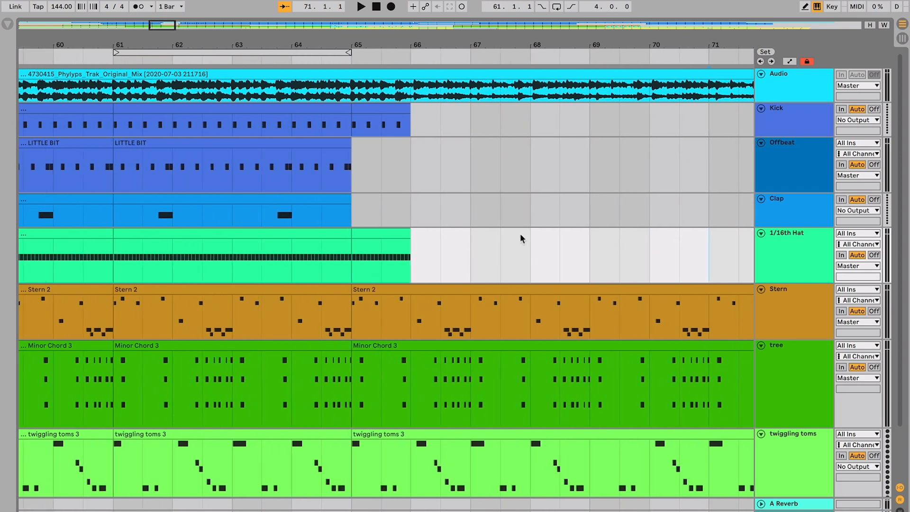
# - Highlight the LITTLE BIT Offbeat clip at bar 61 and compare it with the Offbeat pattern from bar 74
pyautogui.click(230, 142)
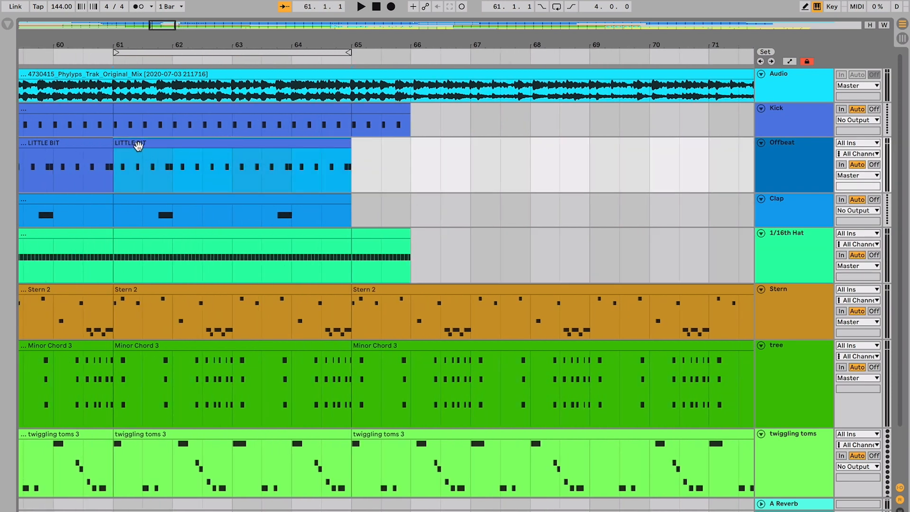
pyautogui.hscroll(8, 305, 170)
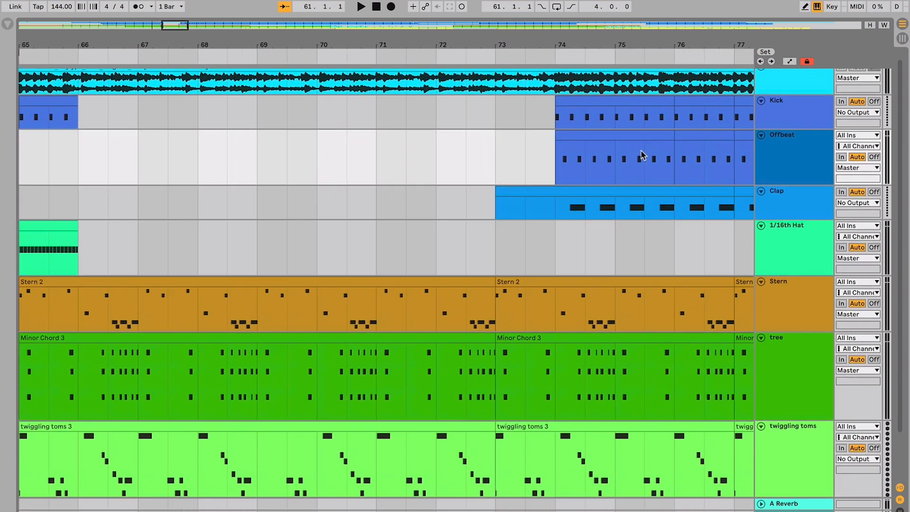
pyautogui.click(466, 162)
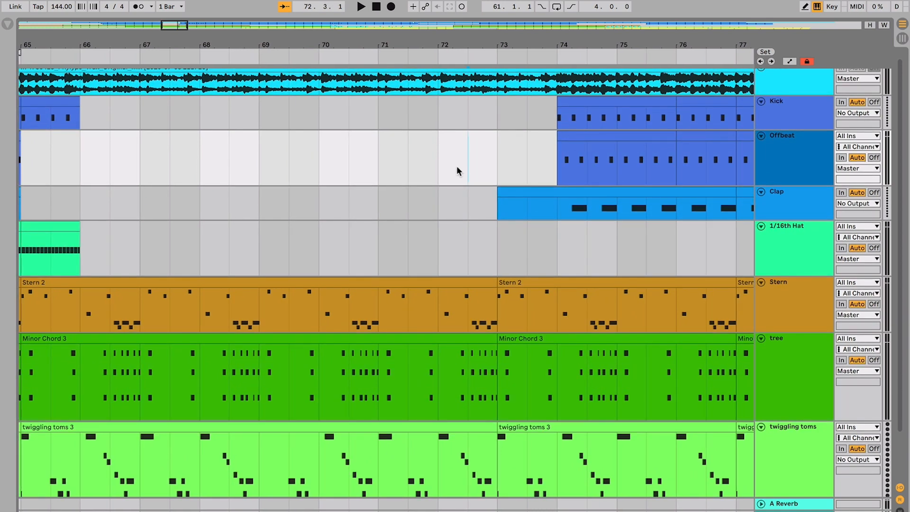
# - Trim the start of the Clap clip at bar 73 so it begins at bar 74
pyautogui.click(504, 204)
pyautogui.moveTo(504, 195); pyautogui.dragTo(545, 193)
pyautogui.hscroll(1, 523, 184)
pyautogui.click(523, 184)
pyautogui.hscroll(3, 523, 185)
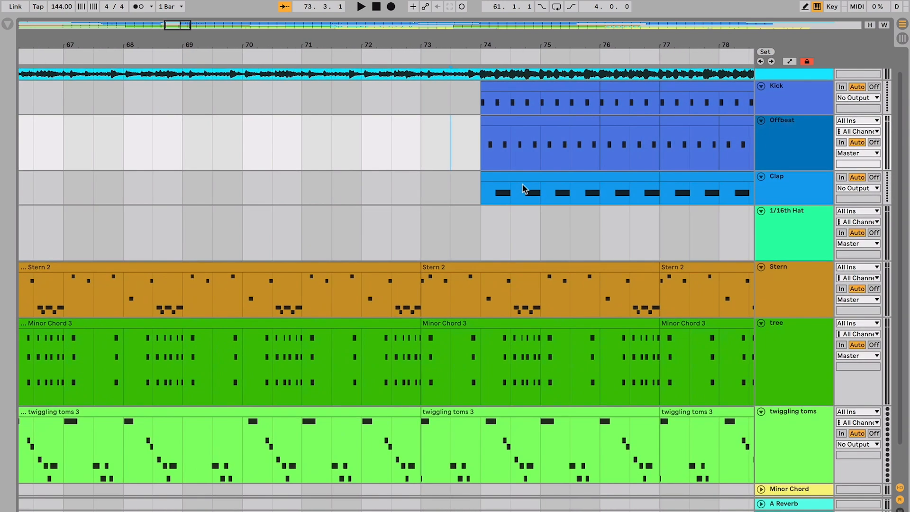
# - Play from bar 89 to bar 105 to examine how the Stern, tree, twiggling toms and Minor Chord parts progress
pyautogui.press('+')
pyautogui.hscroll(1, 523, 185)
pyautogui.scroll(-10, 522, 185)
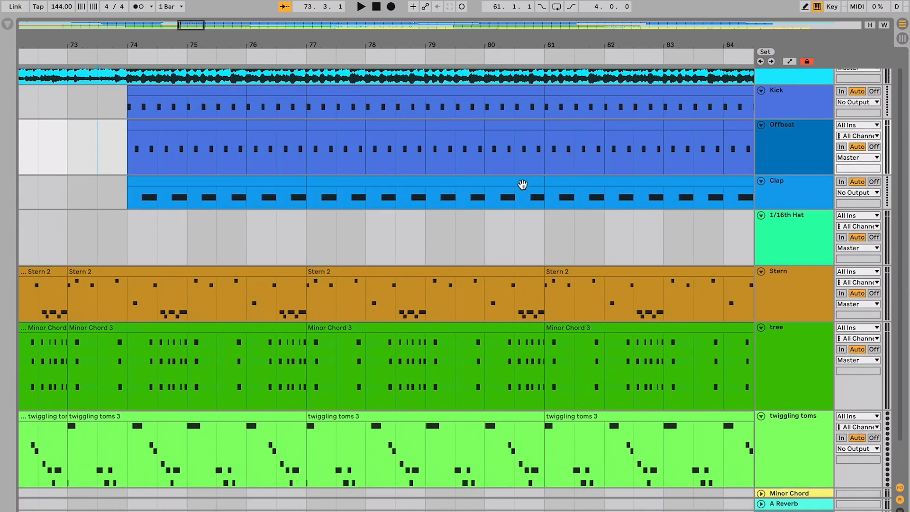
pyautogui.click(297, 206)
pyautogui.scroll(-2, 297, 206)
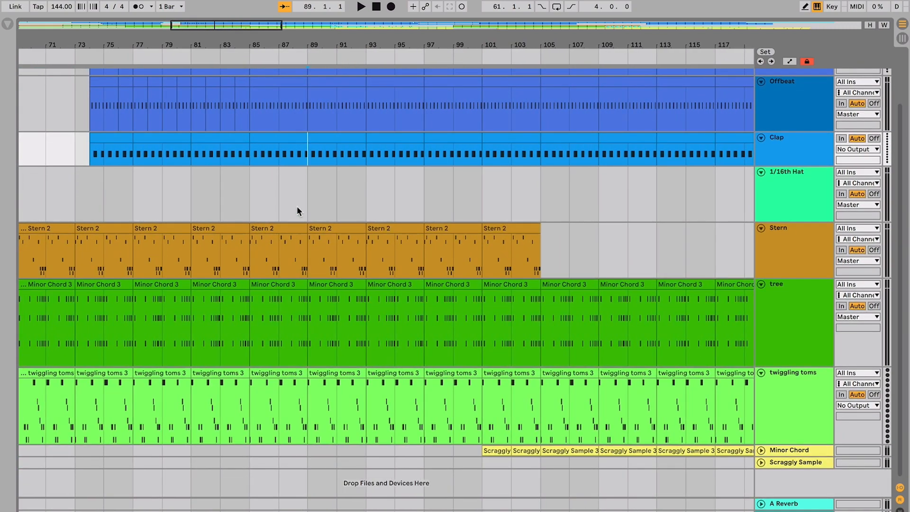
pyautogui.scroll(3, 297, 206)
pyautogui.scroll(4, 297, 211)
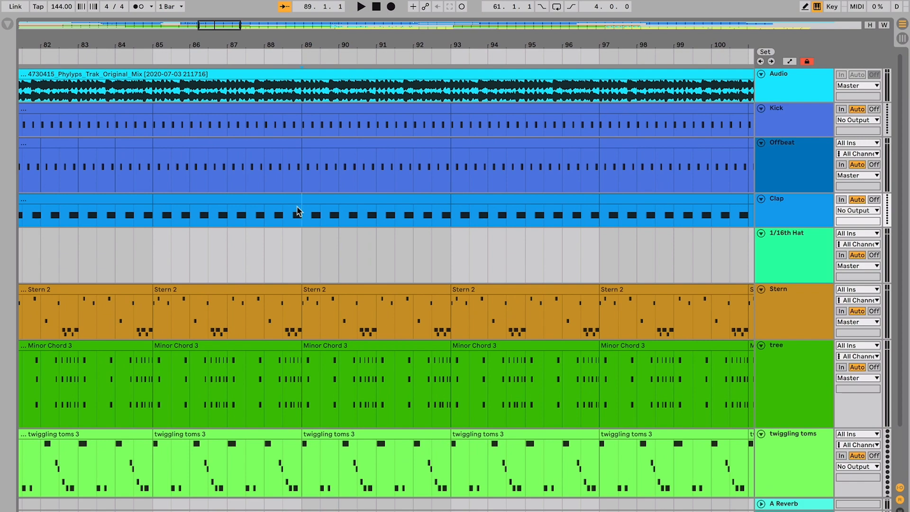
pyautogui.press('space')
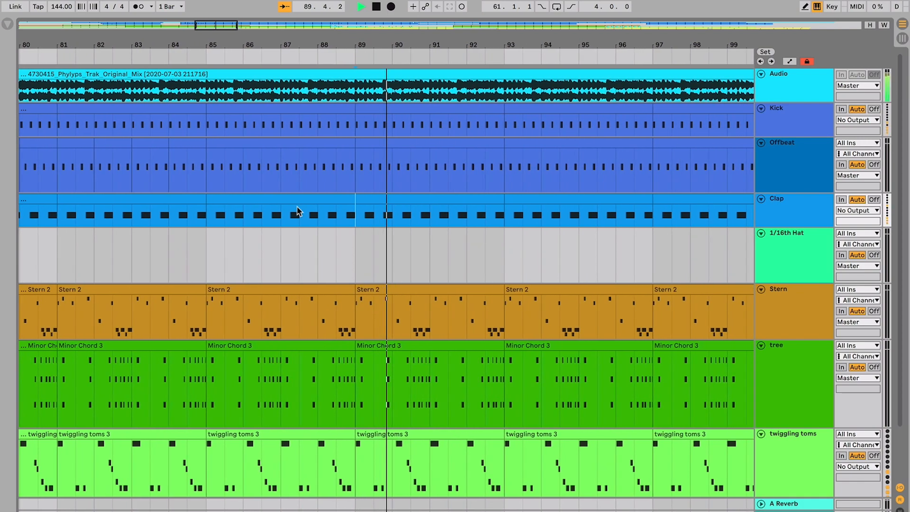
pyautogui.scroll(-1, 298, 208)
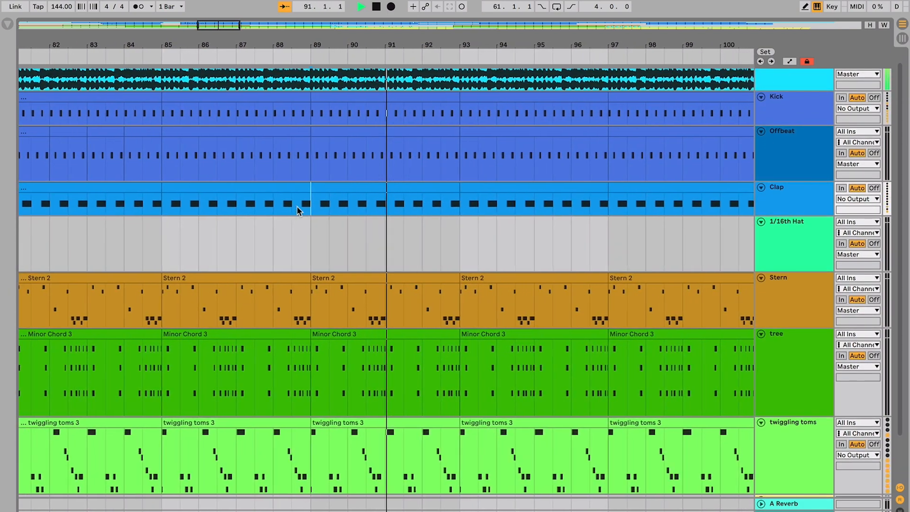
pyautogui.scroll(4, 297, 208)
pyautogui.scroll(2, 298, 211)
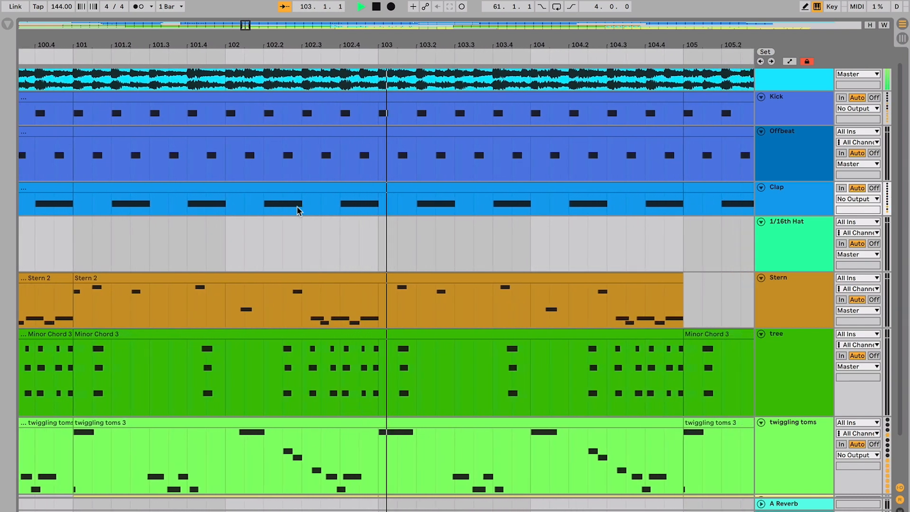
pyautogui.scroll(-3, 299, 210)
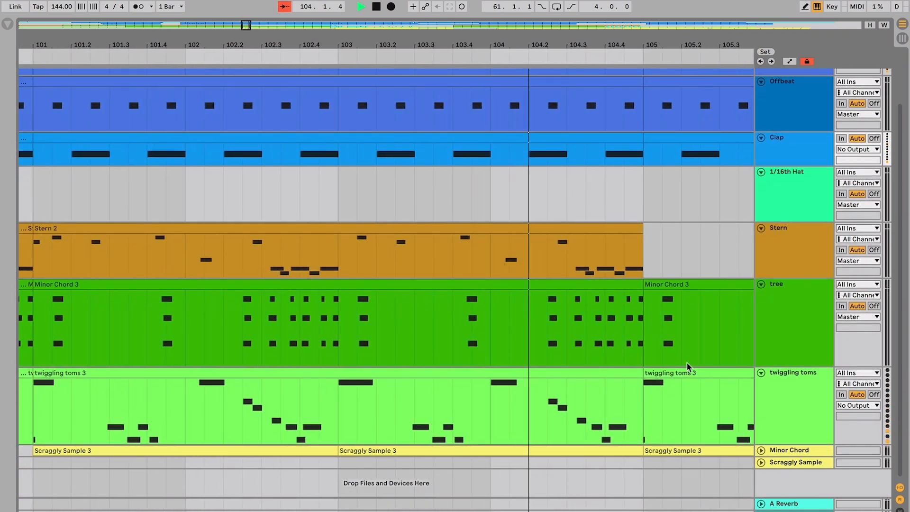
pyautogui.press('-')
pyautogui.press('-')
pyautogui.press('space')
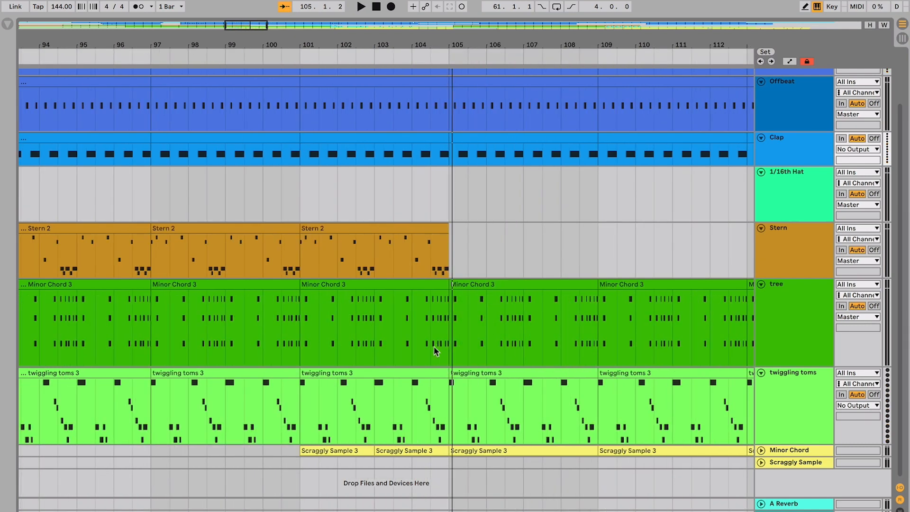
# - Unfold the Minor Chord track and rename its clip at bar 101 as "minor chord"
pyautogui.hscroll(-2, 549, 379)
pyautogui.click(761, 451)
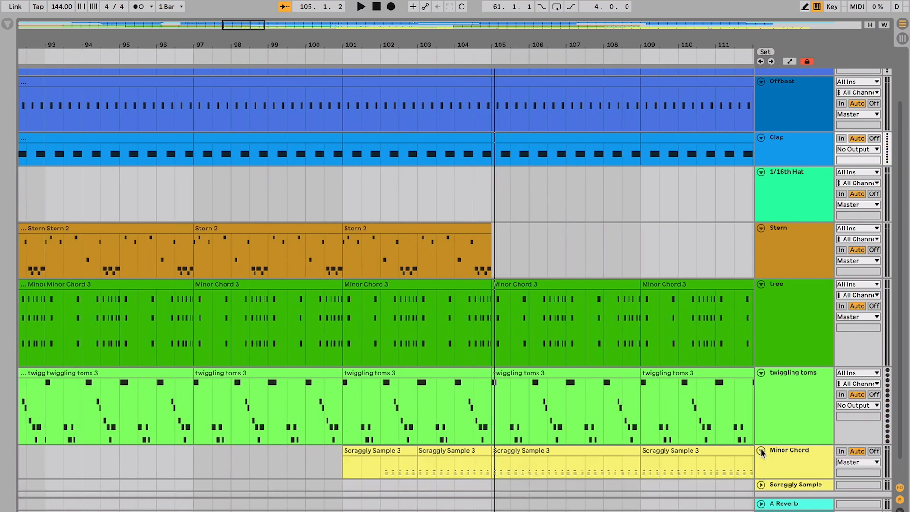
pyautogui.scroll(-1, 666, 440)
pyautogui.click(388, 428)
pyautogui.hotkey('ctrl', 'r')
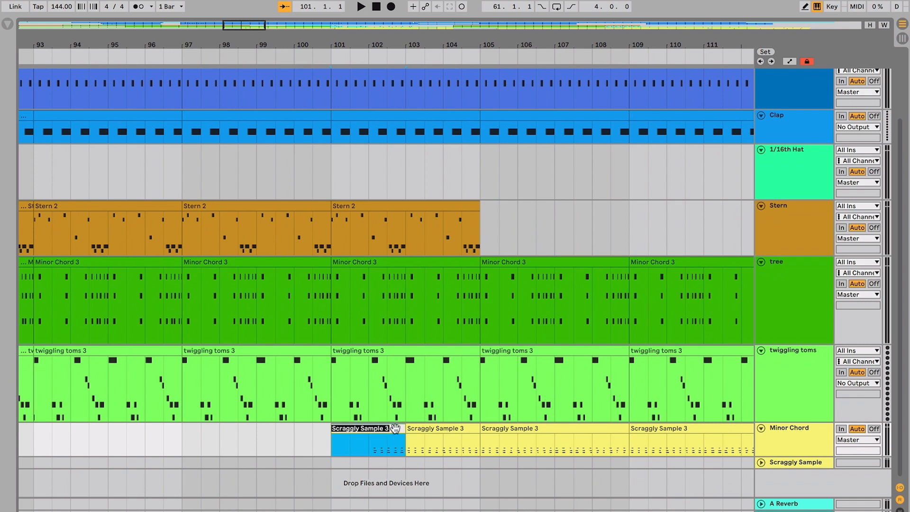
pyautogui.write('minor chord')
pyautogui.click(362, 455)
# - Rename the Minor Chord track's clip at bar 103 as "minor chord"
pyautogui.click(417, 429)
pyautogui.hotkey('ctrl', 'r')
pyautogui.write('m')
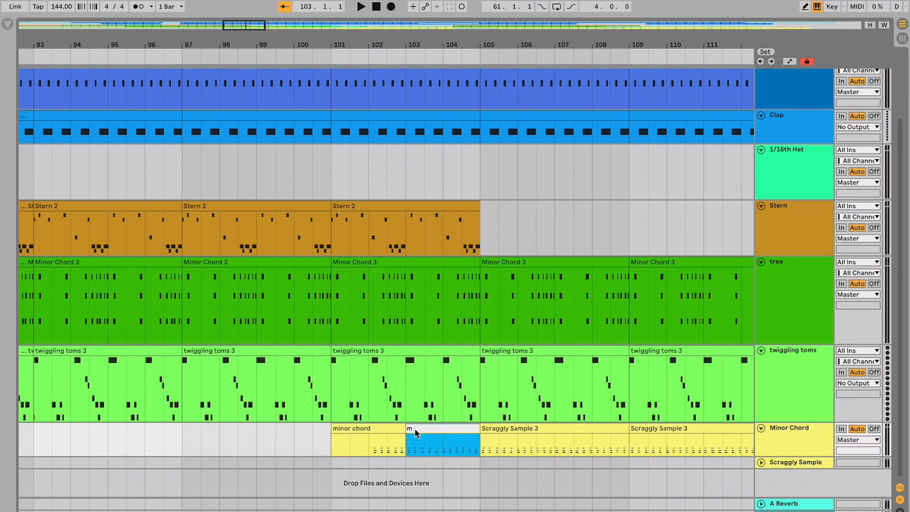
pyautogui.write('inor chord')
pyautogui.click(415, 439)
# - Duplicate the bar 103 minor chord clip twice and consolidate the copies from bar 105 to 109 into one clip
pyautogui.click(422, 427)
pyautogui.hotkey('ctrl', 'd')
pyautogui.press('-')
pyautogui.press('-')
pyautogui.hotkey('ctrl', 'd')
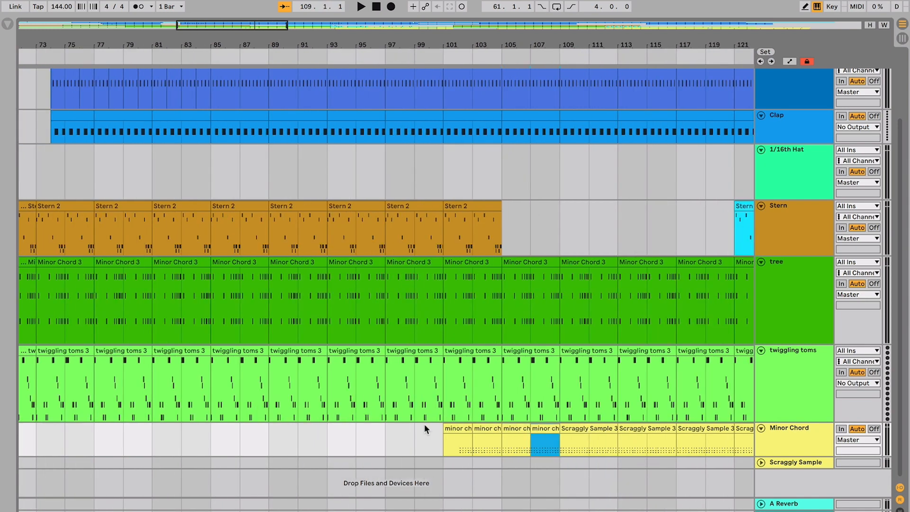
pyautogui.keyDown('shift'); pyautogui.click(509, 429); pyautogui.keyUp('shift')
pyautogui.hotkey('ctrl', 'j')
# - Duplicate the four-bar minor chord clip seven times over the Scraggly Sample 3 clips, from bar 109 up to bar 137
pyautogui.hscroll(5, 509, 428)
pyautogui.hotkey('ctrl', 'd')
pyautogui.hotkey('ctrl', 'd')
pyautogui.hotkey('ctrl', 'd')
pyautogui.hotkey('ctrl', 'd')
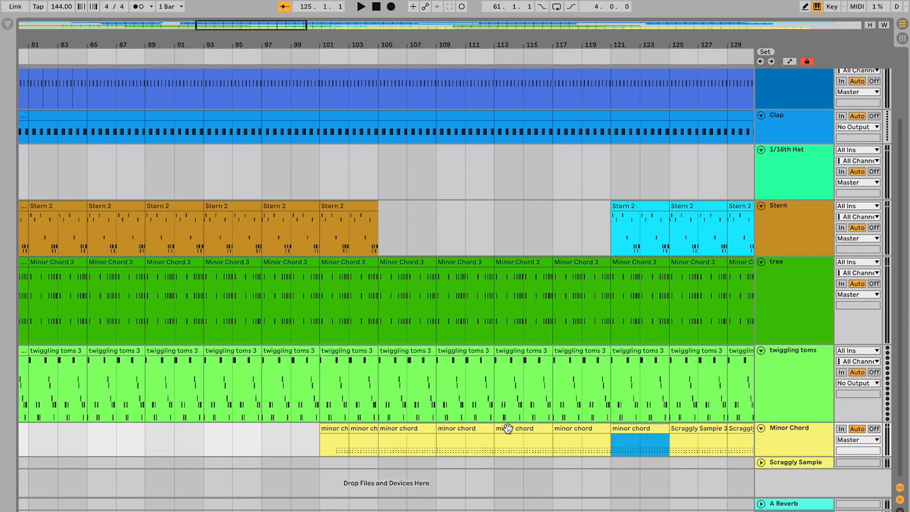
pyautogui.hscroll(10, 508, 428)
pyautogui.hotkey('ctrl', 'd')
pyautogui.hotkey('ctrl', 'd')
pyautogui.hotkey('ctrl', 'd')
pyautogui.hscroll(8, 509, 429)
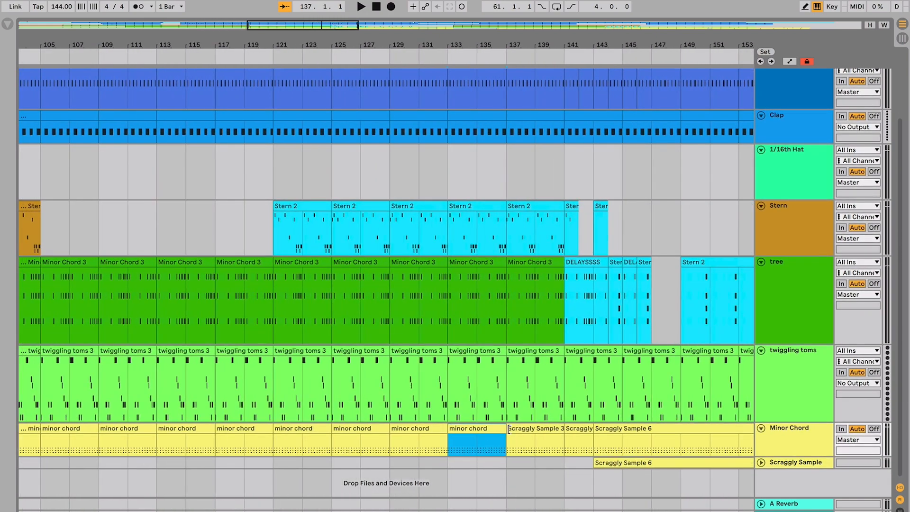
# - Duplicate the four-bar minor chord clip eleven more times, continuing from bar 137 up to bar 181
pyautogui.hotkey('ctrl', 'd')
pyautogui.hotkey('ctrl', 'd')
pyautogui.hotkey('ctrl', 'd')
pyautogui.hscroll(6, 508, 428)
pyautogui.hotkey('ctrl', 'd')
pyautogui.hotkey('ctrl', 'd')
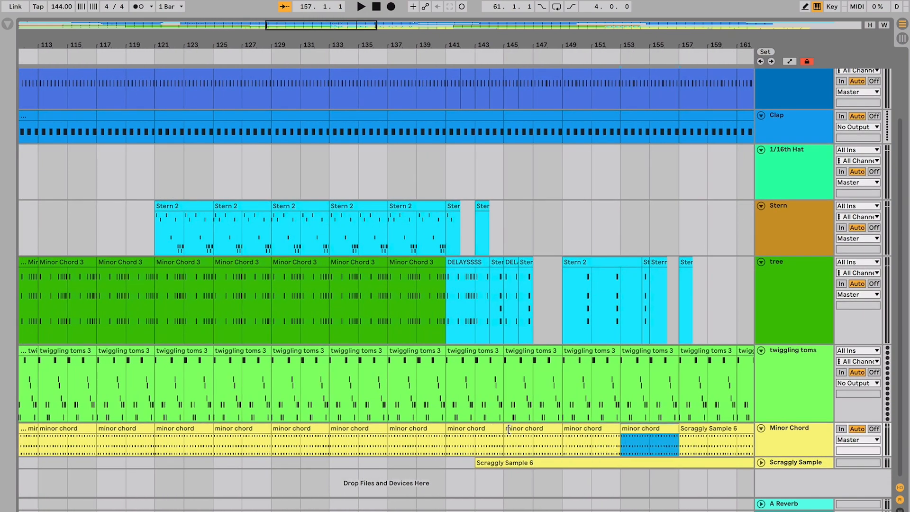
pyautogui.hotkey('ctrl', 'd')
pyautogui.hotkey('ctrl', 'd')
pyautogui.hscroll(5, 508, 429)
pyautogui.hotkey('ctrl', 'd')
pyautogui.hotkey('ctrl', 'd')
pyautogui.hscroll(5, 507, 429)
pyautogui.hscroll(8, 508, 429)
pyautogui.hotkey('ctrl', 'd')
pyautogui.hotkey('ctrl', 'd')
pyautogui.hscroll(-20, 508, 429)
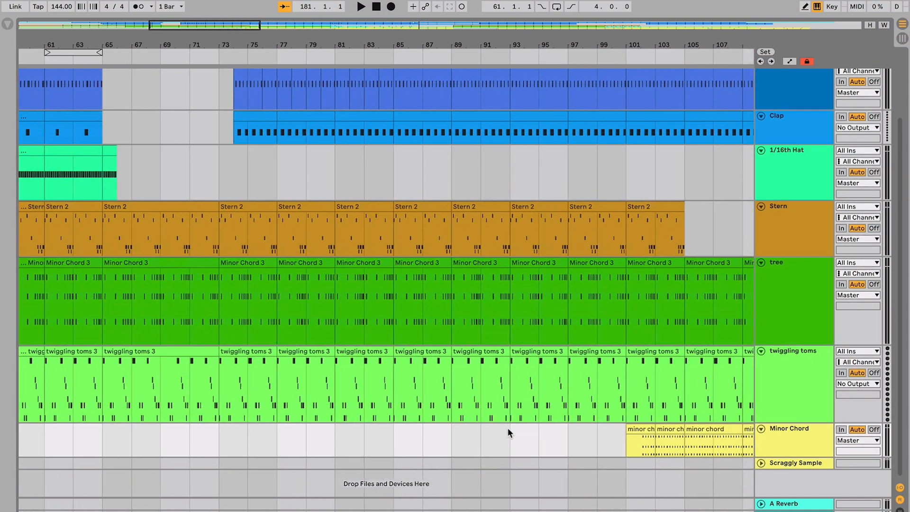
# - Enlarge the Minor Chord track's height around its bar 101 clip and place the insert marker at bar 102
pyautogui.hscroll(5, 508, 429)
pyautogui.click(520, 429)
pyautogui.press('+')
pyautogui.press('+')
pyautogui.press('+')
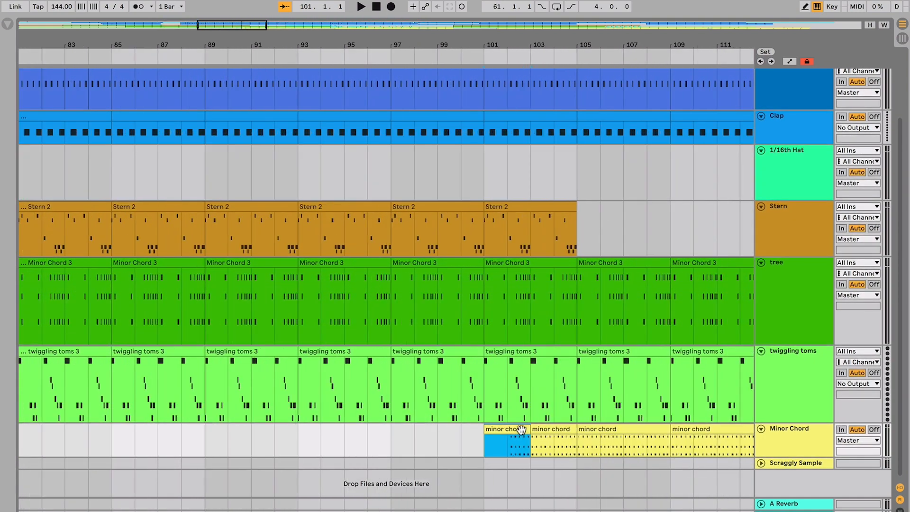
pyautogui.hscroll(2, 522, 430)
pyautogui.hscroll(1, 521, 431)
pyautogui.hscroll(3, 542, 456)
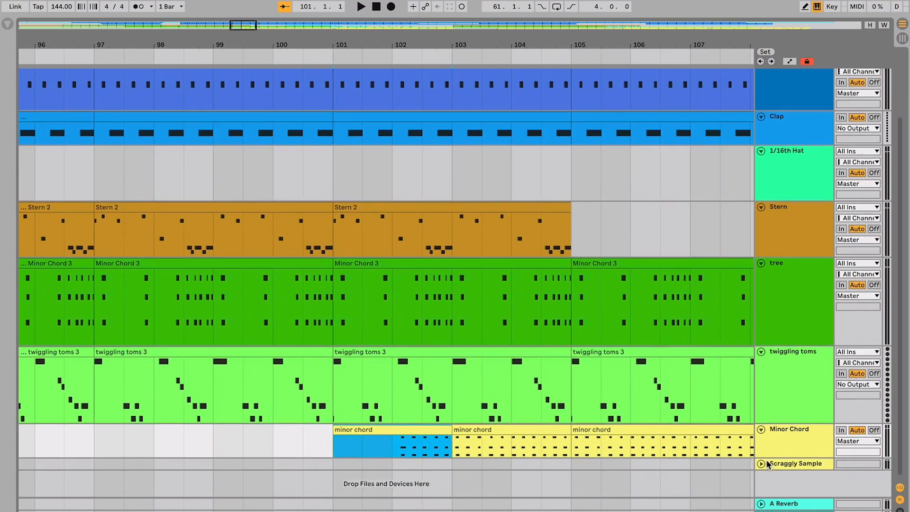
pyautogui.moveTo(772, 459); pyautogui.dragTo(773, 511)
pyautogui.scroll(-3, 608, 442)
pyautogui.click(371, 419)
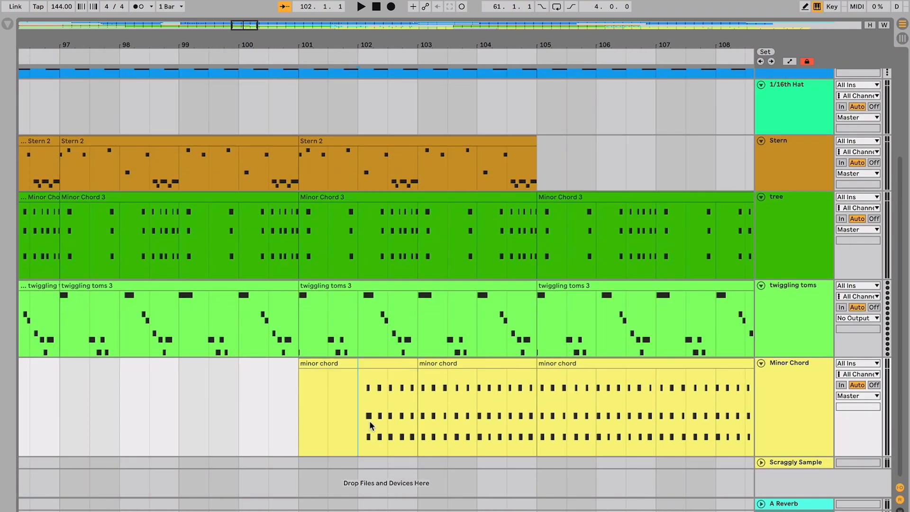
# - Show the automation lanes and examine the Gain curves around bar 101
pyautogui.click(791, 62)
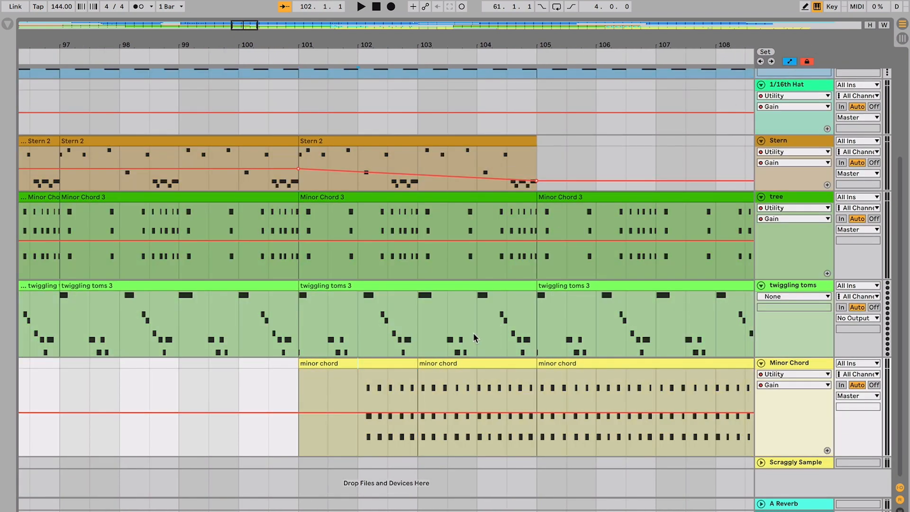
pyautogui.press('+')
pyautogui.press('+')
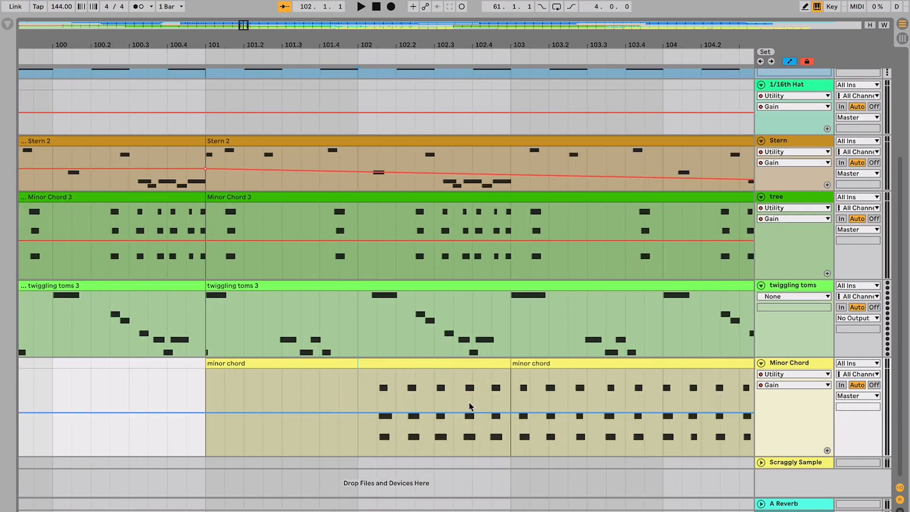
pyautogui.press('-')
pyautogui.press('-')
pyautogui.press('-')
pyautogui.press('-')
pyautogui.press('-')
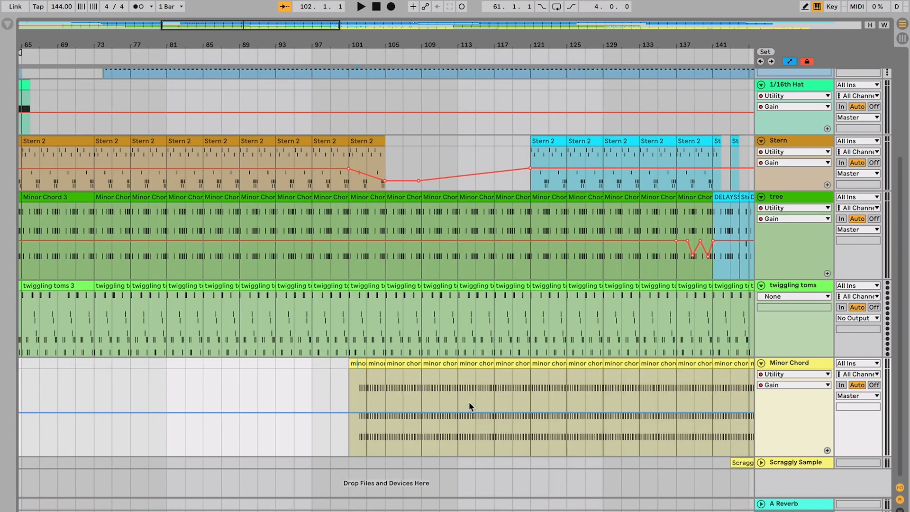
pyautogui.press('+')
pyautogui.press('+')
pyautogui.press('+')
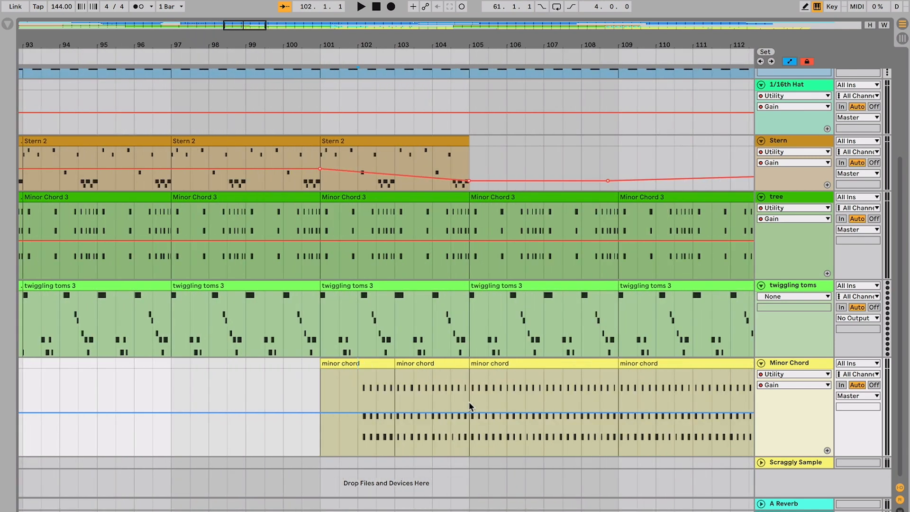
# - Examine the Stern track's Gain fade from bar 101 against the Minor Chord clips, selecting those clips from bar 101 to 109
pyautogui.click(784, 146)
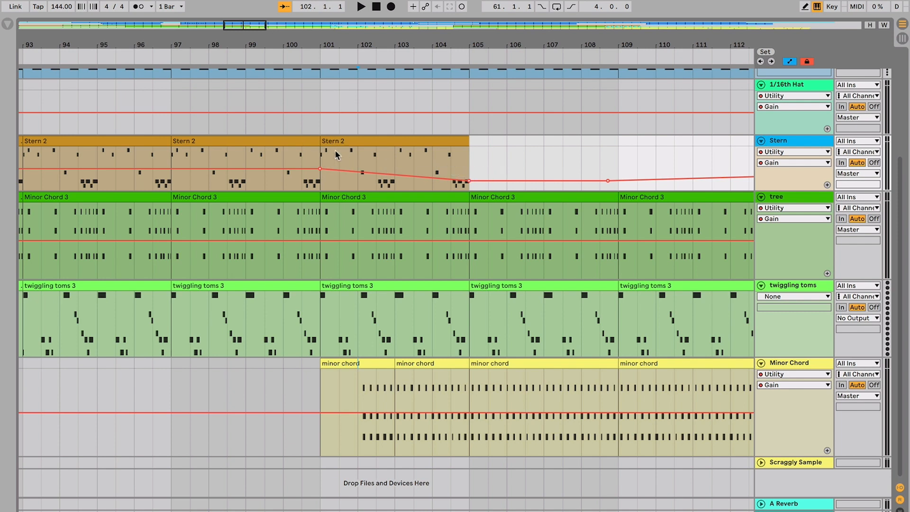
pyautogui.click(263, 158)
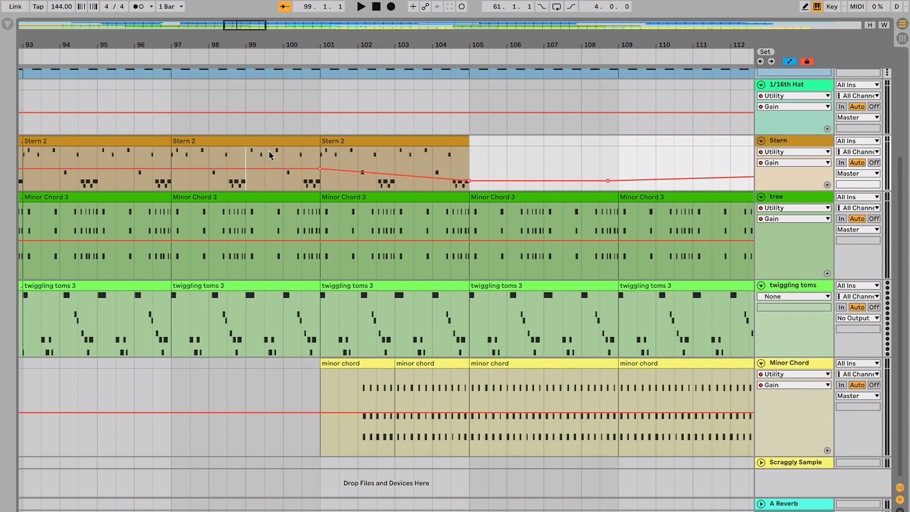
pyautogui.scroll(2, 306, 169)
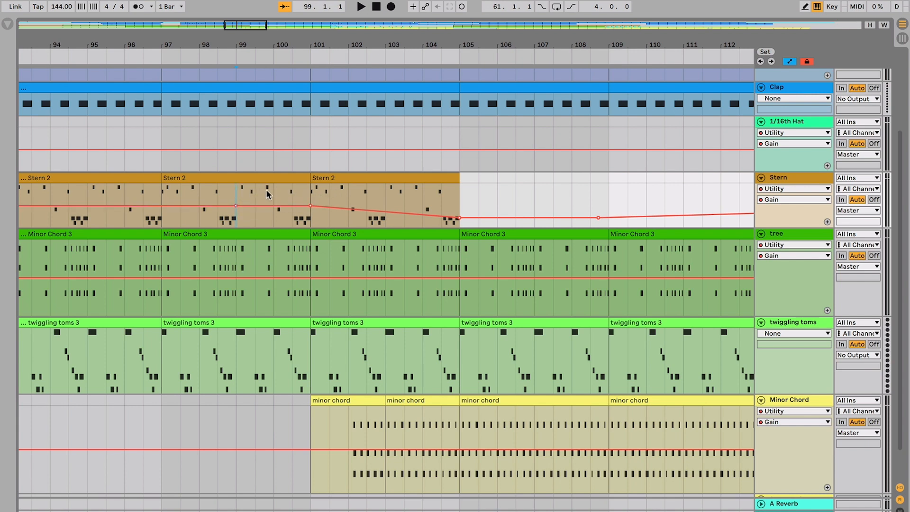
pyautogui.hscroll(2, 299, 190)
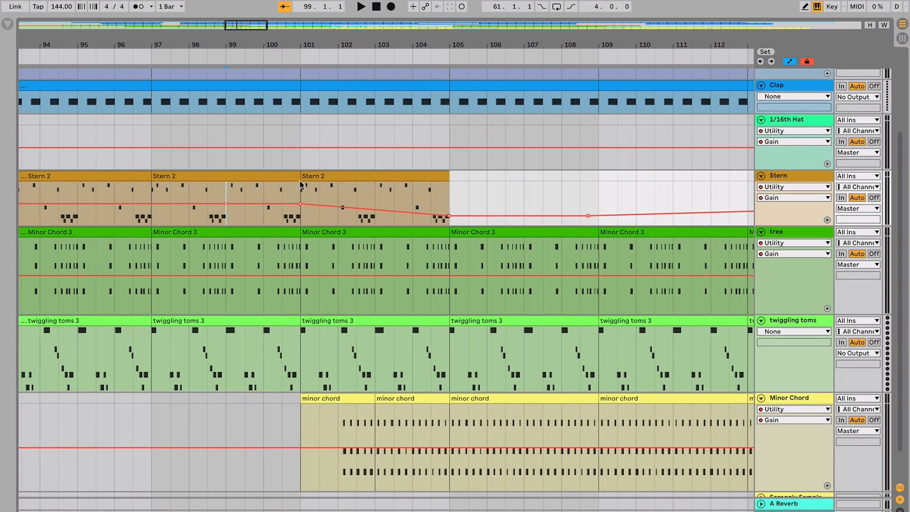
pyautogui.keyDown('shift'); pyautogui.click(399, 176); pyautogui.keyUp('shift')
pyautogui.keyDown('shift'); pyautogui.click(350, 399); pyautogui.keyUp('shift')
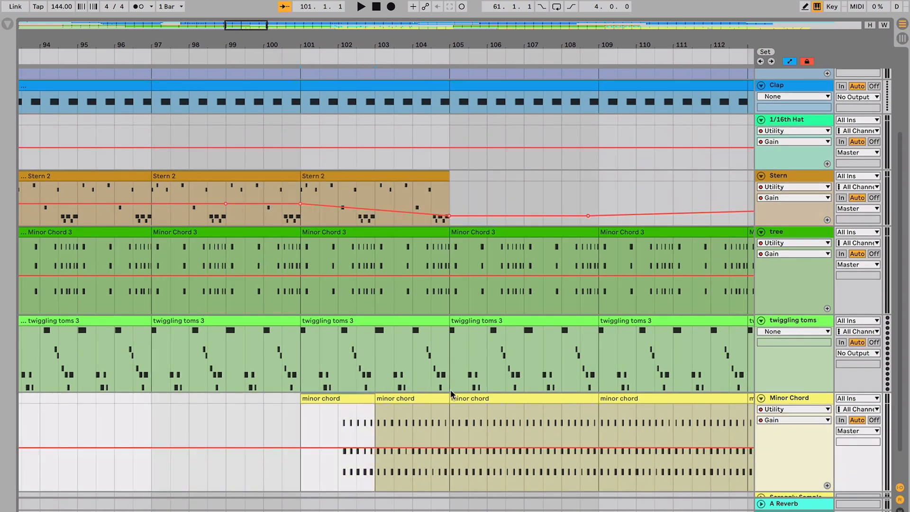
pyautogui.keyDown('shift'); pyautogui.click(452, 398); pyautogui.keyUp('shift')
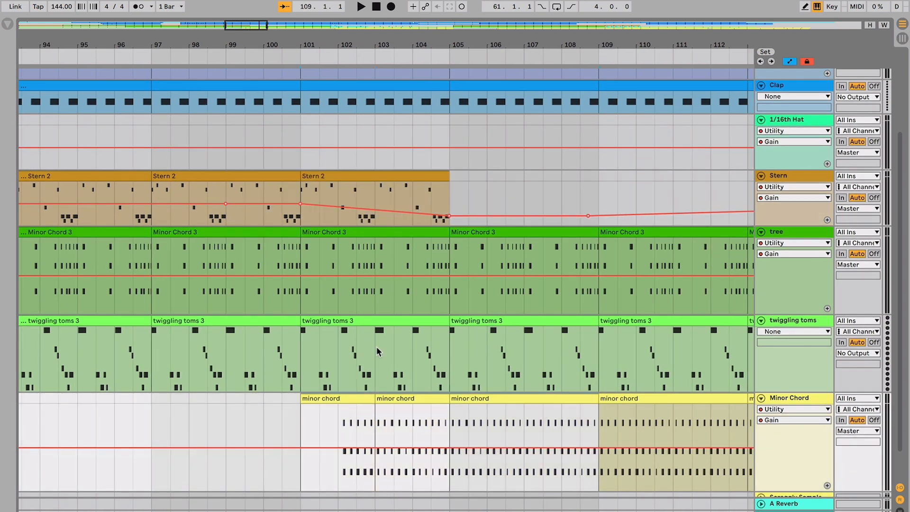
# - Hide the automation lanes and briefly play the arrangement from the Stern clip at bar 97
pyautogui.click(90, 254)
pyautogui.hscroll(-5, 406, 254)
pyautogui.hscroll(1, 372, 258)
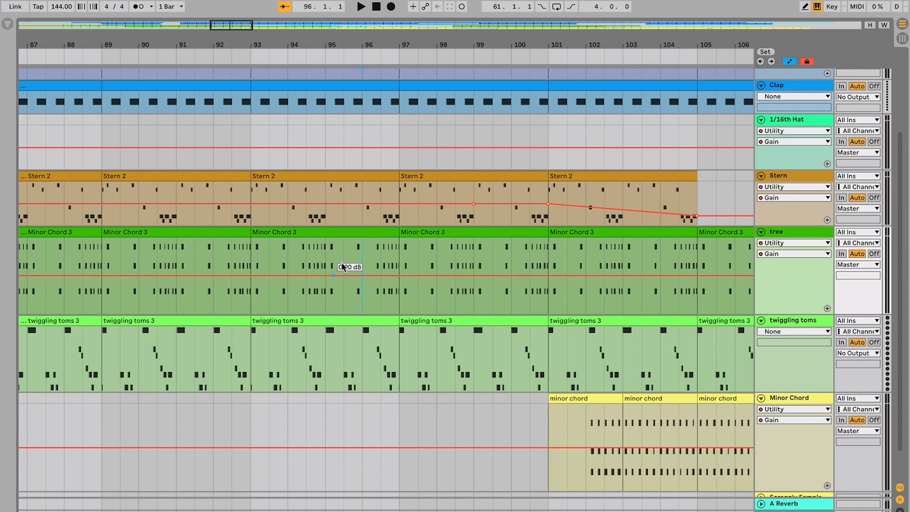
pyautogui.press('+')
pyautogui.press('+')
pyautogui.click(790, 62)
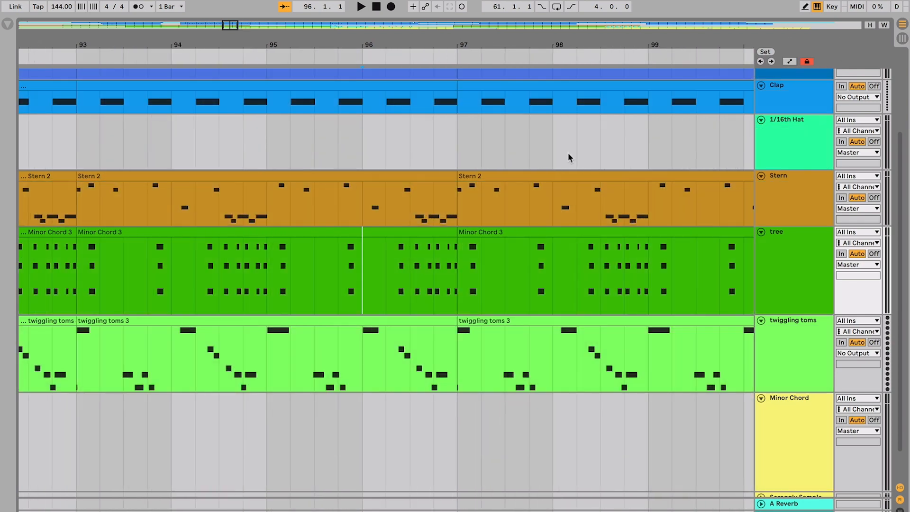
pyautogui.click(436, 210)
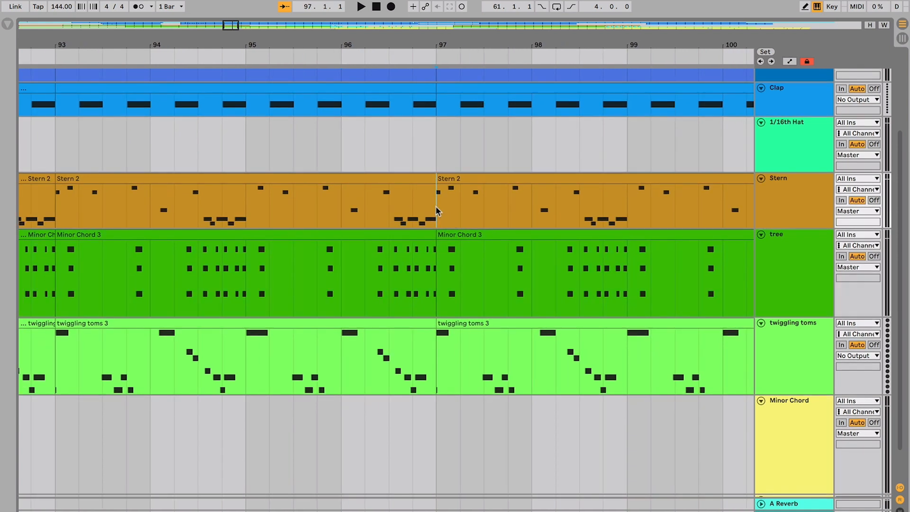
pyautogui.press('space')
pyautogui.press('space')
pyautogui.hscroll(1, 437, 211)
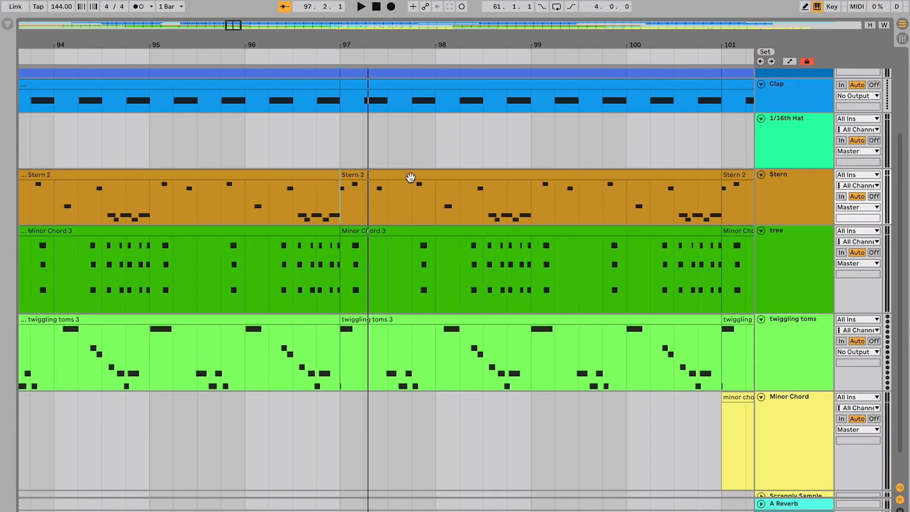
# - Show the automation lanes again and examine the Stern Gain curve above the Minor Chord clip selected at bar 105
pyautogui.press('a')
pyautogui.press('space')
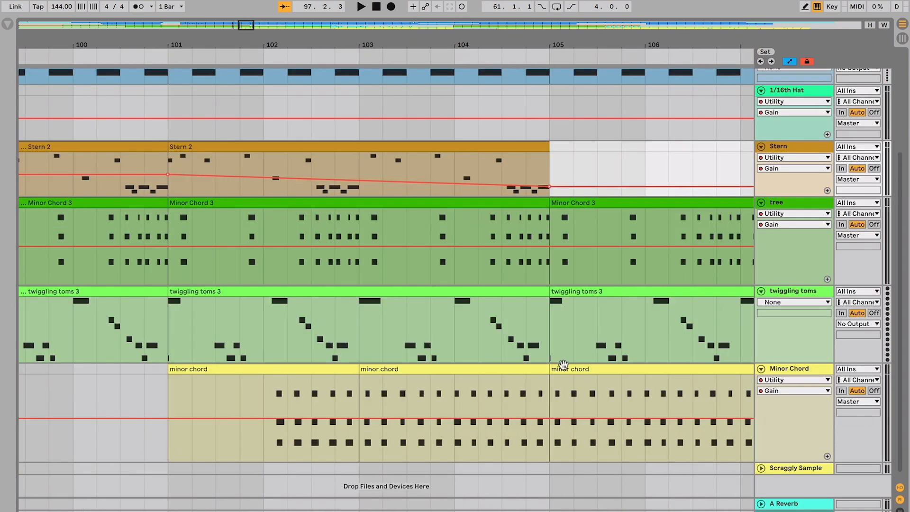
pyautogui.click(562, 367)
pyautogui.hscroll(3, 563, 368)
pyautogui.scroll(-3, 563, 367)
pyautogui.hscroll(3, 555, 373)
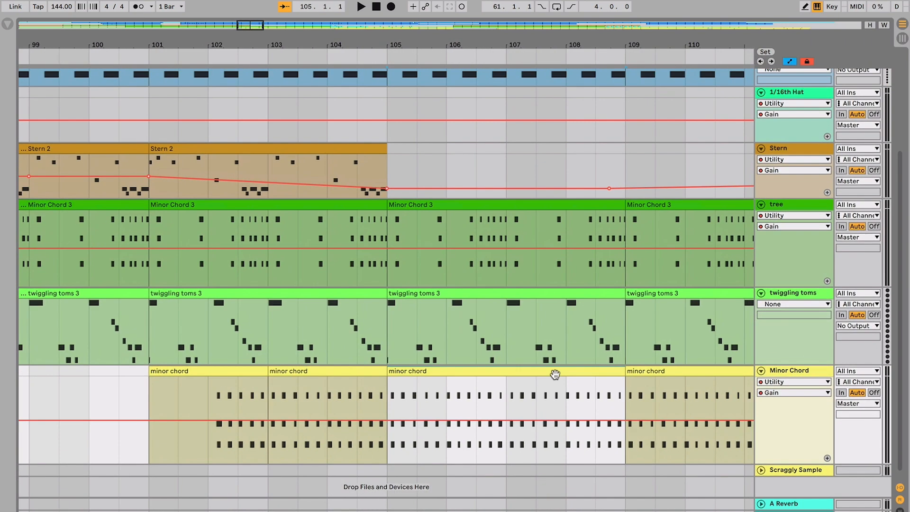
pyautogui.scroll(1, 555, 375)
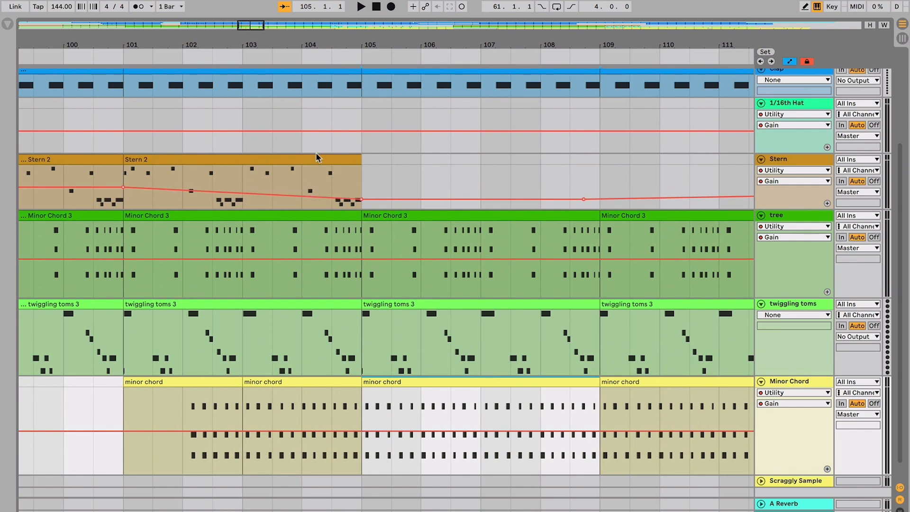
pyautogui.hscroll(2, 362, 182)
pyautogui.scroll(1, 362, 183)
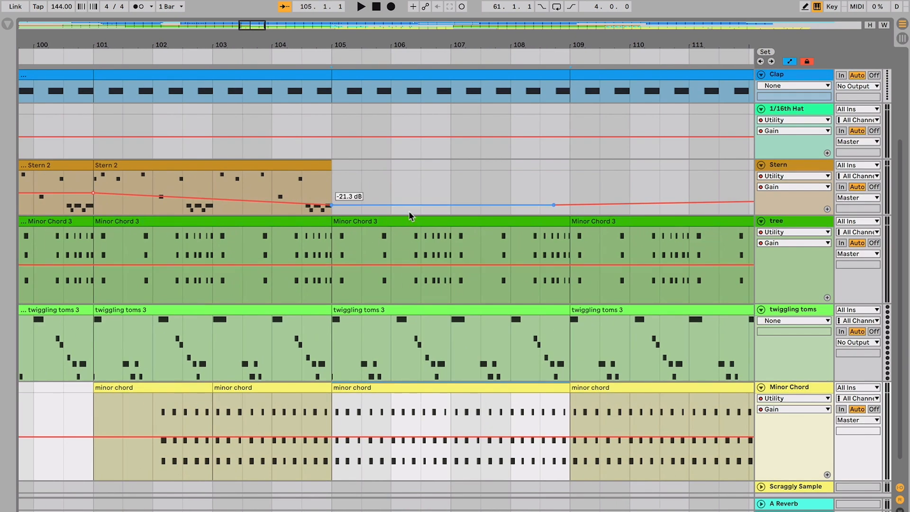
pyautogui.hscroll(2, 449, 268)
pyautogui.scroll(1, 449, 268)
pyautogui.hscroll(1, 468, 302)
pyautogui.scroll(-1, 469, 302)
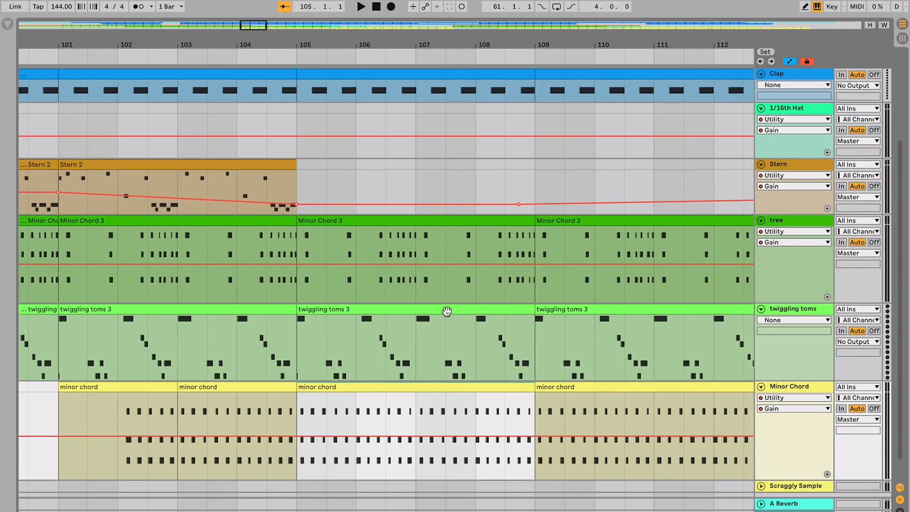
# - Play the arrangement from bar 105 to bar 117 and stop there
pyautogui.press('space')
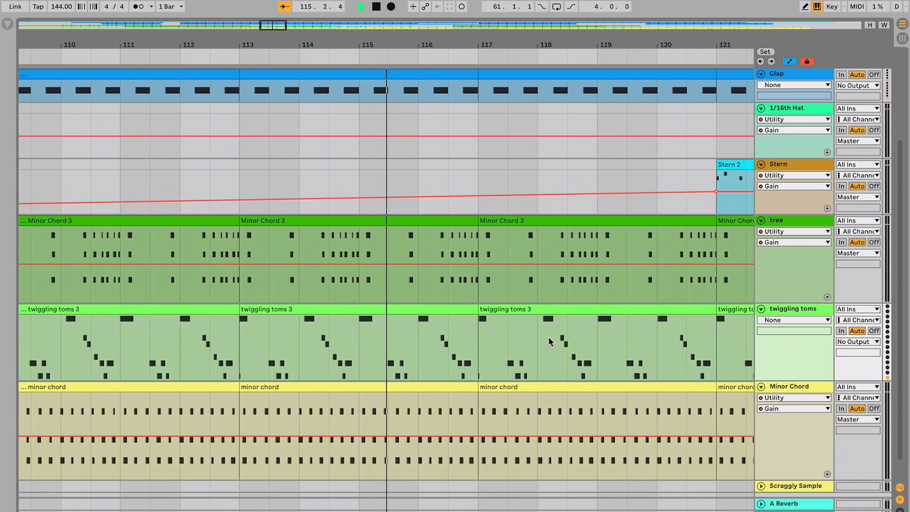
pyautogui.press('-')
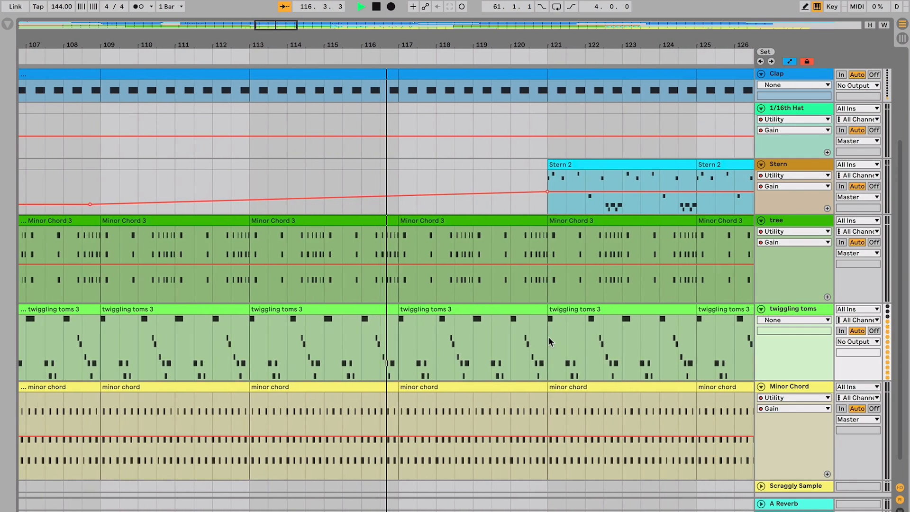
pyautogui.press('space')
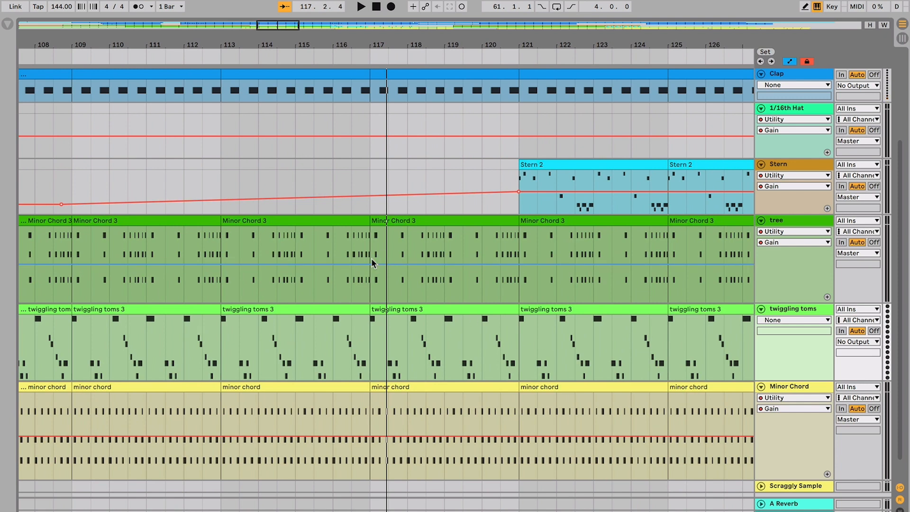
# - Select the tree track's clip at bar 113 and audition its rapid chord hits twice from 114.3
pyautogui.click(287, 219)
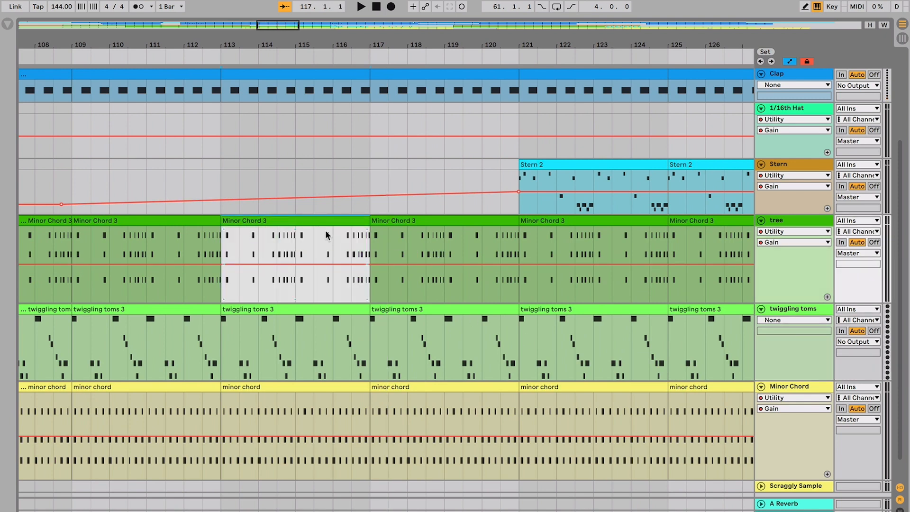
pyautogui.hscroll(2, 386, 251)
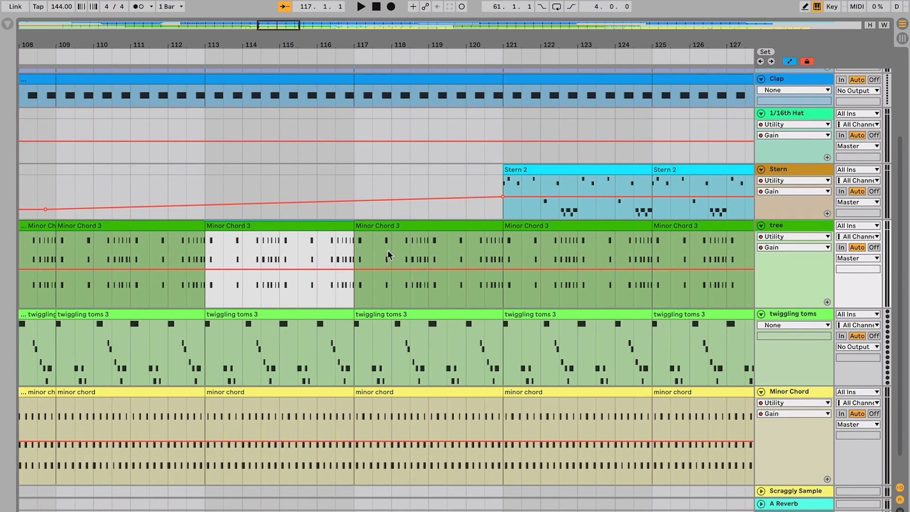
pyautogui.click(241, 256)
pyautogui.click(265, 255)
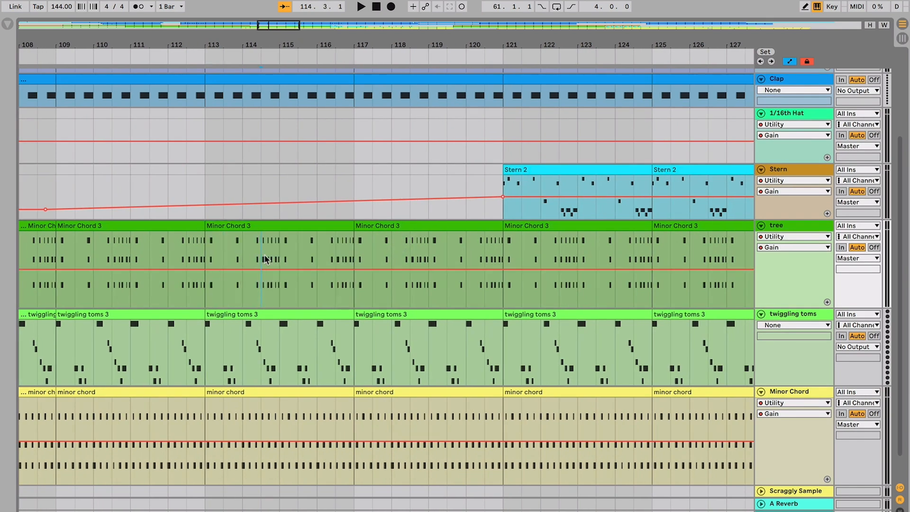
pyautogui.press('space')
pyautogui.click(205, 250)
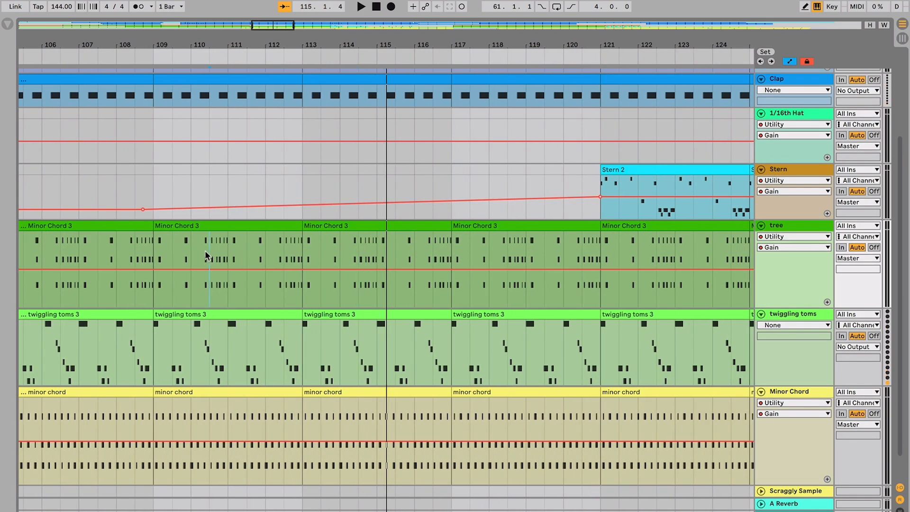
pyautogui.click(509, 256)
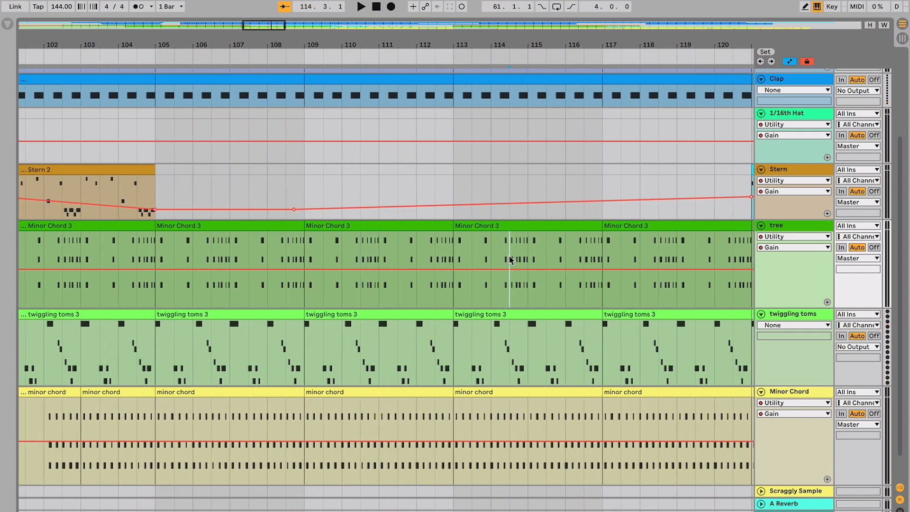
pyautogui.press('space')
# - Replay the tree track's bar 113 clip from 114.3, and move the start point back to 110.3
pyautogui.click(433, 227)
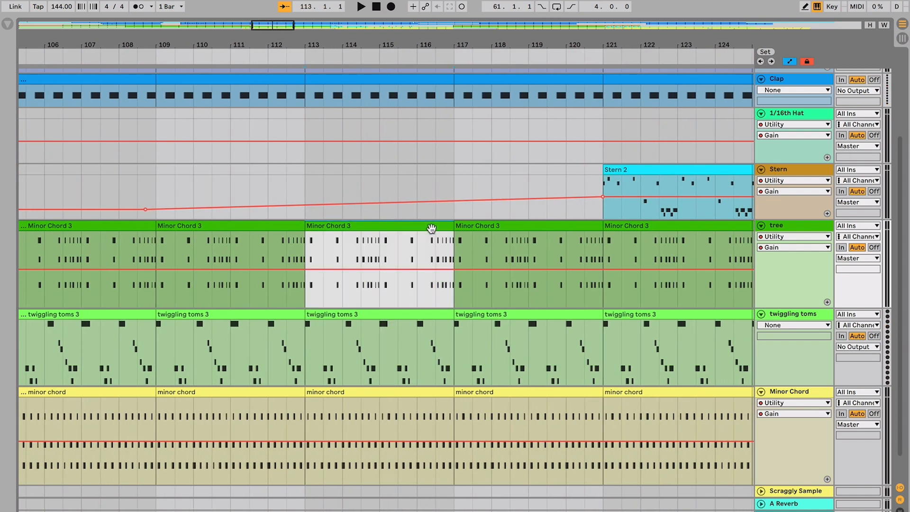
pyautogui.click(488, 223)
pyautogui.click(363, 243)
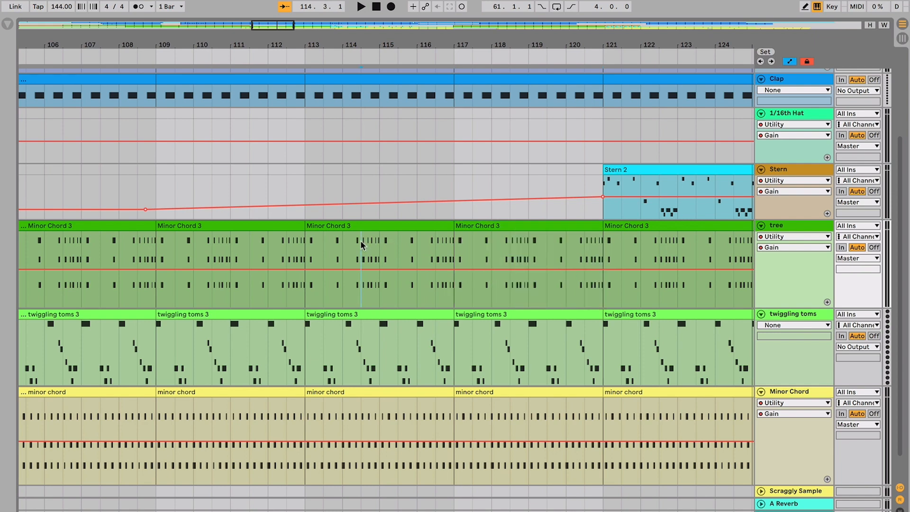
pyautogui.click(348, 224)
pyautogui.click(357, 245)
pyautogui.press('space')
pyautogui.click(214, 253)
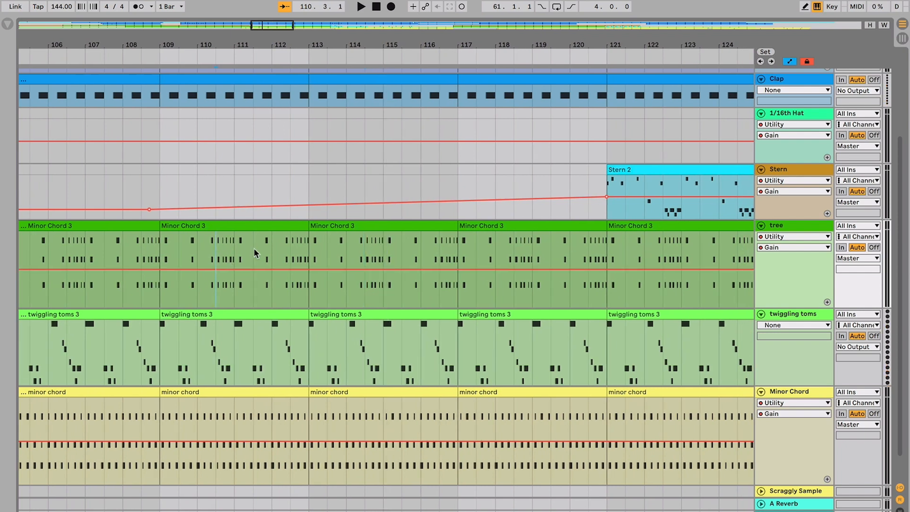
# - Play the tree track's chords briefly from 110.3, and highlight the rapid hits from 114.3 to 115.1
pyautogui.press('space')
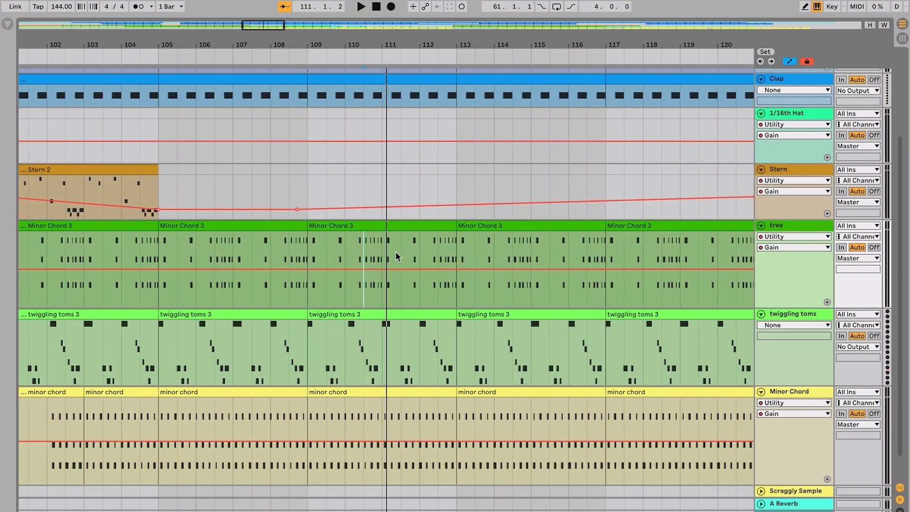
pyautogui.moveTo(512, 256); pyautogui.dragTo(534, 256)
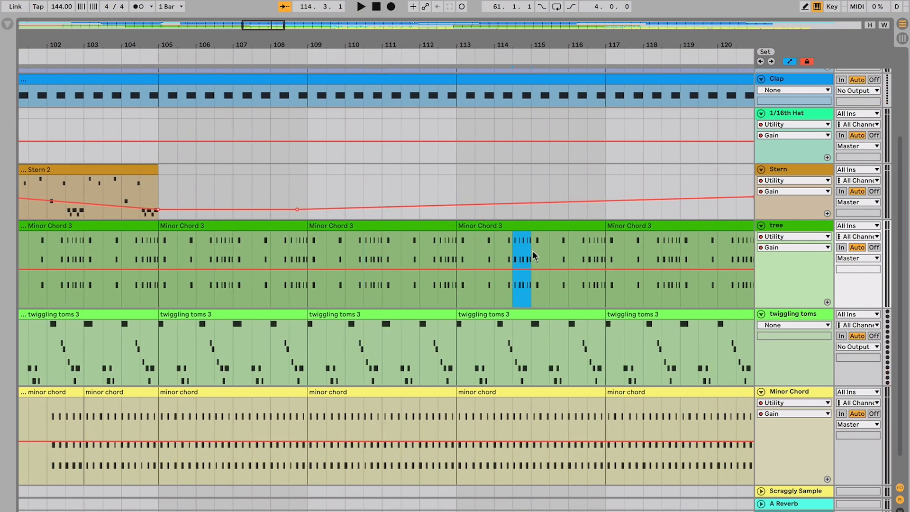
pyautogui.click(506, 256)
pyautogui.hscroll(3, 517, 244)
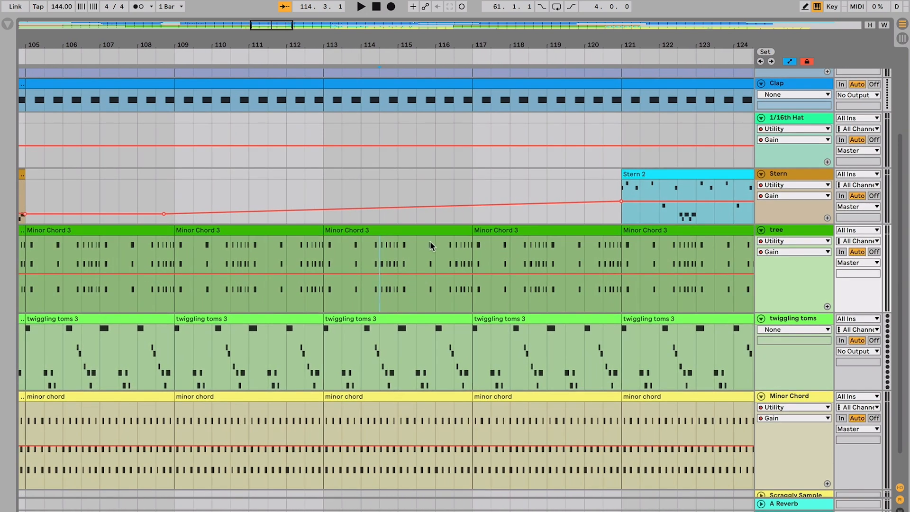
# - Select the tree track's whole clip at bar 113, and place the start point at 114.3
pyautogui.click(429, 231)
pyautogui.hscroll(1, 429, 230)
pyautogui.scroll(-1, 429, 231)
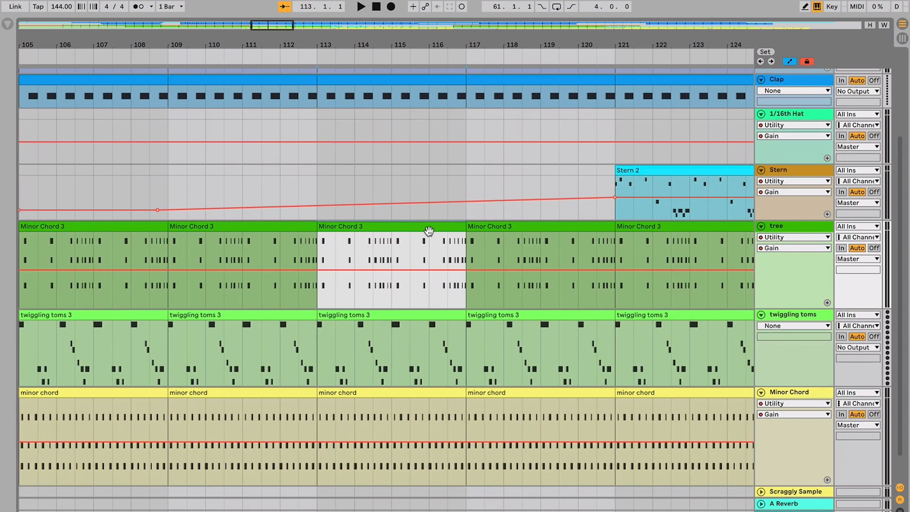
pyautogui.click(372, 238)
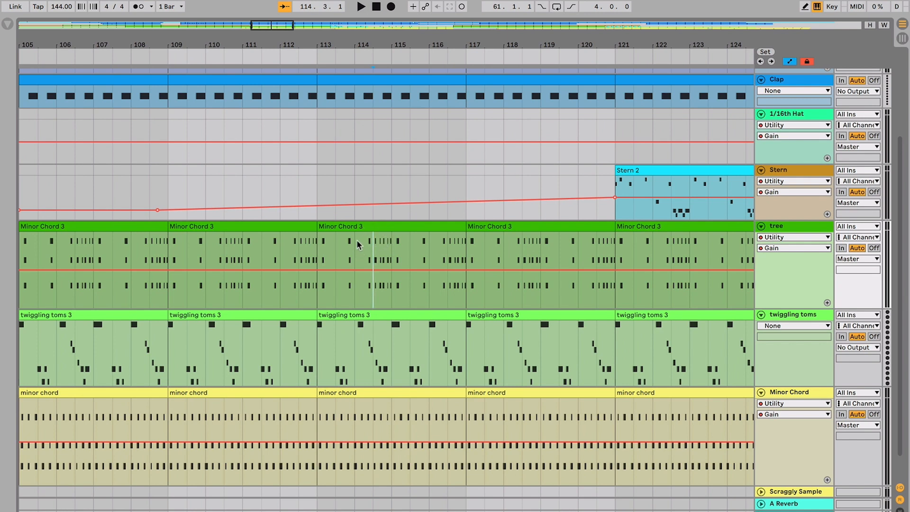
# - Highlight bar 114 of the tree track to single out its group of chord hits
pyautogui.moveTo(352, 246); pyautogui.dragTo(385, 246)
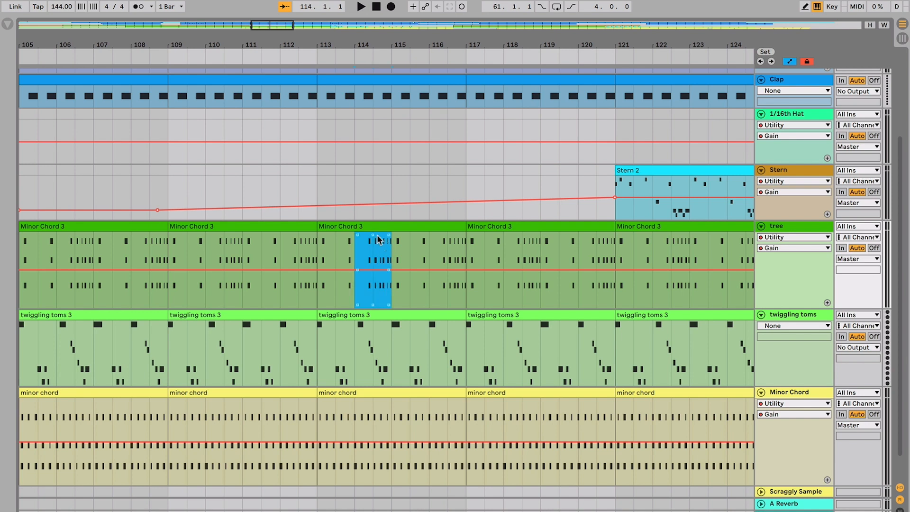
pyautogui.click(364, 245)
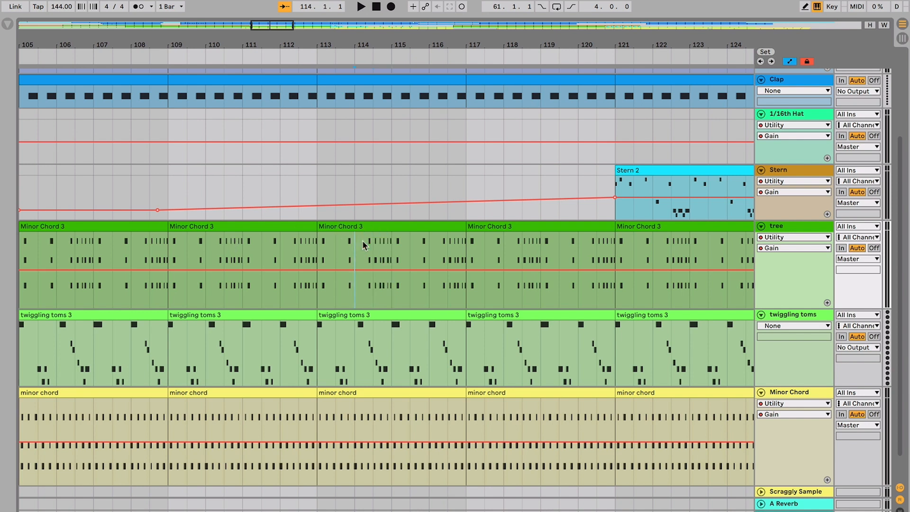
pyautogui.moveTo(364, 245); pyautogui.dragTo(393, 246)
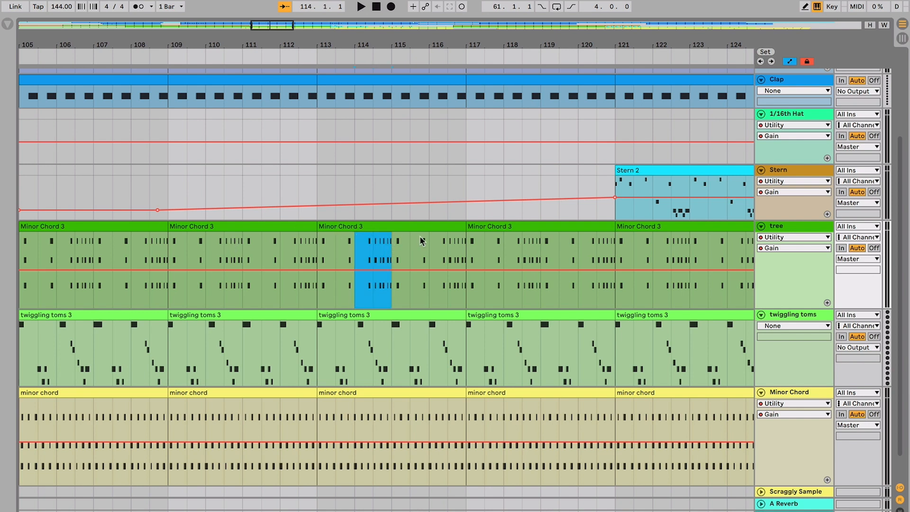
pyautogui.scroll(1, 421, 239)
pyautogui.hscroll(1, 421, 239)
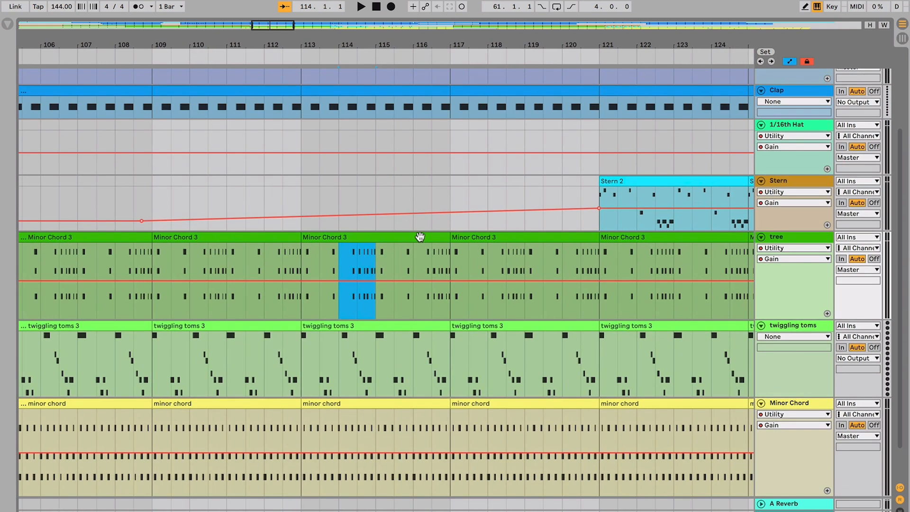
# - Select the tree clip at bar 113 again, and narrow the selection to its two-bar phrase from 113.1 to 115.1
pyautogui.click(364, 236)
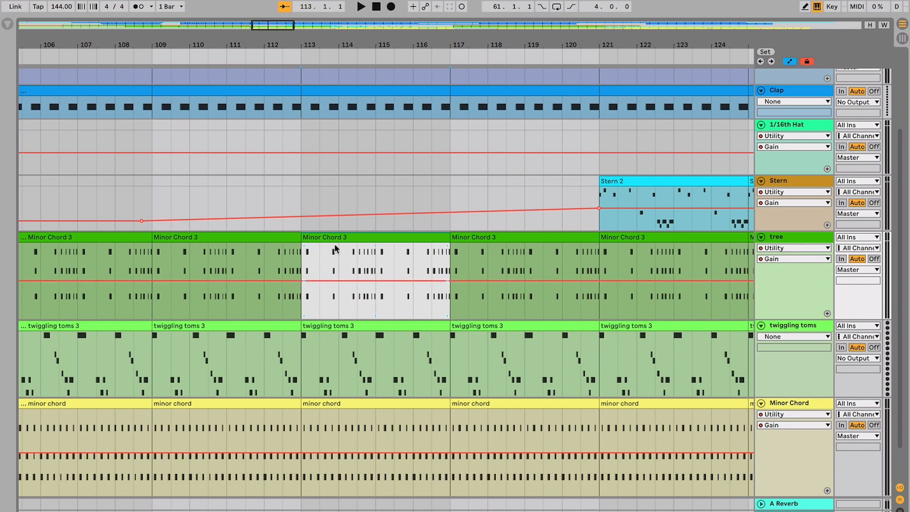
pyautogui.scroll(-1, 360, 274)
pyautogui.hscroll(1, 360, 274)
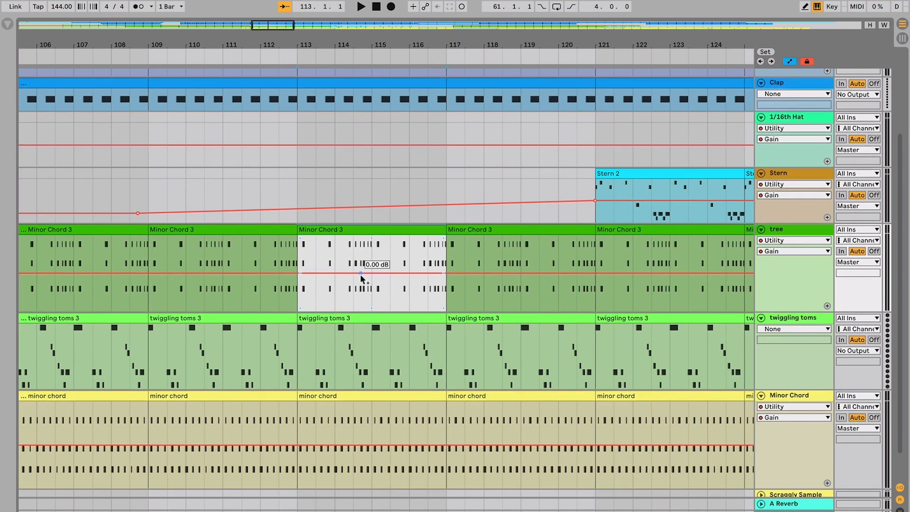
pyautogui.click(340, 246)
pyautogui.click(311, 249)
pyautogui.click(304, 249)
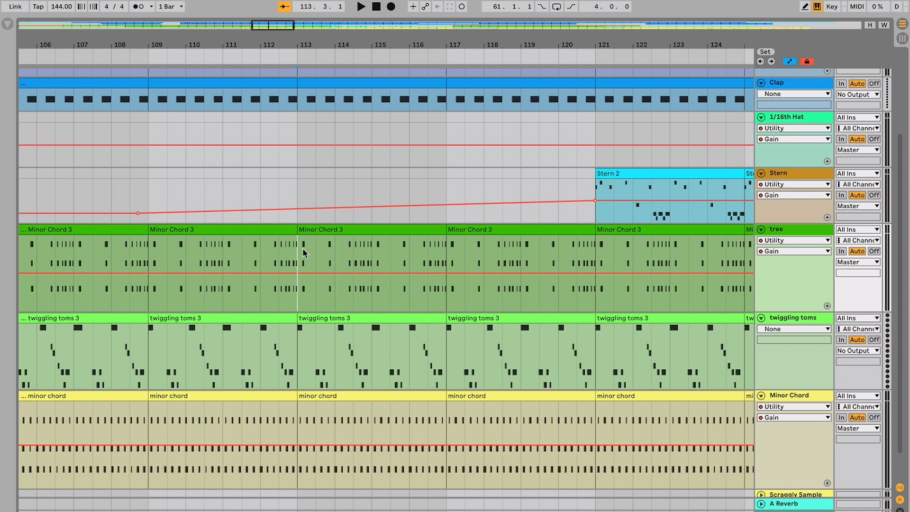
pyautogui.keyDown('shift'); pyautogui.click(334, 248); pyautogui.keyUp('shift')
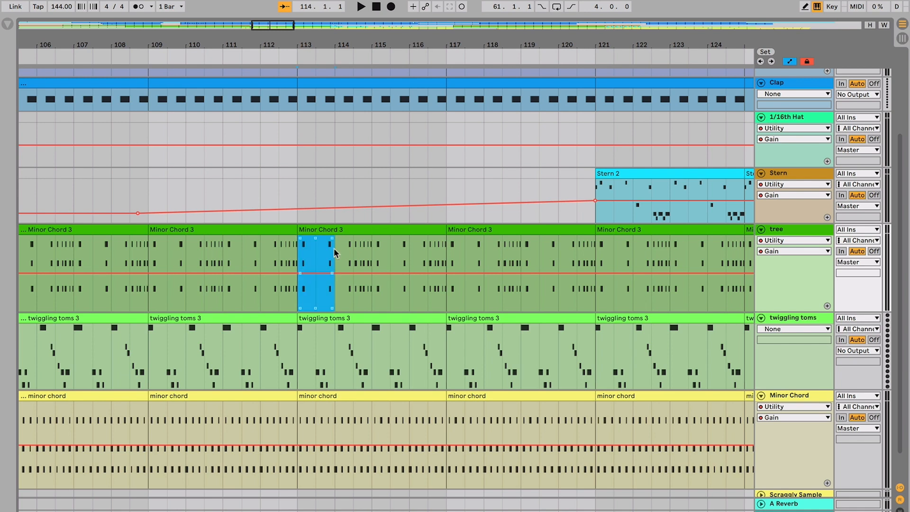
pyautogui.keyDown('shift'); pyautogui.click(368, 253); pyautogui.keyUp('shift')
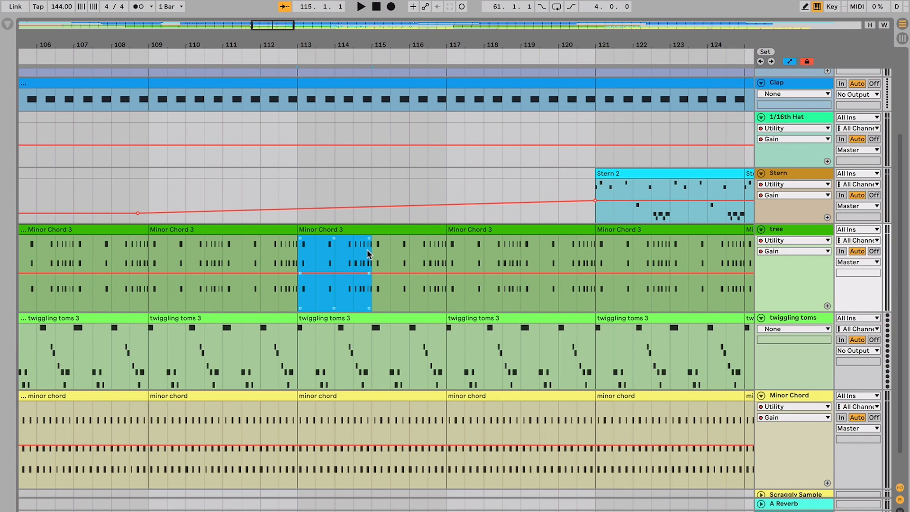
# - Show the entire arrangement and fold all tracks into a compact overview
pyautogui.press('-')
pyautogui.press('-')
pyautogui.press('-')
pyautogui.press('-')
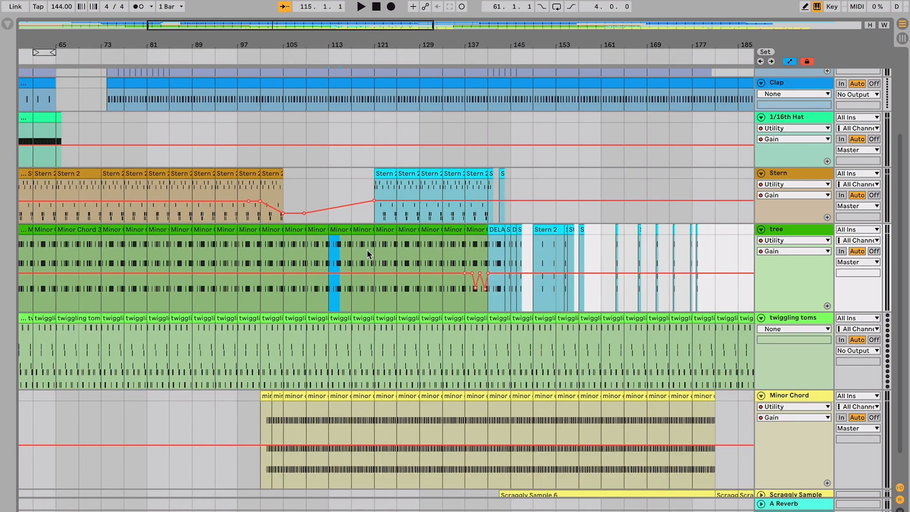
pyautogui.press('-')
pyautogui.press('-')
pyautogui.press('-')
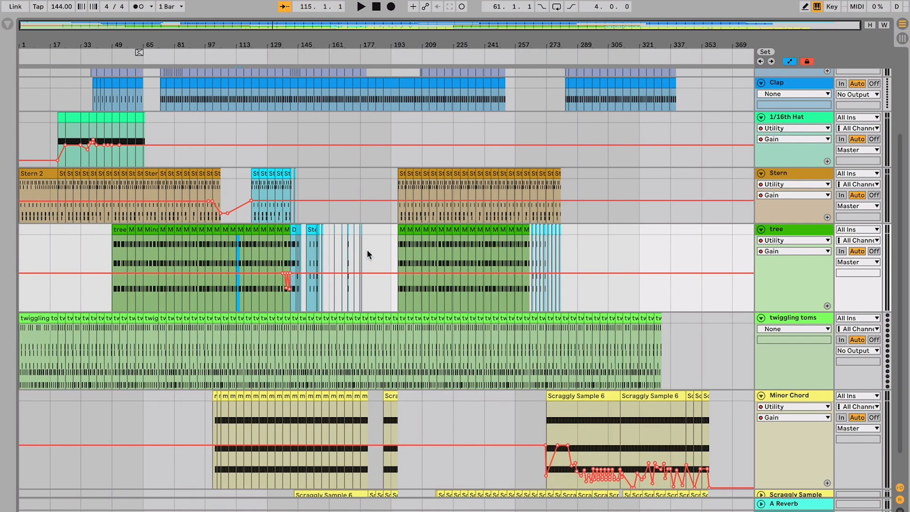
pyautogui.scroll(5, 367, 250)
pyautogui.click(778, 209)
pyautogui.click(777, 200)
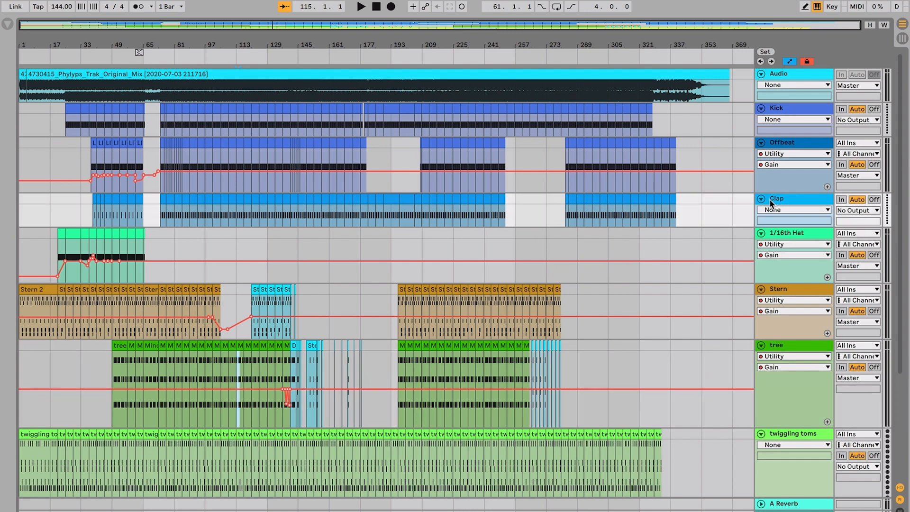
pyautogui.keyDown('alt'); pyautogui.click(761, 200); pyautogui.keyUp('alt')
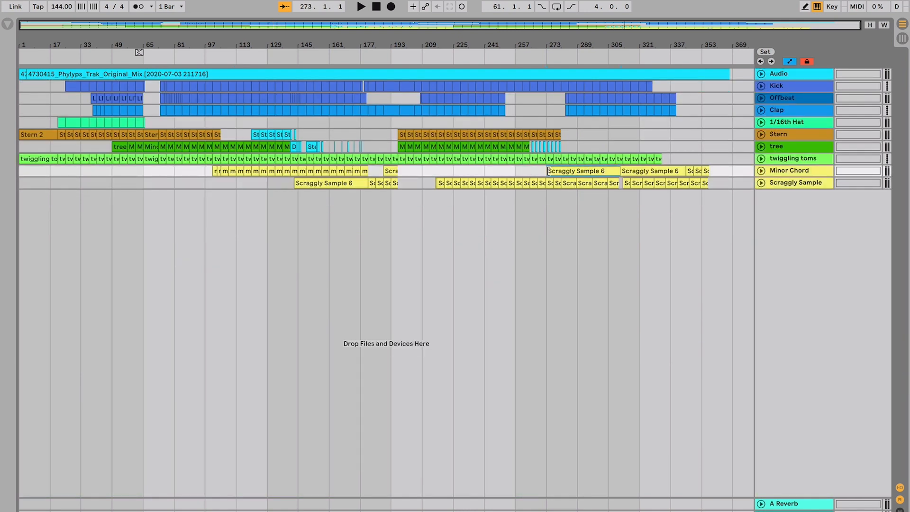
# - Go through the folded tracks one by one from Kick down to Scraggly Sample, selecting each to review its layout
pyautogui.click(784, 86)
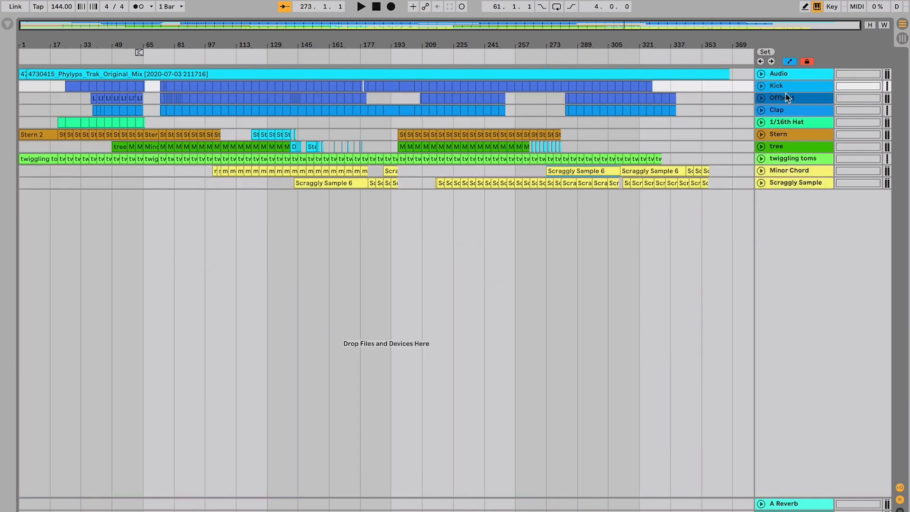
pyautogui.click(787, 97)
pyautogui.click(787, 109)
pyautogui.click(787, 121)
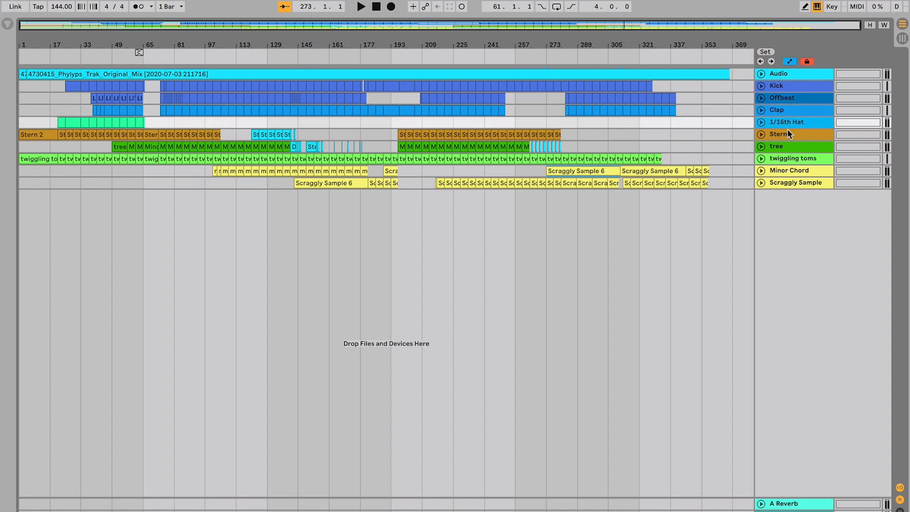
pyautogui.click(787, 130)
pyautogui.click(788, 145)
pyautogui.click(788, 158)
pyautogui.click(789, 171)
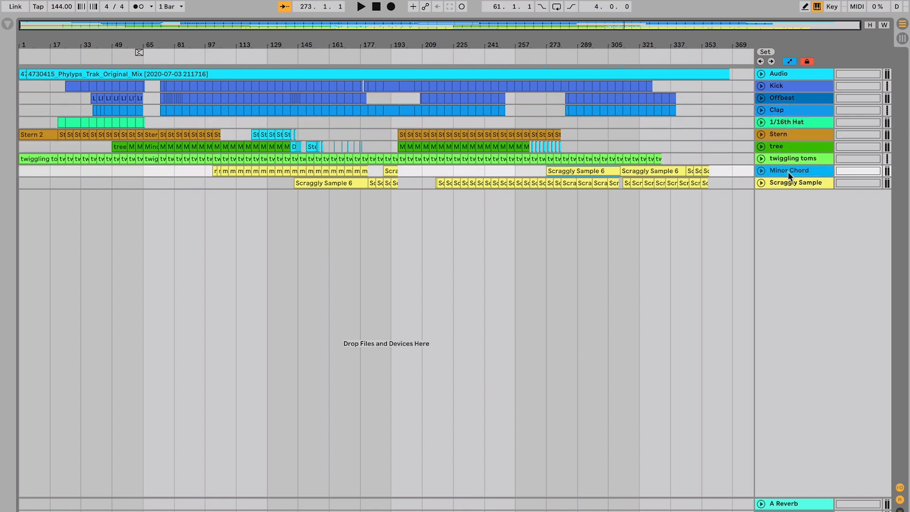
pyautogui.click(790, 183)
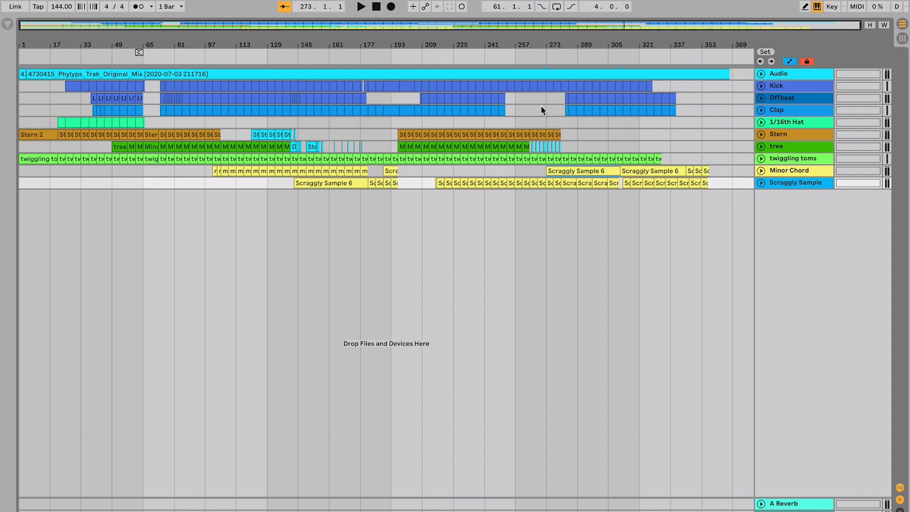
# - Highlight the section starting at bar 209 across the tracks, and the section from bar 49 to 65 up to Audio
pyautogui.click(457, 122)
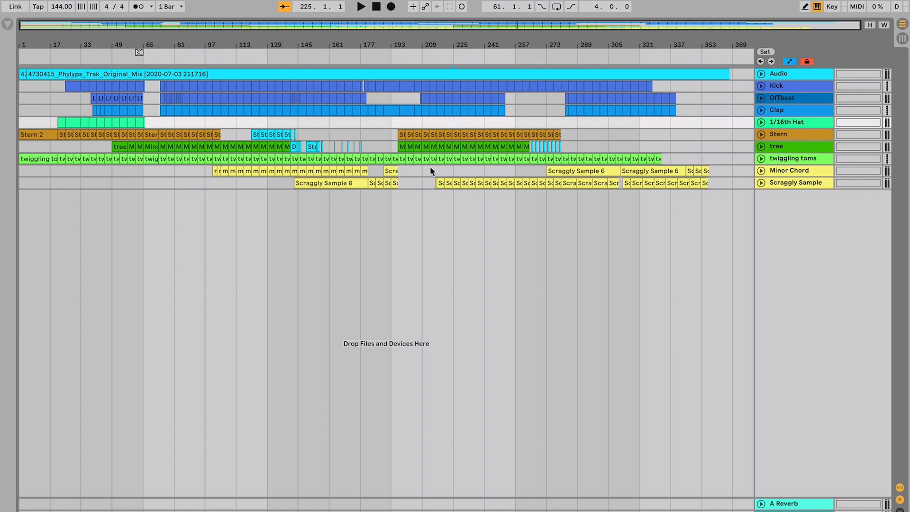
pyautogui.click(425, 86)
pyautogui.click(431, 86)
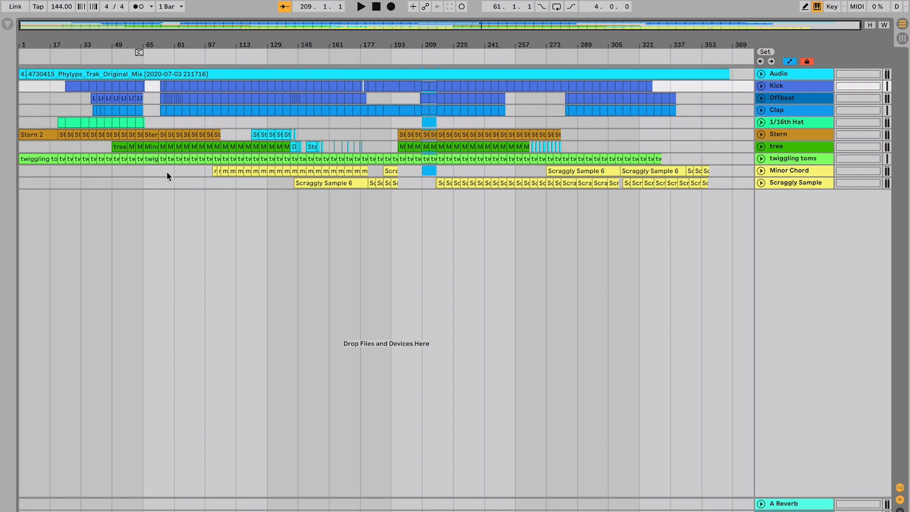
pyautogui.moveTo(141, 172); pyautogui.dragTo(113, 74)
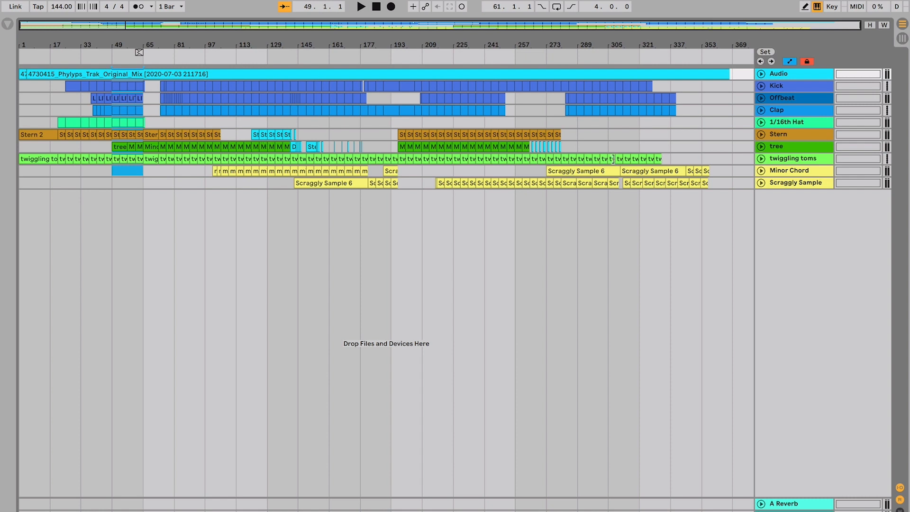
# - Select all tracks from Audio to Scraggly Sample and unfold them together
pyautogui.click(785, 135)
pyautogui.press('super+a')
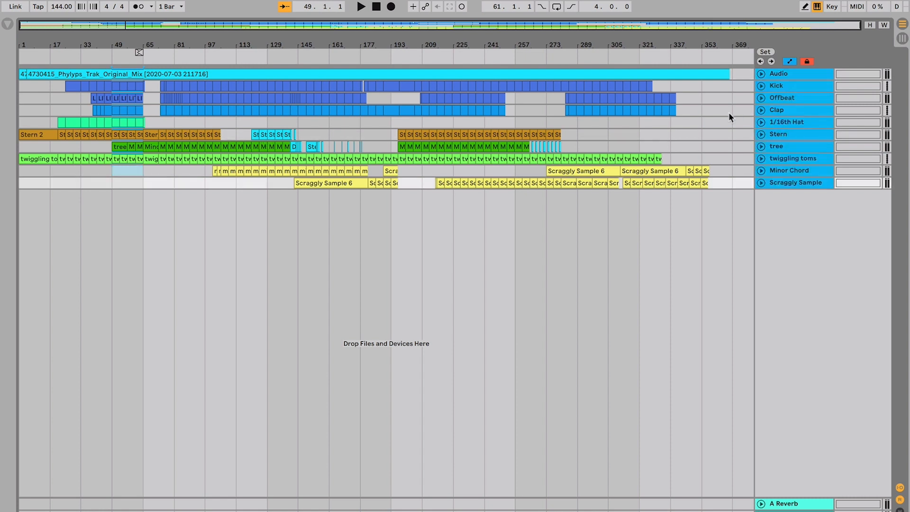
pyautogui.click(764, 123)
pyautogui.click(331, 224)
pyautogui.scroll(10, 331, 224)
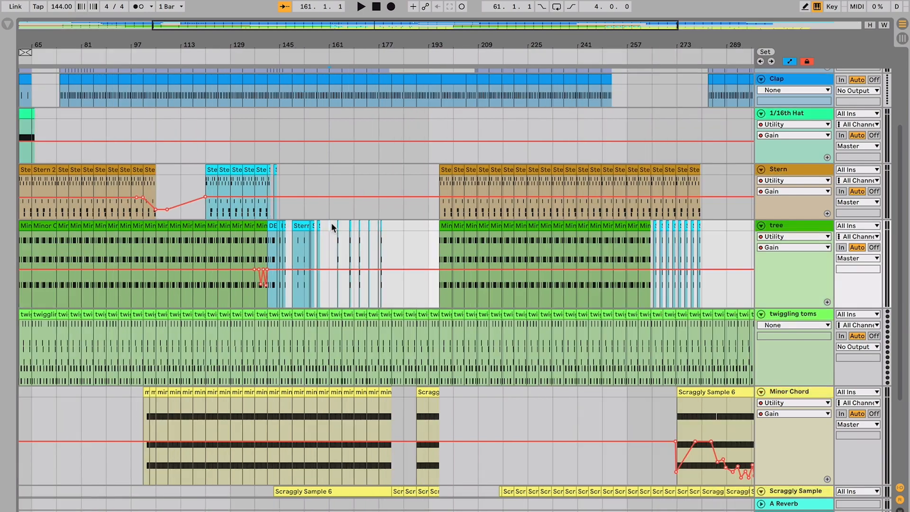
# - Bring bars 101 to 189 of the lower tracks into view, and place the start point at bar 129 on twiggling toms
pyautogui.hscroll(-5, 331, 223)
pyautogui.scroll(-3, 331, 224)
pyautogui.scroll(-2, 331, 223)
pyautogui.hscroll(1, 330, 223)
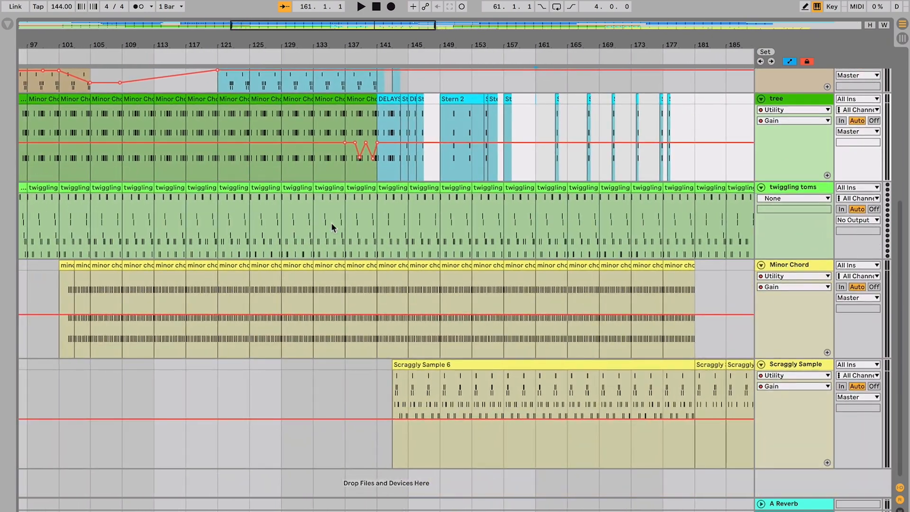
pyautogui.click(274, 222)
pyautogui.hscroll(-5, 276, 229)
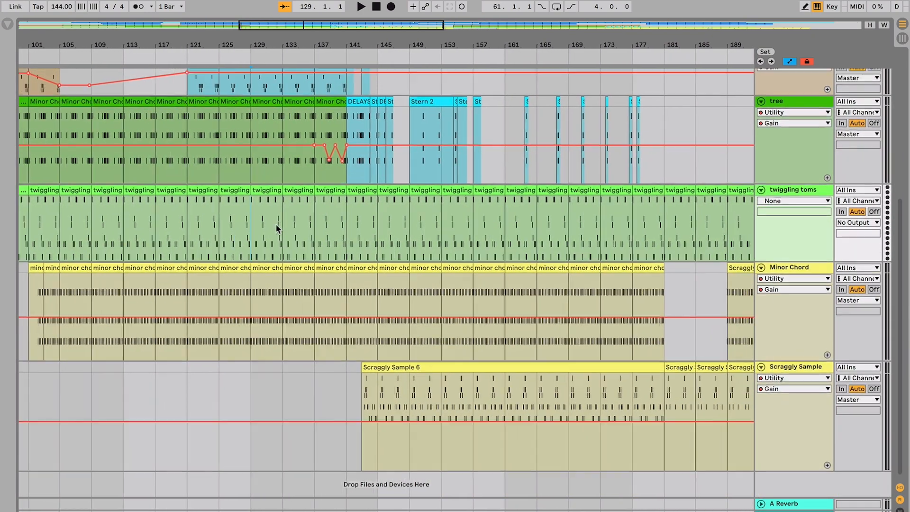
# - Start playback from bar 113 on the tree track
pyautogui.scroll(5, 276, 229)
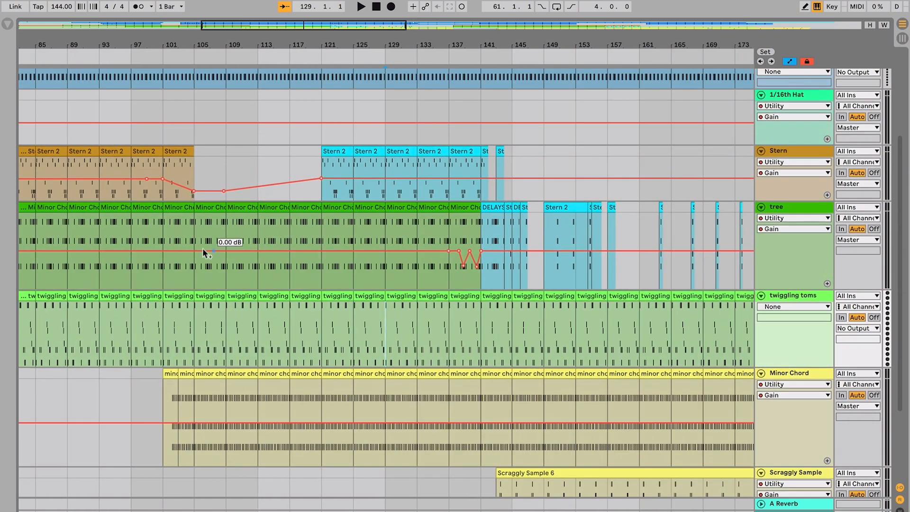
pyautogui.click(263, 270)
pyautogui.press('space')
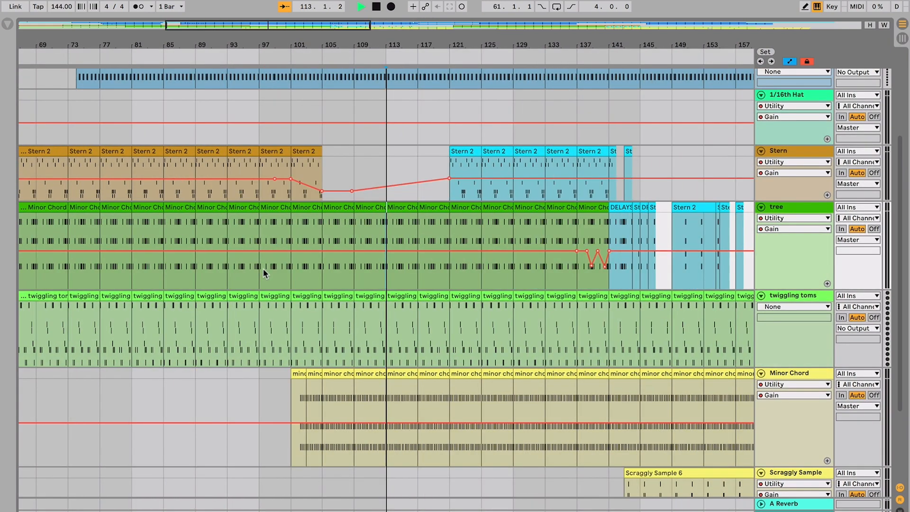
# - Select the tree track's clip at bar 117 and listen from there past the Stern clips' re-entry at bar 121
pyautogui.press('+')
pyautogui.press('+')
pyautogui.click(455, 211)
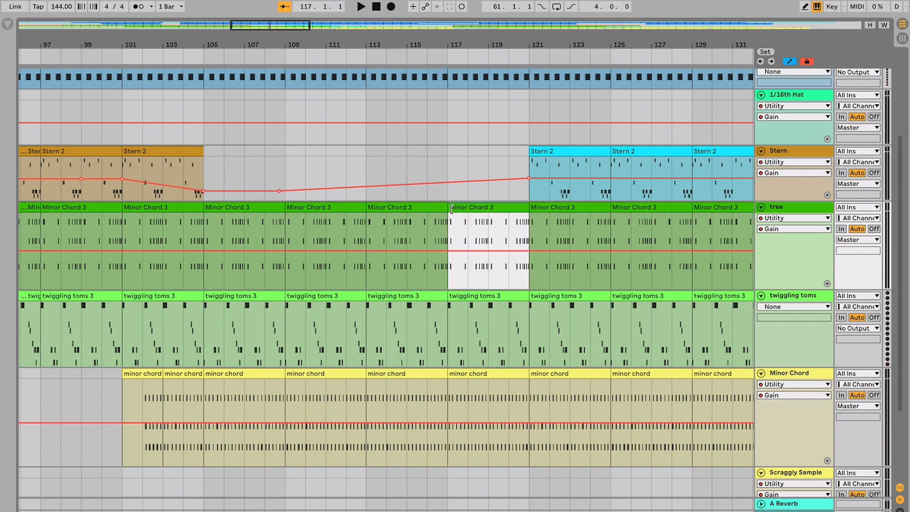
pyautogui.scroll(-2, 451, 213)
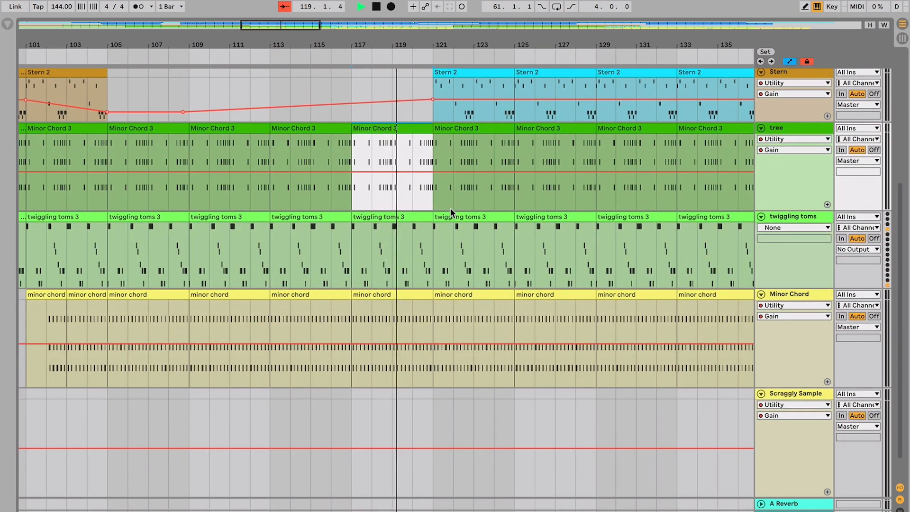
pyautogui.press('+')
pyautogui.press('+')
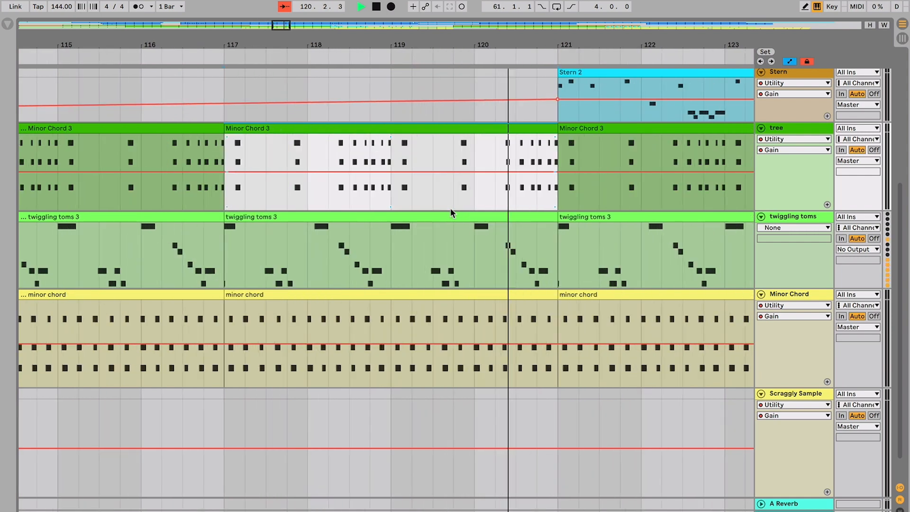
pyautogui.scroll(1, 451, 212)
pyautogui.hscroll(2, 451, 213)
pyautogui.scroll(1, 450, 213)
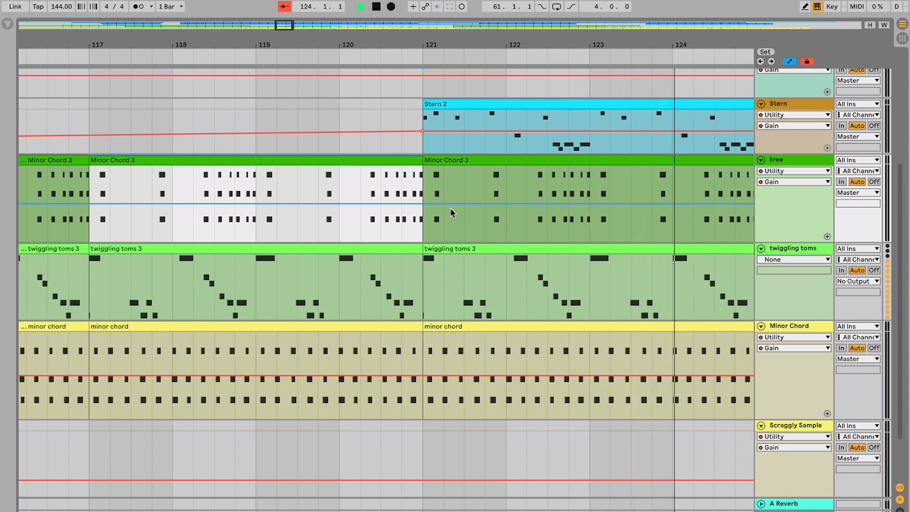
pyautogui.press('-')
pyautogui.press('-')
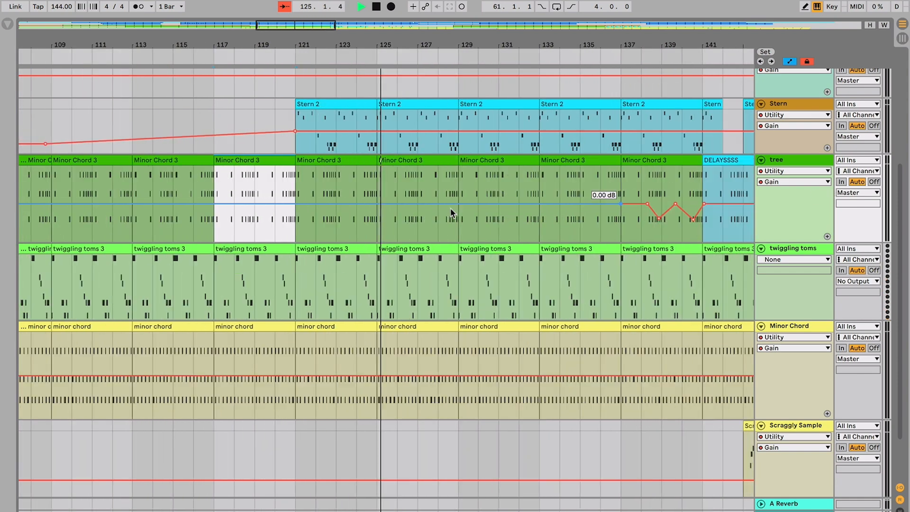
pyautogui.scroll(1, 451, 213)
pyautogui.hscroll(1, 451, 213)
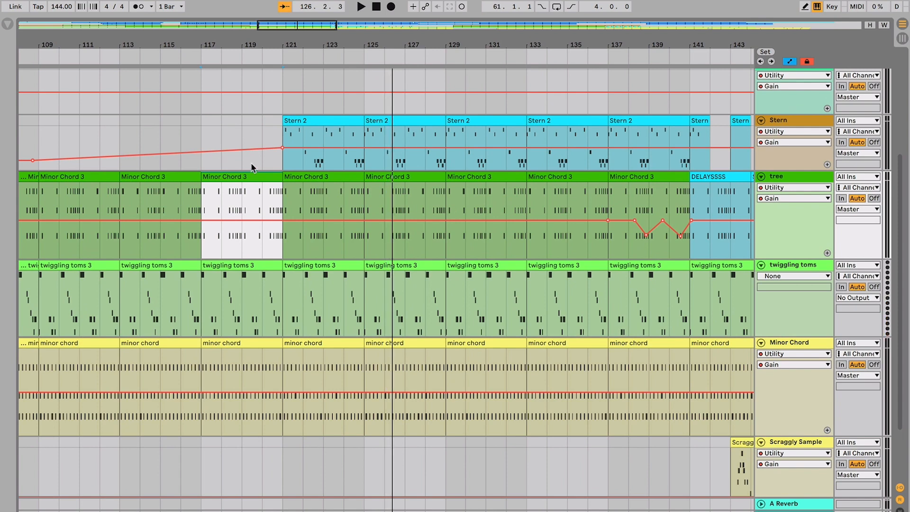
# - Add a 0 dB gain breakpoint at bar 129 on the Stern track and lower the gain at bar 121 to form a rising ramp
pyautogui.click(292, 122)
pyautogui.press('+')
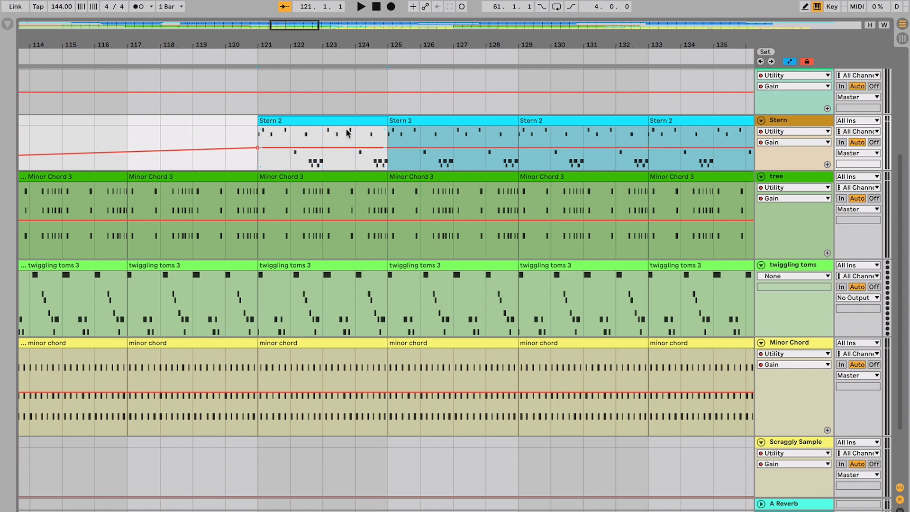
pyautogui.click(517, 148)
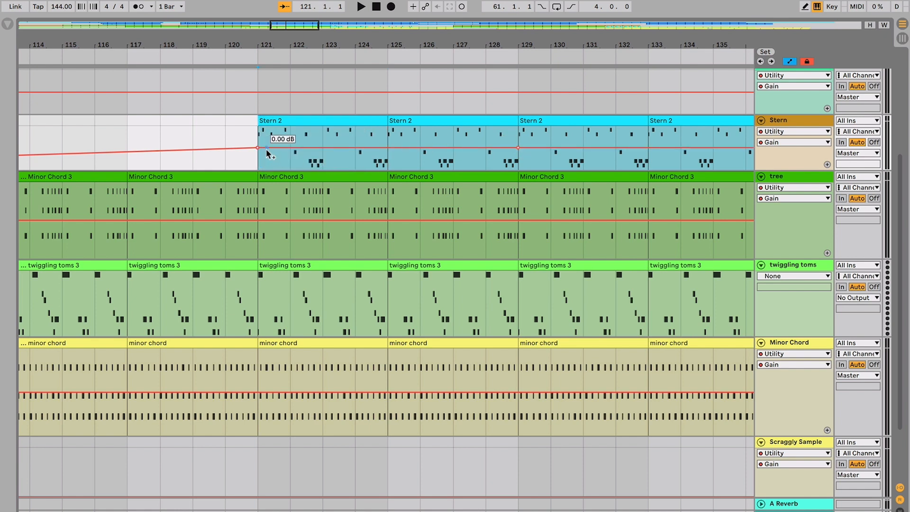
pyautogui.moveTo(273, 148); pyautogui.dragTo(257, 161)
# - Play from the Stern 2 clip at bar 121 and try raising the gain ramp's starting point to about -14.3 dB
pyautogui.click(289, 118)
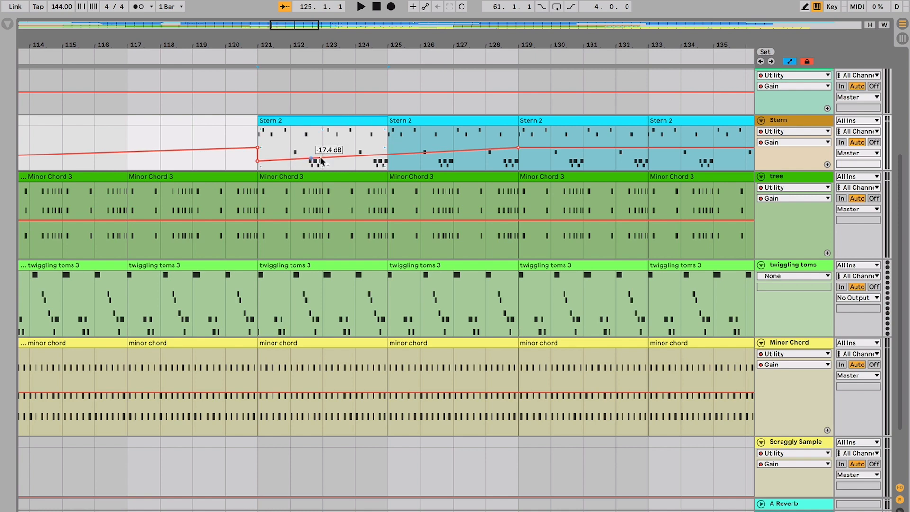
pyautogui.hscroll(1, 348, 158)
pyautogui.press('space')
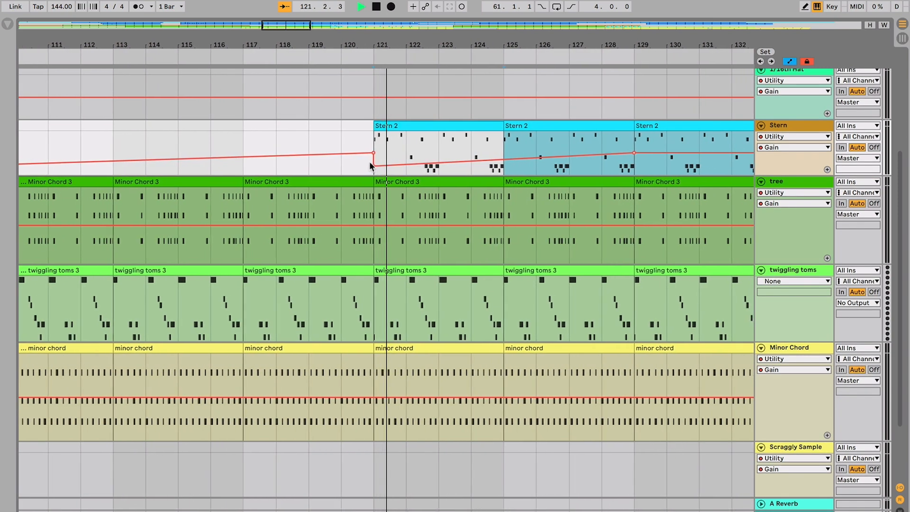
pyautogui.moveTo(373, 166); pyautogui.dragTo(369, 162)
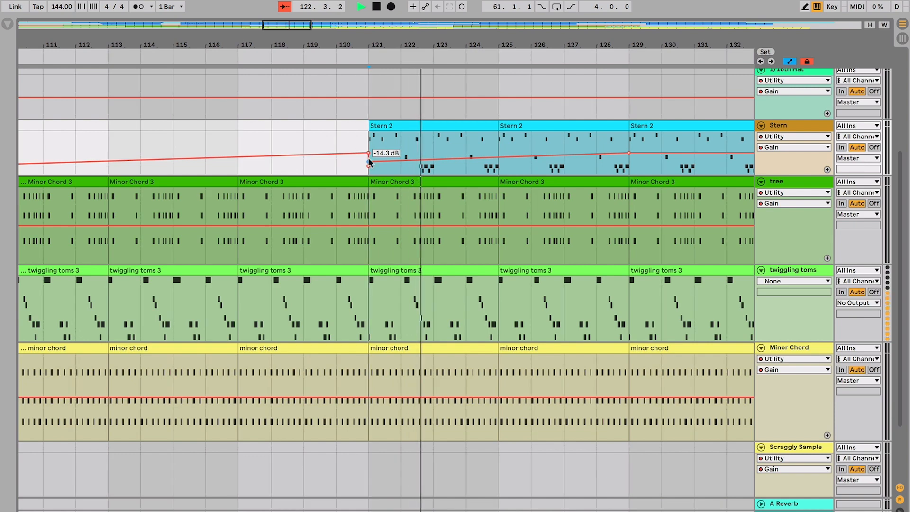
pyautogui.hscroll(1, 416, 153)
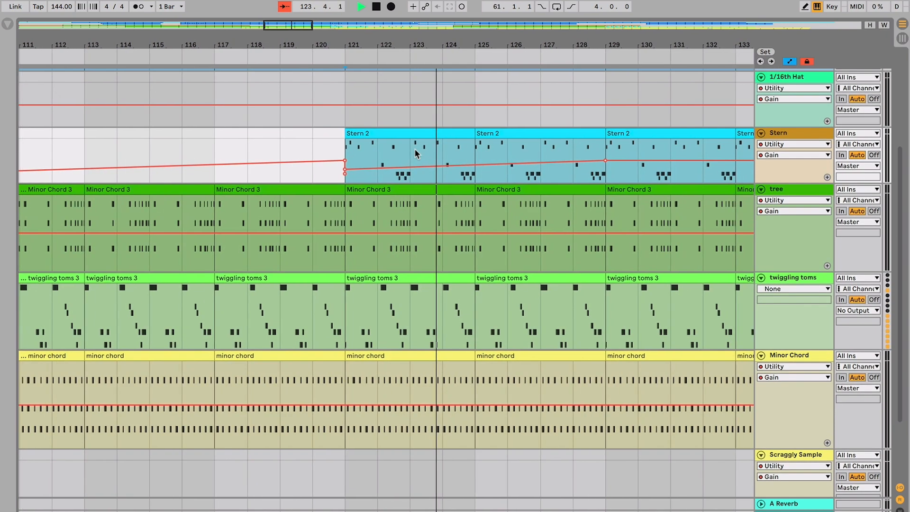
pyautogui.press('super+f')
pyautogui.press('super+shift+f')
pyautogui.press('super+shift+f')
pyautogui.press('super+alt+b')
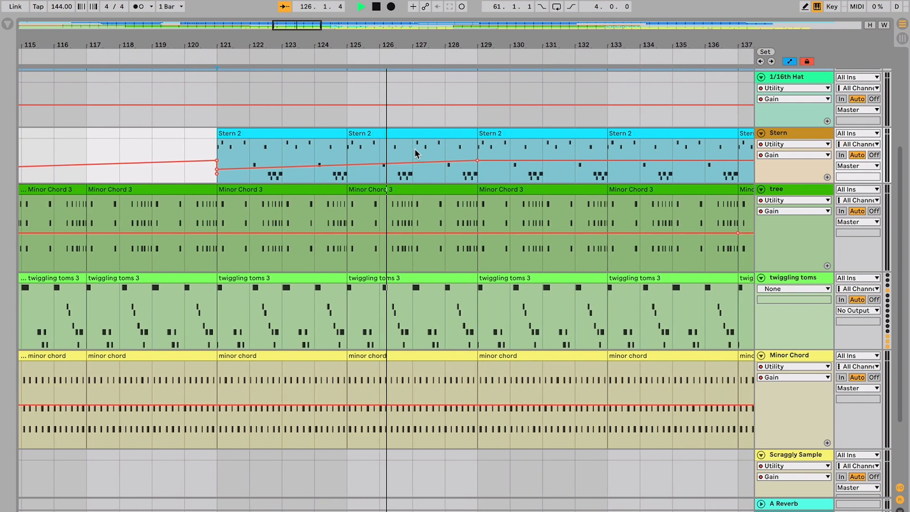
pyautogui.scroll(5, 416, 153)
pyautogui.press('super+f')
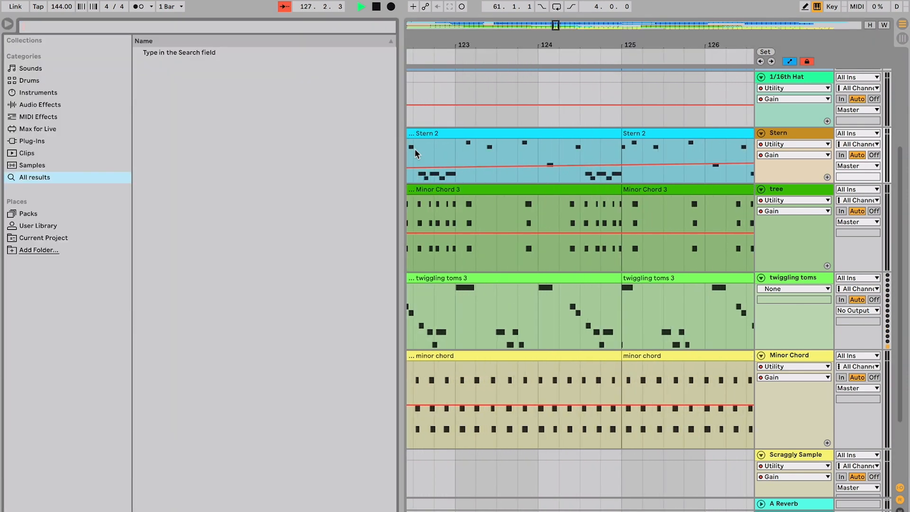
pyautogui.press('super+alt+b')
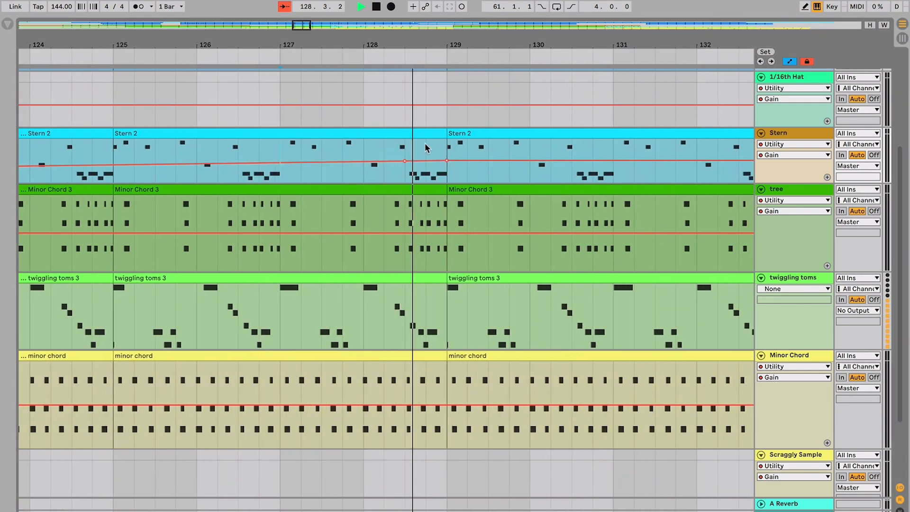
# - Stop playback and delete the four Stern 2 clips between bars 121 and 137 on the Stern track
pyautogui.scroll(-3, 426, 148)
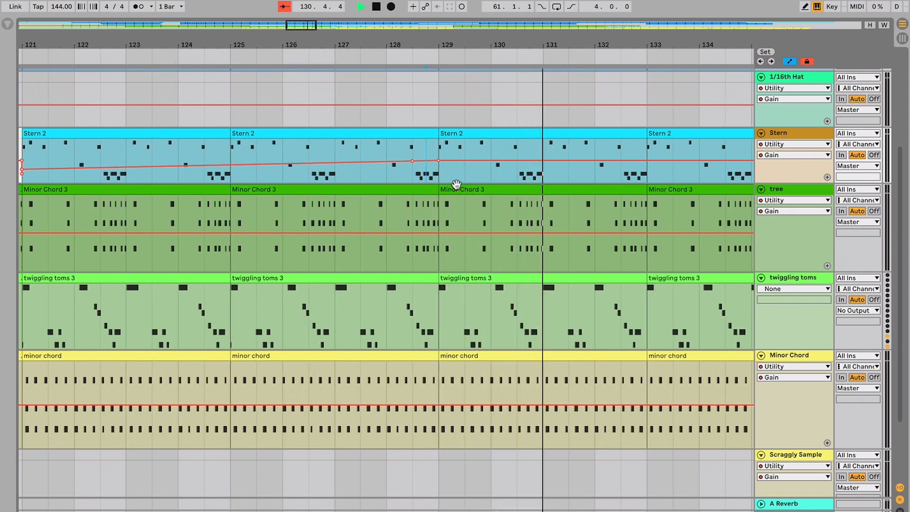
pyautogui.press('-')
pyautogui.press('-')
pyautogui.press('space')
pyautogui.click(338, 134)
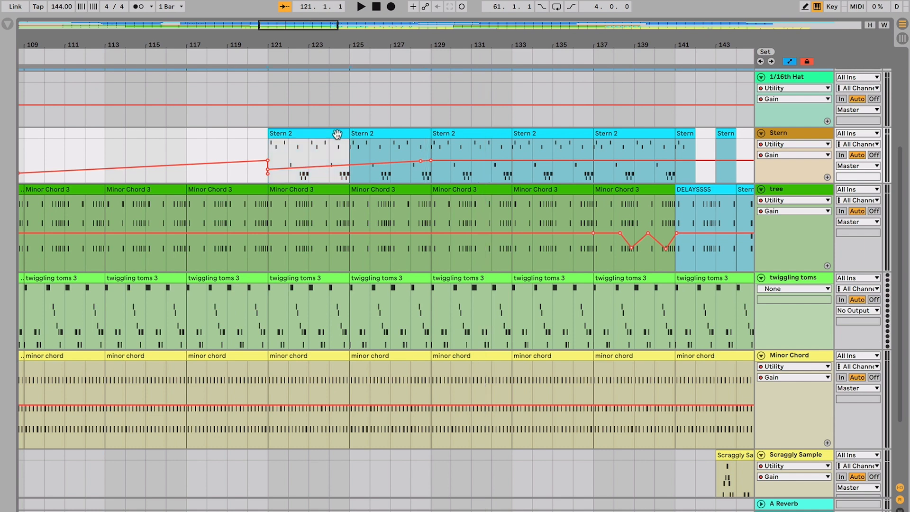
pyautogui.keyDown('shift'); pyautogui.click(518, 135); pyautogui.keyUp('shift')
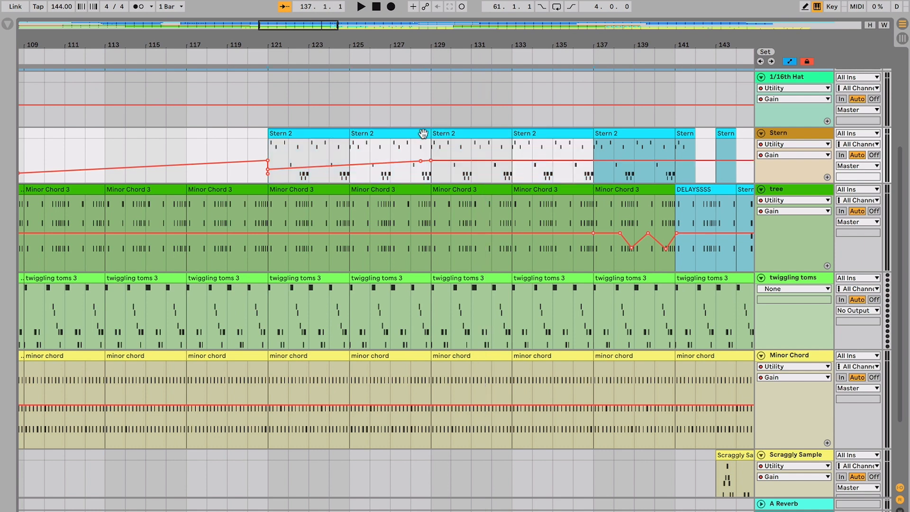
pyautogui.press('Delete')
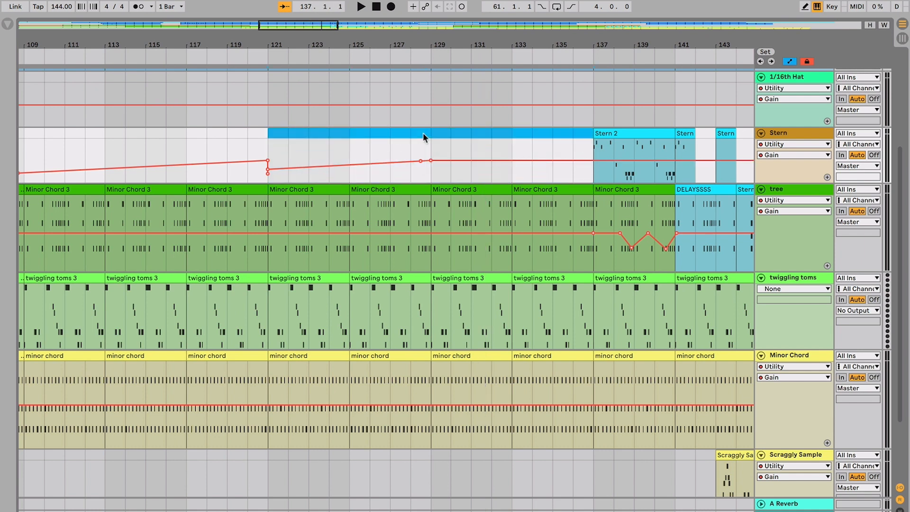
# - Rework the Stern track's gain automation into a single ramp rising from bar 121 to 0 dB at bar 129
pyautogui.click(268, 169)
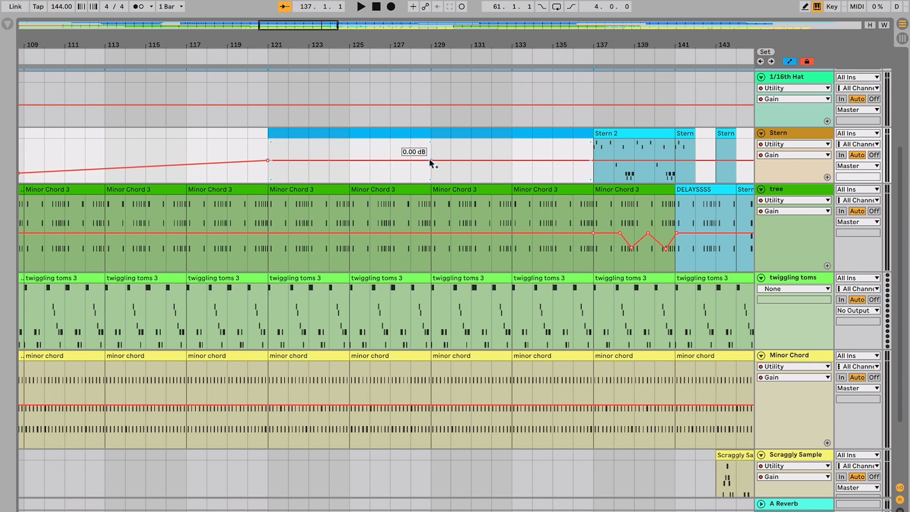
pyautogui.click(349, 142)
pyautogui.scroll(-1, 355, 147)
pyautogui.hscroll(1, 355, 147)
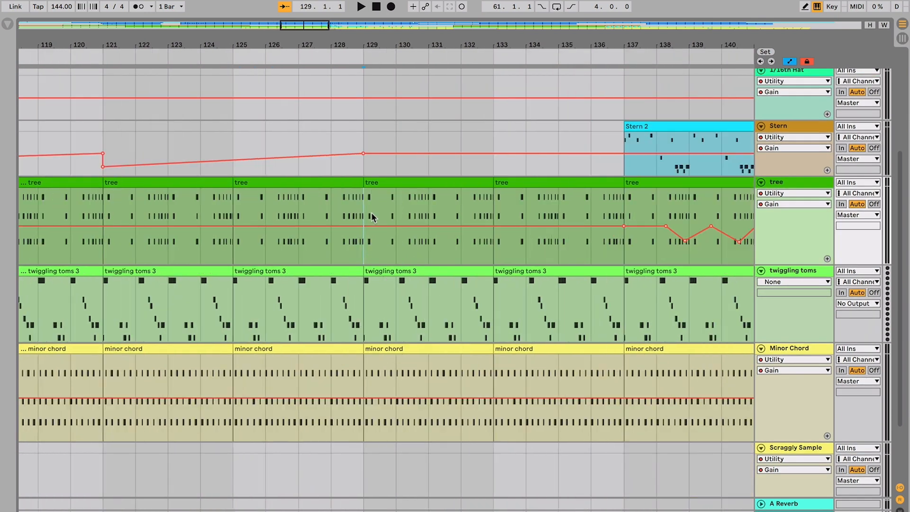
# - Select the Minor Chord clip and the tree clip at bar 129 in turn, and listen to the arrangement from there
pyautogui.press('+')
pyautogui.scroll(-1, 371, 213)
pyautogui.hscroll(1, 372, 212)
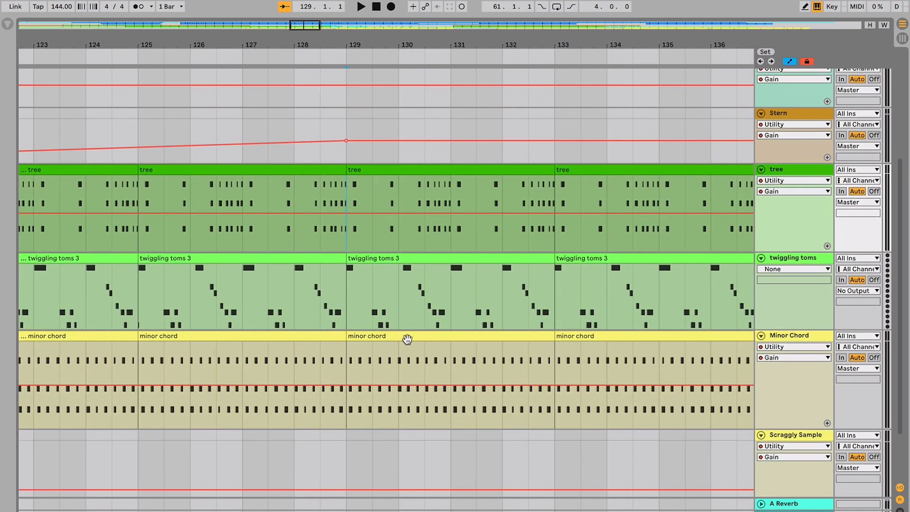
pyautogui.click(407, 339)
pyautogui.scroll(1, 463, 262)
pyautogui.hscroll(1, 464, 262)
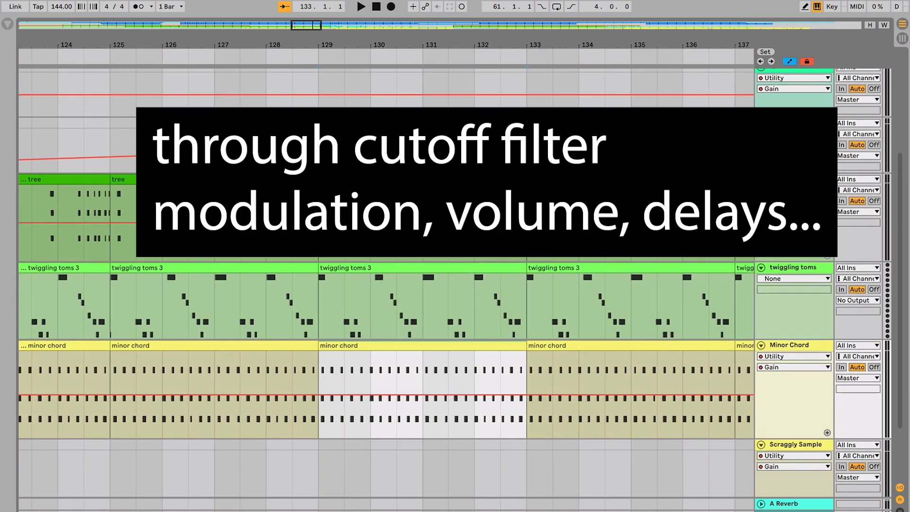
pyautogui.click(422, 180)
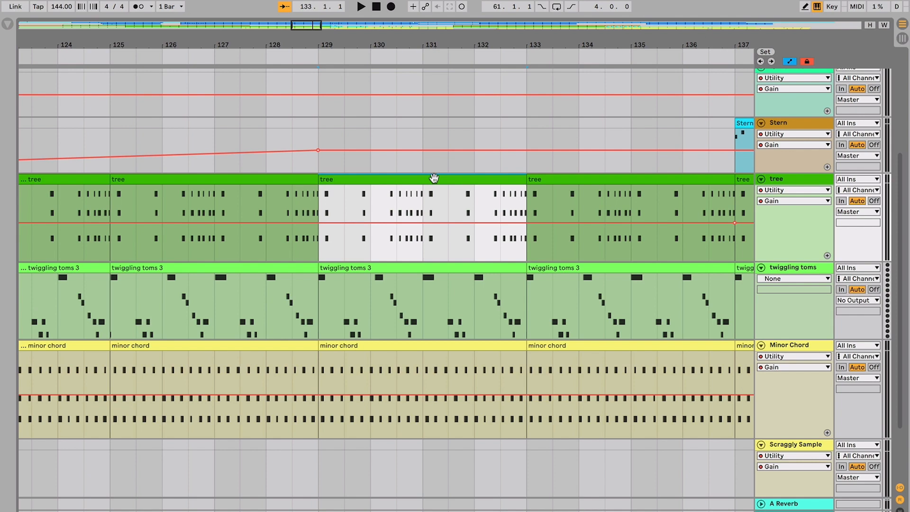
pyautogui.press('-')
pyautogui.press('space')
pyautogui.press('+')
pyautogui.press('+')
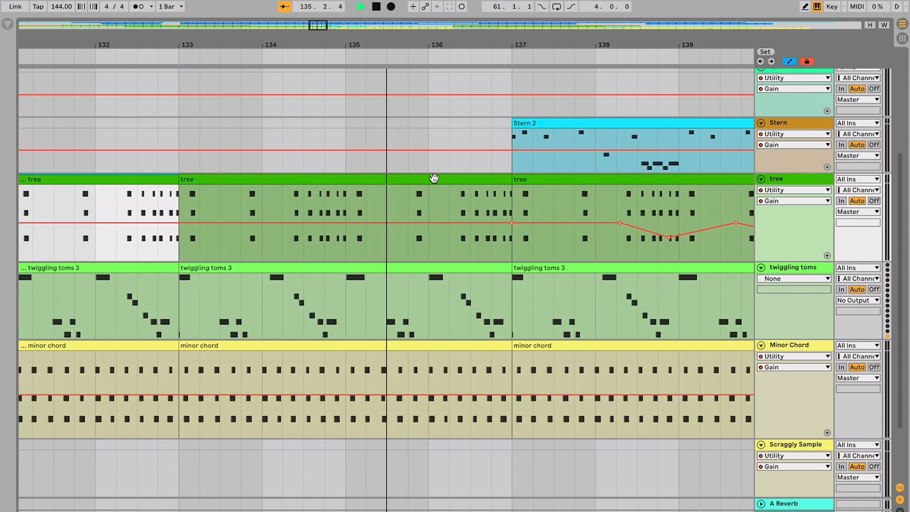
# - Delete the Stern 2 clip between bars 137 and 141 on the Stern track while playback continues
pyautogui.click(443, 132)
pyautogui.press('-')
pyautogui.press('-')
pyautogui.press('-')
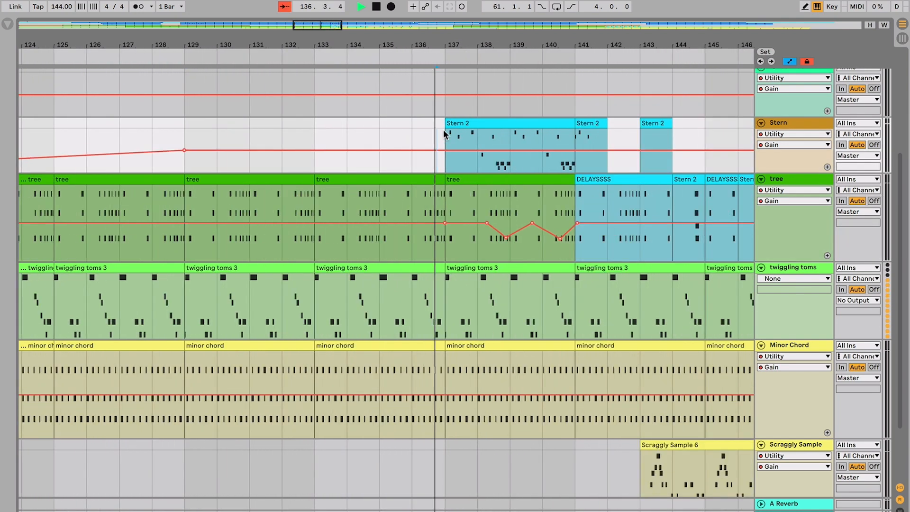
pyautogui.click(441, 123)
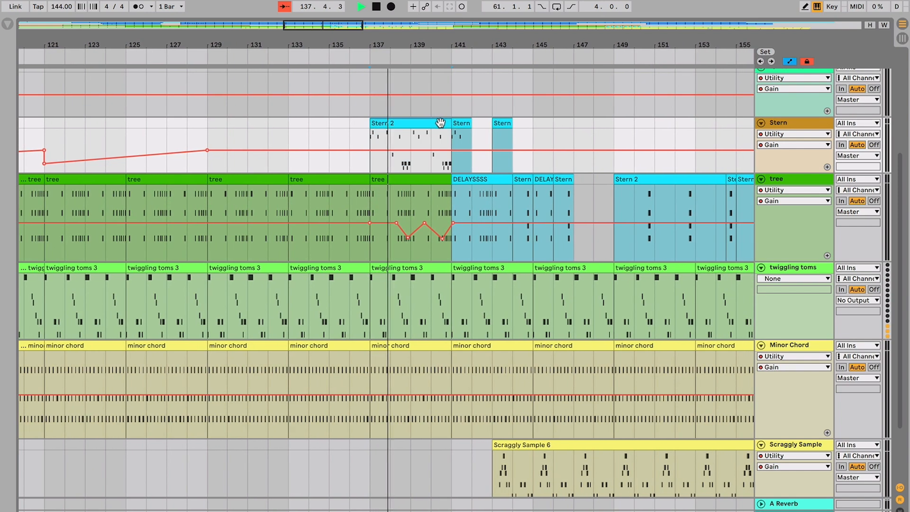
pyautogui.press('Delete')
# - Delete the short Stern 2 clips at bars 141 and 143 on the Stern track
pyautogui.press('+')
pyautogui.press('+')
pyautogui.press('+')
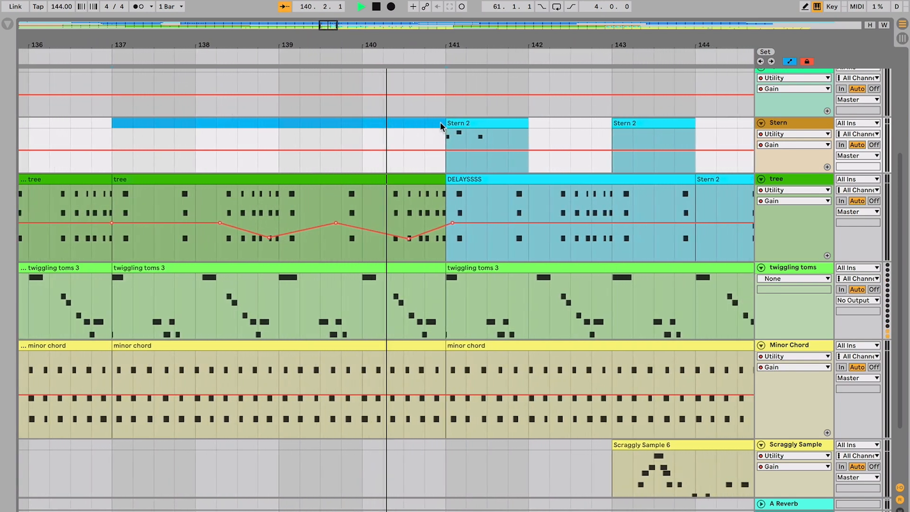
pyautogui.click(440, 122)
pyautogui.press('Delete')
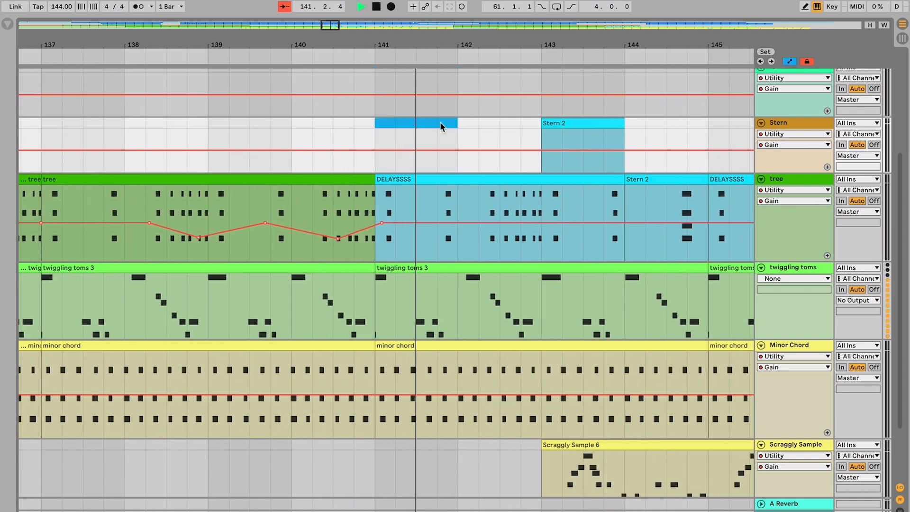
pyautogui.hotkey('ctrl', 'f')
pyautogui.hotkey('ctrl', 'alt', 'b')
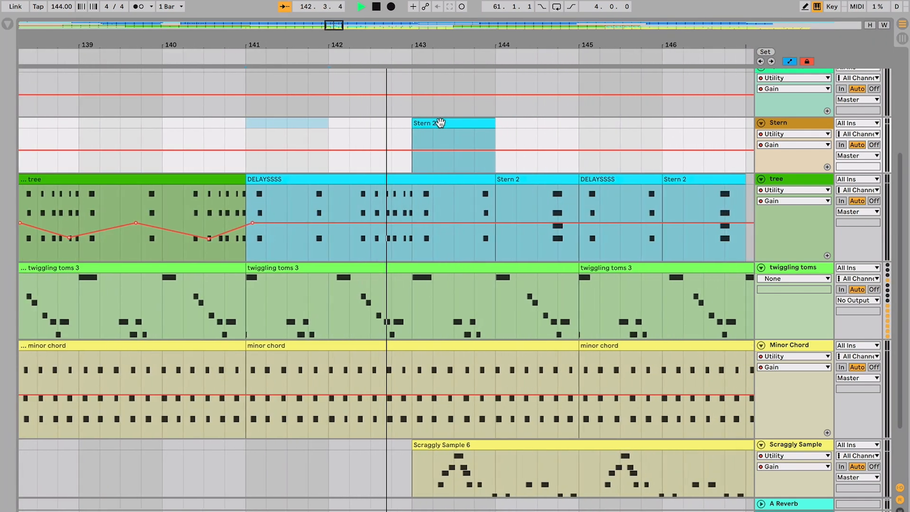
pyautogui.click(437, 124)
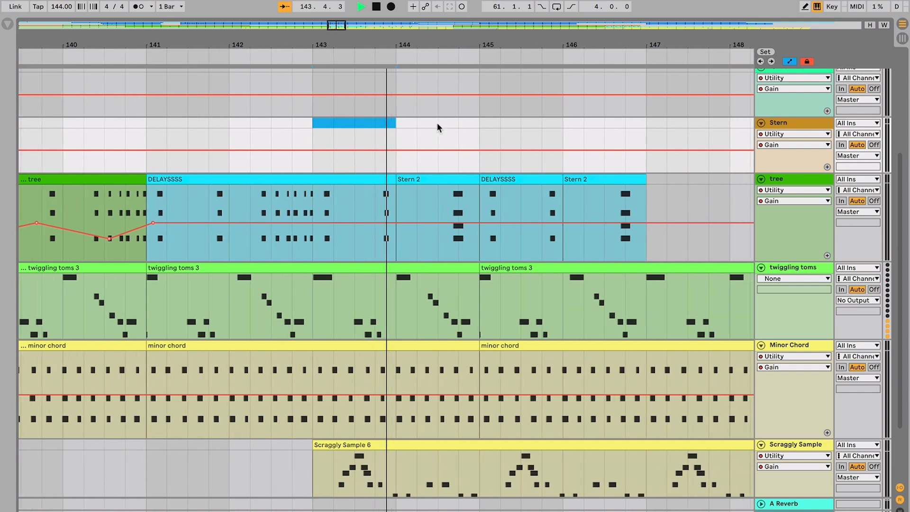
pyautogui.scroll(-3, 443, 152)
pyautogui.scroll(1, 446, 166)
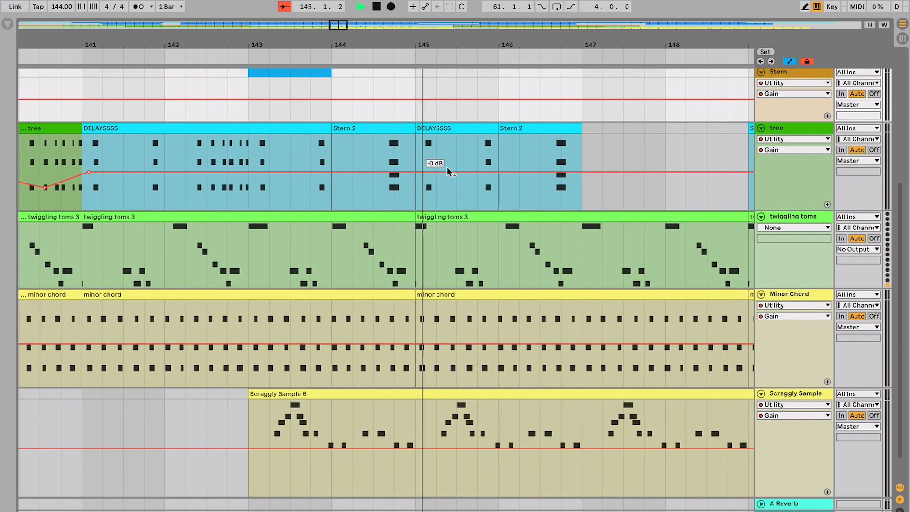
pyautogui.press('-')
pyautogui.scroll(1, 432, 255)
pyautogui.scroll(-2, 432, 256)
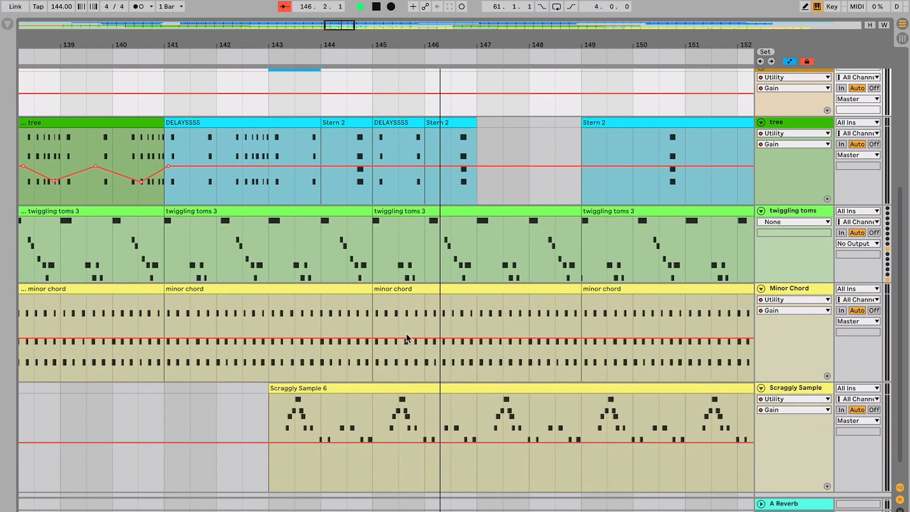
# - Widen the track title column slightly and play the arrangement from the Scraggly Sample 6 clip at bar 143
pyautogui.press('space')
pyautogui.click(353, 387)
pyautogui.click(354, 386)
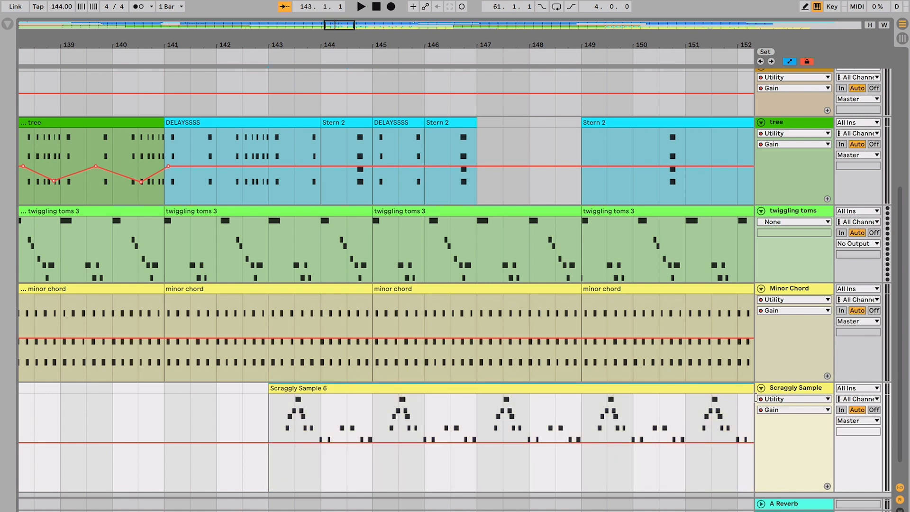
pyautogui.moveTo(756, 397); pyautogui.dragTo(741, 397)
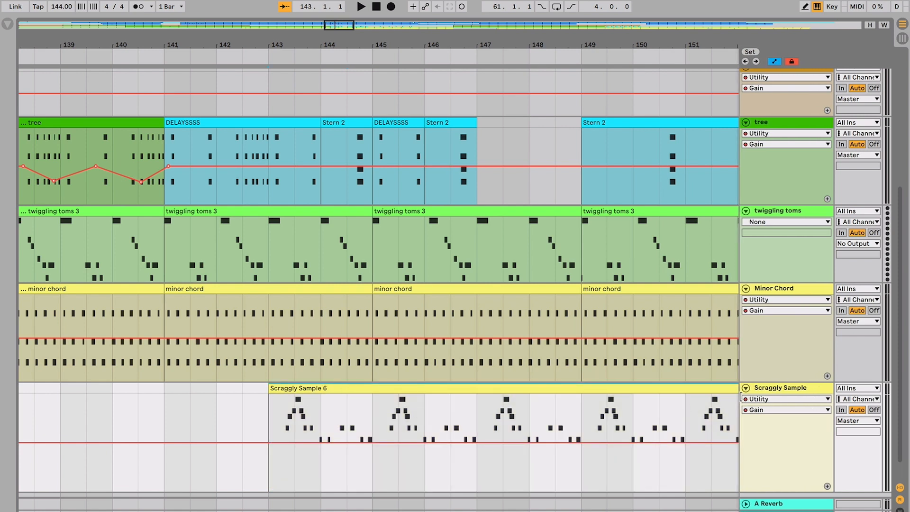
pyautogui.click(486, 393)
pyautogui.press('space')
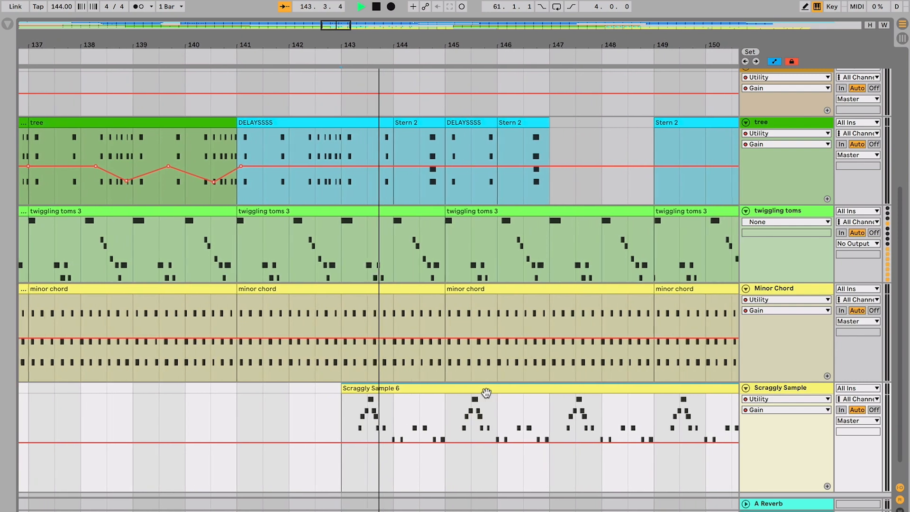
pyautogui.click(450, 401)
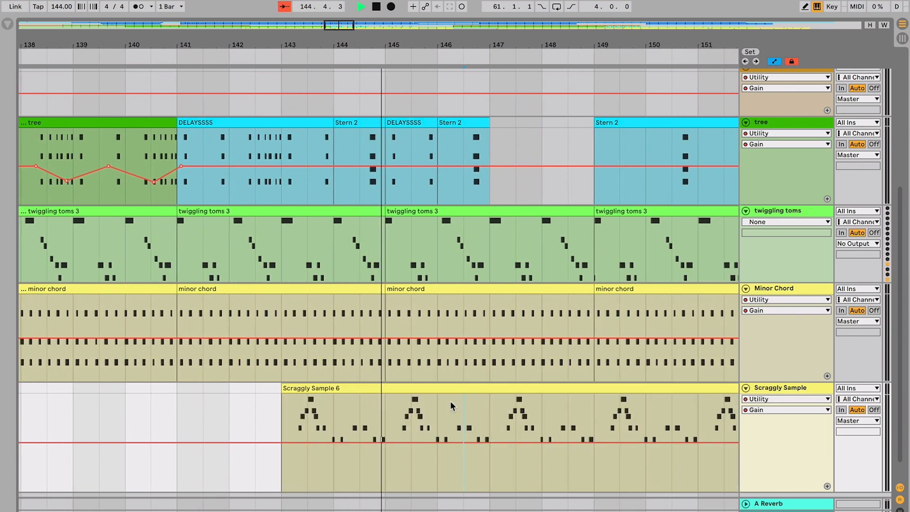
pyautogui.press('space')
pyautogui.press('-')
pyautogui.press('-')
pyautogui.click(428, 389)
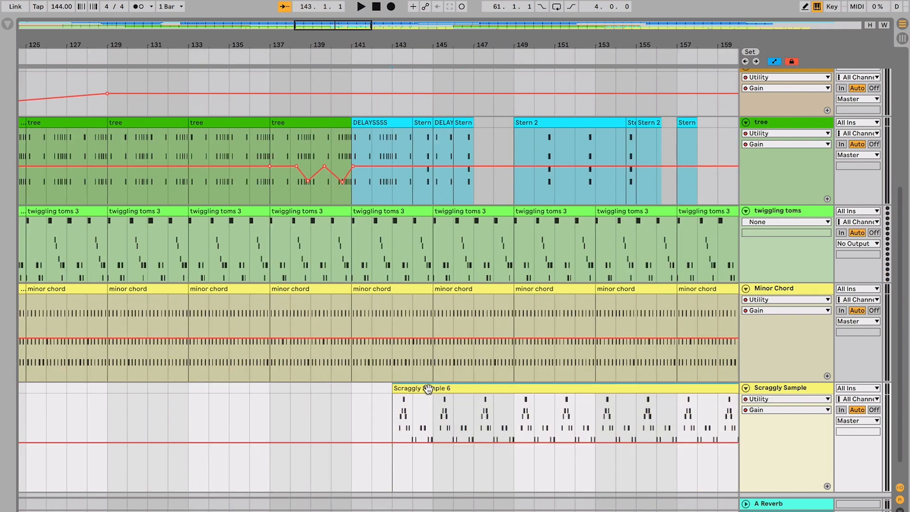
# - Rename the Stern 2 clip at bar 144 on the tree track as tree
pyautogui.scroll(1, 424, 350)
pyautogui.click(418, 223)
pyautogui.press('+')
pyautogui.press('+')
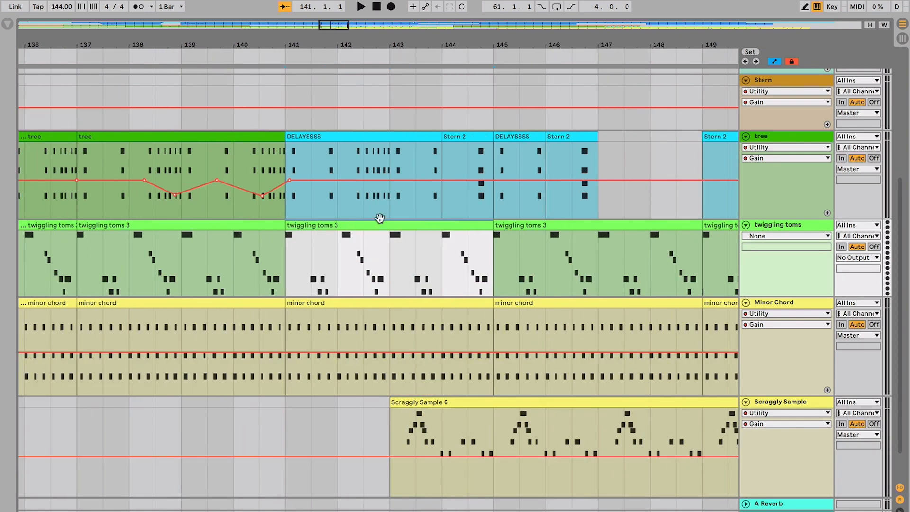
pyautogui.click(355, 137)
pyautogui.keyDown('shift'); pyautogui.click(561, 138); pyautogui.keyUp('shift')
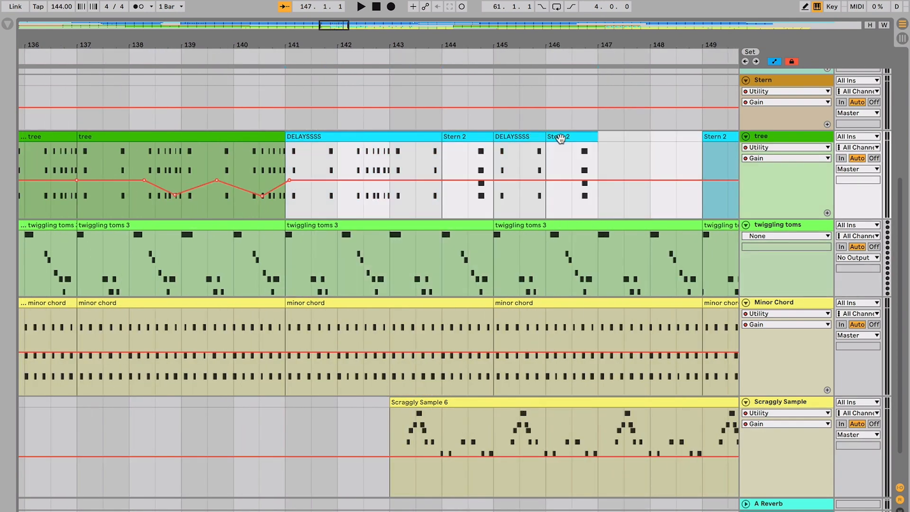
pyautogui.click(474, 136)
pyautogui.hotkey('ctrl', 'r')
pyautogui.write('t')
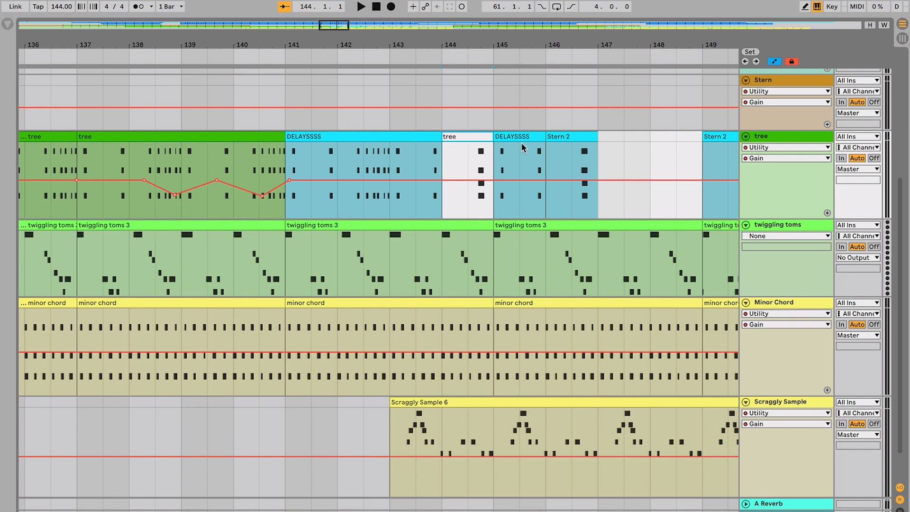
# - Rename the Stern 2 clip at bar 146 on the tree track as tree and remove the stray audio track below it
pyautogui.click(522, 137)
pyautogui.click(559, 136)
pyautogui.hotkey('ctrl', 'r')
pyautogui.hotkey('ctrl', 't')
pyautogui.write('tree')
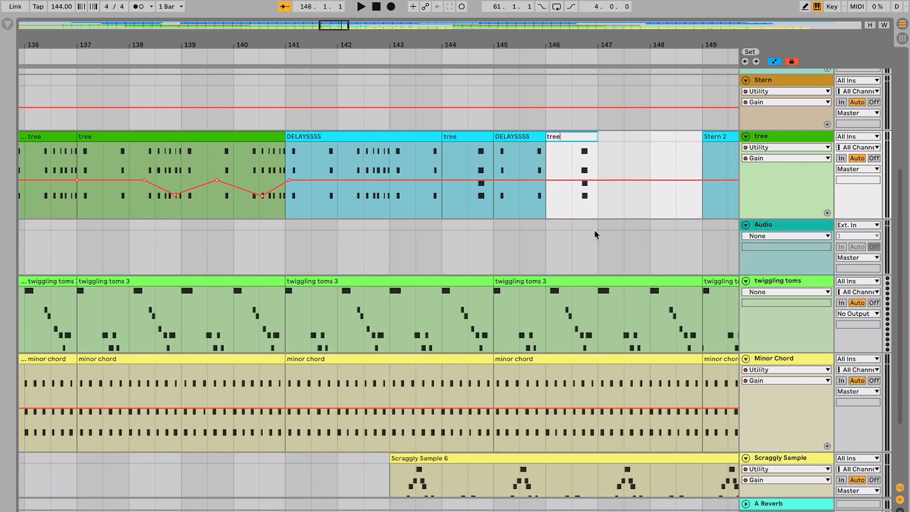
pyautogui.press('Return')
pyautogui.press('Delete')
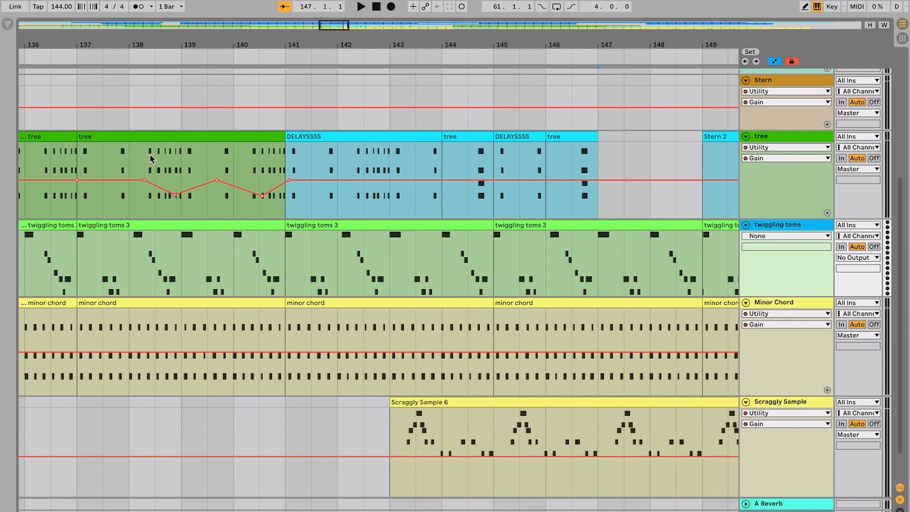
# - Examine the tree clip's gain dips between bars 137 and 141 alongside the neighbouring DELAYSSSS clip and the Scraggly Sample 6 clip
pyautogui.click(344, 134)
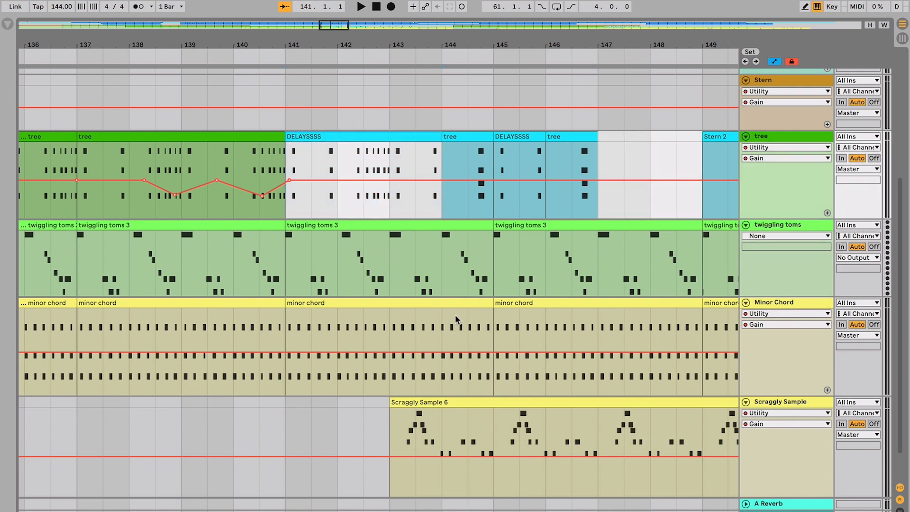
pyautogui.click(453, 398)
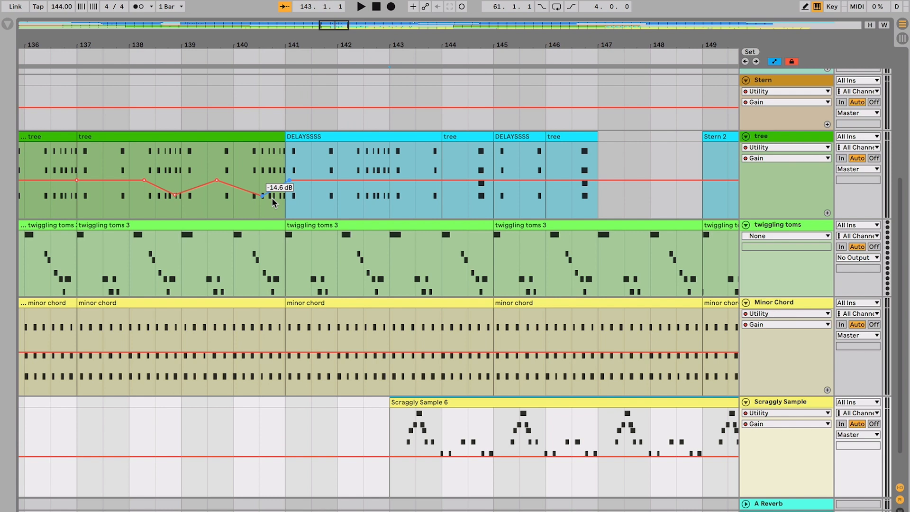
pyautogui.moveTo(99, 156); pyautogui.dragTo(274, 150)
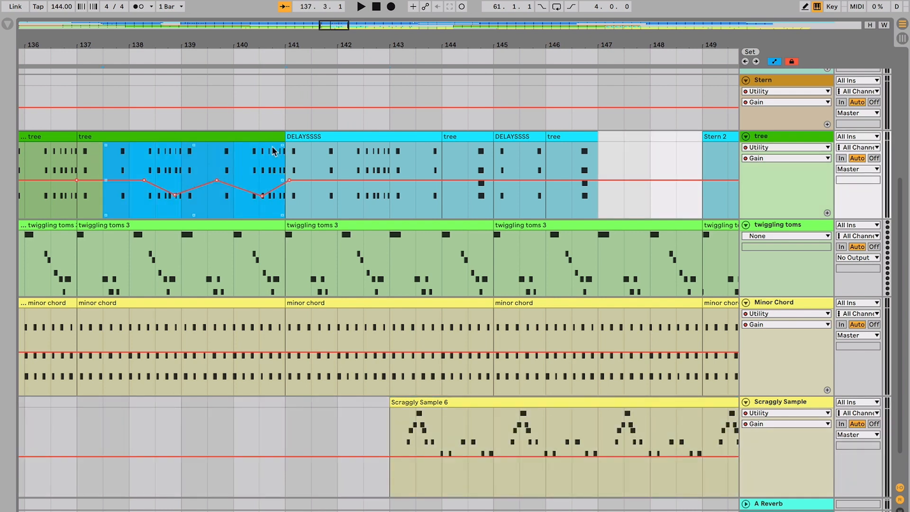
pyautogui.click(435, 403)
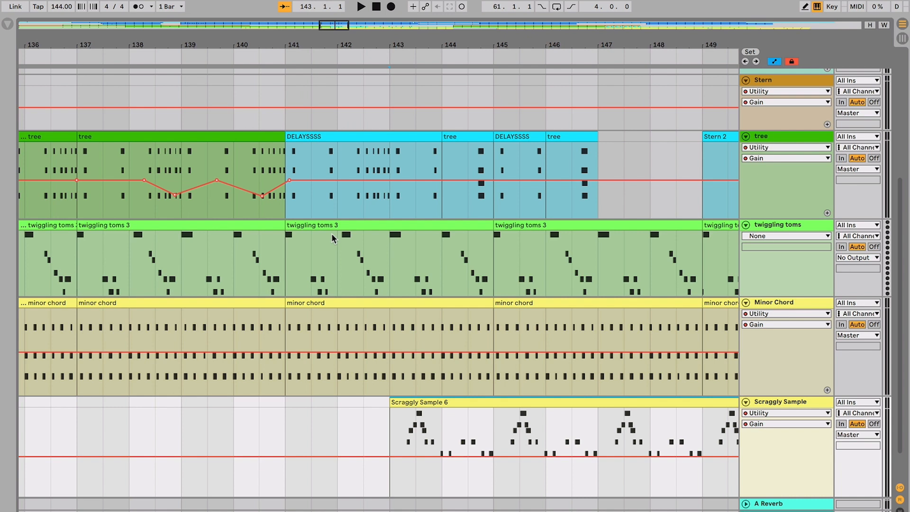
pyautogui.click(122, 137)
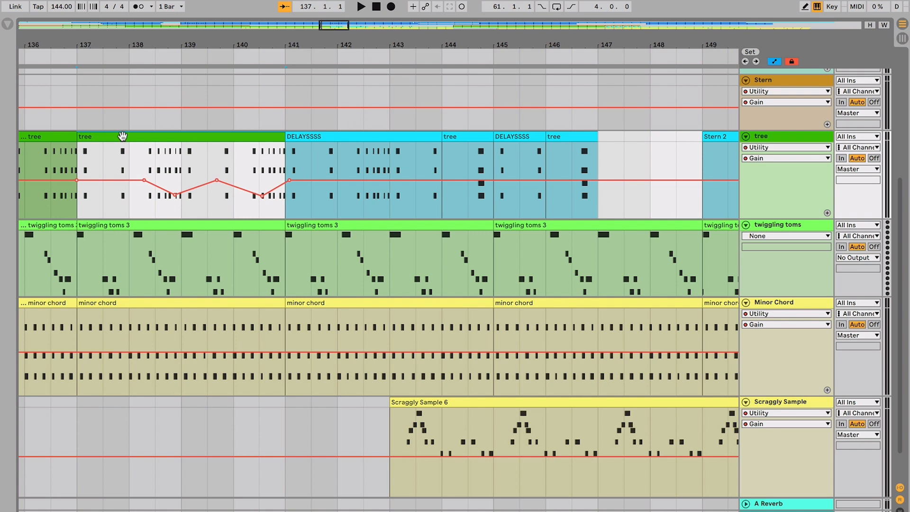
pyautogui.click(174, 170)
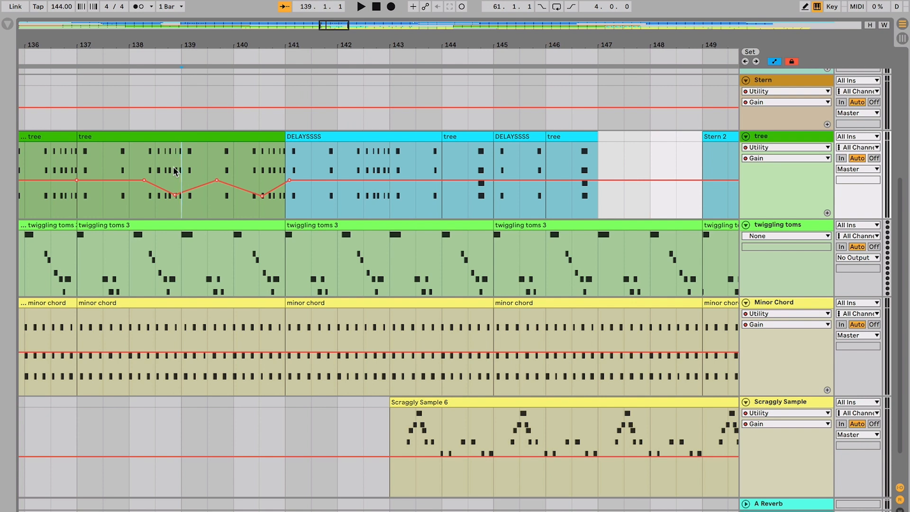
pyautogui.click(148, 137)
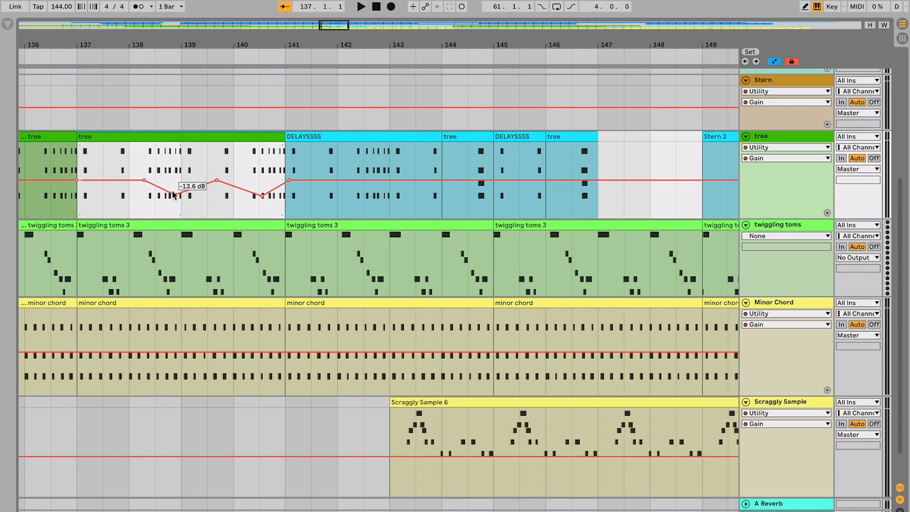
pyautogui.click(264, 136)
pyautogui.click(396, 132)
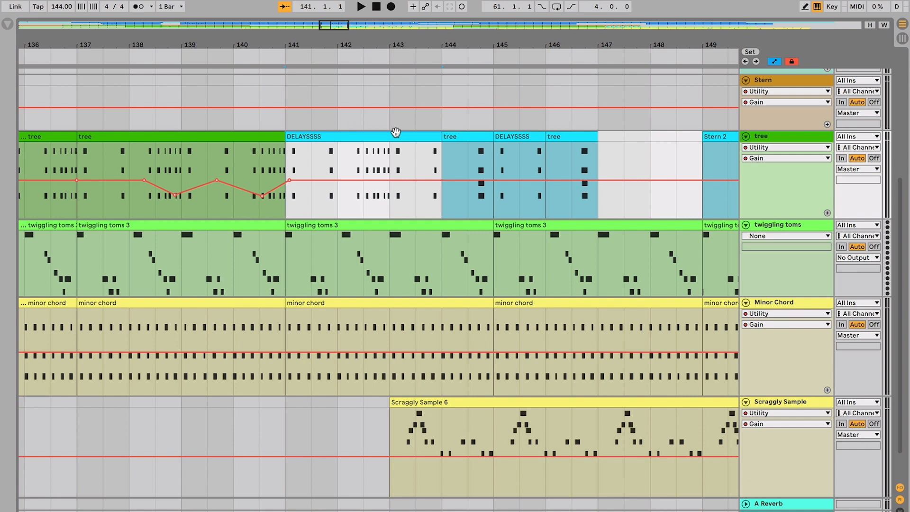
# - Listen to the arrangement from the tree clip at bar 137 up to bar 147, and inspect the Scraggly Sample 6 clip
pyautogui.click(277, 136)
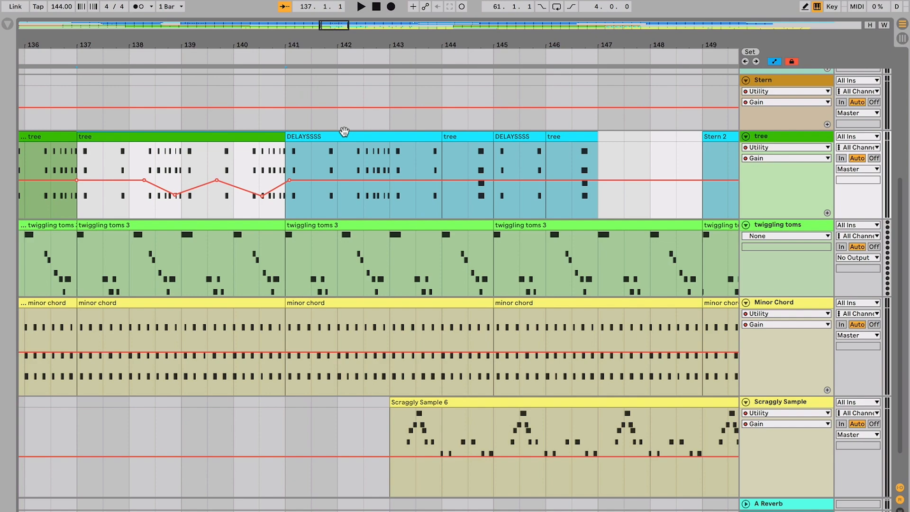
pyautogui.press('space')
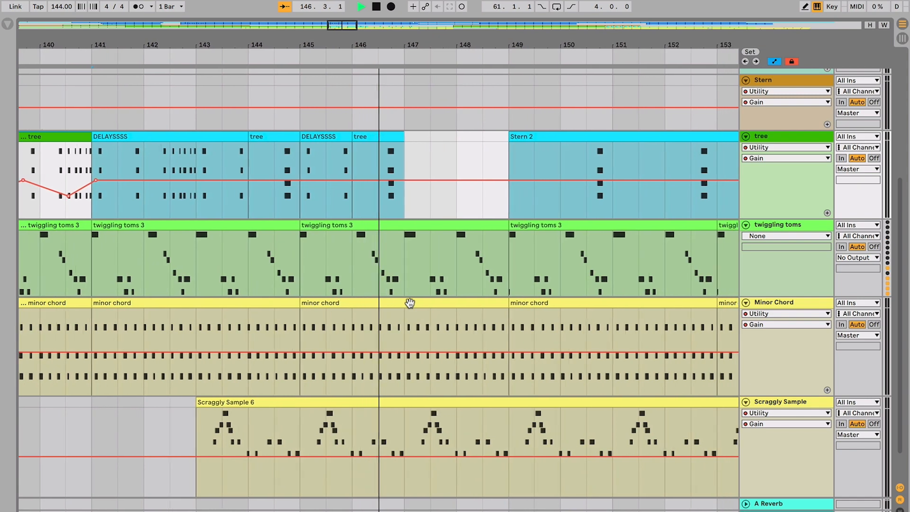
pyautogui.press('space')
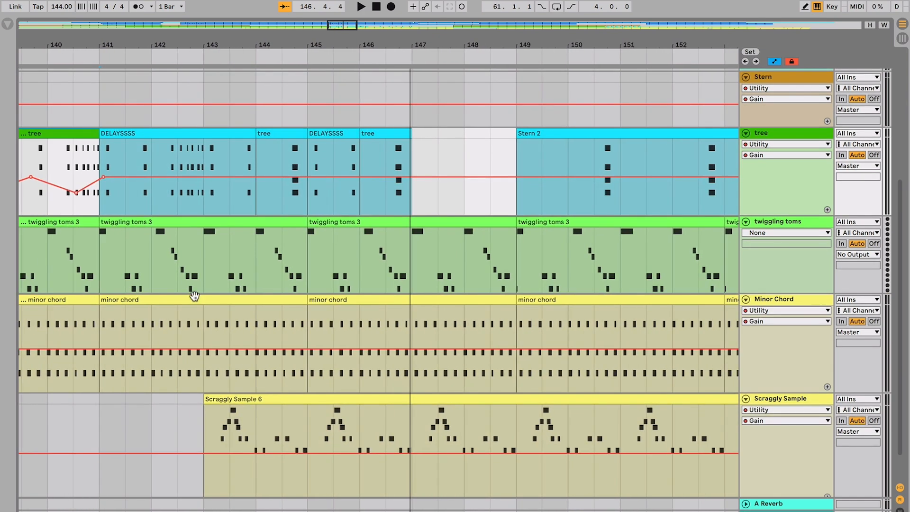
pyautogui.hscroll(-2, 194, 296)
pyautogui.scroll(1, 255, 363)
pyautogui.press('-')
pyautogui.press('-')
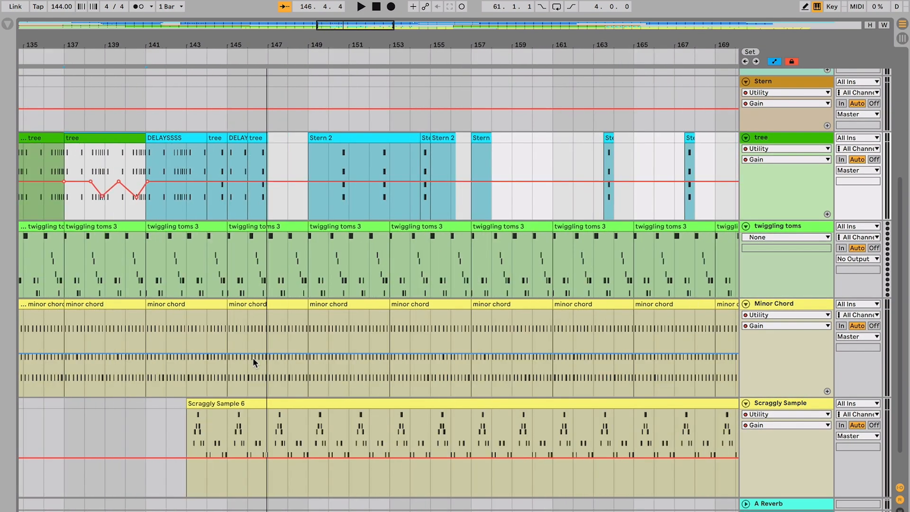
pyautogui.press('+')
pyautogui.press('+')
pyautogui.hscroll(2, 253, 359)
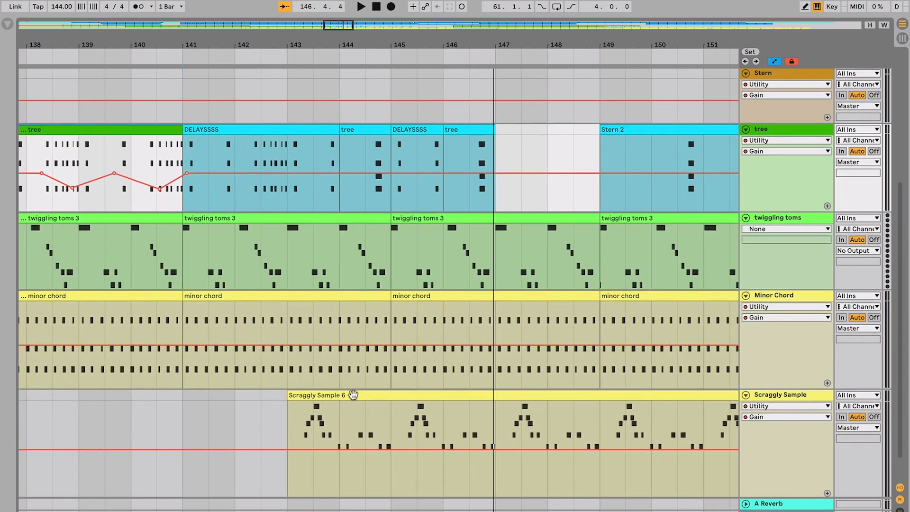
pyautogui.hscroll(2, 353, 395)
pyautogui.click(353, 395)
pyautogui.hscroll(1, 354, 396)
pyautogui.click(353, 394)
pyautogui.hscroll(2, 353, 394)
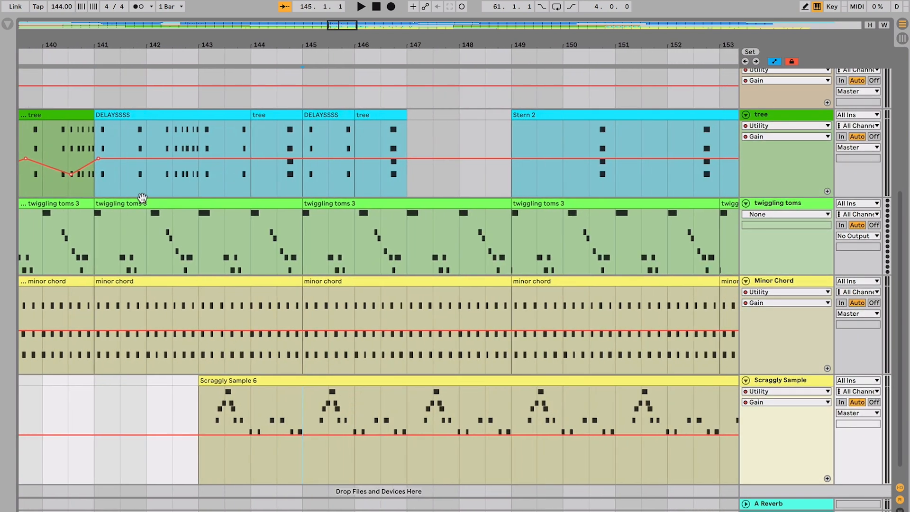
pyautogui.hscroll(1, 364, 317)
pyautogui.scroll(-1, 364, 317)
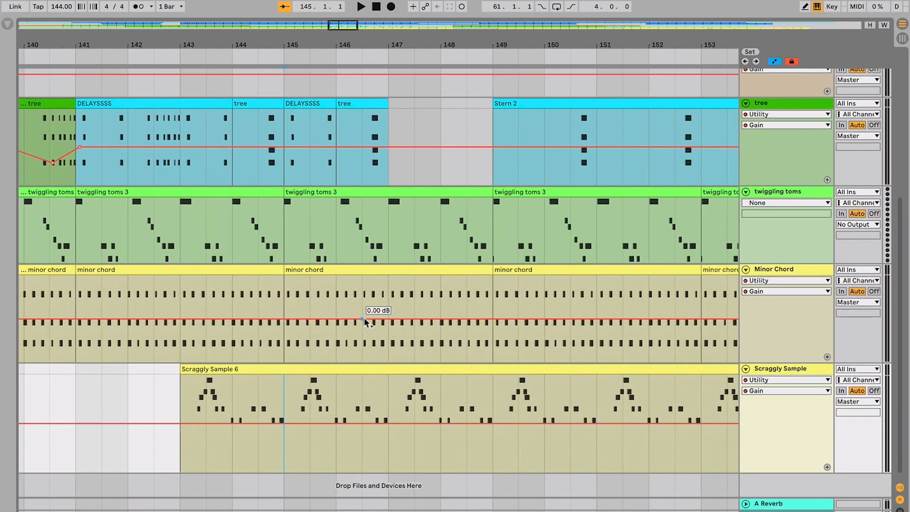
# - Set the start position to bar 147 on the Minor Chord track and listen to the arrangement from there
pyautogui.click(394, 294)
pyautogui.hscroll(2, 408, 297)
pyautogui.scroll(1, 408, 298)
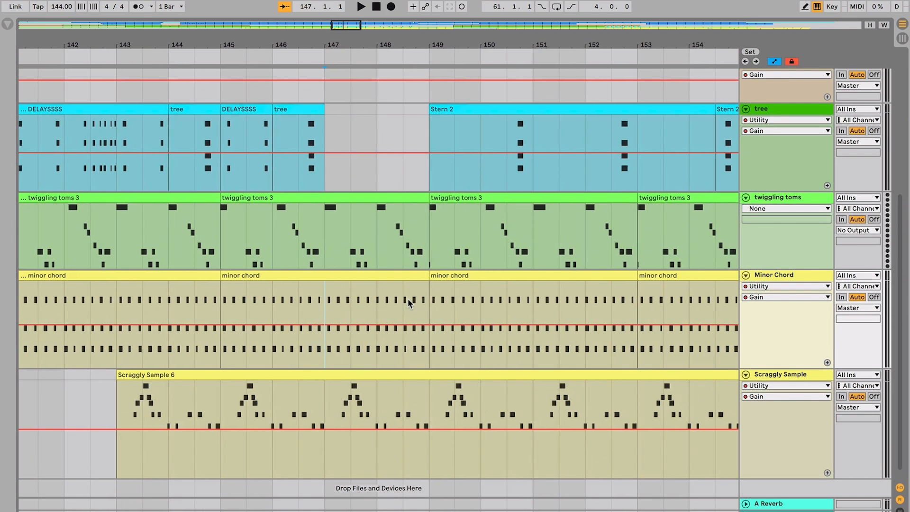
pyautogui.hscroll(2, 410, 302)
pyautogui.scroll(-1, 410, 302)
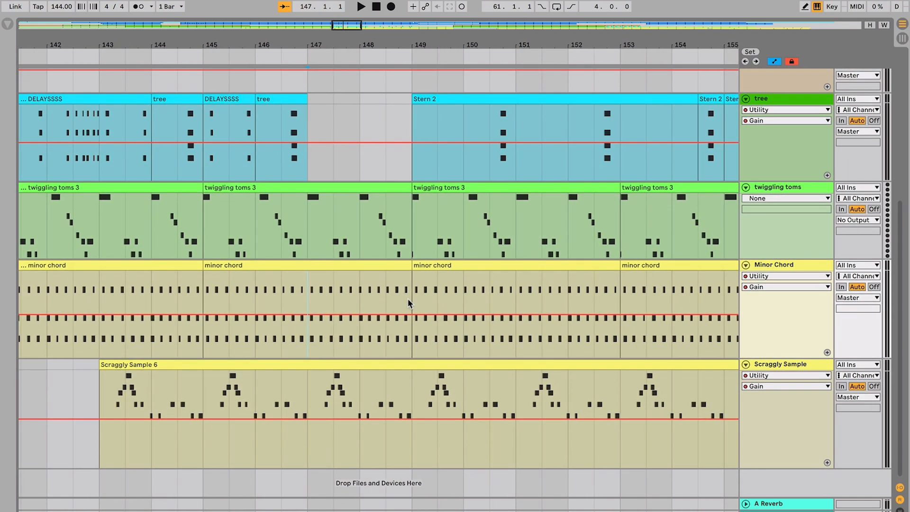
pyautogui.scroll(4, 410, 302)
pyautogui.press('space')
pyautogui.scroll(-2, 410, 302)
pyautogui.hscroll(2, 410, 302)
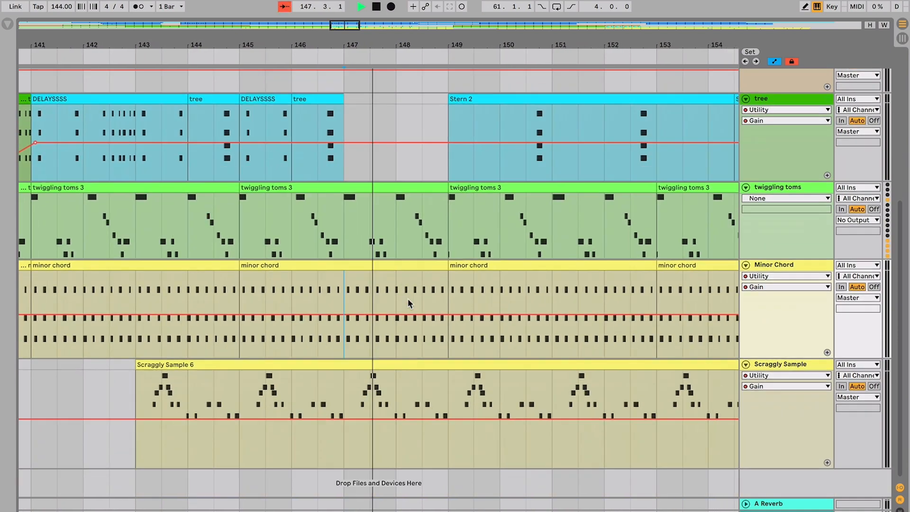
pyautogui.scroll(5, 409, 304)
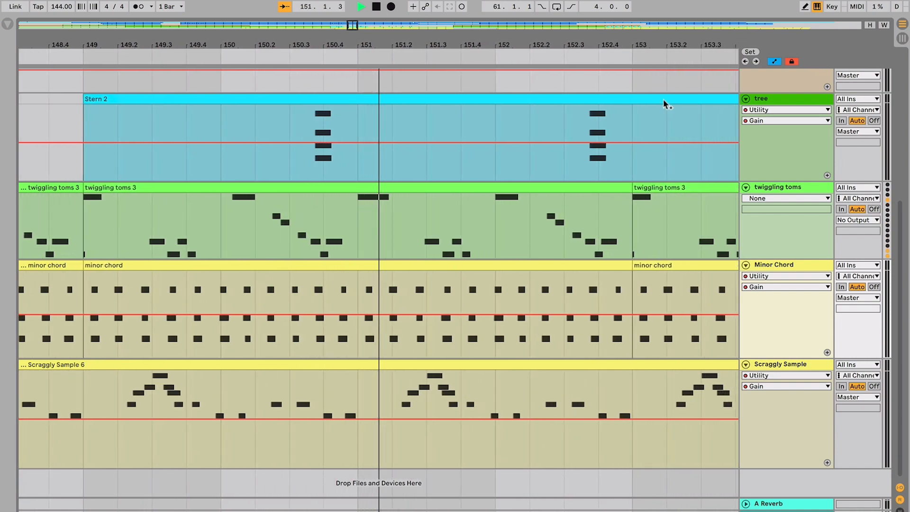
# - Hide the automation, stop playback and rename the Stern 2 clip at bar 149 on the tree track as tree
pyautogui.click(775, 62)
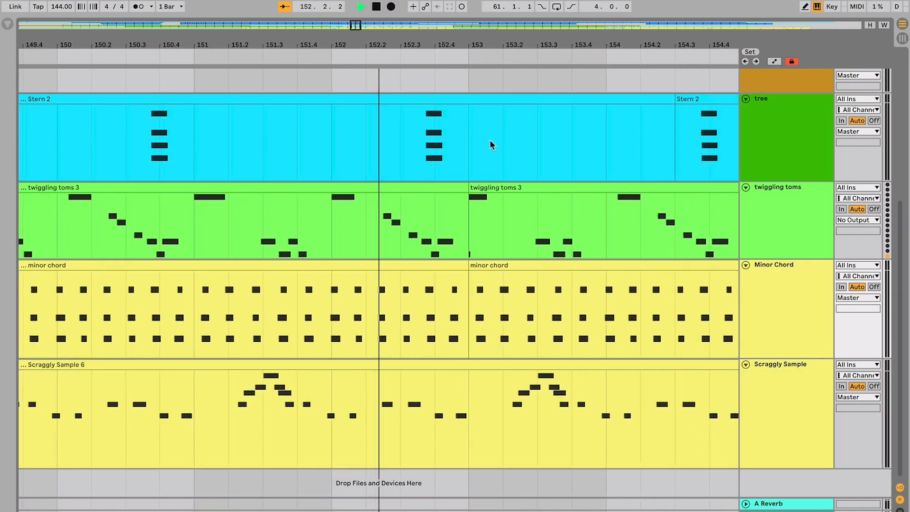
pyautogui.press('-')
pyautogui.press('-')
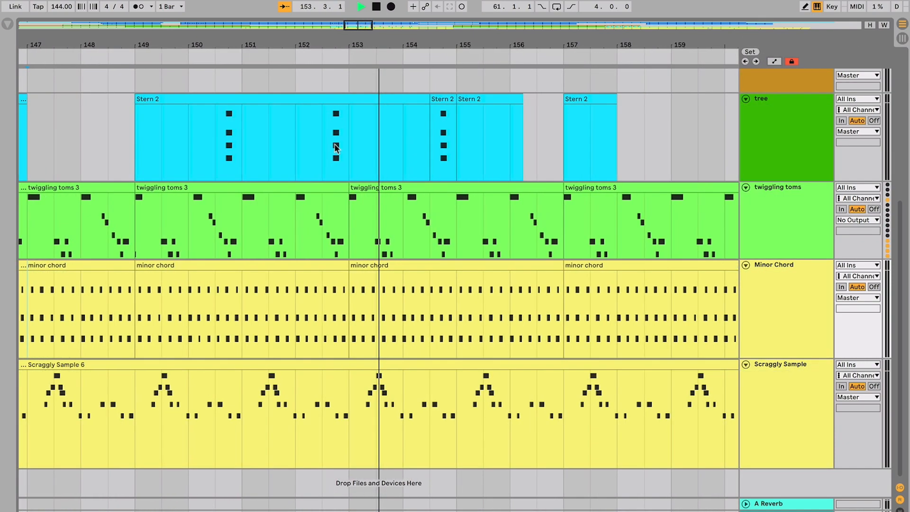
pyautogui.click(308, 109)
pyautogui.press('space')
pyautogui.click(304, 100)
pyautogui.hotkey('ctrl', 'r')
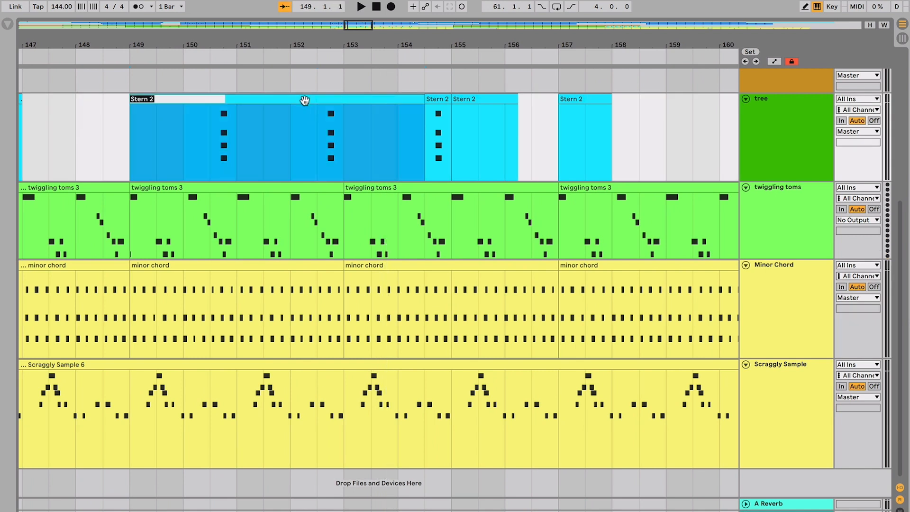
pyautogui.write('tree')
pyautogui.press('Return')
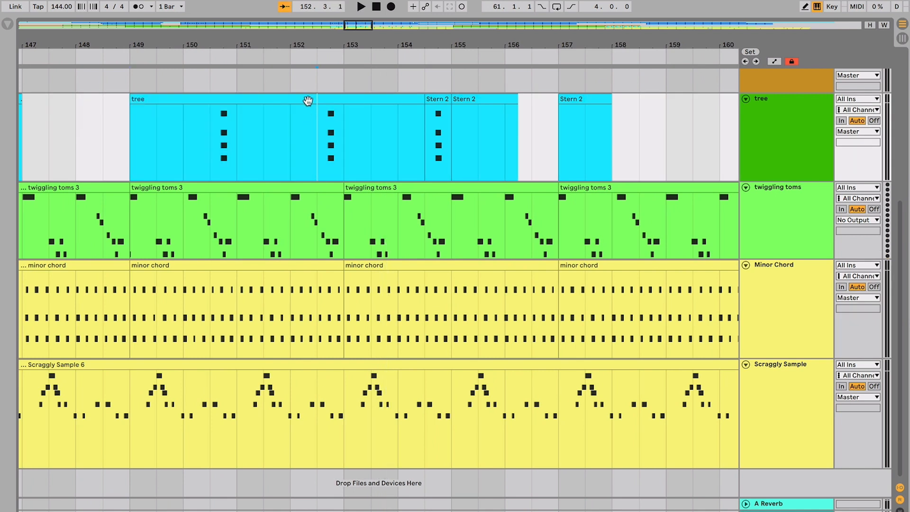
# - Split out the half-bar section of the tree clip at bar 150.3 and paste a copy over the Stern 2 clip at bar 154.3
pyautogui.click(238, 126)
pyautogui.click(209, 127)
pyautogui.hotkey('ctrl', 'e')
pyautogui.click(220, 98)
pyautogui.hotkey('ctrl', 'c')
pyautogui.click(421, 120)
pyautogui.hotkey('ctrl', 'v')
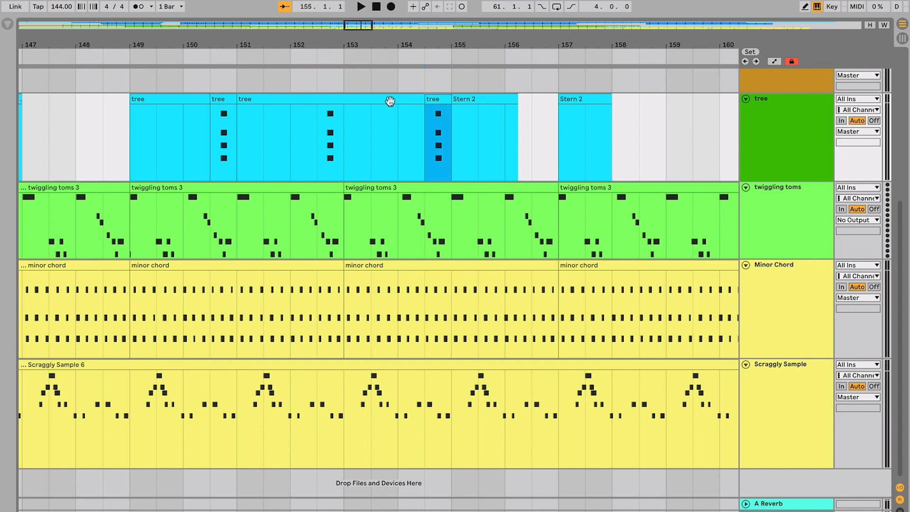
# - Delete the Stern 2 clips at bars 155 and 157 on the tree track
pyautogui.click(479, 95)
pyautogui.press('Delete')
pyautogui.click(579, 101)
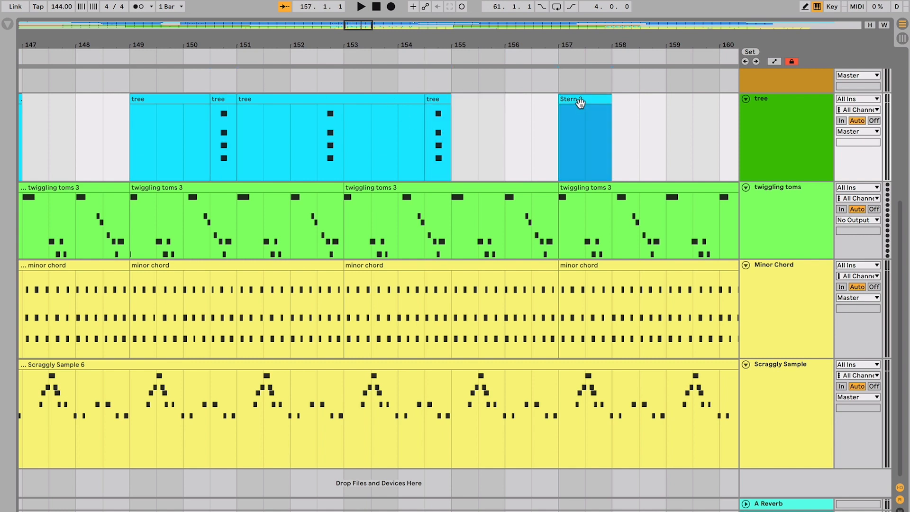
pyautogui.hscroll(-2, 388, 128)
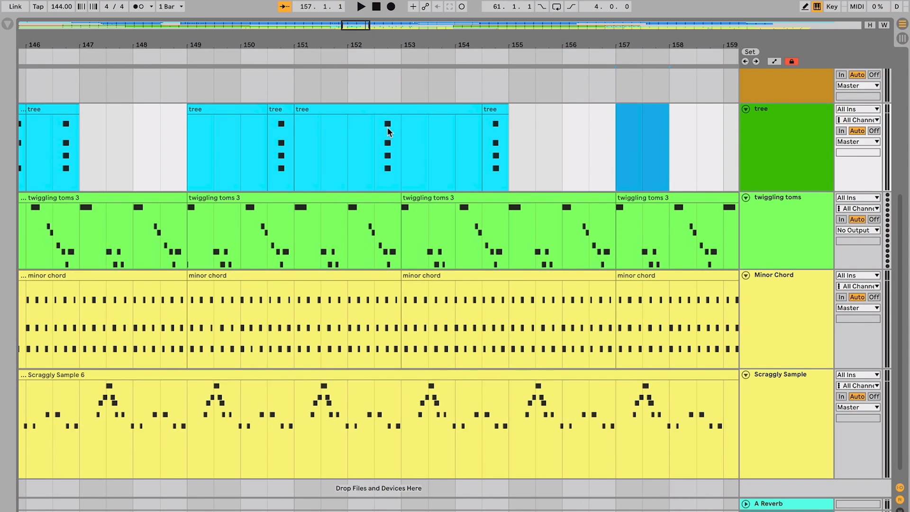
# - Review the tree track's clips between bars 138 and 153
pyautogui.press('-')
pyautogui.press('-')
pyautogui.click(225, 114)
pyautogui.press('+')
pyautogui.press('+')
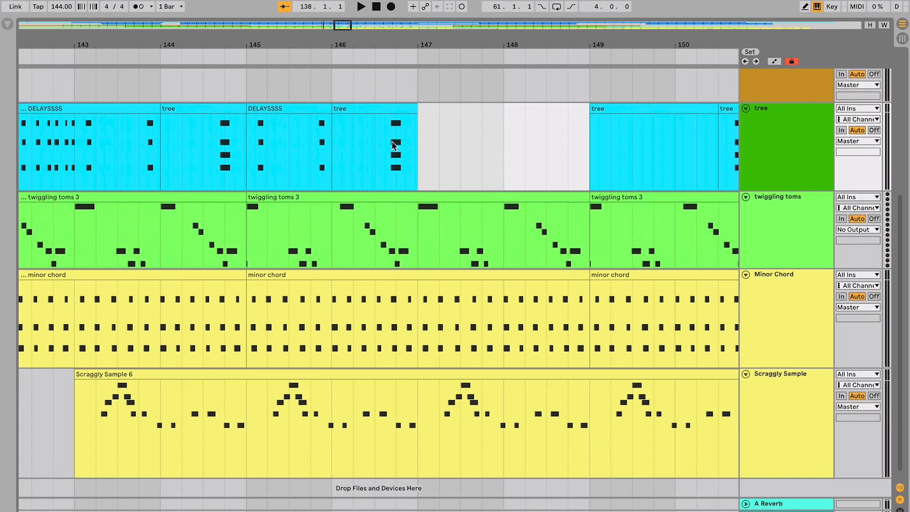
pyautogui.hscroll(2, 392, 141)
pyautogui.click(514, 152)
pyautogui.hscroll(4, 514, 151)
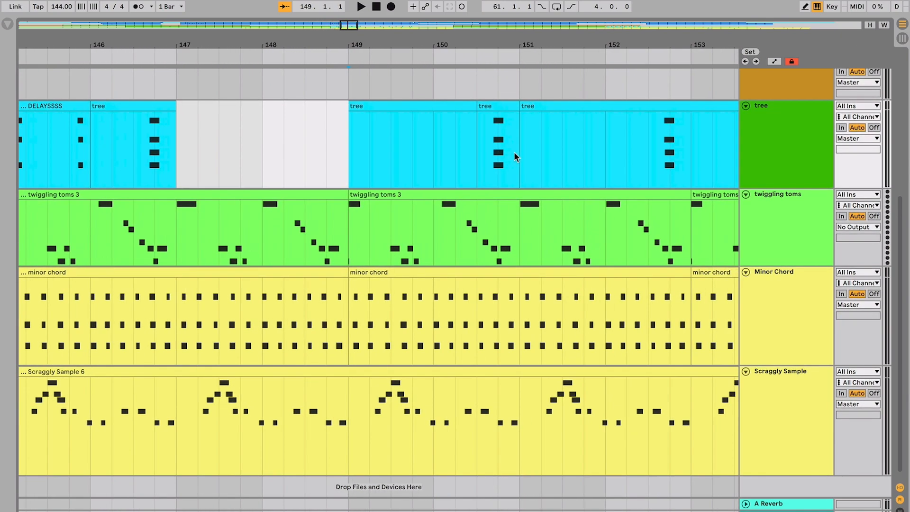
pyautogui.click(475, 154)
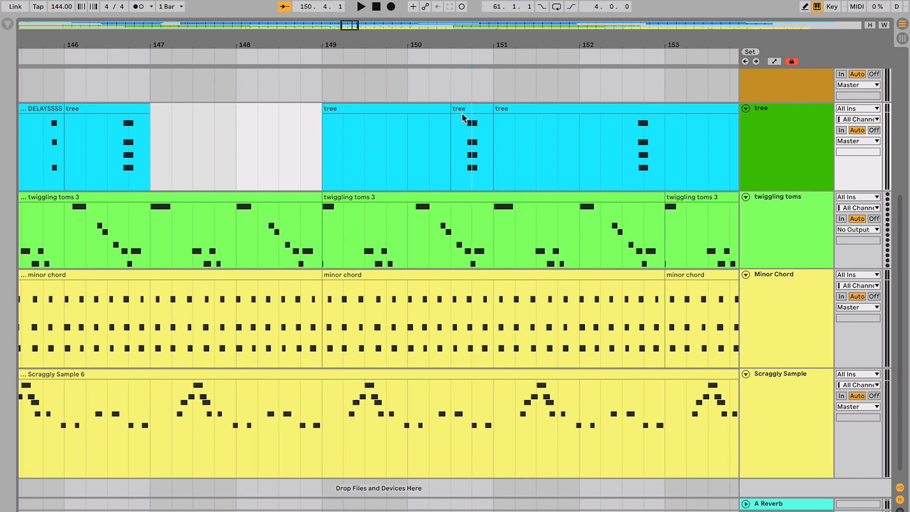
# - Try deleting the tree clip at bar 149, and undo the deletion
pyautogui.click(464, 118)
pyautogui.click(435, 111)
pyautogui.hscroll(2, 449, 111)
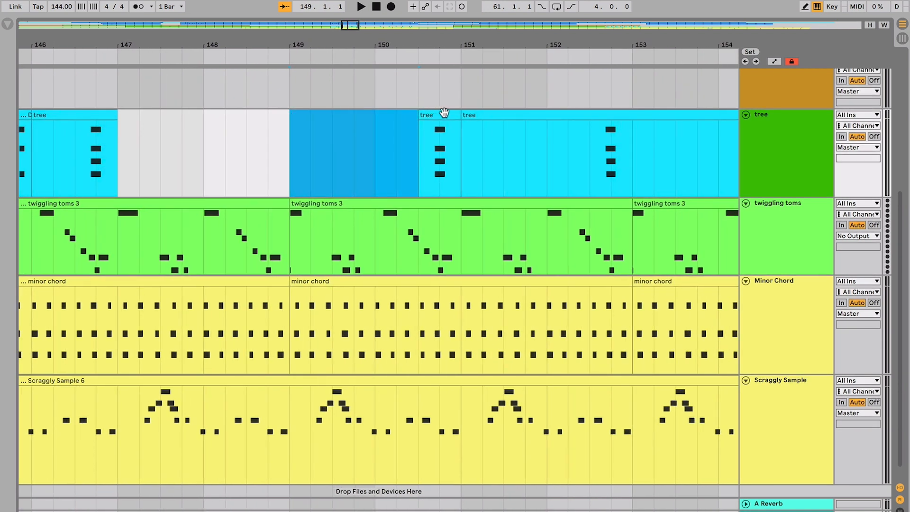
pyautogui.hotkey('ctrl', 'z')
# - Consolidate the two adjacent tree clips between bars 149 and 151 into a single clip
pyautogui.click(449, 114)
pyautogui.keyDown('shift'); pyautogui.click(401, 112); pyautogui.keyUp('shift')
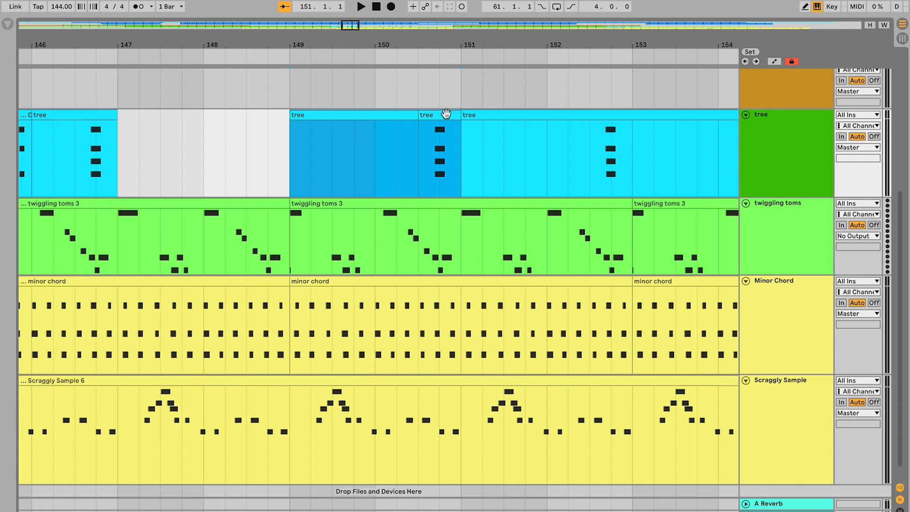
pyautogui.hotkey('ctrl', 'j')
# - Examine the tree track's clip layout and gaps from bar 138 to bar 161
pyautogui.hscroll(2, 578, 132)
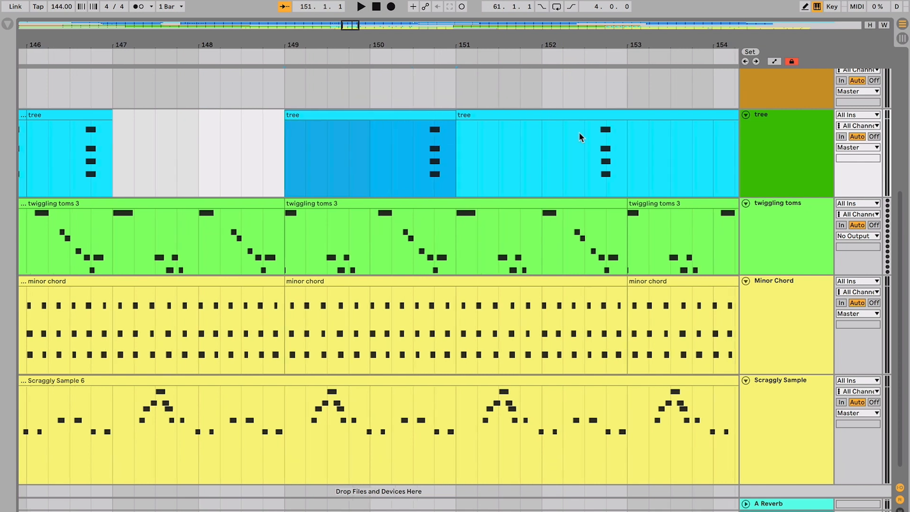
pyautogui.press('-')
pyautogui.press('-')
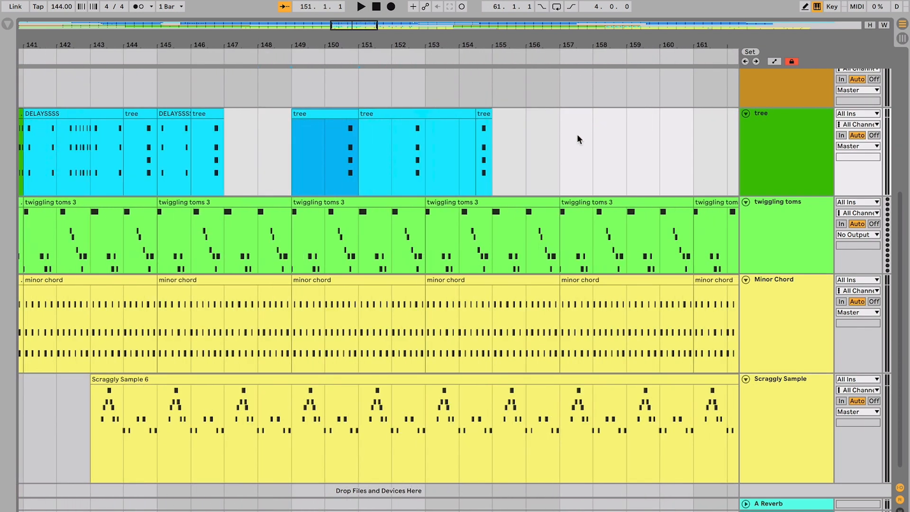
pyautogui.hscroll(-3, 94, 154)
pyautogui.scroll(-1, 94, 154)
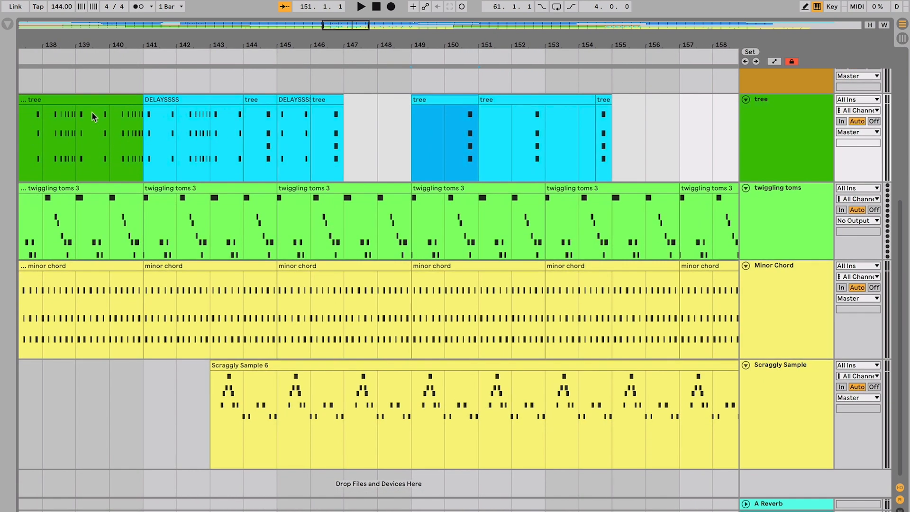
pyautogui.hscroll(1, 313, 161)
pyautogui.click(415, 157)
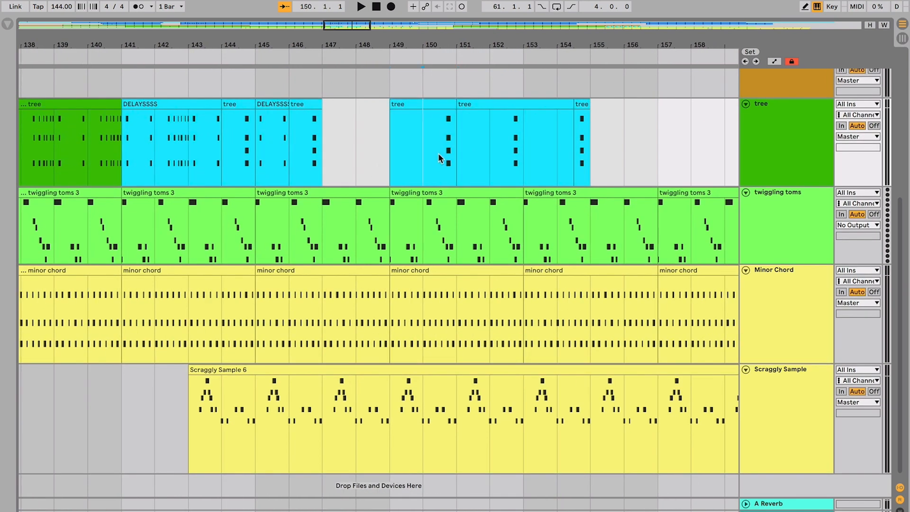
pyautogui.hscroll(1, 426, 155)
pyautogui.press('+')
pyautogui.hscroll(1, 439, 154)
pyautogui.scroll(1, 439, 154)
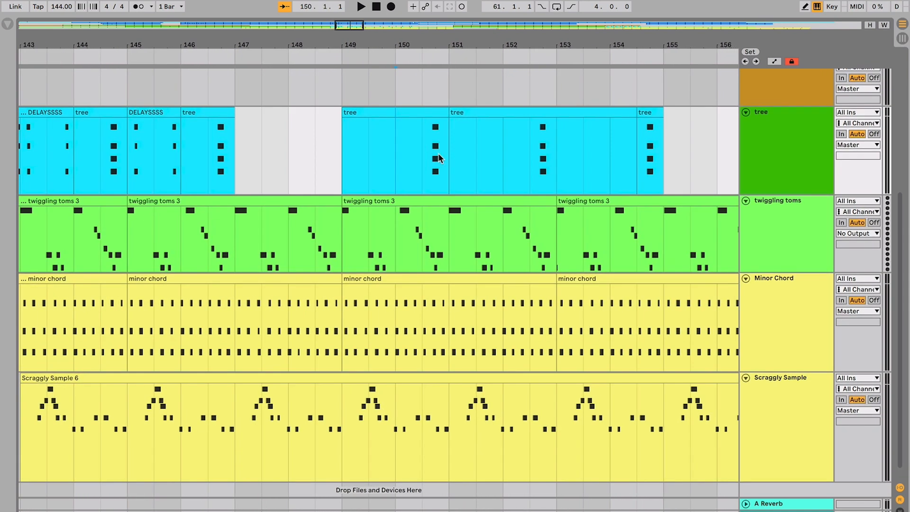
pyautogui.click(427, 152)
pyautogui.hscroll(1, 420, 123)
pyautogui.scroll(1, 420, 123)
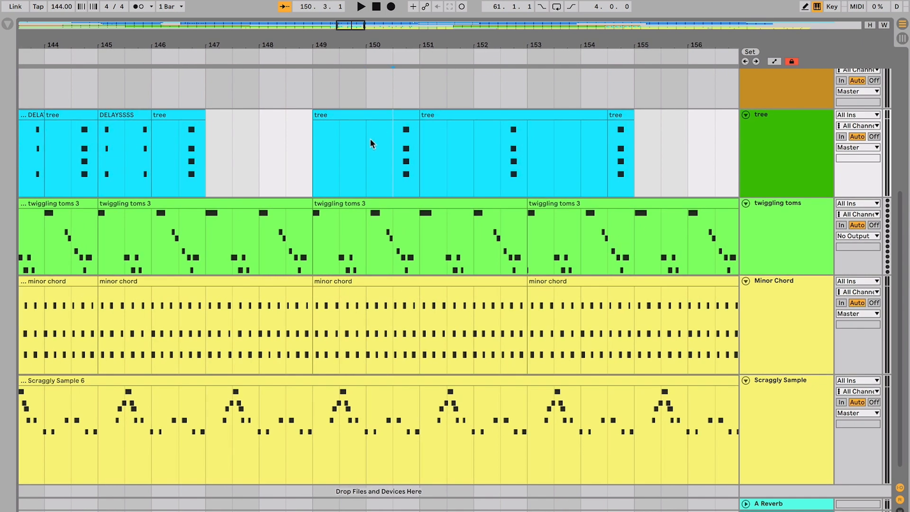
pyautogui.hscroll(1, 458, 200)
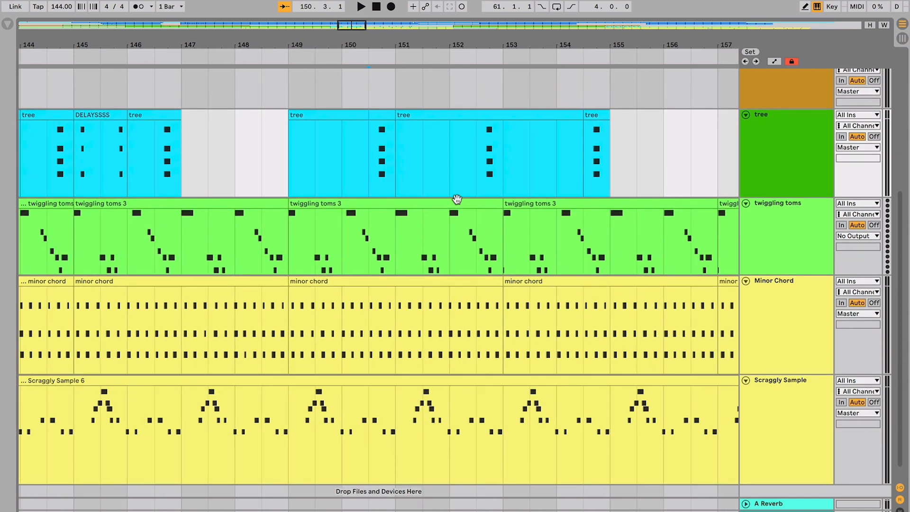
pyautogui.scroll(1, 457, 199)
pyautogui.click(291, 165)
pyautogui.click(705, 184)
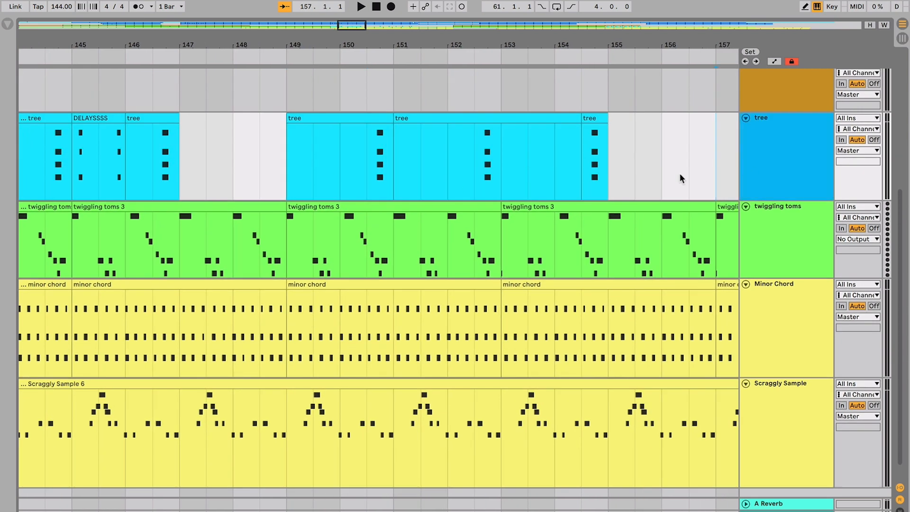
pyautogui.hscroll(-2, 468, 181)
pyautogui.scroll(-1, 469, 181)
pyautogui.scroll(3, 457, 191)
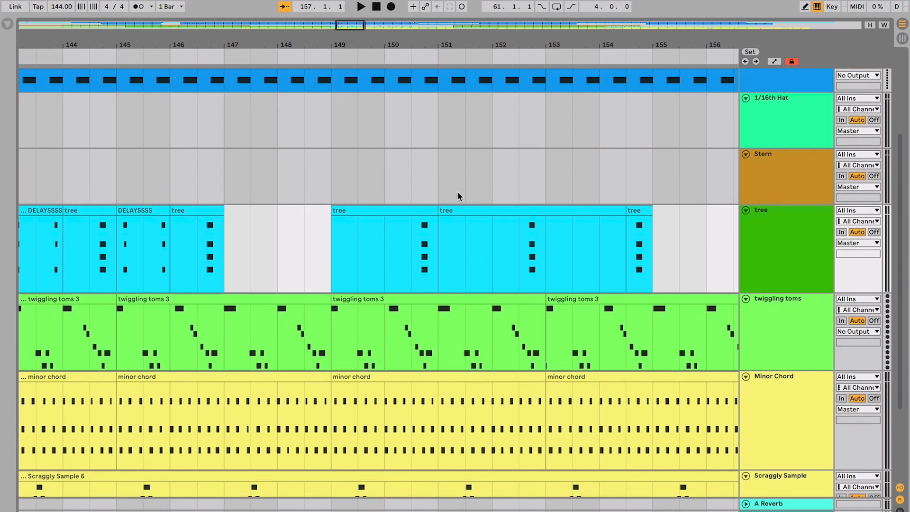
# - Inspect the consolidated tree clip at bar 149, including its last half bar, and compare it with the tree clip at bar 137
pyautogui.click(420, 208)
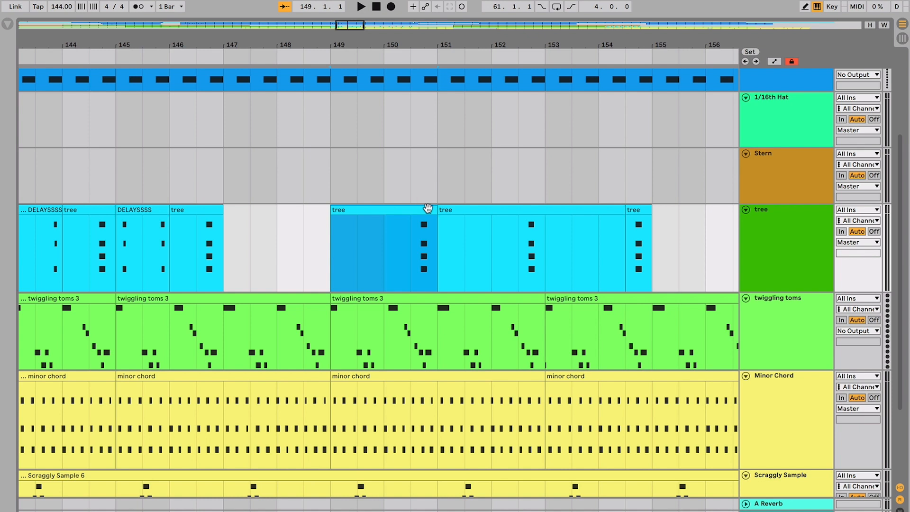
pyautogui.click(380, 234)
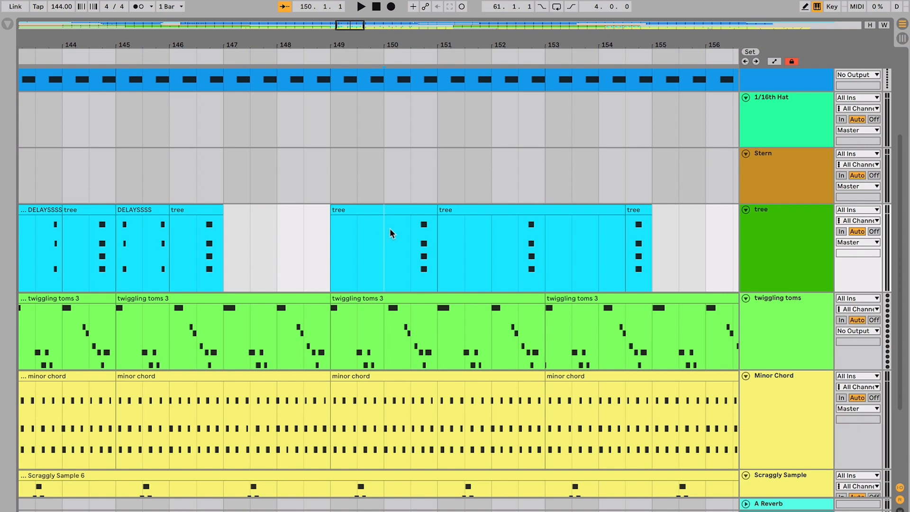
pyautogui.click(373, 210)
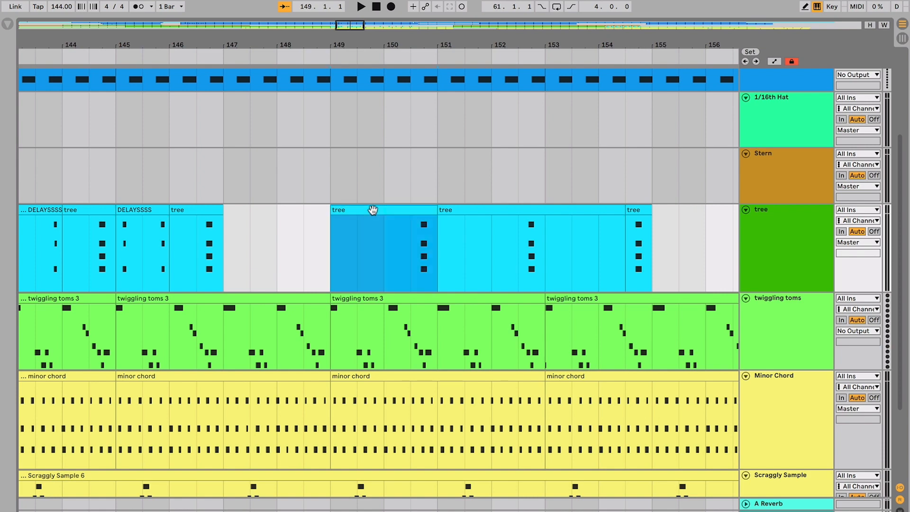
pyautogui.scroll(-1, 377, 225)
pyautogui.click(388, 229)
pyautogui.hscroll(-10, 389, 229)
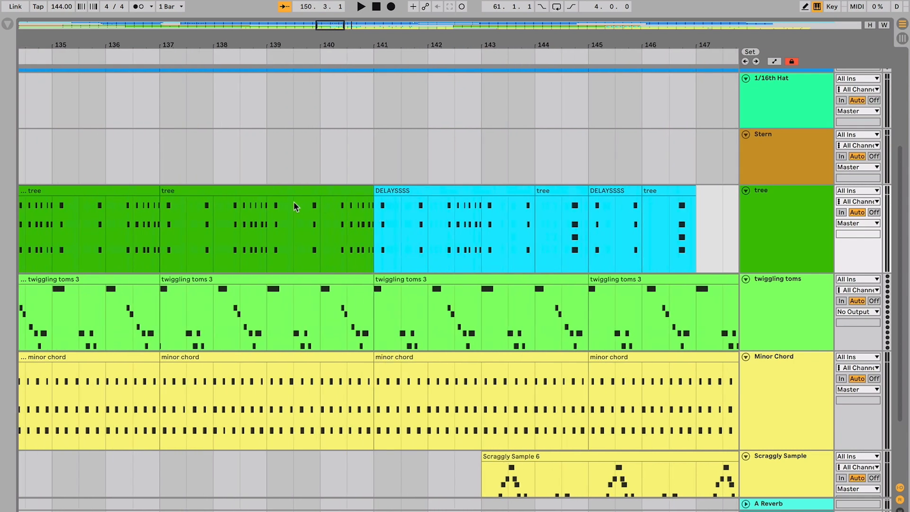
pyautogui.click(290, 193)
pyautogui.hscroll(9, 310, 217)
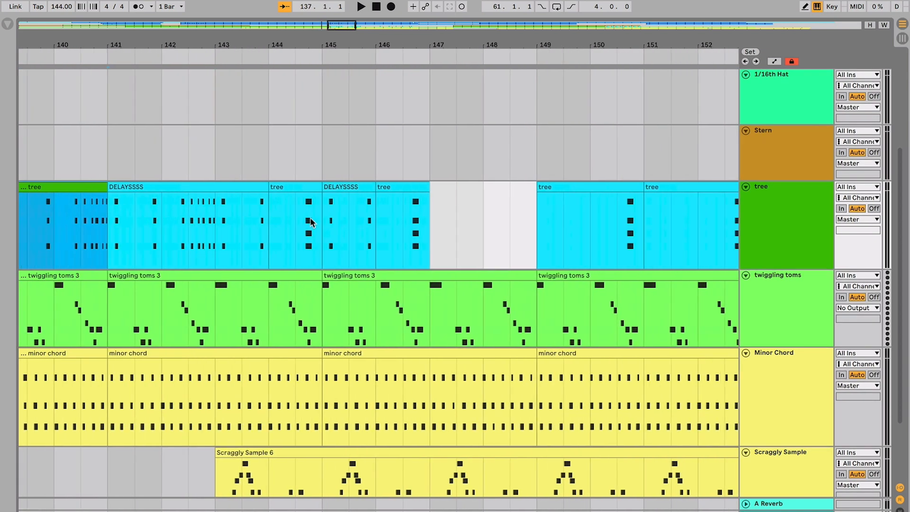
pyautogui.moveTo(409, 215); pyautogui.dragTo(443, 216)
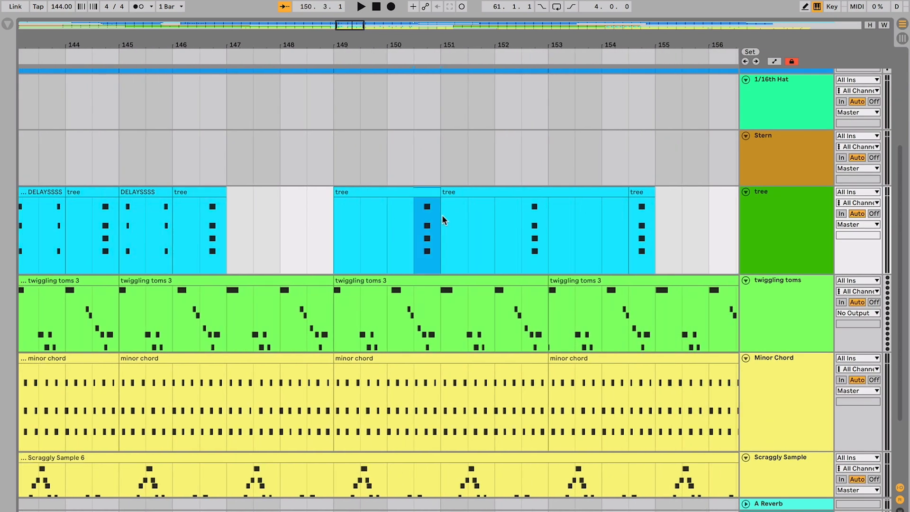
pyautogui.click(401, 193)
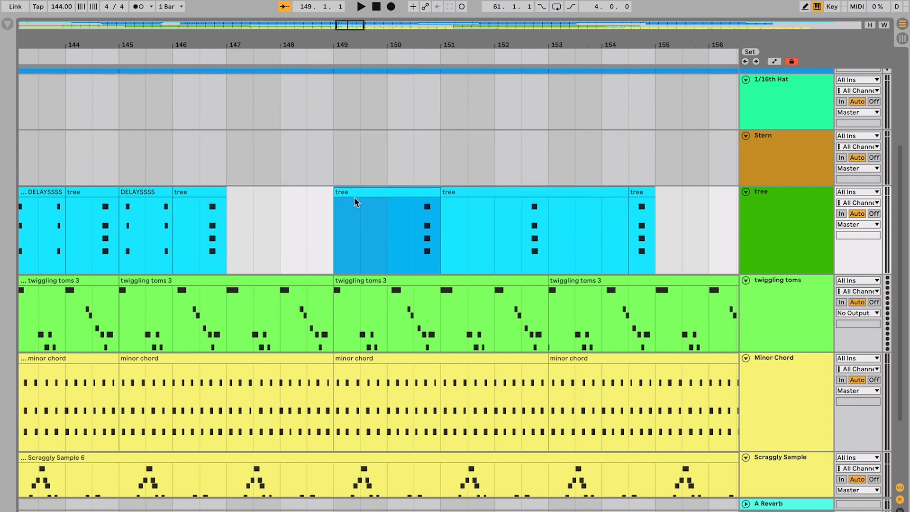
# - Check the note pattern of the bar 149 tree clip against the bar 137 tree clip and the DELAYSSSS clips that follow it
pyautogui.click(421, 262)
pyautogui.hscroll(2, 416, 249)
pyautogui.scroll(-1, 417, 249)
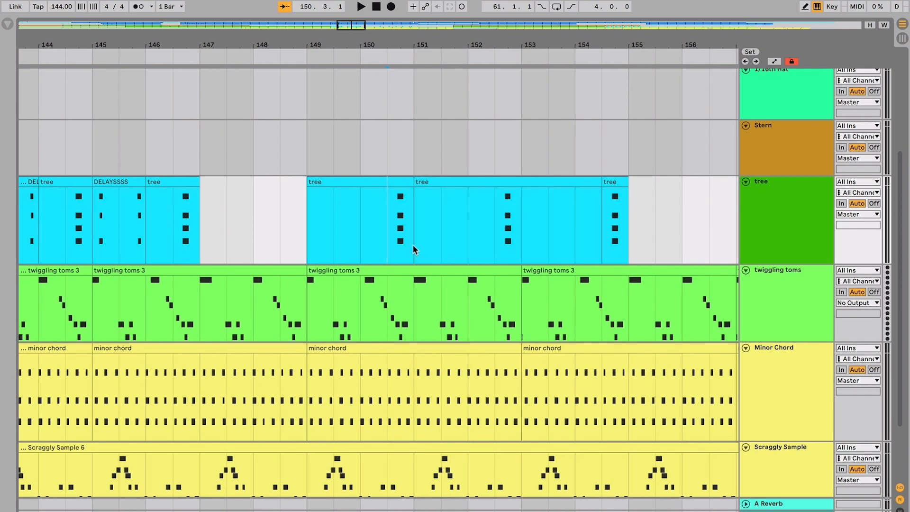
pyautogui.scroll(-1, 397, 190)
pyautogui.hscroll(1, 398, 191)
pyautogui.click(396, 177)
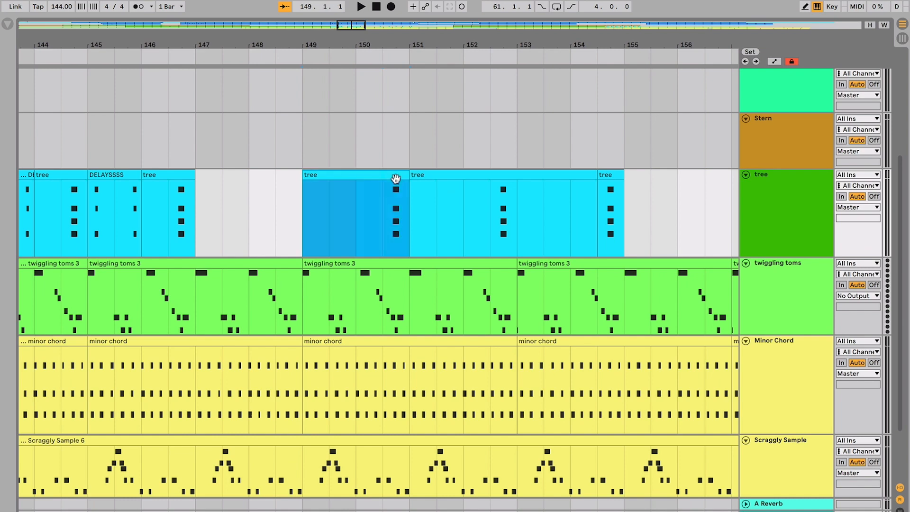
pyautogui.hscroll(-1, 395, 193)
pyautogui.scroll(1, 396, 193)
pyautogui.click(400, 203)
pyautogui.hscroll(-10, 399, 203)
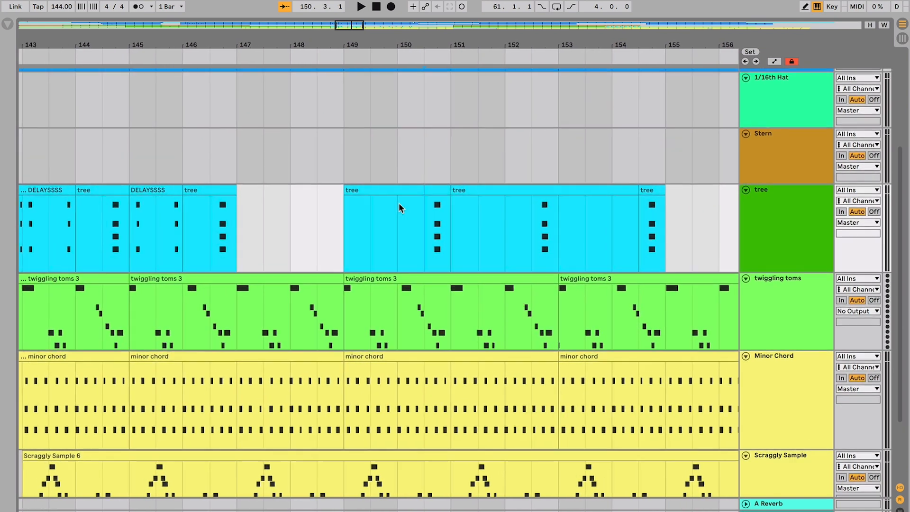
pyautogui.click(333, 189)
pyautogui.click(332, 189)
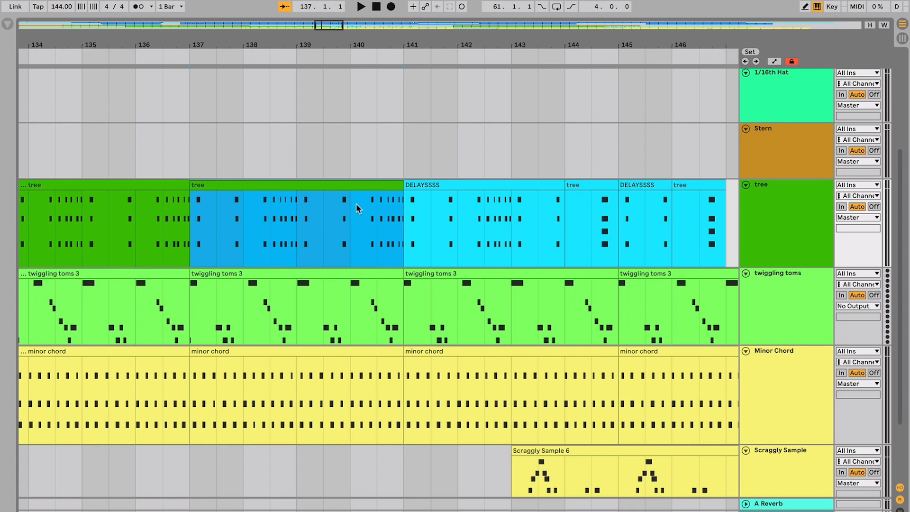
pyautogui.hscroll(10, 285, 277)
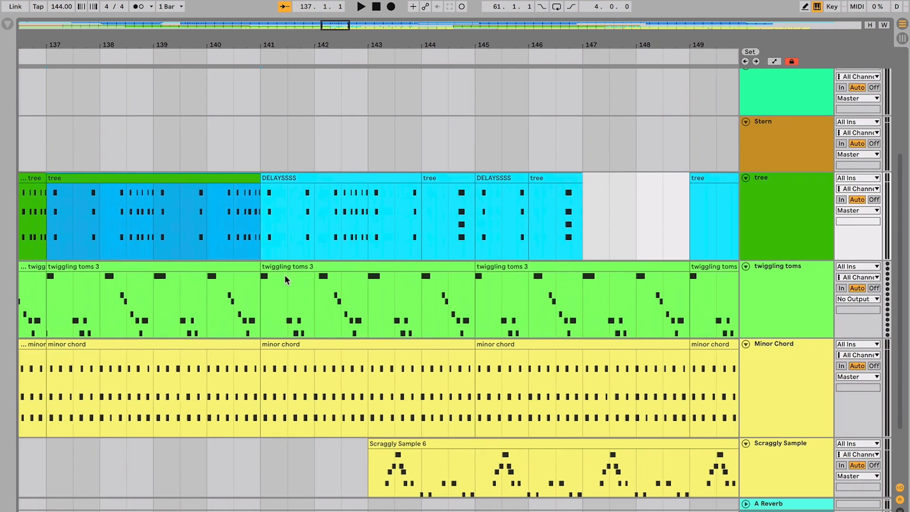
pyautogui.hscroll(3, 285, 275)
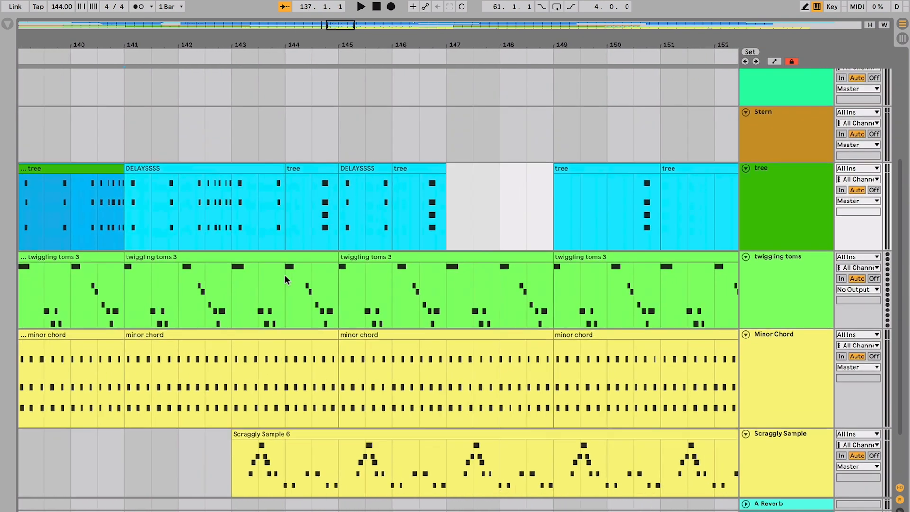
pyautogui.hscroll(-5, 320, 259)
pyautogui.hscroll(5, 242, 241)
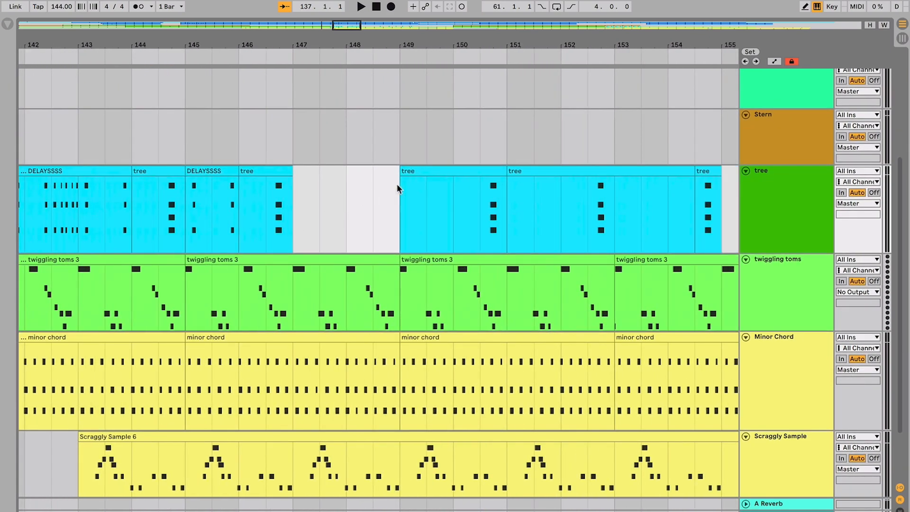
# - Select the tree clip at bar 149, listen briefly from there and stop playback
pyautogui.click(463, 180)
pyautogui.hscroll(3, 463, 175)
pyautogui.scroll(-2, 462, 176)
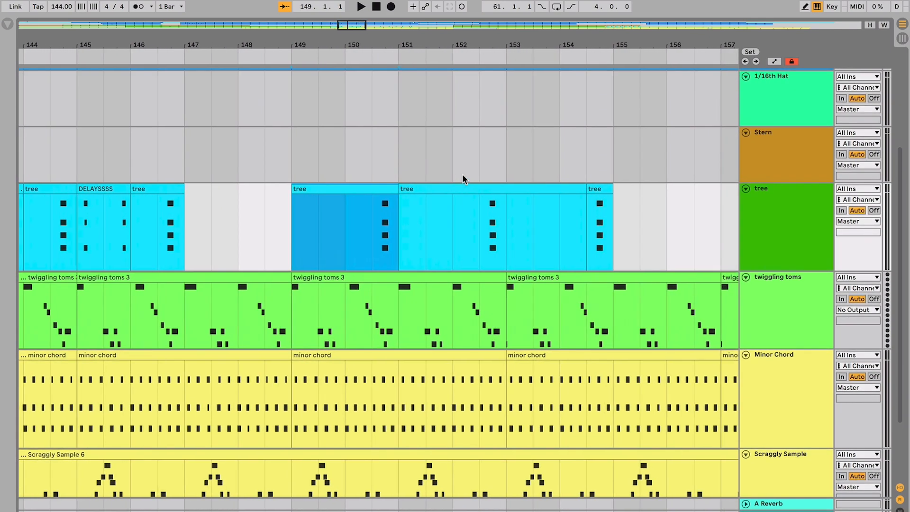
pyautogui.scroll(-1, 465, 180)
pyautogui.hscroll(1, 465, 179)
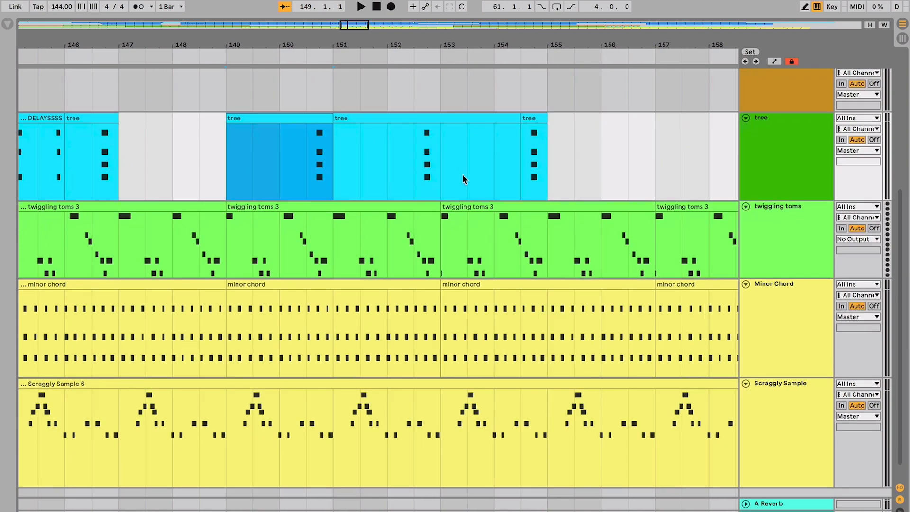
pyautogui.press('-')
pyautogui.press('-')
pyautogui.press('space')
pyautogui.press('+')
pyautogui.press('+')
pyautogui.press('+')
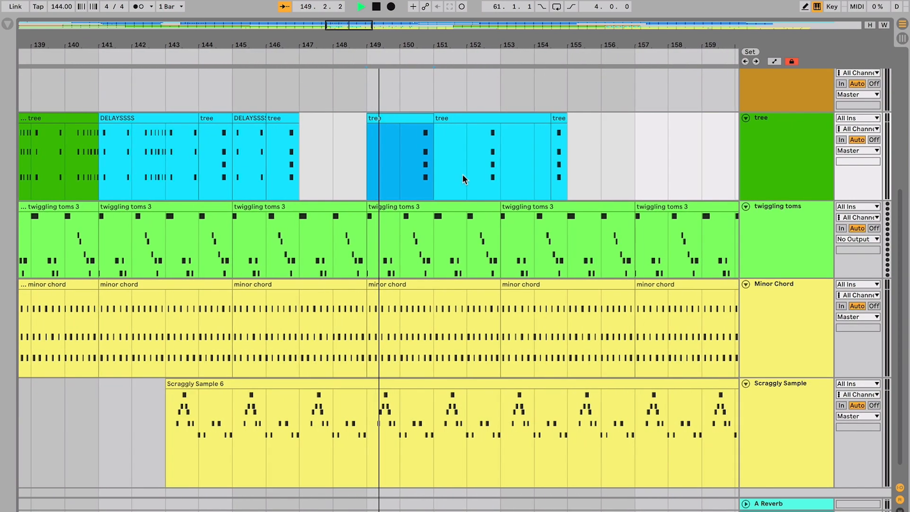
pyautogui.click(462, 175)
pyautogui.press('space')
# - Play from bar 150 beat 3 and listen through the tree track up to the Stern 2 clips around bar 167
pyautogui.click(430, 174)
pyautogui.press('-')
pyautogui.press('-')
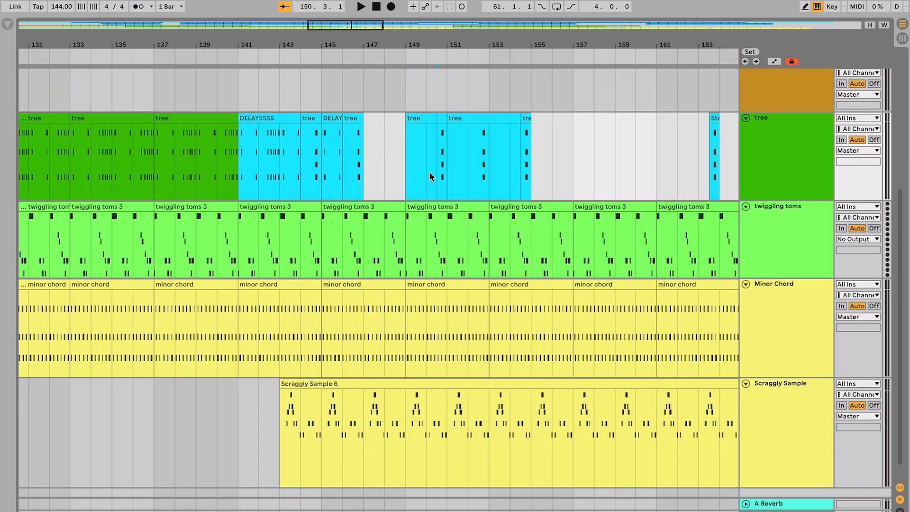
pyautogui.hscroll(3, 430, 174)
pyautogui.scroll(1, 430, 174)
pyautogui.scroll(3, 430, 175)
pyautogui.hscroll(2, 429, 175)
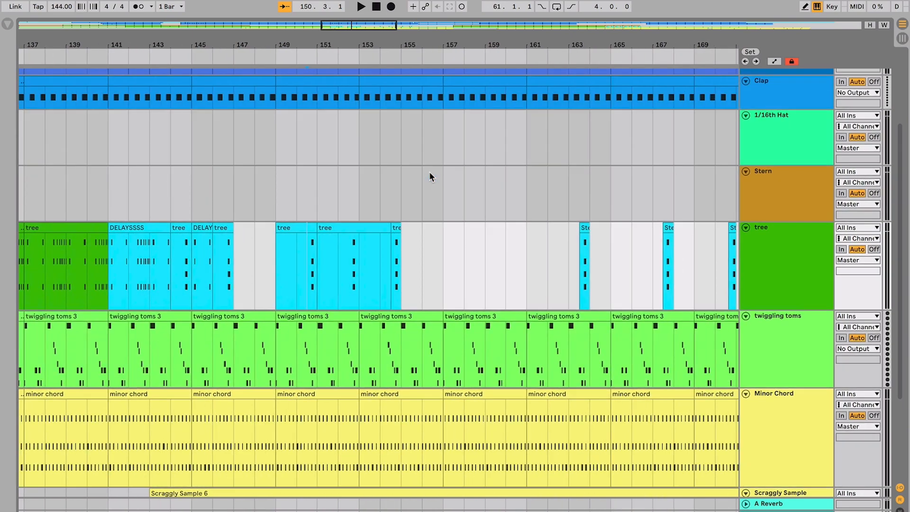
pyautogui.press('space')
pyautogui.scroll(-3, 429, 176)
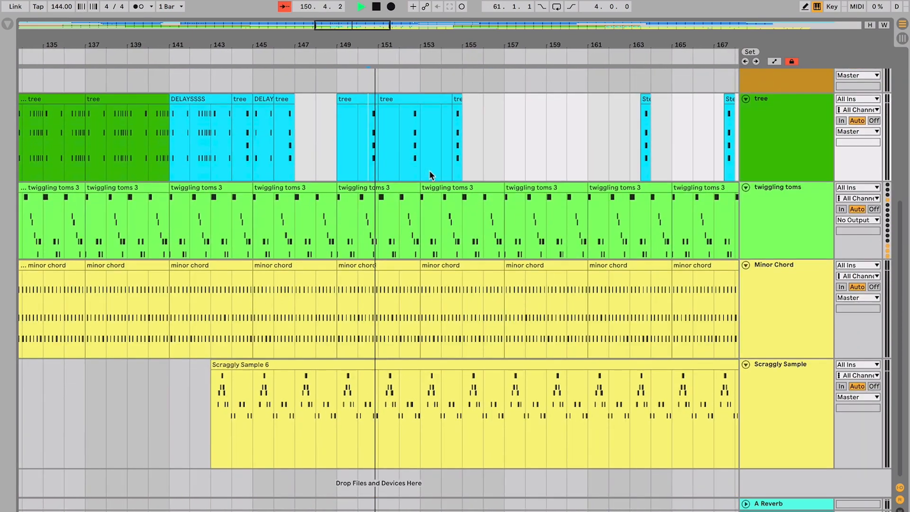
pyautogui.press('+')
pyautogui.press('+')
pyautogui.press('+')
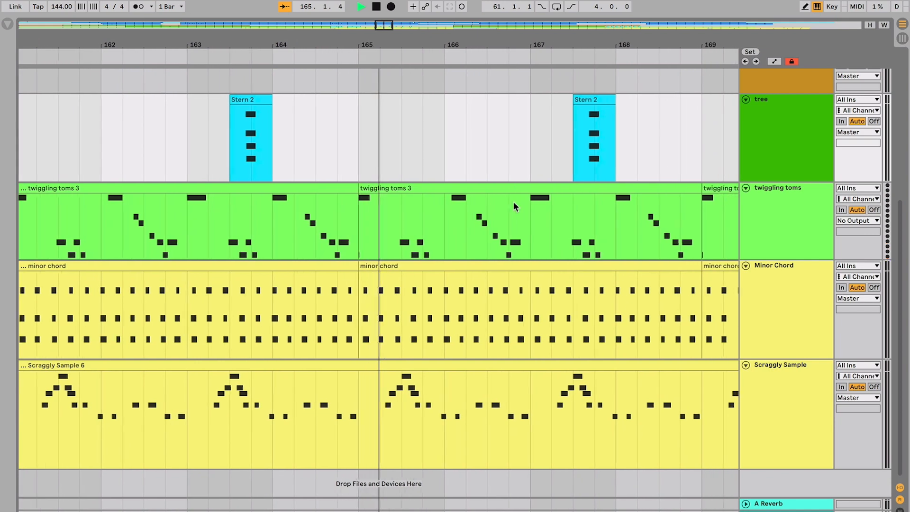
pyautogui.scroll(2, 513, 201)
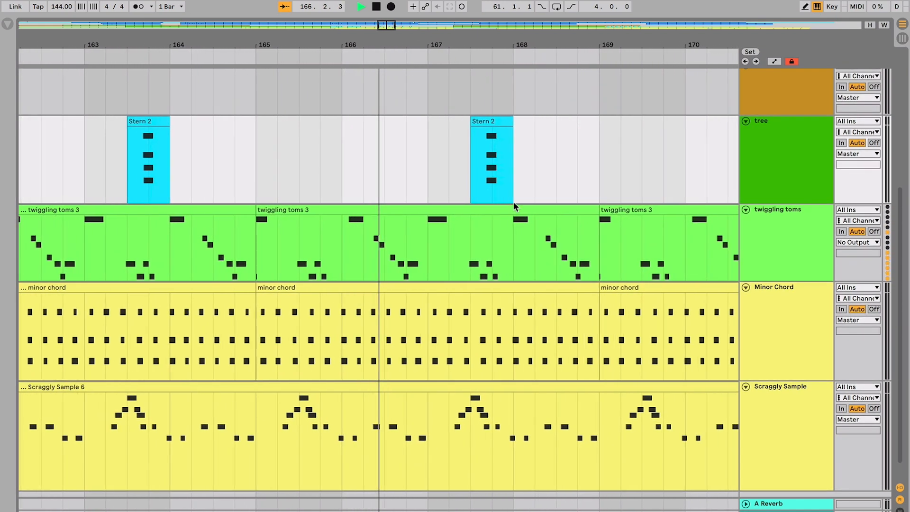
# - Rename the Stern 2 clip at bar 167 on the tree track as tree and copy it
pyautogui.click(412, 123)
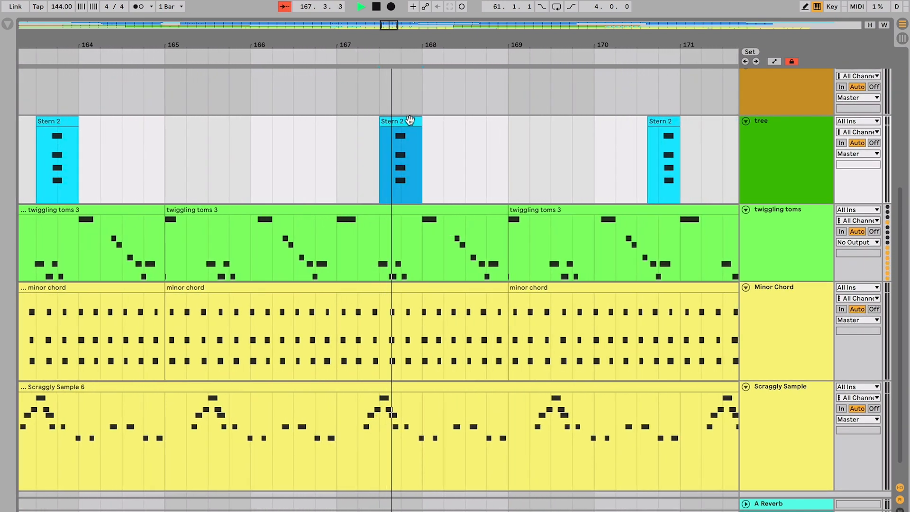
pyautogui.write('tree')
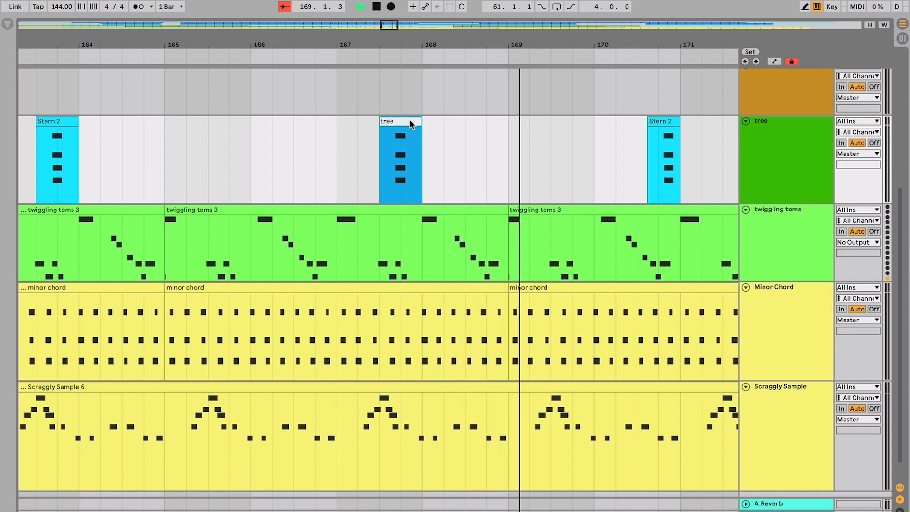
pyautogui.click(508, 112)
pyautogui.click(410, 123)
pyautogui.hotkey('ctrl', 'c')
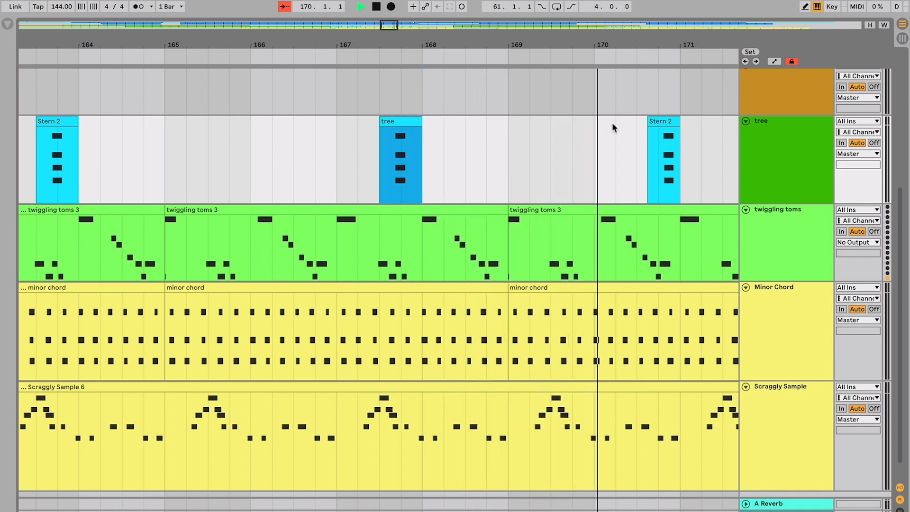
# - Paste the copied tree clip over the Stern 2 clip at bar 170 and again in the second half of bar 173
pyautogui.click(632, 126)
pyautogui.hotkey('ctrl', 'v')
pyautogui.hscroll(7, 635, 128)
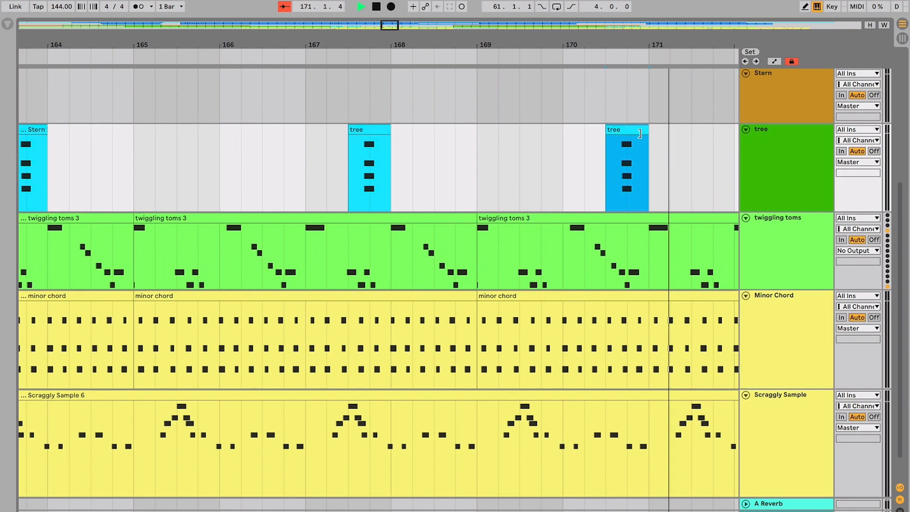
pyautogui.click(504, 148)
pyautogui.hotkey('ctrl', 'v')
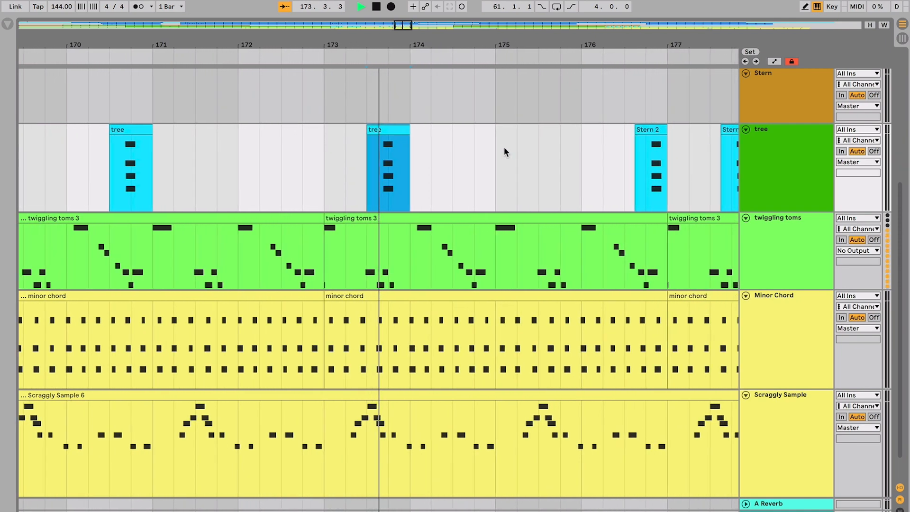
# - Listen on from bar 173 past the remaining Stern 2 clips to bar 181 and stop playback
pyautogui.scroll(1, 504, 146)
pyautogui.hscroll(1, 505, 147)
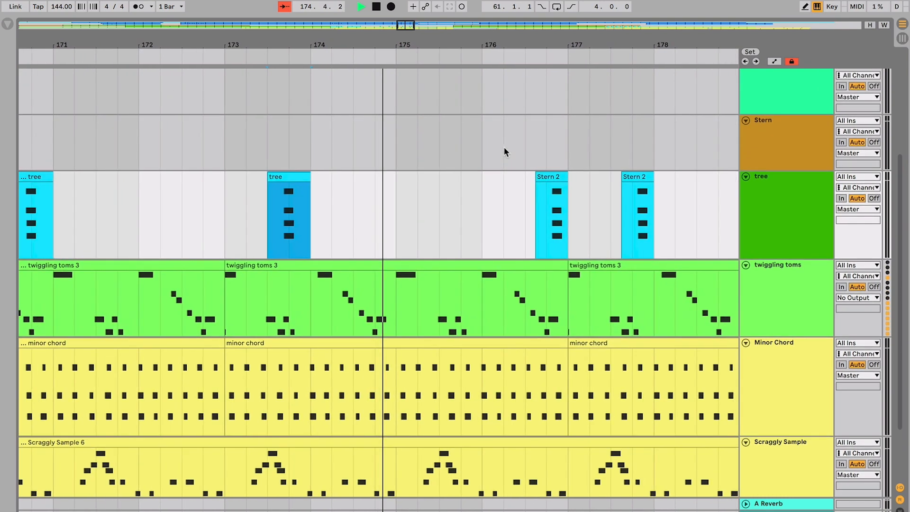
pyautogui.hscroll(2, 505, 146)
pyautogui.hscroll(1, 505, 146)
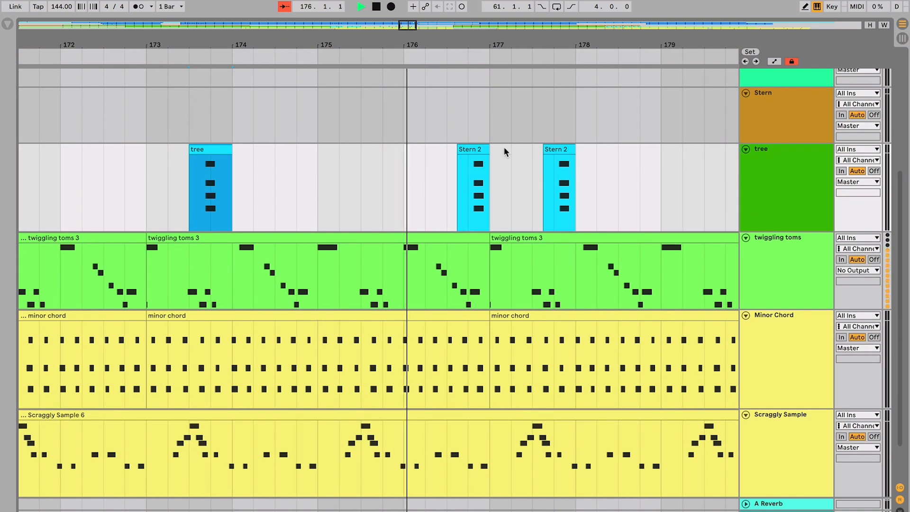
pyautogui.hscroll(1, 504, 147)
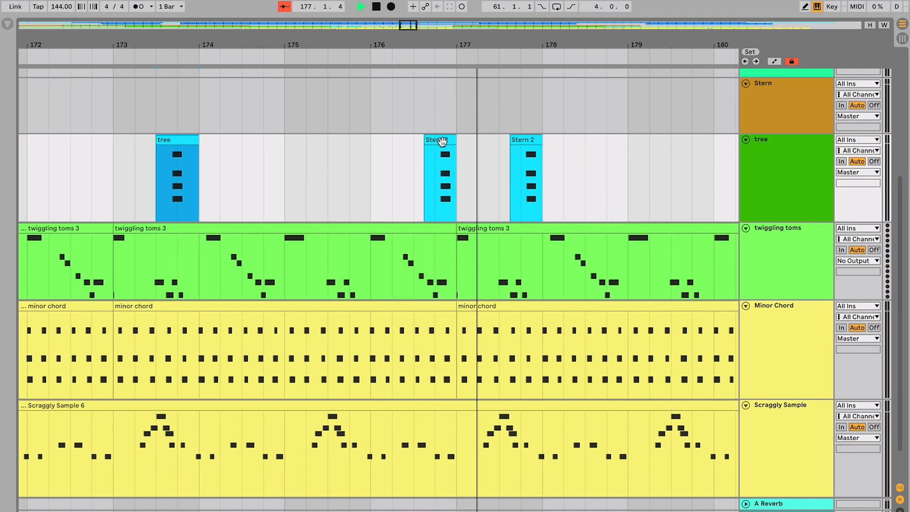
pyautogui.hscroll(2, 529, 140)
pyautogui.scroll(-1, 529, 139)
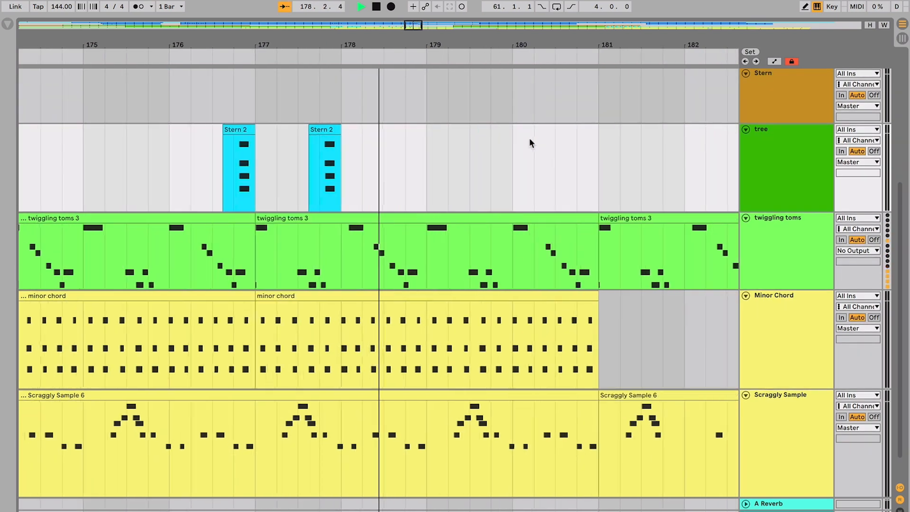
pyautogui.scroll(-3, 534, 144)
pyautogui.scroll(-2, 535, 147)
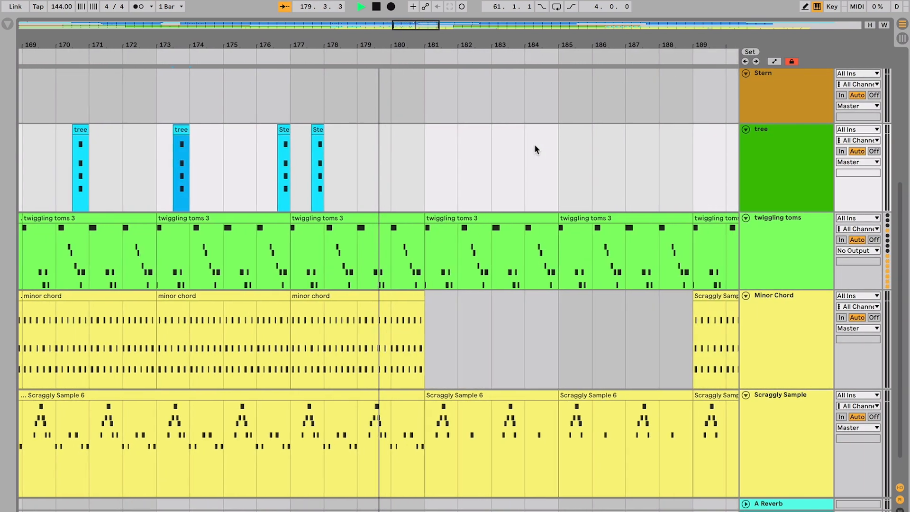
pyautogui.hotkey('ctrl', 'alt', 'b')
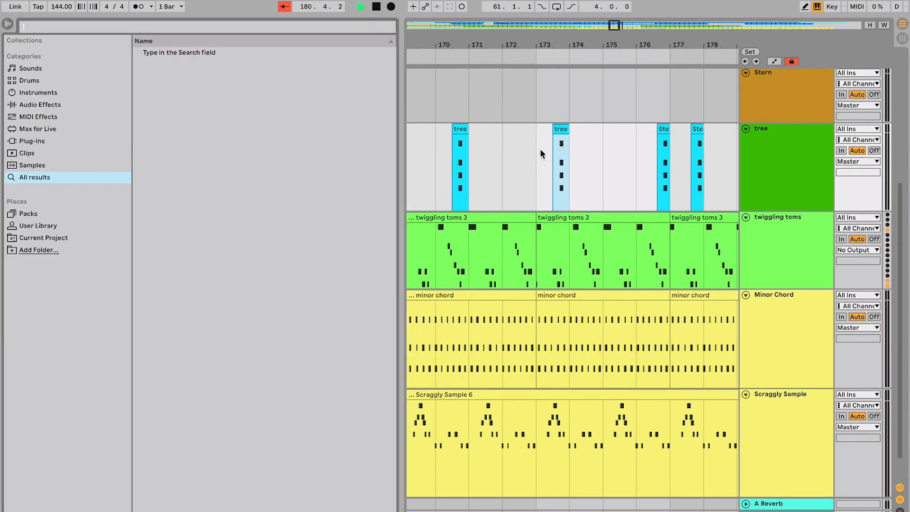
pyautogui.hotkey('ctrl', 'alt', 'b')
pyautogui.scroll(-2, 384, 169)
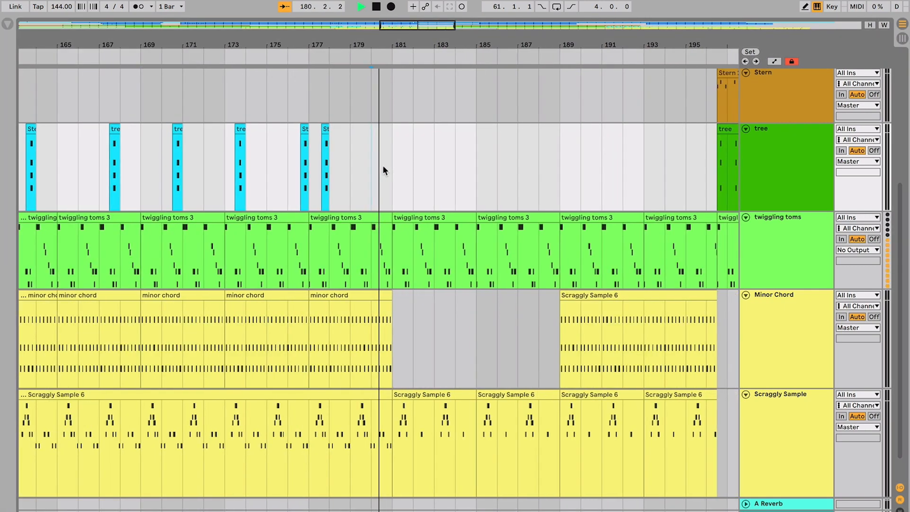
pyautogui.scroll(5, 383, 167)
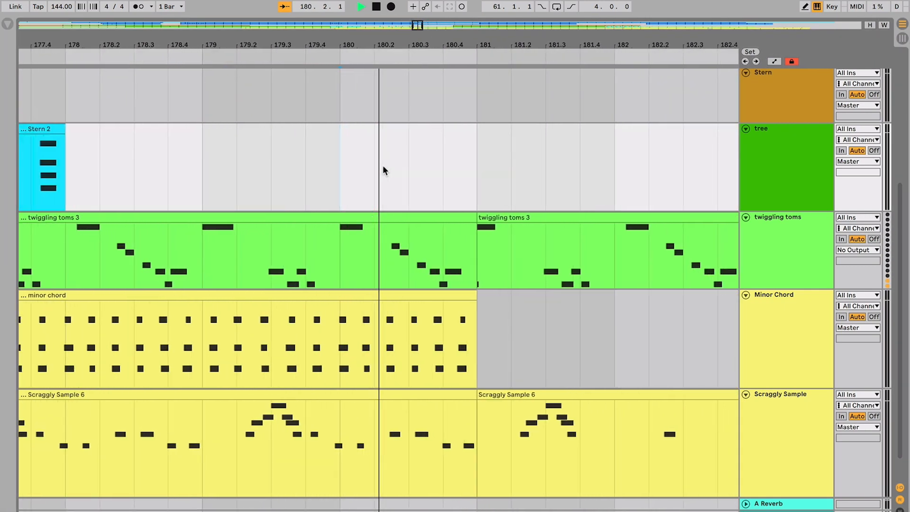
pyautogui.scroll(-2, 383, 169)
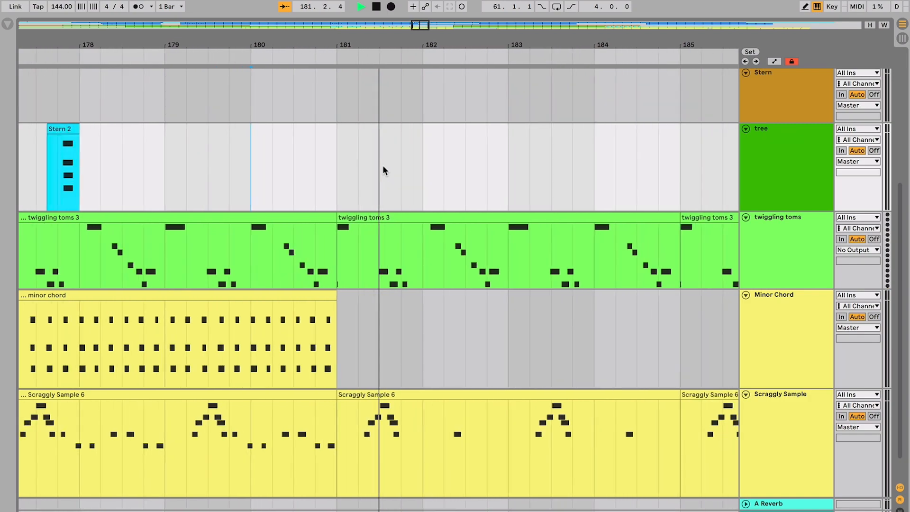
pyautogui.press('space')
# - Fold all tracks for a compact overview of the clips between bar 139 and bar 191
pyautogui.scroll(-4, 244, 169)
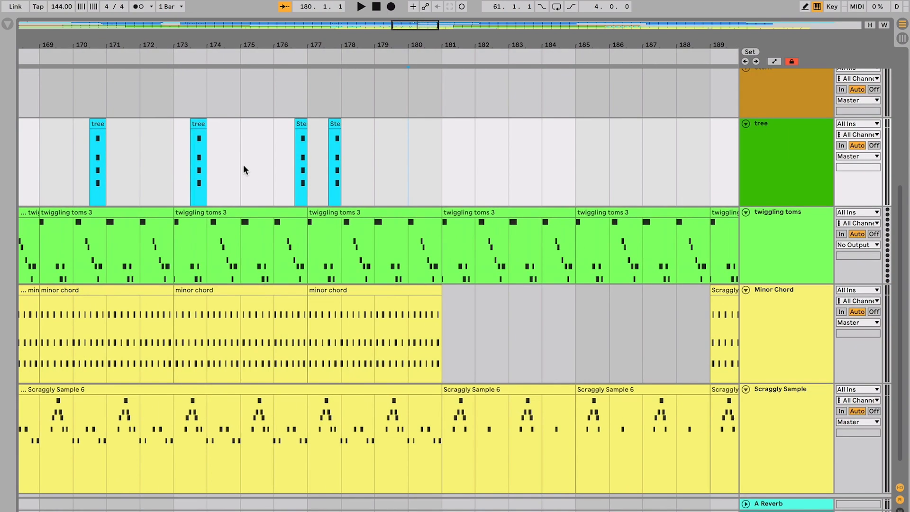
pyautogui.scroll(-4, 244, 166)
pyautogui.scroll(5, 434, 300)
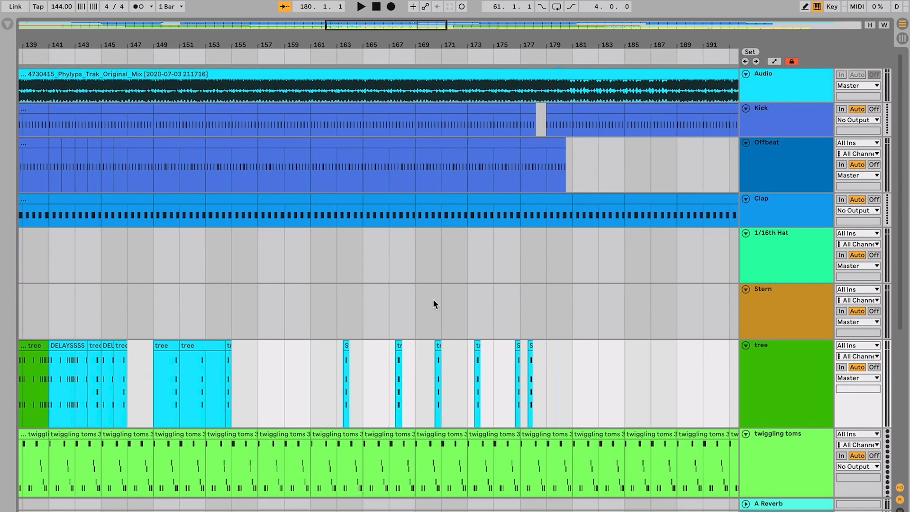
pyautogui.keyDown('alt'); pyautogui.click(746, 233); pyautogui.keyUp('alt')
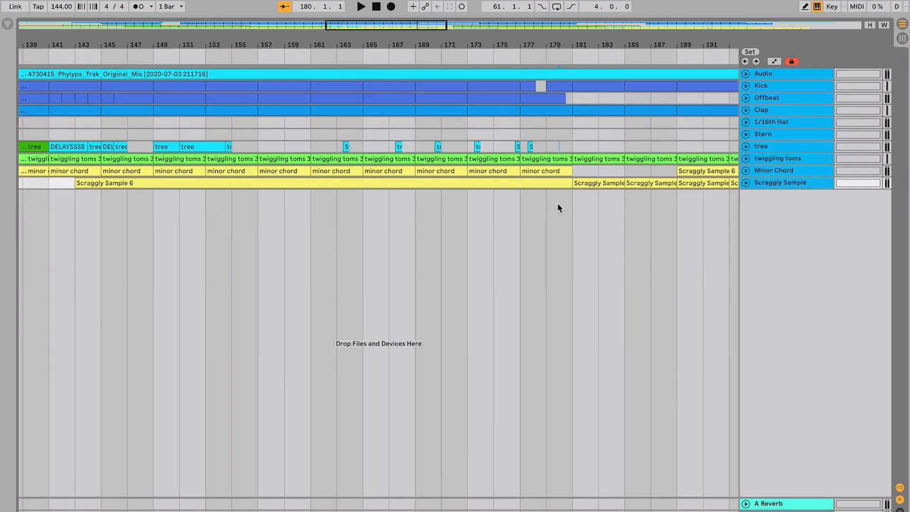
pyautogui.moveTo(572, 148); pyautogui.dragTo(343, 64)
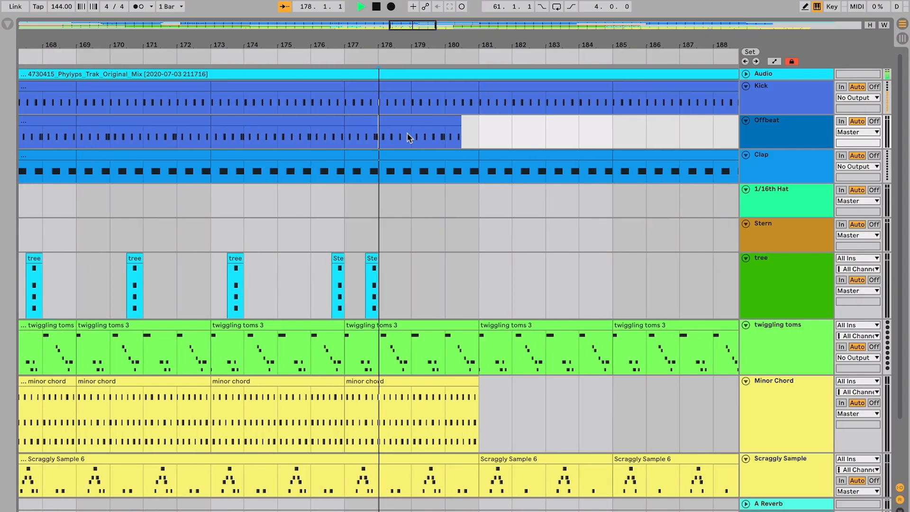
# - Place the playback start at bar 179 on the Offbeat track, listen briefly from there and stop
pyautogui.press('super+f')
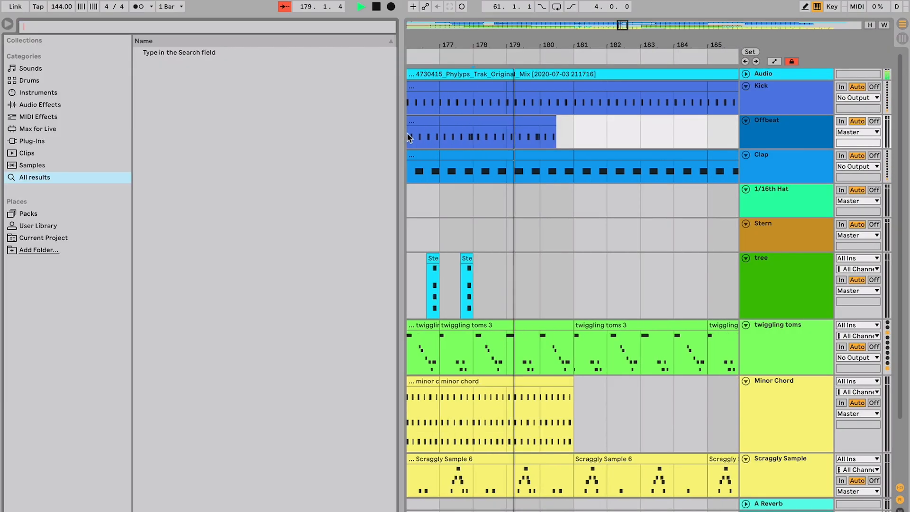
pyautogui.press('super+shift+f')
pyautogui.press('super+alt+b')
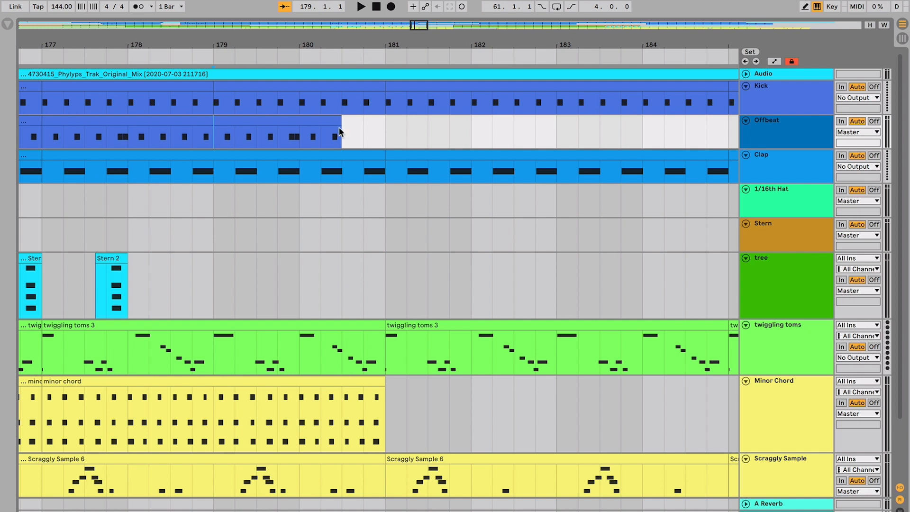
pyautogui.click(214, 137)
pyautogui.press('space')
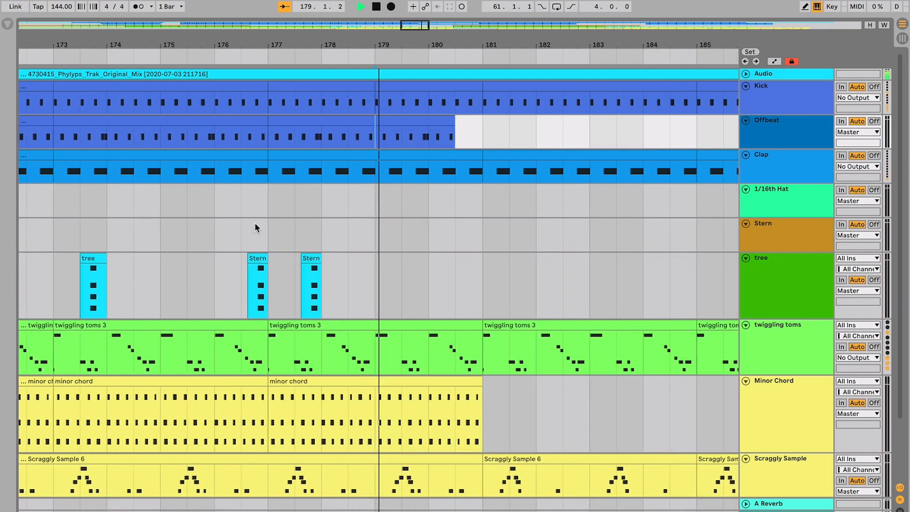
pyautogui.press('space')
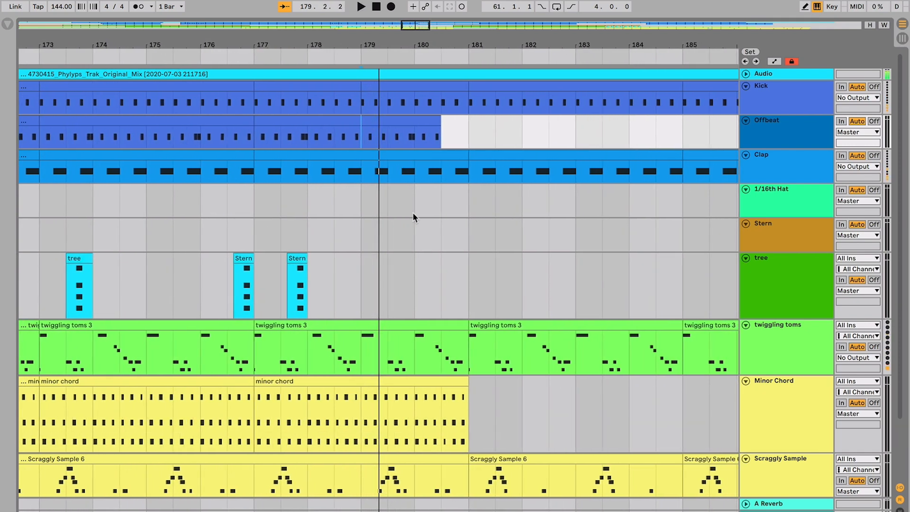
# - Check the empty half bar on the Offbeat track before bar 181 and place the insert marker at bar 181 on 1/16th Hat
pyautogui.click(464, 223)
pyautogui.scroll(-2, 464, 223)
pyautogui.hscroll(2, 464, 223)
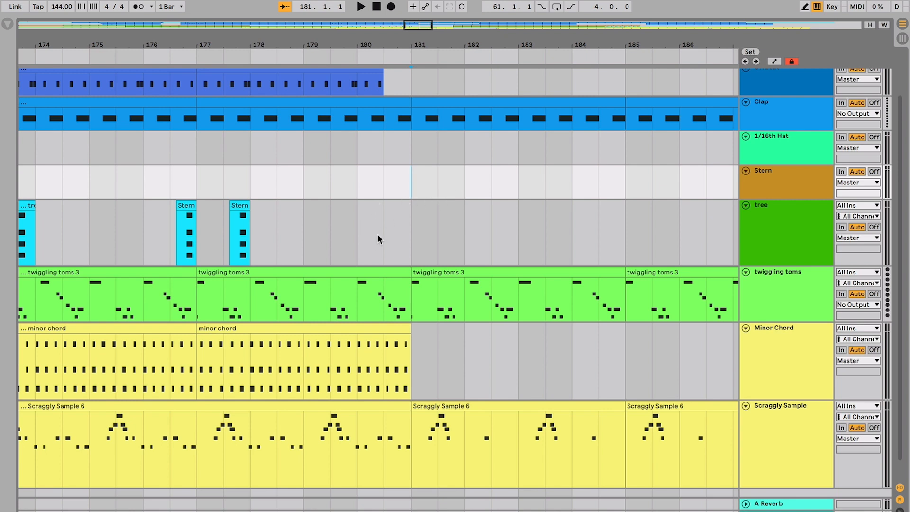
pyautogui.scroll(2, 446, 214)
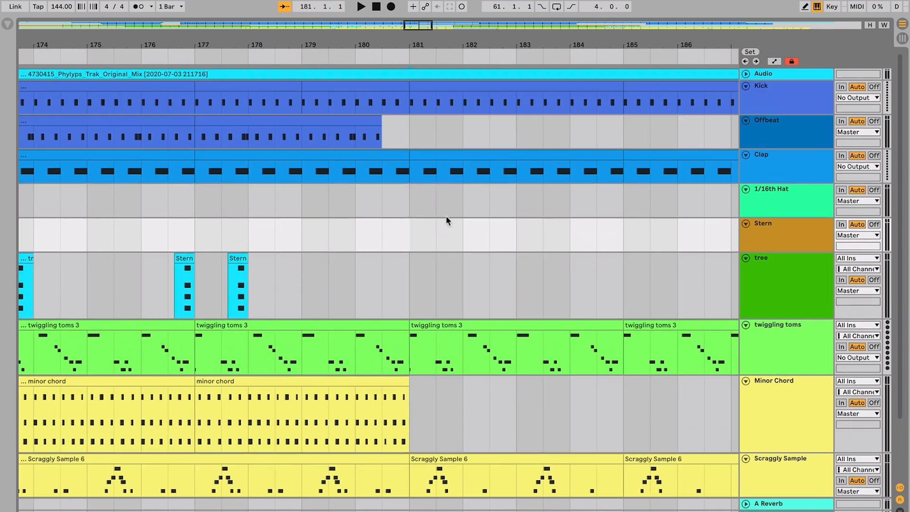
pyautogui.hscroll(1, 446, 215)
pyautogui.moveTo(400, 131); pyautogui.dragTo(382, 131)
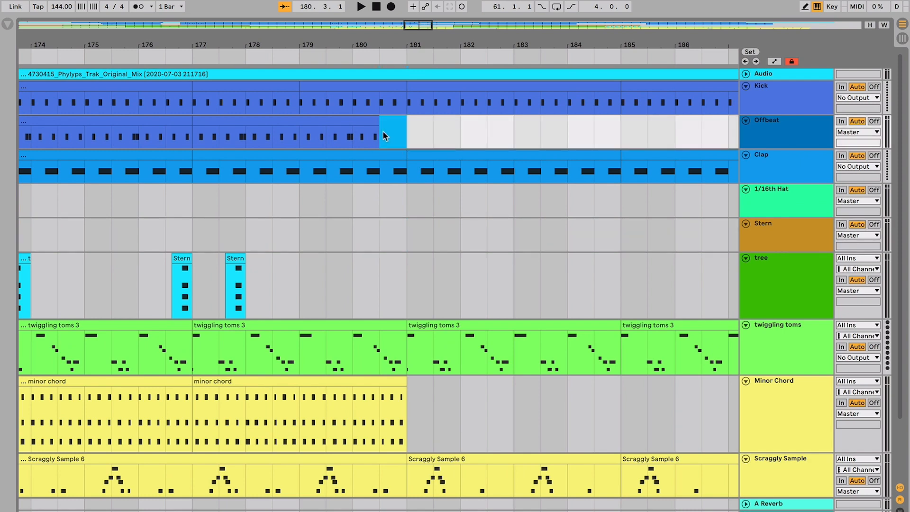
pyautogui.click(366, 173)
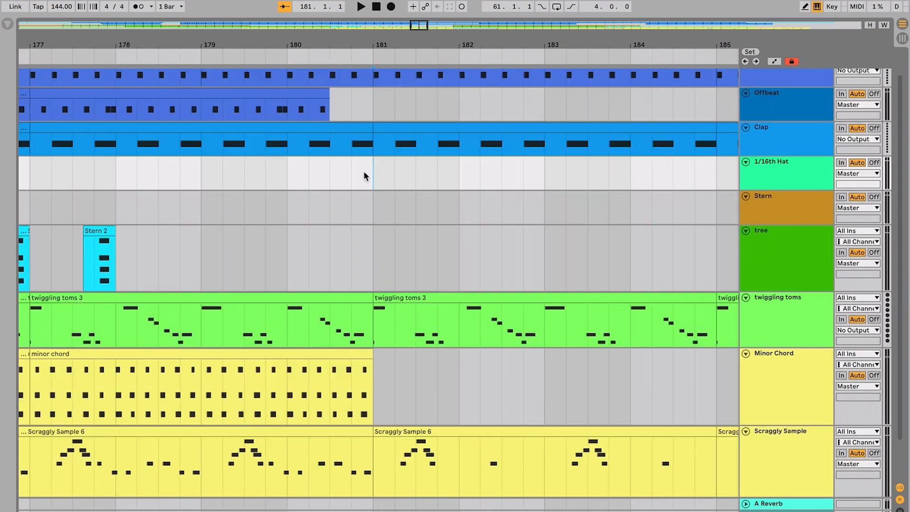
# - Survey the arrangement from bar 149 to bar 229, examining where the Offbeat, Stern, tree, Minor Chord and Scraggly Sample tracks have gaps
pyautogui.scroll(-2, 366, 173)
pyautogui.hscroll(2, 365, 174)
pyautogui.scroll(3, 365, 174)
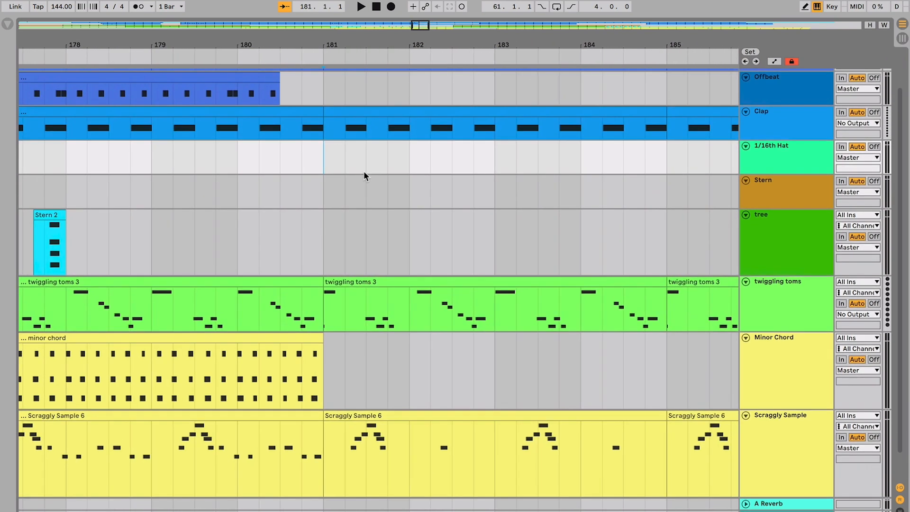
pyautogui.hscroll(3, 322, 181)
pyautogui.scroll(-2, 322, 180)
pyautogui.press('-')
pyautogui.press('-')
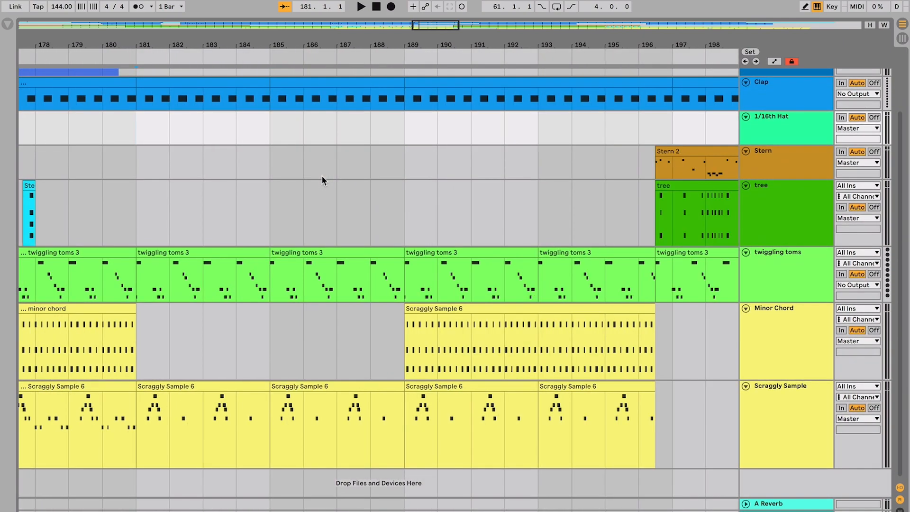
pyautogui.scroll(2, 323, 180)
pyautogui.hscroll(-1, 322, 180)
pyautogui.scroll(-1, 322, 177)
pyautogui.hscroll(-1, 322, 177)
pyautogui.press('-')
pyautogui.press('-')
pyautogui.scroll(1, 322, 176)
pyautogui.hscroll(-2, 322, 176)
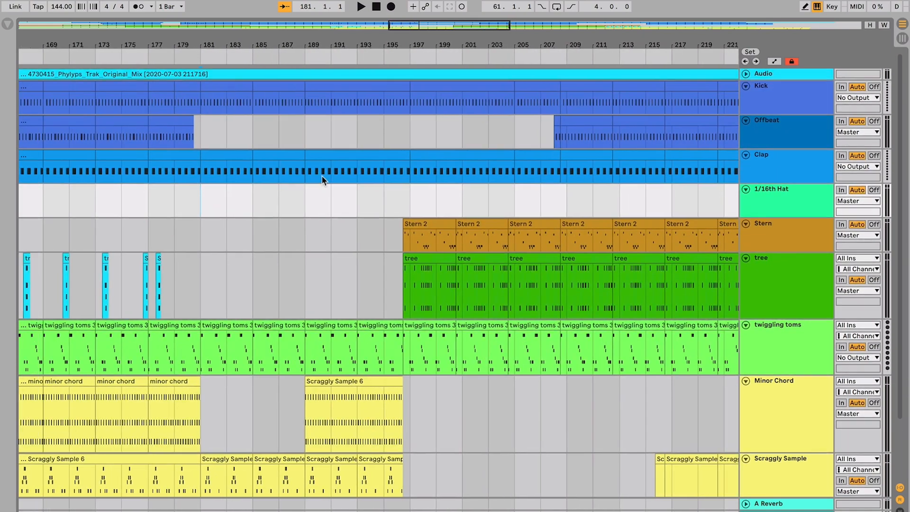
pyautogui.scroll(-1, 323, 176)
pyautogui.scroll(-1, 322, 180)
pyautogui.hscroll(-1, 323, 180)
pyautogui.press('-')
pyautogui.scroll(-1, 322, 180)
pyautogui.hscroll(-7, 322, 180)
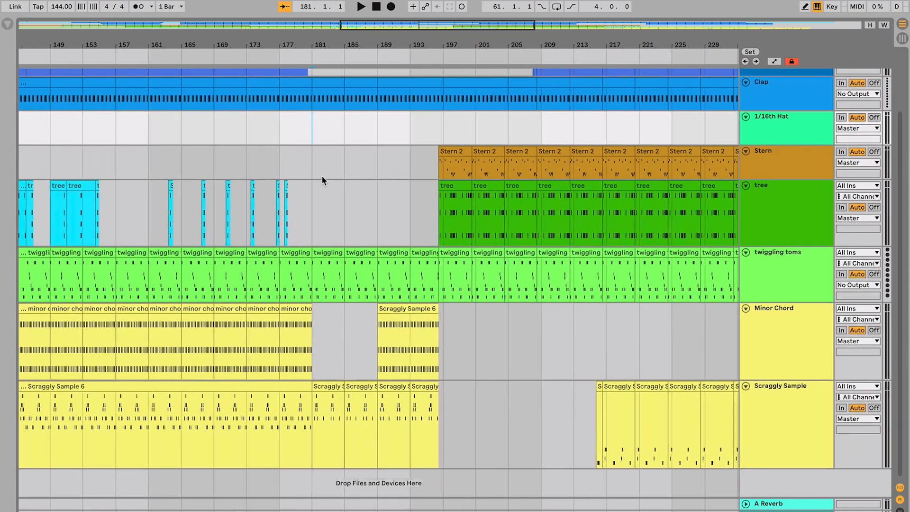
# - Consolidate the two Scraggly Sample track clips between bars 181 and 189 into one clip
pyautogui.hscroll(-5, 322, 179)
pyautogui.hscroll(8, 322, 179)
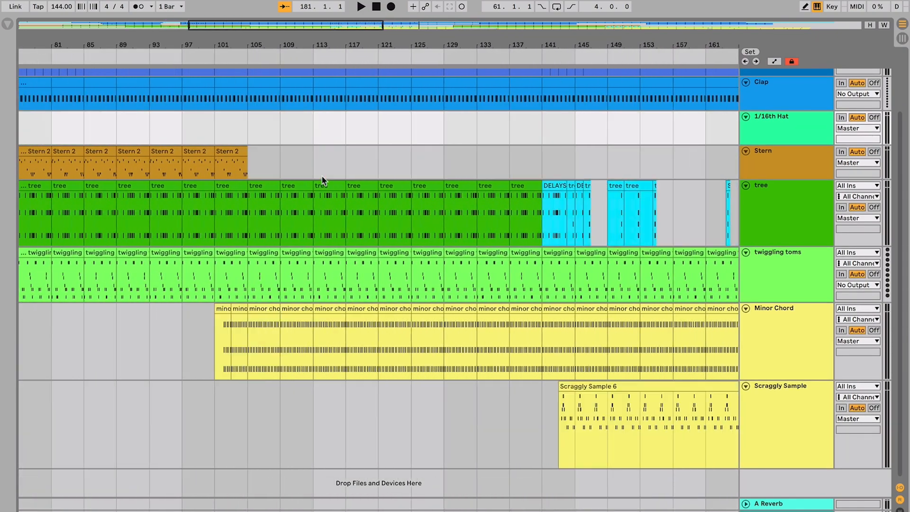
pyautogui.hscroll(4, 322, 175)
pyautogui.click(418, 255)
pyautogui.click(446, 256)
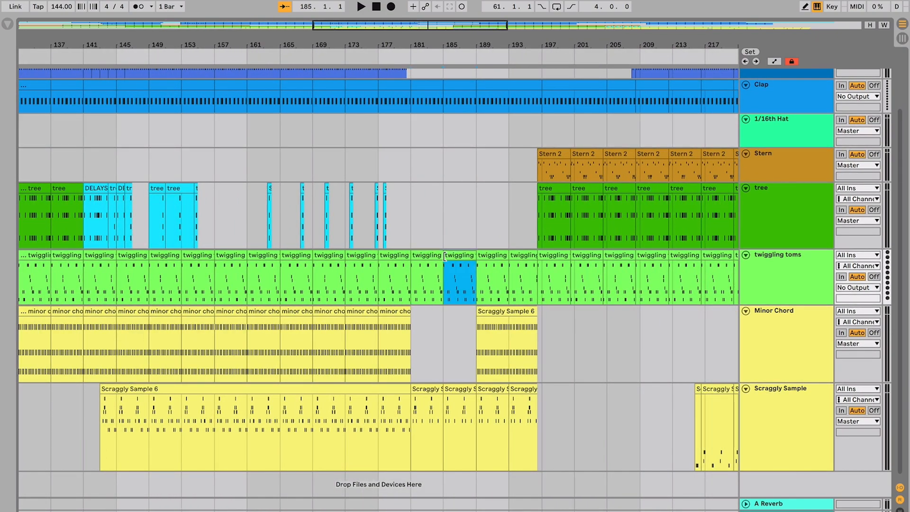
pyautogui.click(425, 258)
pyautogui.click(457, 403)
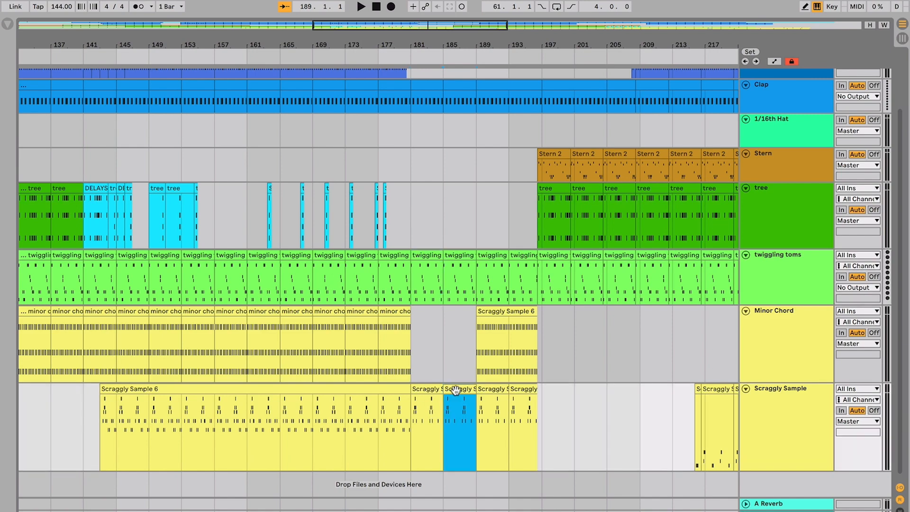
pyautogui.keyDown('shift'); pyautogui.click(429, 390); pyautogui.keyUp('shift')
# - Review the earlier arrangement back to bar 29 and mark bars 57 to 61 on the Scraggly Sample track
pyautogui.hscroll(-10, 429, 389)
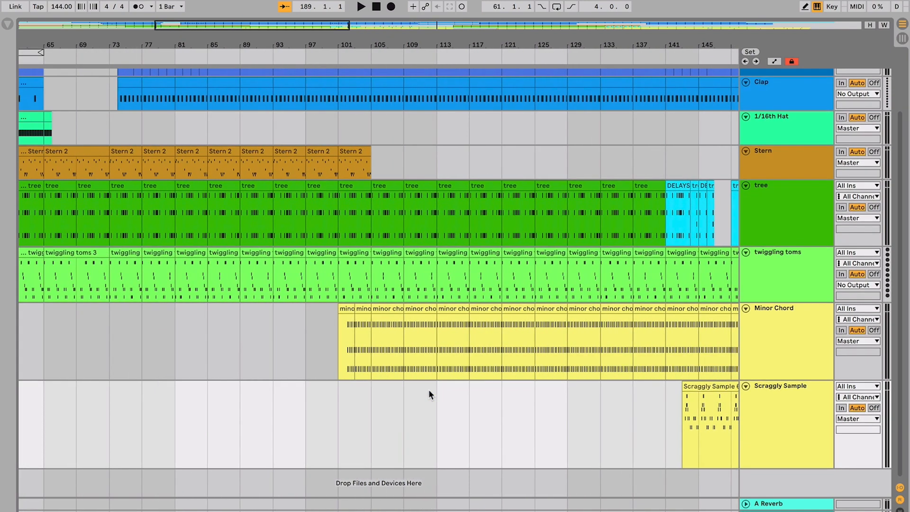
pyautogui.hscroll(-15, 348, 387)
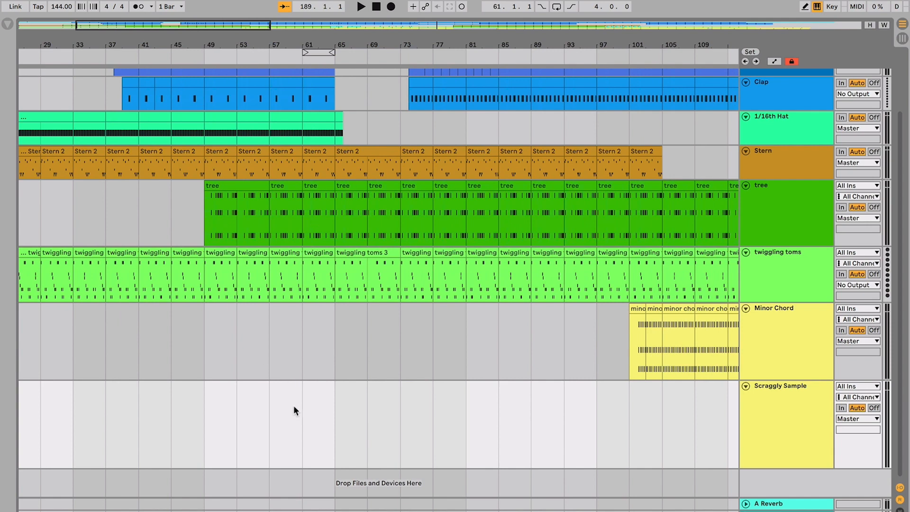
pyautogui.moveTo(311, 400); pyautogui.dragTo(274, 398)
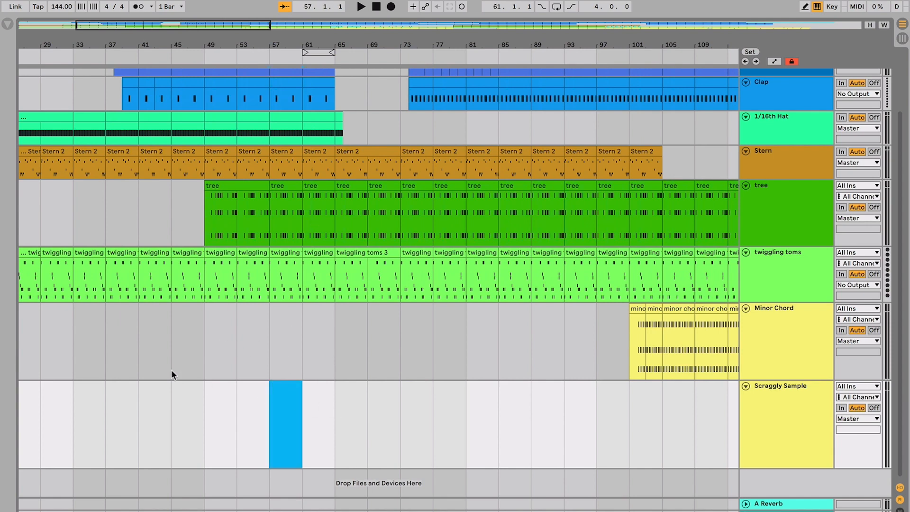
pyautogui.hscroll(16, 403, 403)
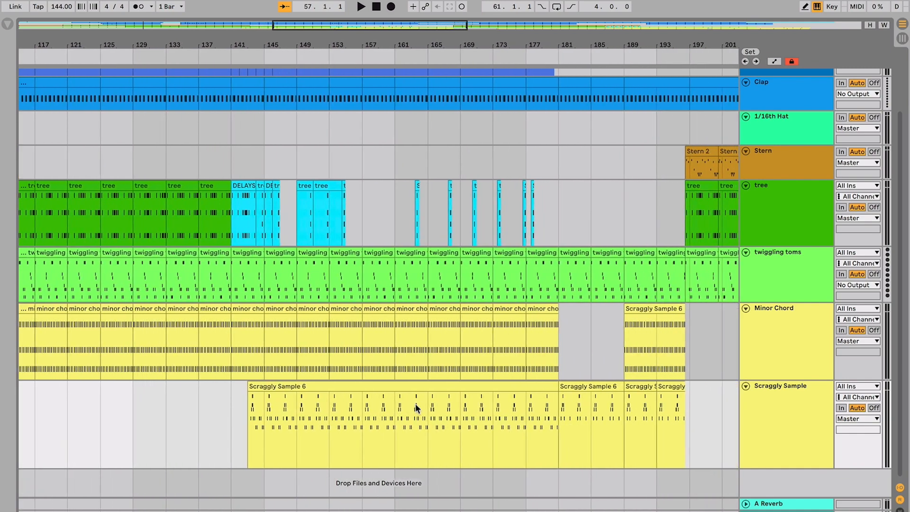
# - Check the last two Minor Chord clips before the gap at bar 181, selecting bars 173 to 181 and each clip in turn
pyautogui.hscroll(3, 415, 403)
pyautogui.scroll(1, 416, 403)
pyautogui.click(422, 372)
pyautogui.moveTo(423, 371); pyautogui.dragTo(372, 381)
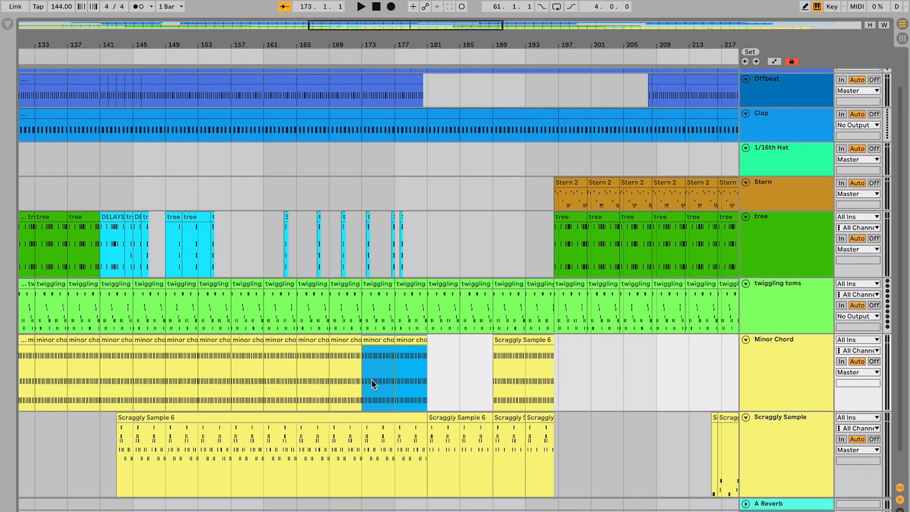
pyautogui.click(426, 371)
pyautogui.click(415, 341)
pyautogui.click(386, 341)
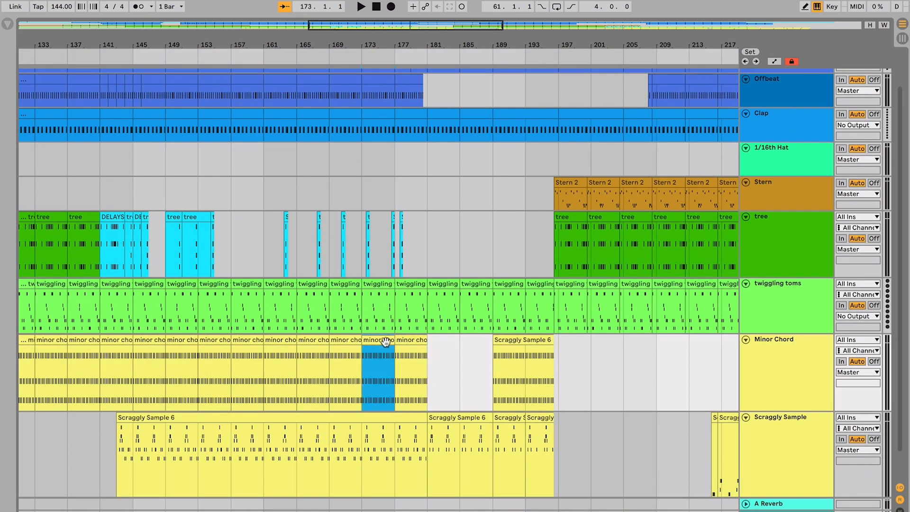
pyautogui.click(420, 342)
# - Play from bar 180 on the Minor Chord track through the bar 181 transition and stop
pyautogui.click(435, 359)
pyautogui.press('+')
pyautogui.press('+')
pyautogui.hscroll(1, 436, 359)
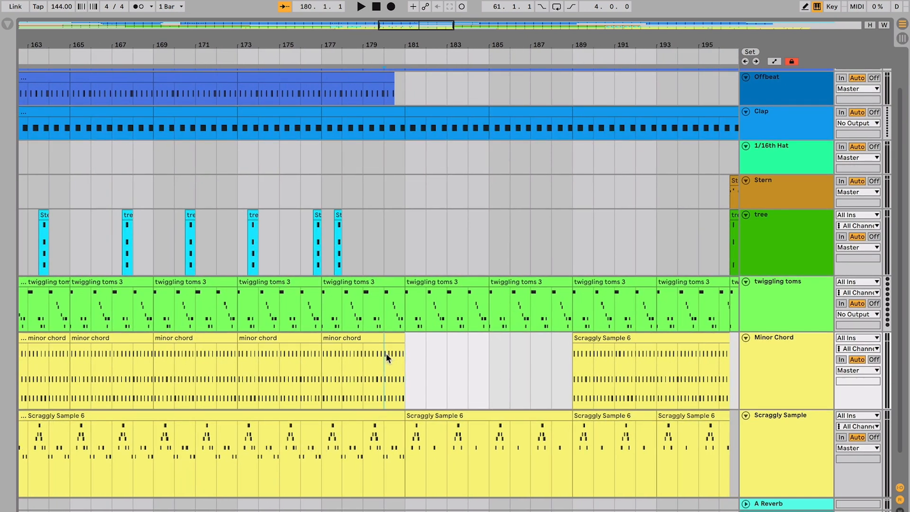
pyautogui.press('space')
pyautogui.scroll(2, 386, 354)
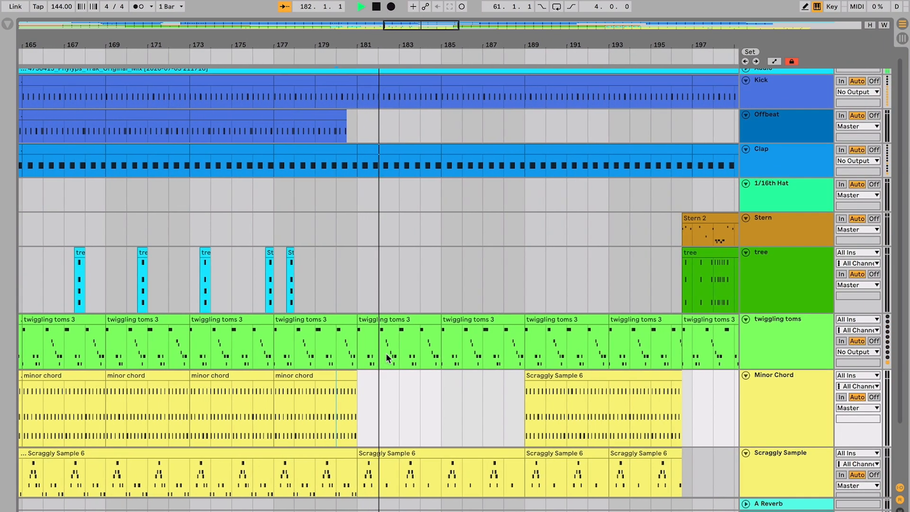
pyautogui.press('space')
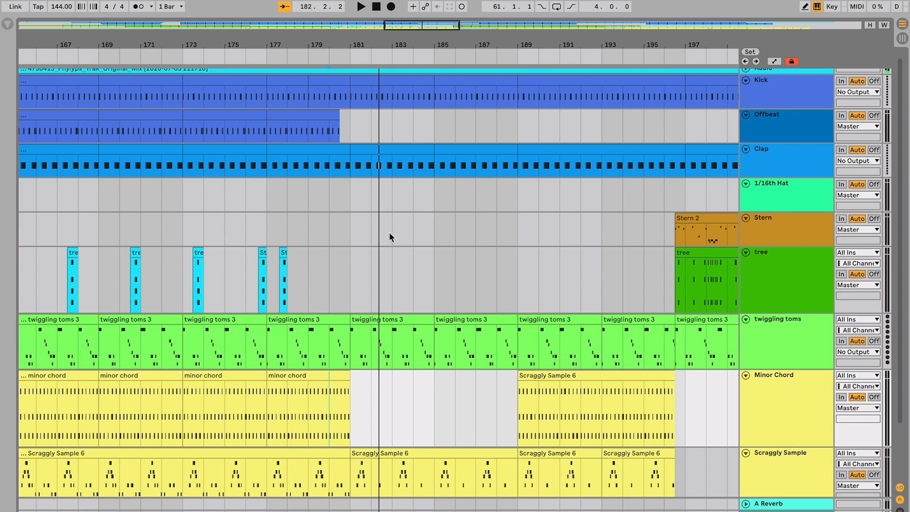
# - Select the twiggling toms clip at bar 181, listen briefly from there, stop, and restart playback
pyautogui.click(396, 317)
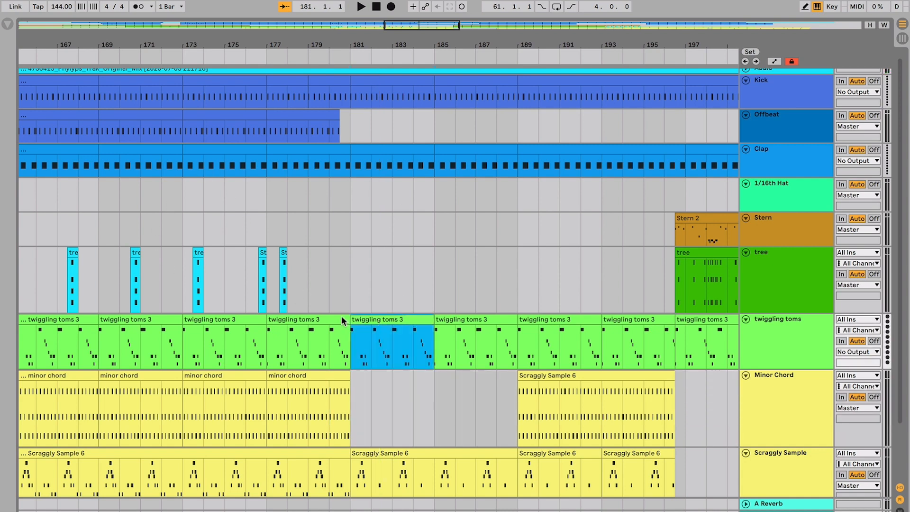
pyautogui.press('space')
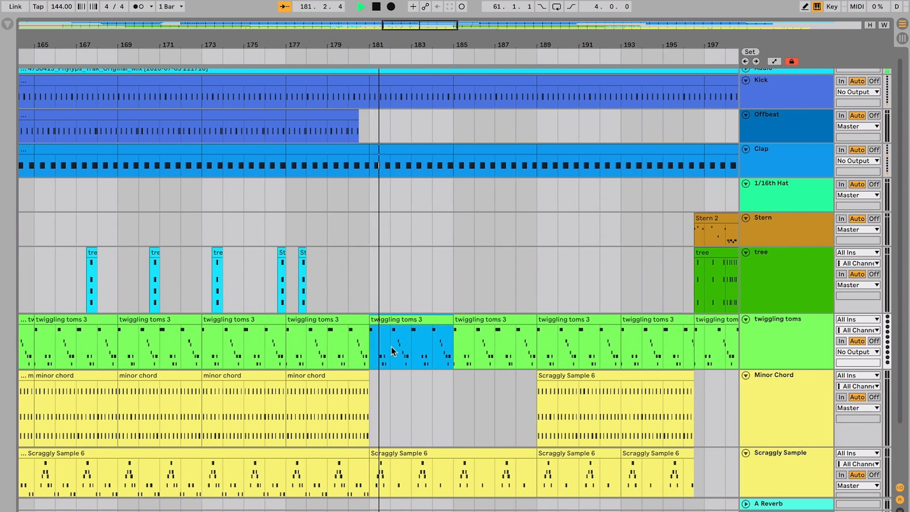
pyautogui.press('space')
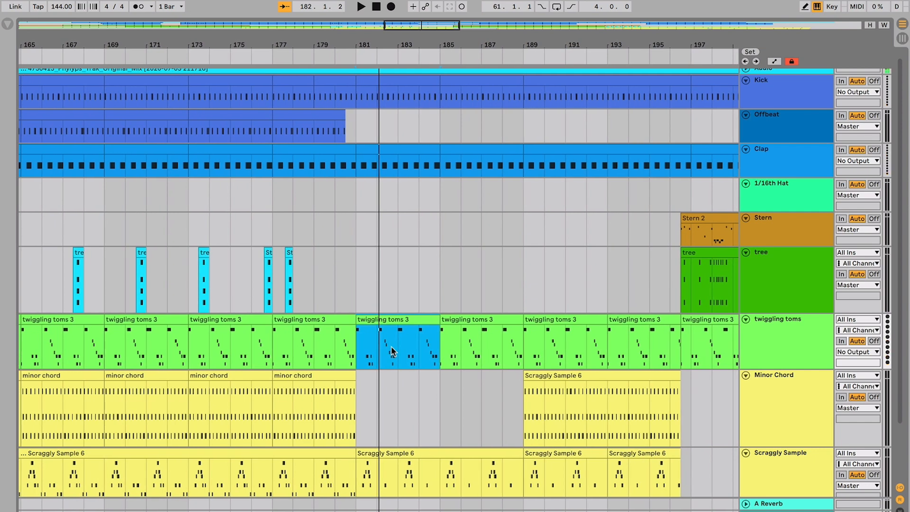
pyautogui.press('space')
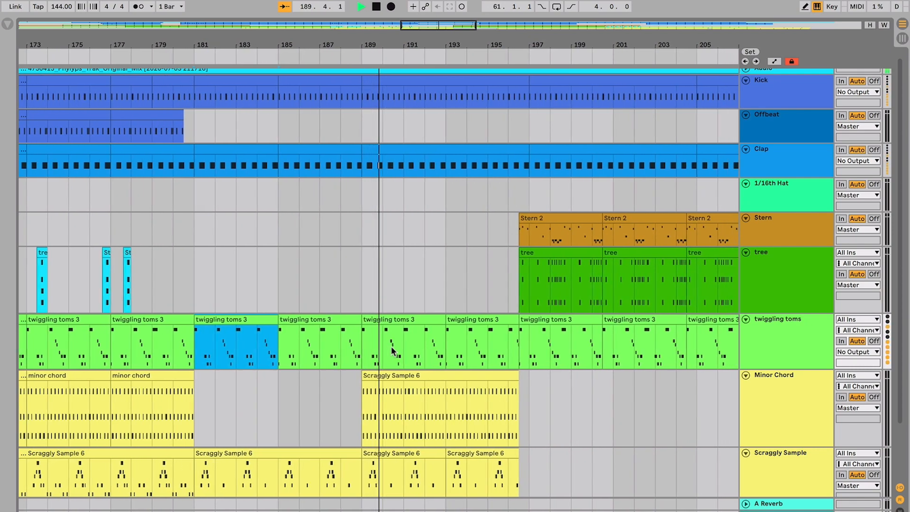
# - Briefly show the automation lanes around bars 186 to 198 during playback, mark bar 194.3 on Minor Chord, and stop
pyautogui.press('+')
pyautogui.press('+')
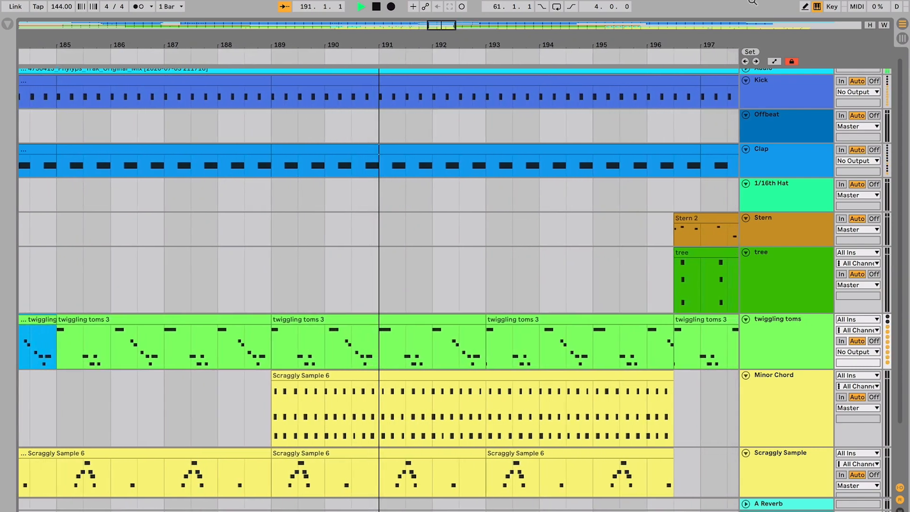
pyautogui.click(774, 61)
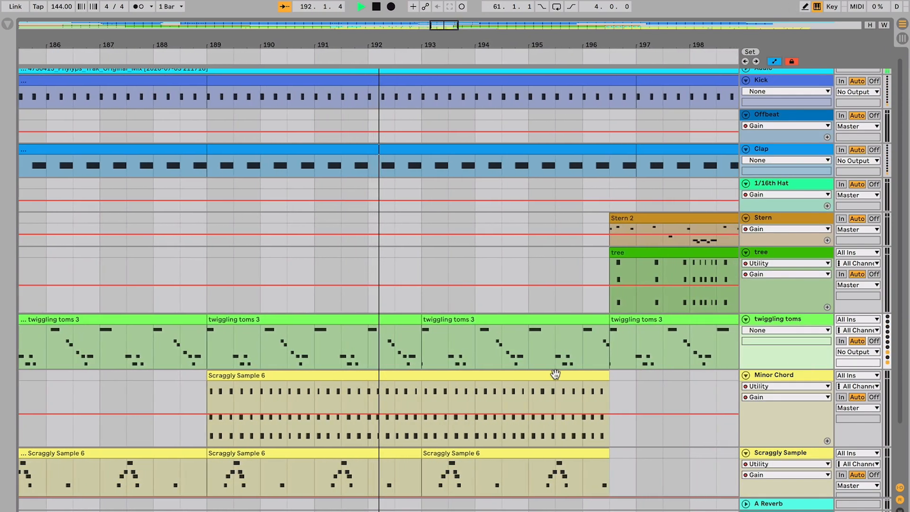
pyautogui.click(774, 61)
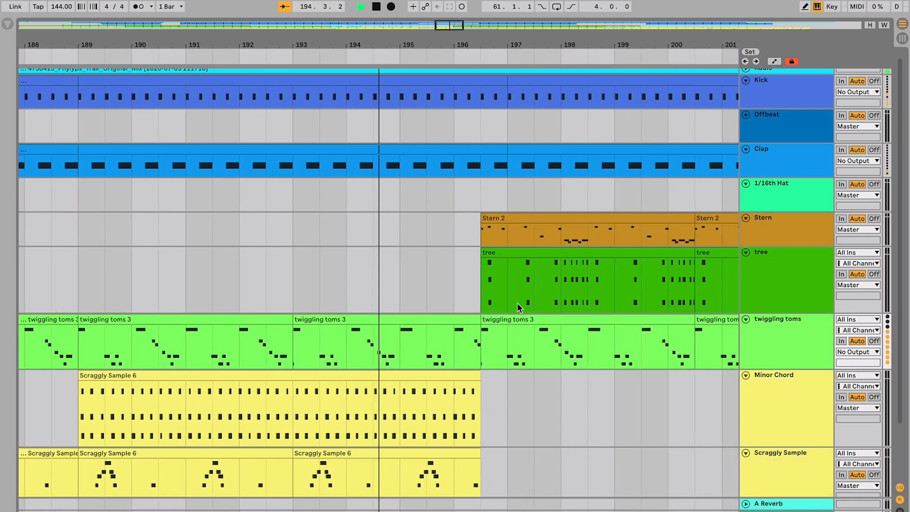
pyautogui.click(321, 407)
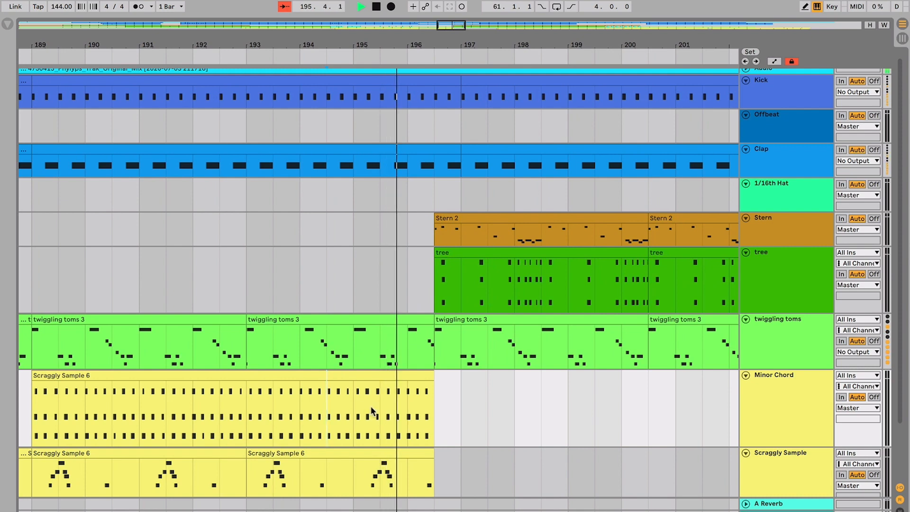
pyautogui.press('space')
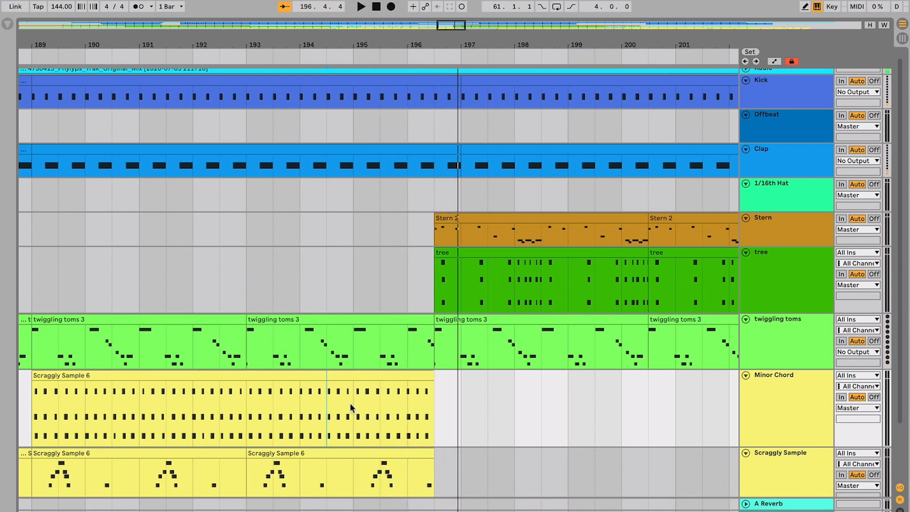
# - Examine the Minor Chord track's Scraggly Sample 6 clip from bar 189 against the tree track's entry at bar 196.3
pyautogui.click(368, 375)
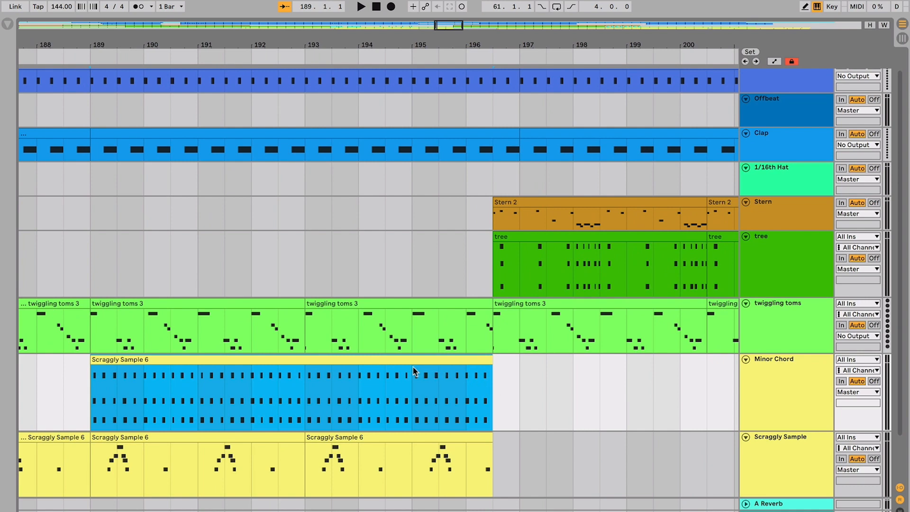
pyautogui.click(323, 402)
pyautogui.hscroll(-2, 332, 406)
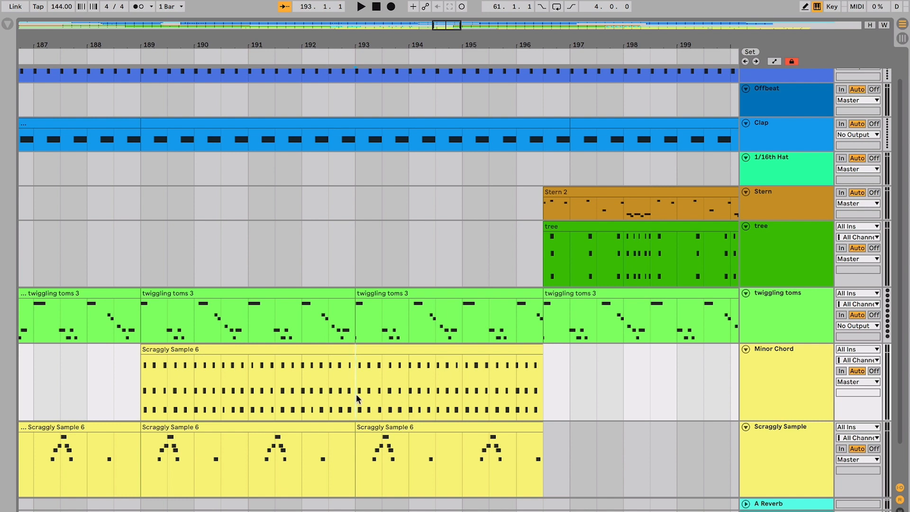
pyautogui.moveTo(519, 258); pyautogui.dragTo(541, 271)
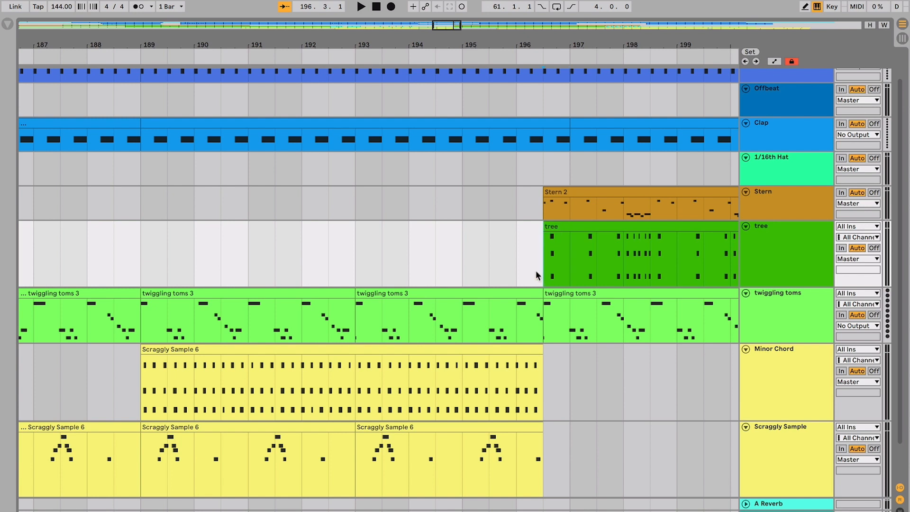
pyautogui.click(256, 349)
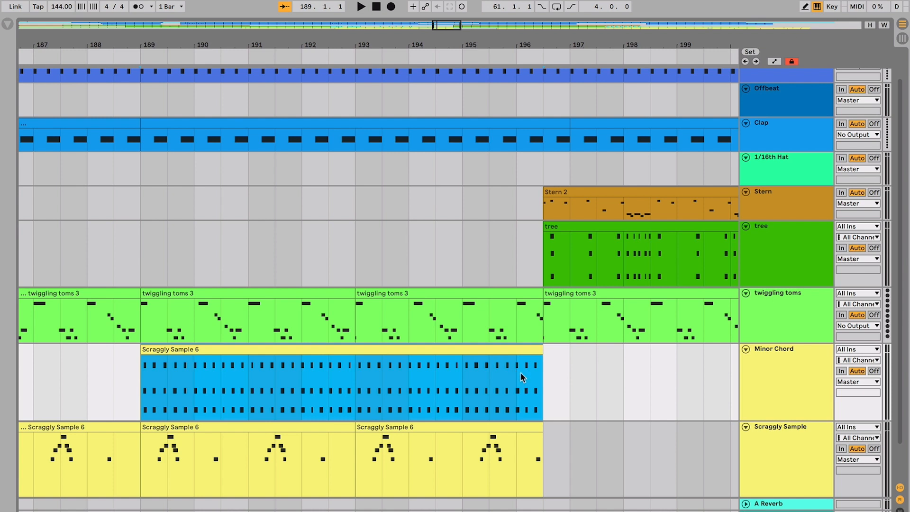
# - Consolidate the Minor Chord track's Scraggly Sample 6 clip at bar 189 with the empty half bar up to bar 197
pyautogui.click(553, 374)
pyautogui.moveTo(553, 371); pyautogui.dragTo(576, 371)
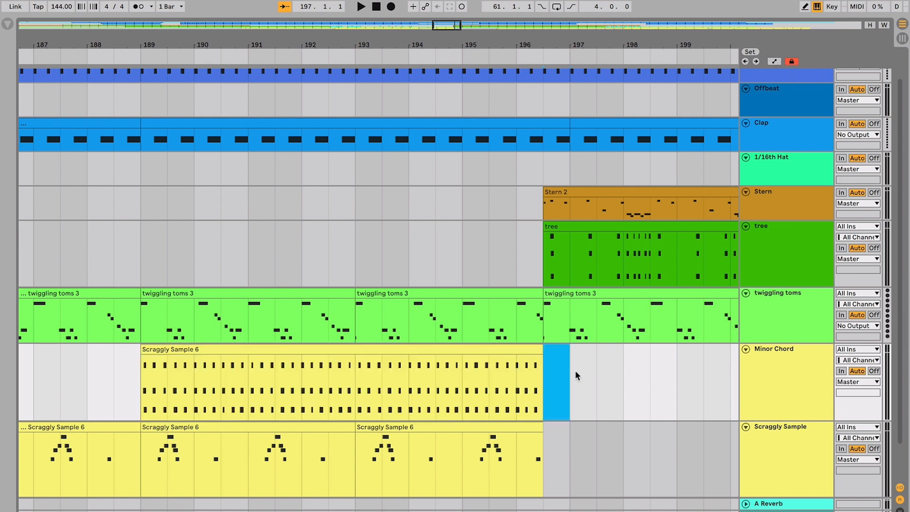
pyautogui.click(576, 371)
pyautogui.keyDown('shift'); pyautogui.click(388, 349); pyautogui.keyUp('shift')
pyautogui.press('super+j')
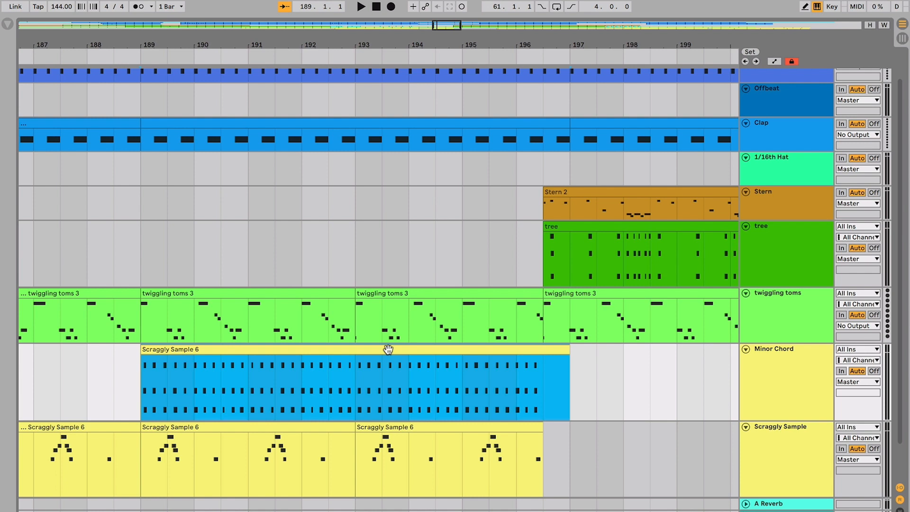
# - Split the Minor Chord track's Scraggly Sample 6 clip at bar 196.3 and delete the half bar up to bar 197
pyautogui.moveTo(540, 278); pyautogui.dragTo(567, 195)
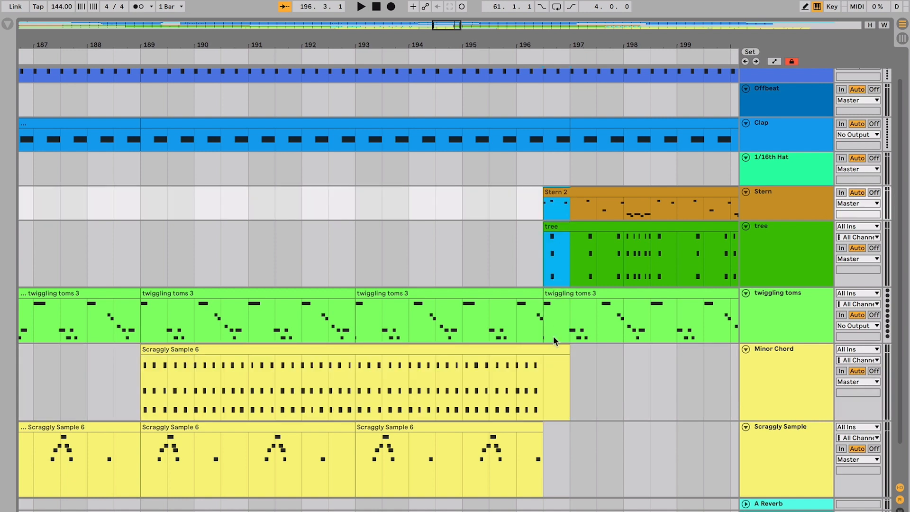
pyautogui.click(545, 365)
pyautogui.press('super+e')
pyautogui.click(550, 345)
pyautogui.press('Delete')
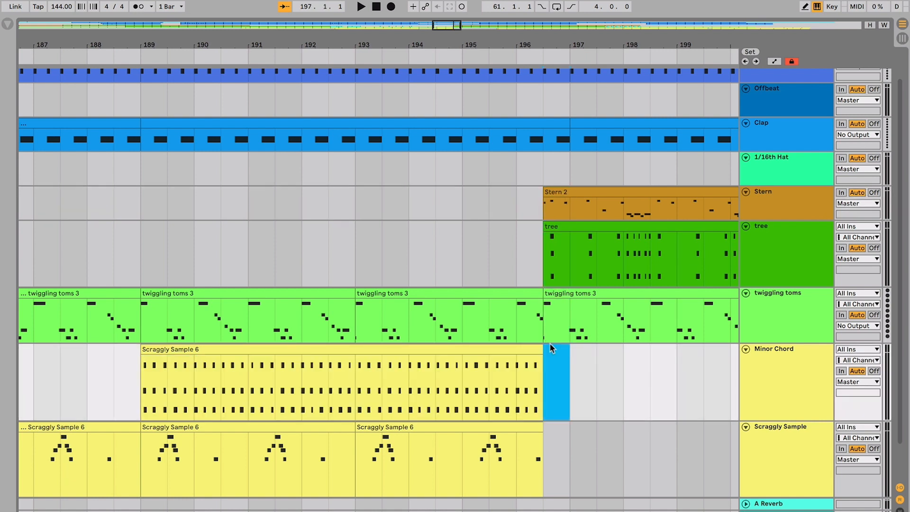
# - Select the Minor Chord clip at bar 189 and mark its end at bar 196.3 on the tree track
pyautogui.press('-')
pyautogui.click(491, 347)
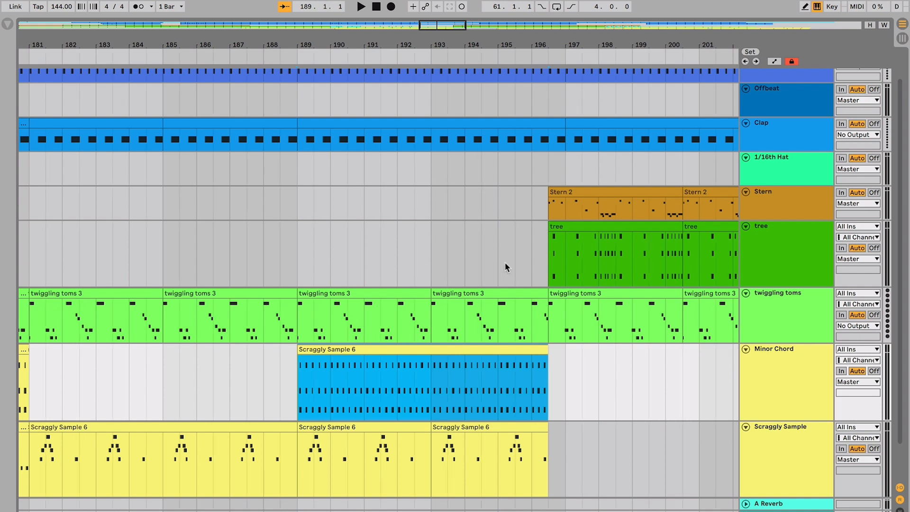
pyautogui.click(513, 272)
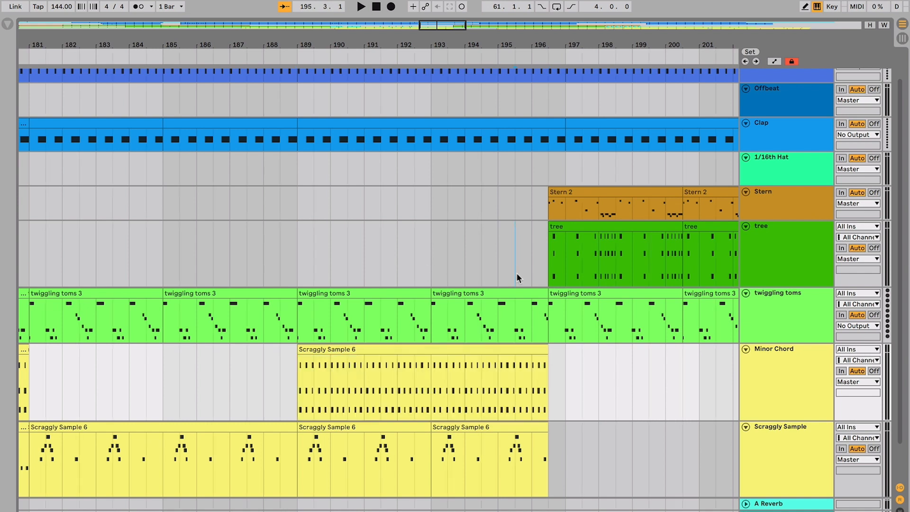
pyautogui.click(547, 270)
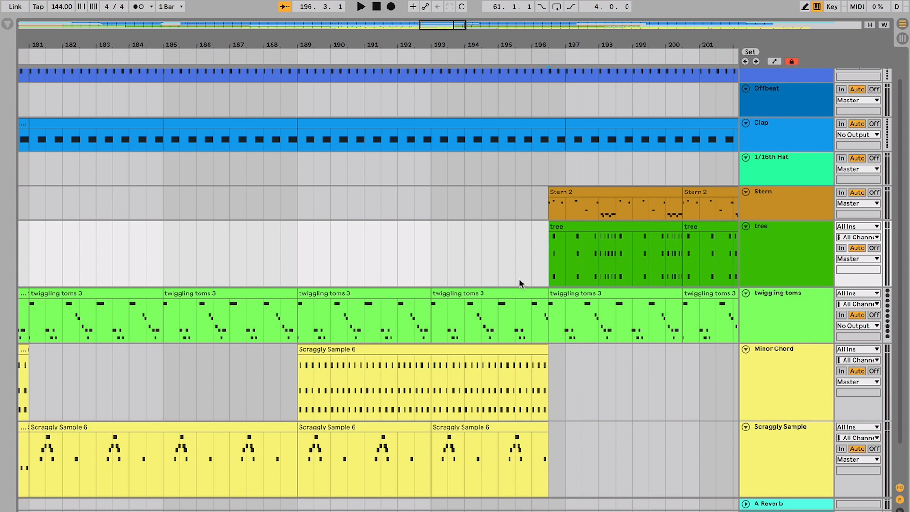
# - Check positions between bars 189 and 196 on the tree track and start playback from bar 193
pyautogui.click(313, 269)
pyautogui.click(532, 271)
pyautogui.click(496, 260)
pyautogui.click(469, 261)
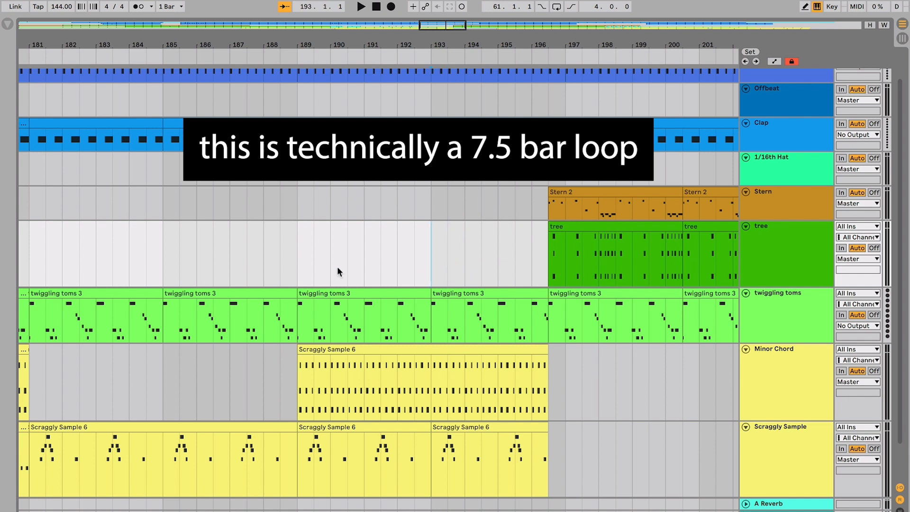
pyautogui.click(313, 261)
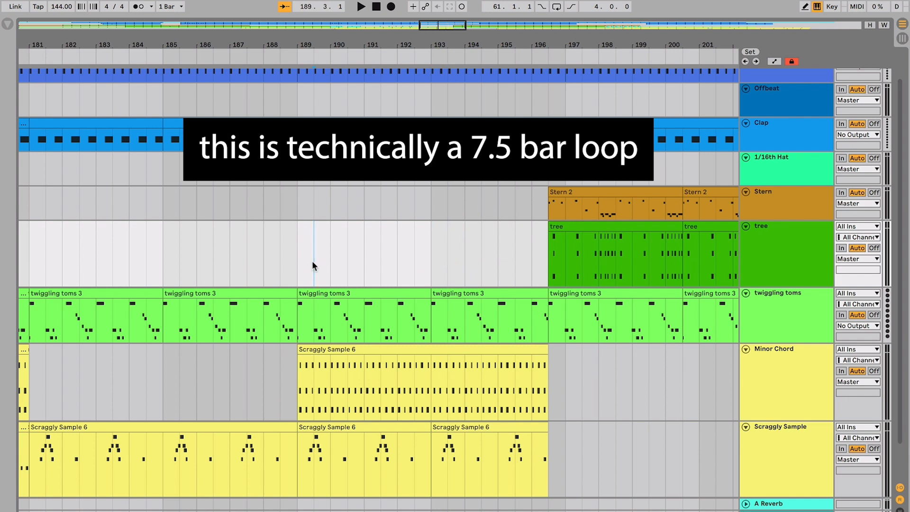
pyautogui.click(431, 260)
pyautogui.press('space')
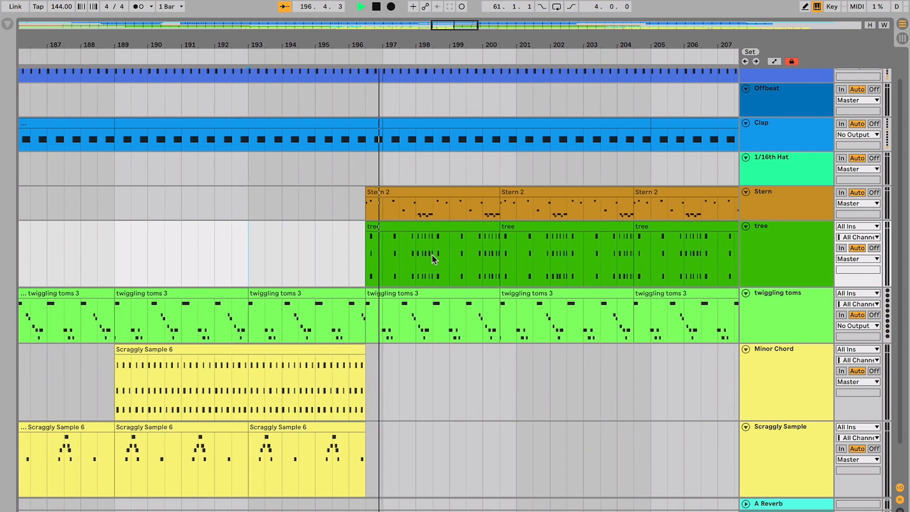
# - Stop playback and restart it from bar 195.3 on the tree track to hear the bar 196.3 transition
pyautogui.press('space')
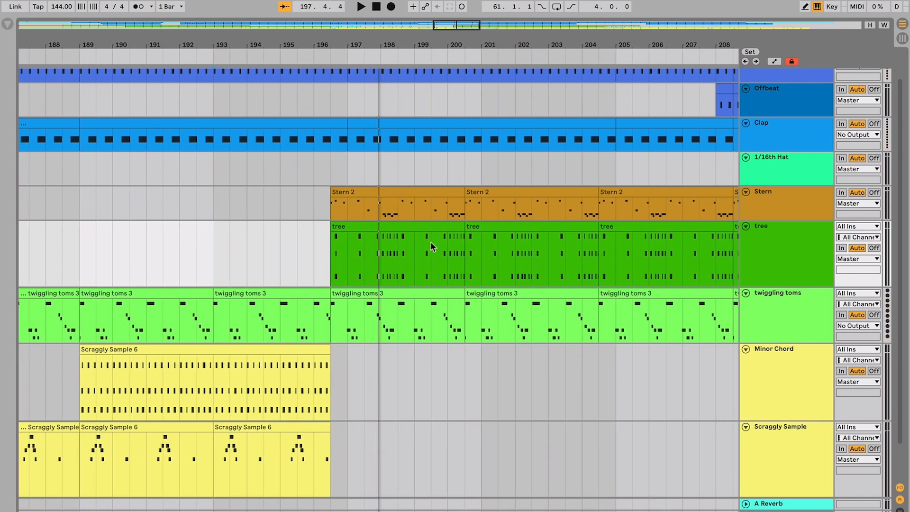
pyautogui.click(220, 379)
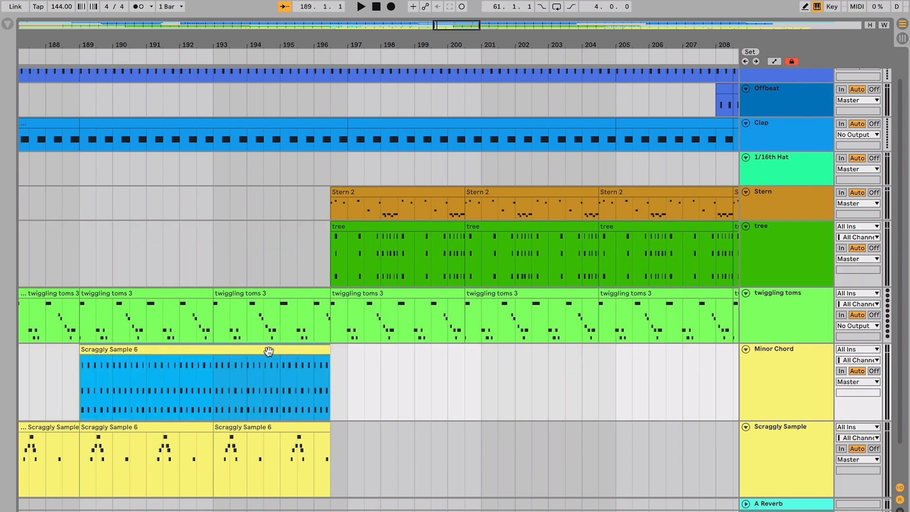
pyautogui.click(295, 334)
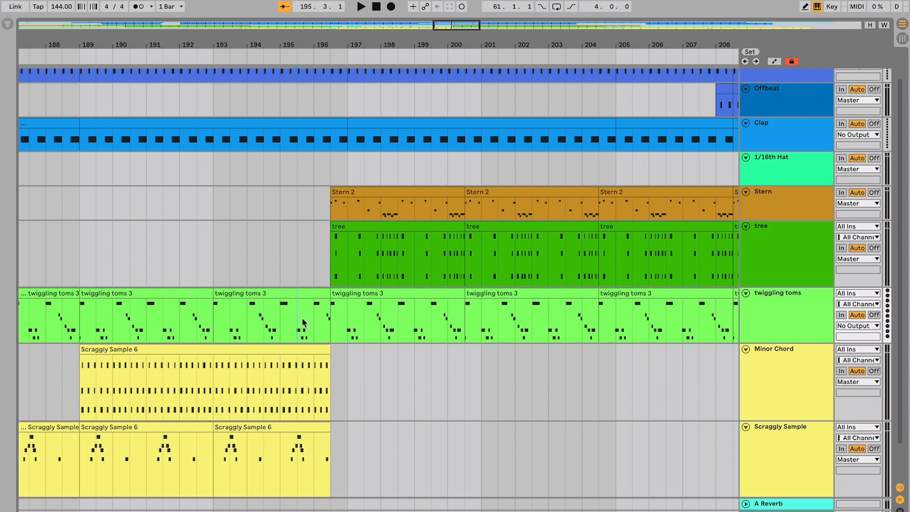
pyautogui.click(296, 268)
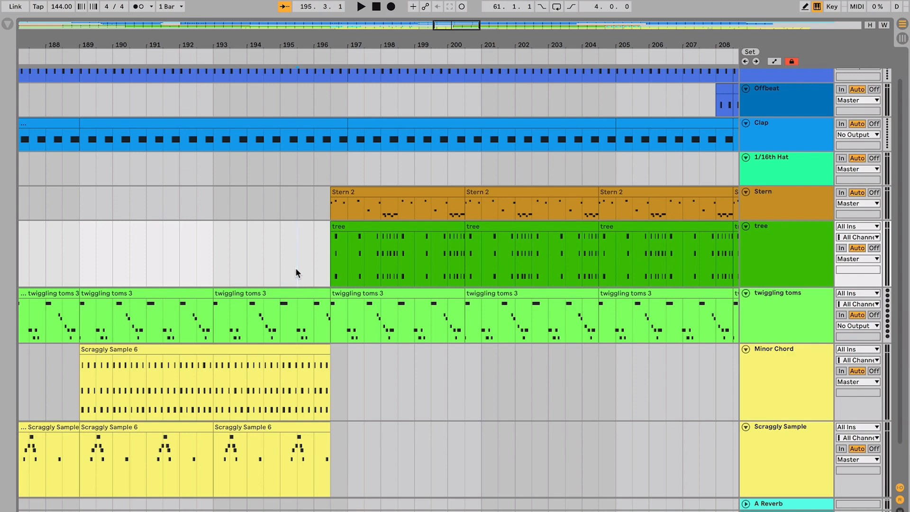
pyautogui.press('space')
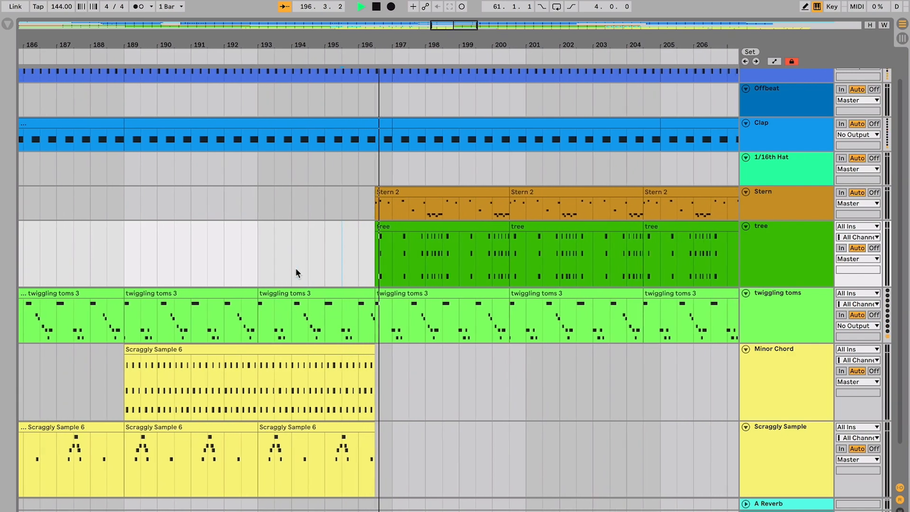
# - Listen through the Stern and tree section after bar 196.3 and past the Offbeat entry, stopping playback in bar 210
pyautogui.scroll(-1, 295, 267)
pyautogui.scroll(1, 295, 267)
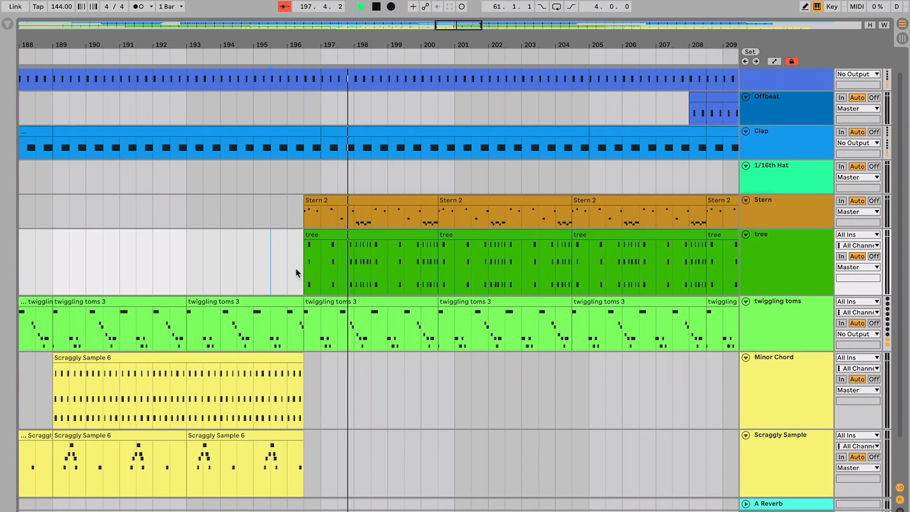
pyautogui.scroll(6, 295, 267)
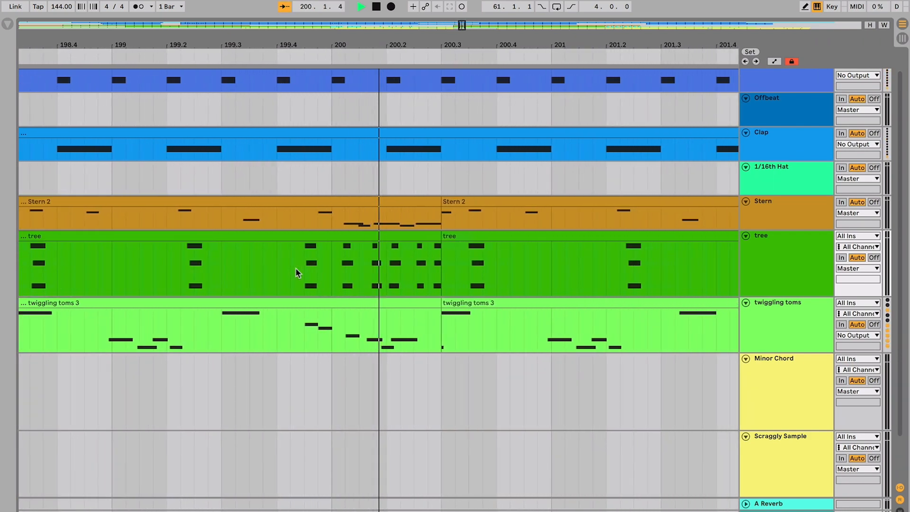
pyautogui.scroll(-7, 295, 268)
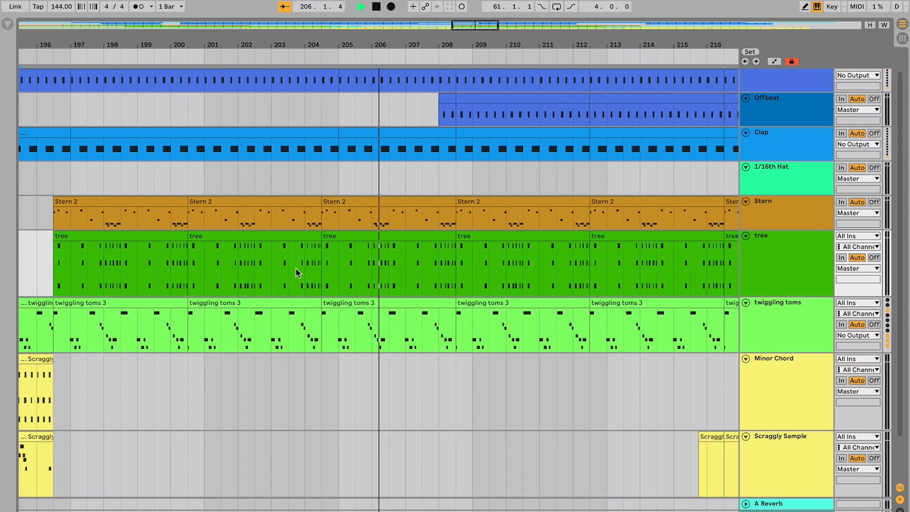
pyautogui.press('+')
pyautogui.press('+')
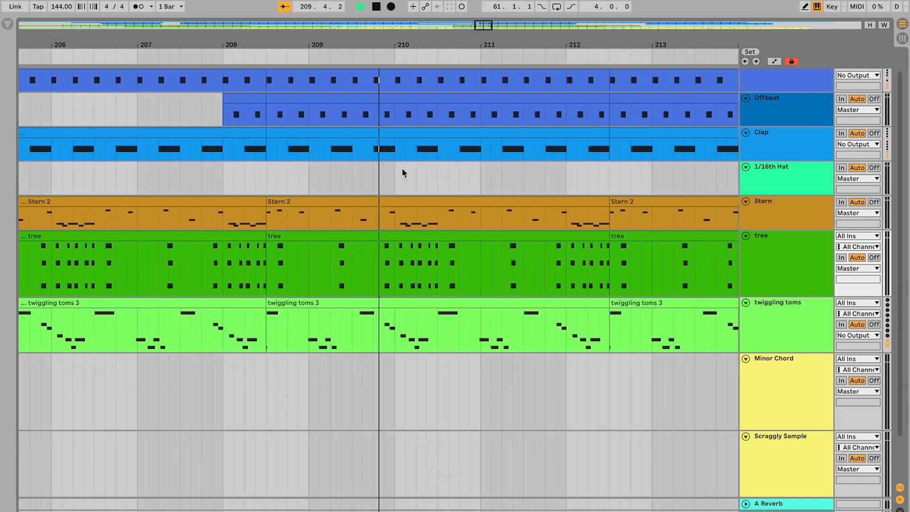
pyautogui.press('space')
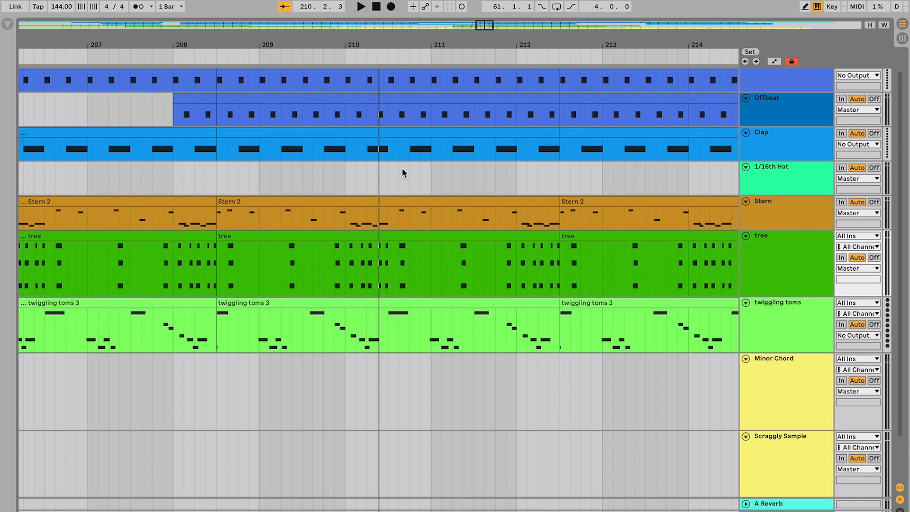
# - Mark bars 197 to 208 across the 1/16th Hat, Stern and tree tracks, and select the short Offbeat clip at bar 208
pyautogui.press('-')
pyautogui.press('-')
pyautogui.hscroll(-5, 402, 168)
pyautogui.scroll(1, 402, 168)
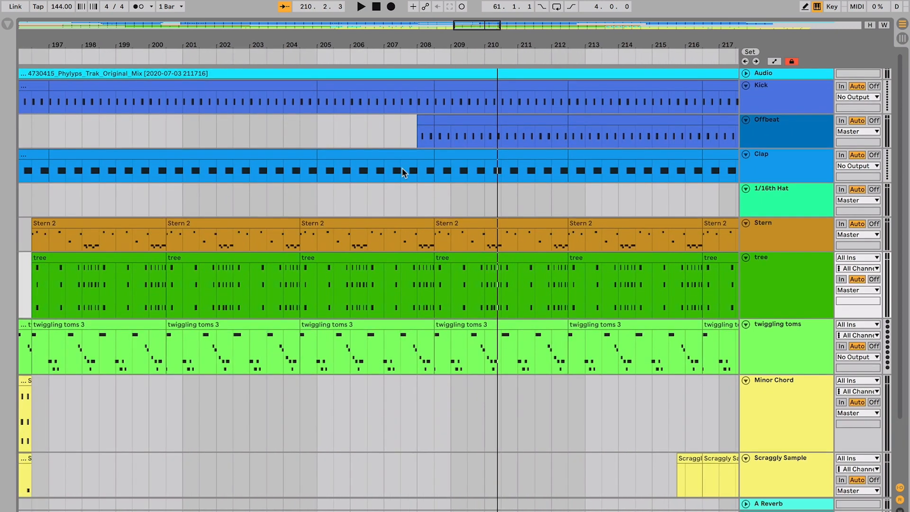
pyautogui.click(451, 120)
pyautogui.moveTo(52, 201); pyautogui.dragTo(422, 255)
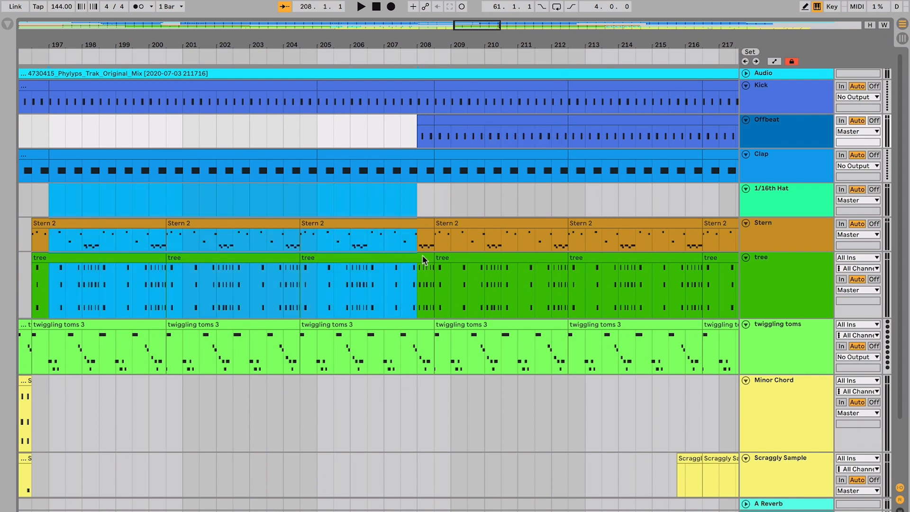
pyautogui.click(431, 199)
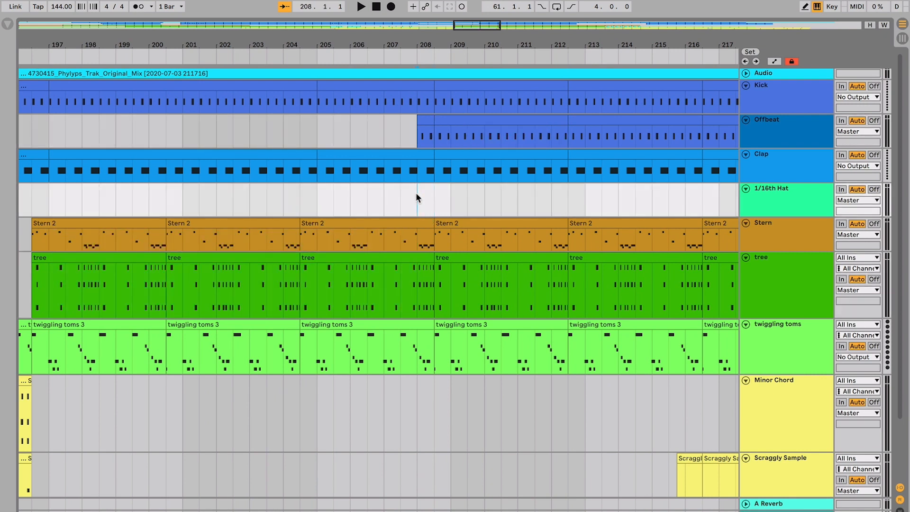
pyautogui.moveTo(417, 197); pyautogui.dragTo(430, 132)
pyautogui.click(430, 123)
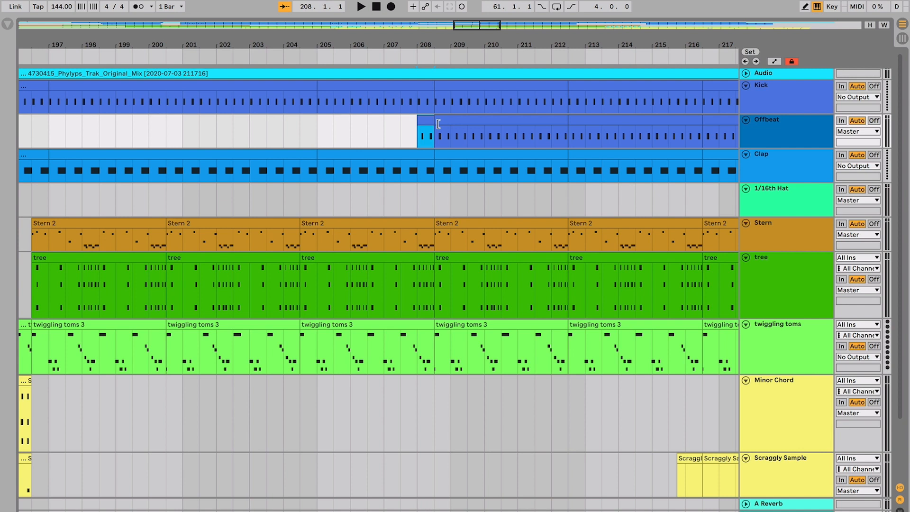
# - Inspect the empty stretch of the Offbeat track before bar 208, marking positions 207.3 and 207.2
pyautogui.click(400, 130)
pyautogui.press('+')
pyautogui.click(432, 140)
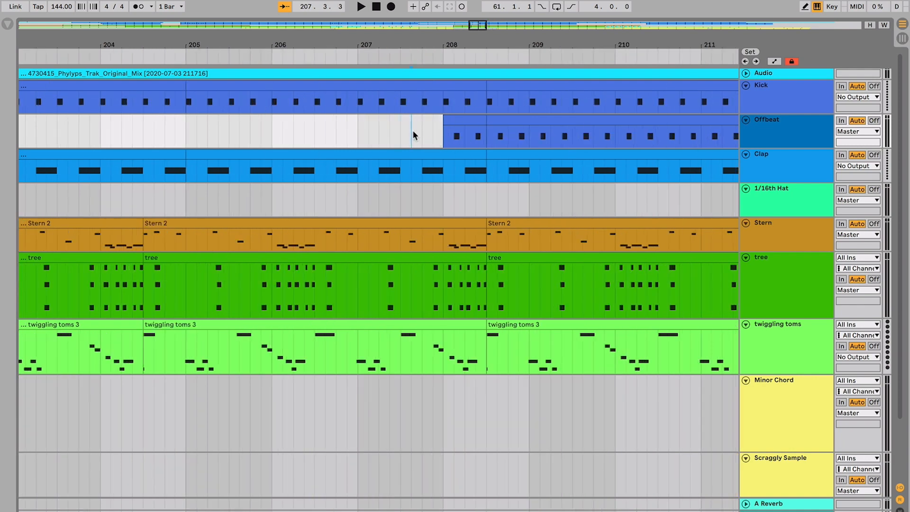
pyautogui.click(378, 134)
pyautogui.press('-')
pyautogui.press('-')
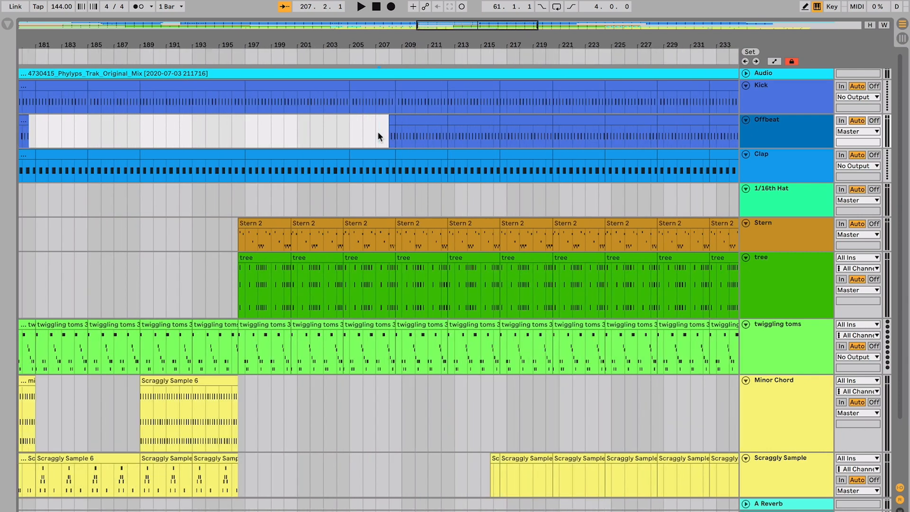
pyautogui.scroll(-3, 378, 133)
pyautogui.scroll(3, 378, 134)
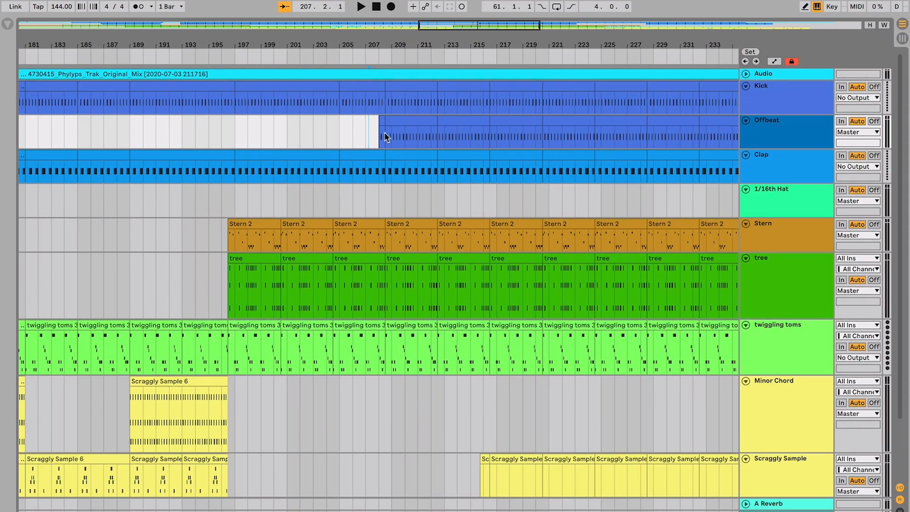
# - Examine where the Scraggly Sample track re-enters near bar 216 relative to the tracks above it
pyautogui.press('+')
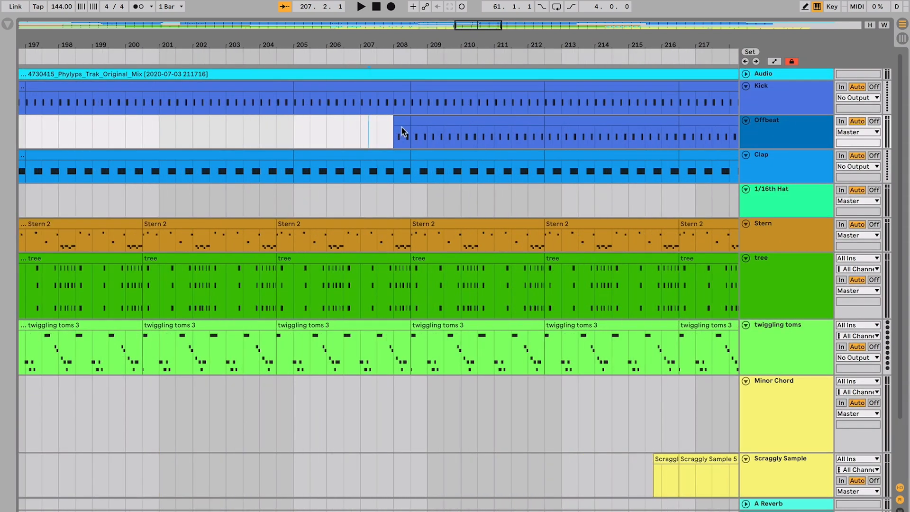
pyautogui.scroll(-2, 398, 127)
pyautogui.hscroll(3, 398, 127)
pyautogui.scroll(-2, 402, 131)
pyautogui.hscroll(3, 402, 130)
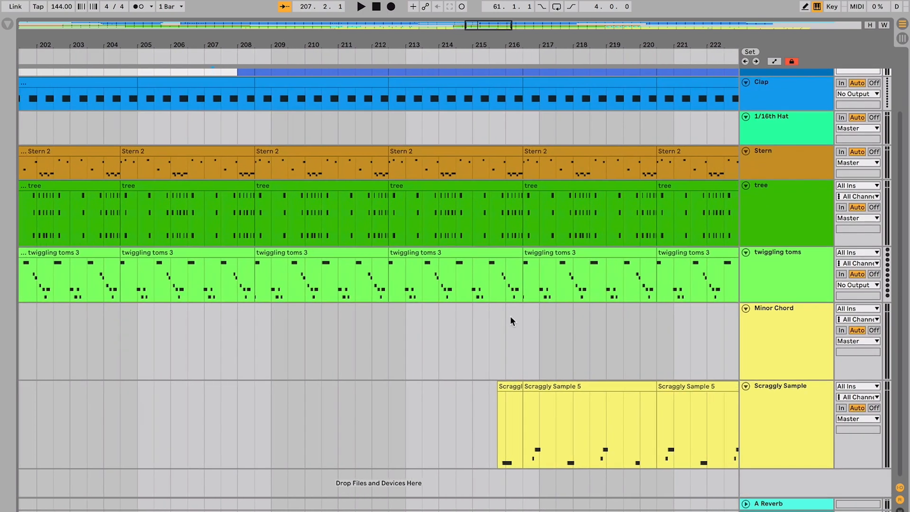
pyautogui.scroll(3, 512, 353)
pyautogui.scroll(-3, 511, 365)
pyautogui.hscroll(2, 511, 365)
pyautogui.hscroll(-2, 509, 379)
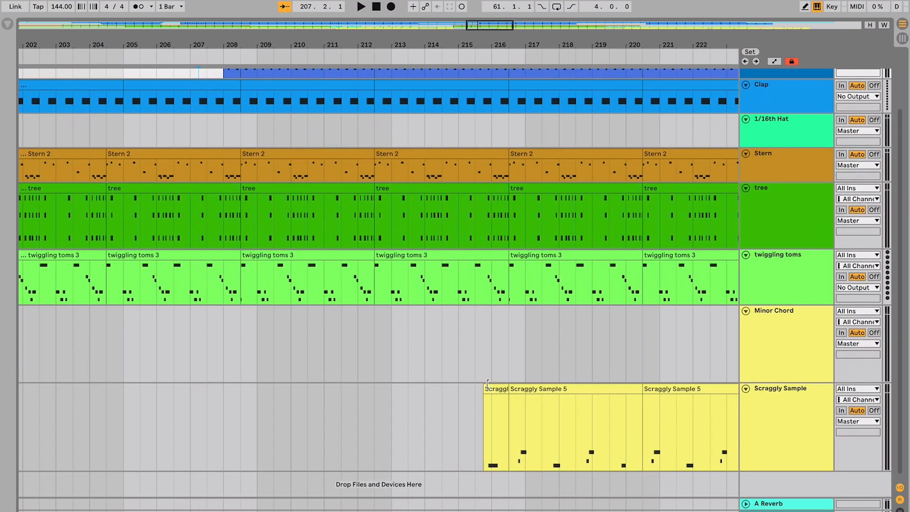
# - Play the arrangement from bar 210.3 on the Offbeat track with the view following playback, listening into the Scraggly Sample re-entry
pyautogui.scroll(2, 503, 371)
pyautogui.click(317, 132)
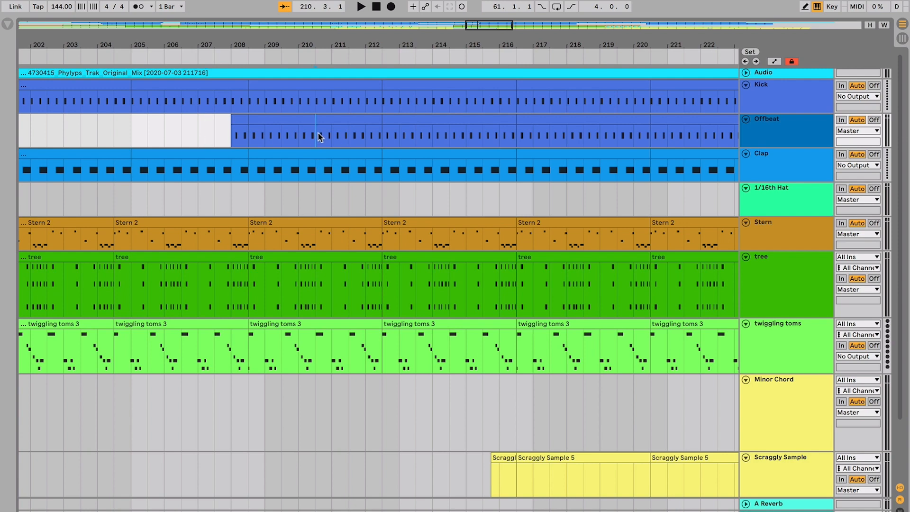
pyautogui.press('space')
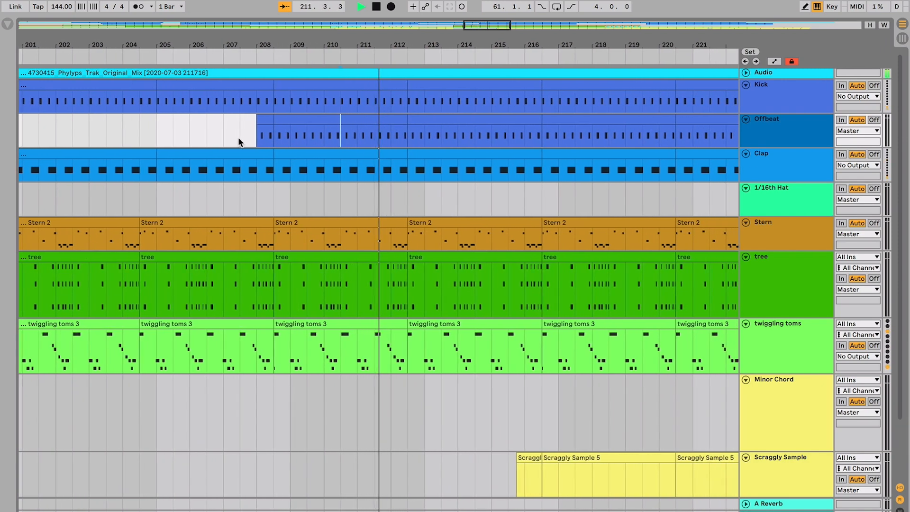
pyautogui.press('+')
pyautogui.press('+')
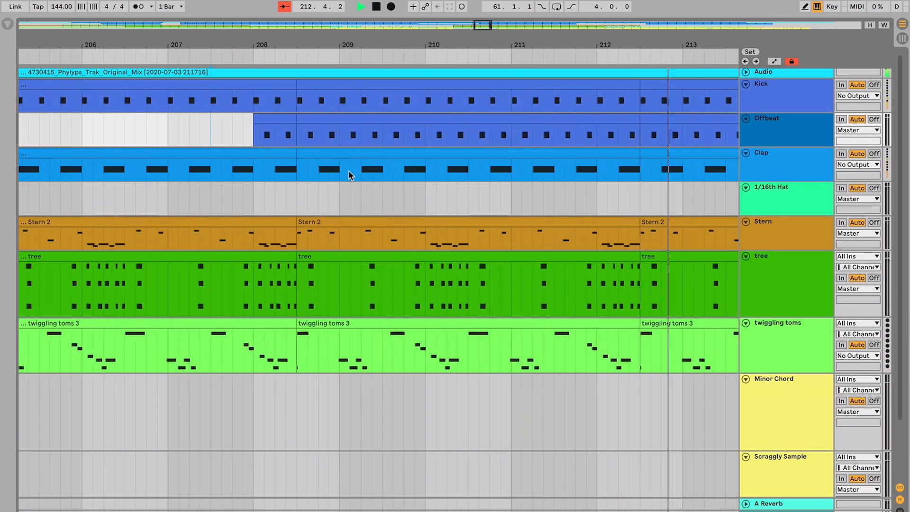
pyautogui.press('super+shift+f')
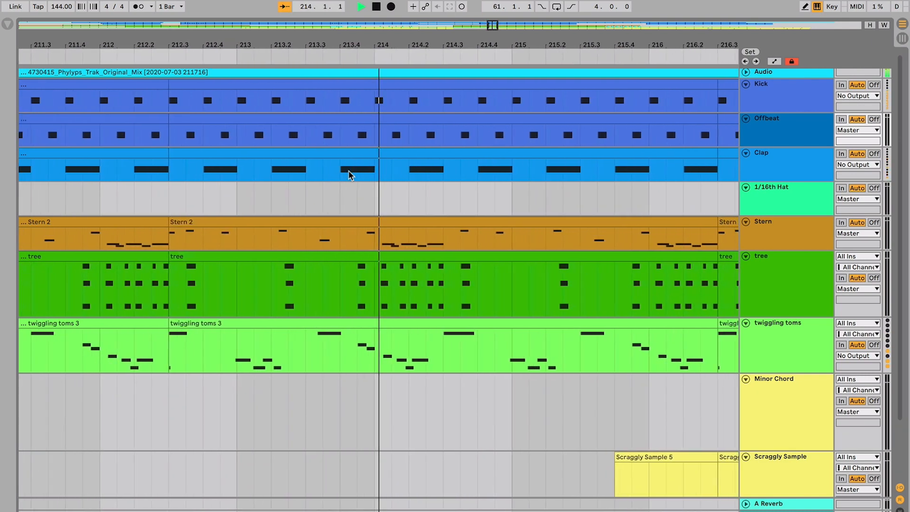
pyautogui.scroll(-3, 349, 172)
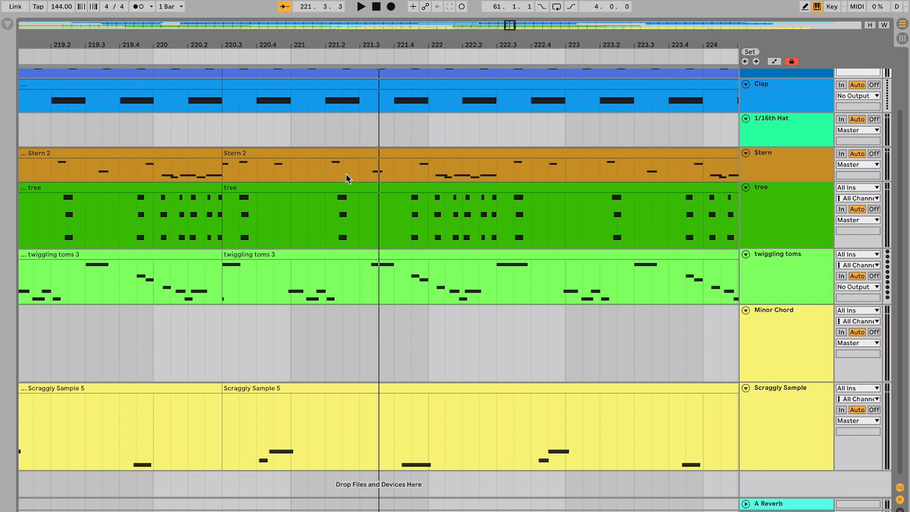
# - Replay the passage from bar 220.3 on the Minor Chord track and stop playback
pyautogui.click(215, 338)
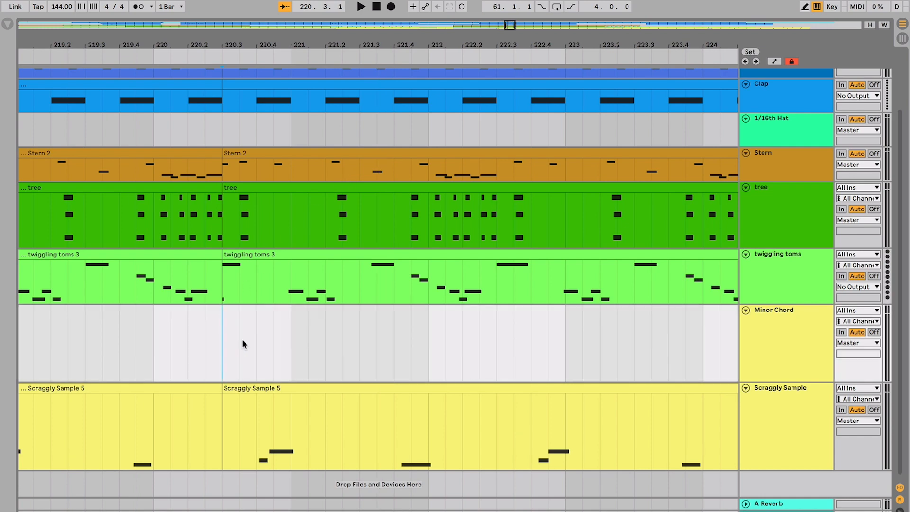
pyautogui.press('space')
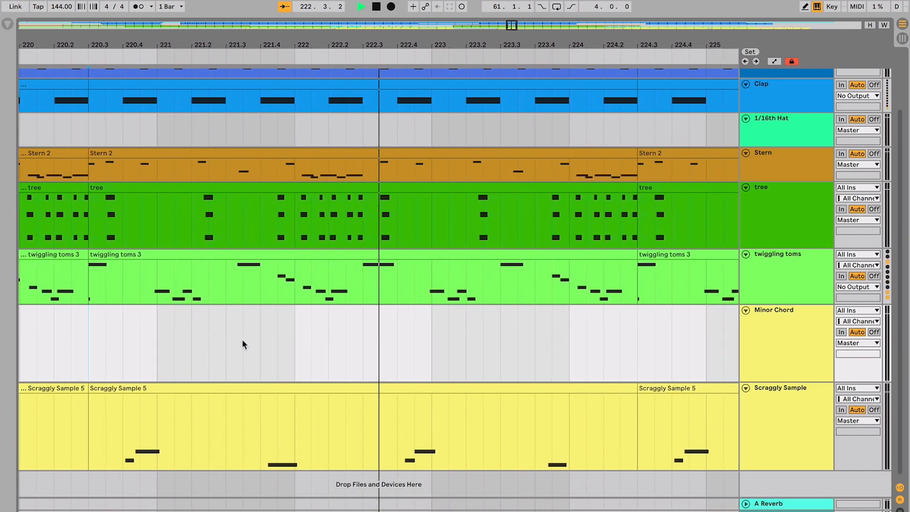
pyautogui.press('space')
# - Select the Scraggly Sample 5 clip at bar 220.3, play from near bar 222 on the Minor Chord track and stop in bar 233
pyautogui.click(250, 386)
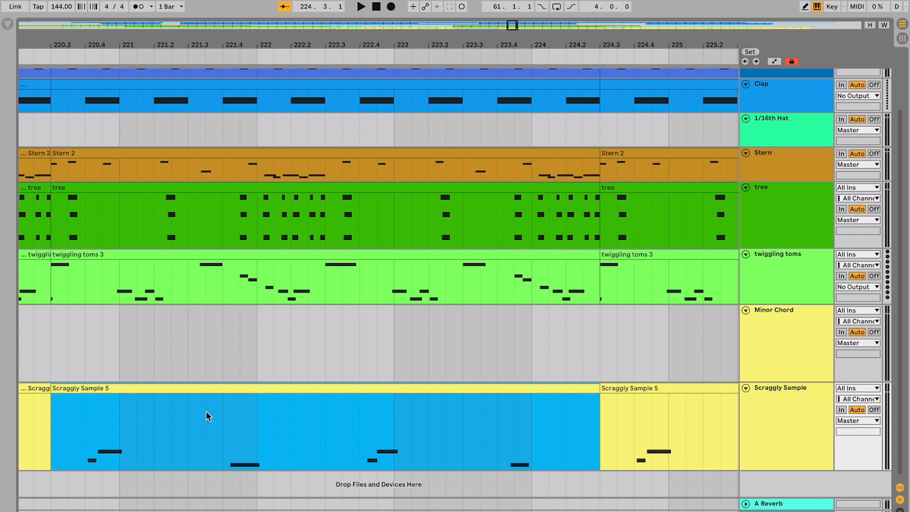
pyautogui.click(286, 369)
pyautogui.press('space')
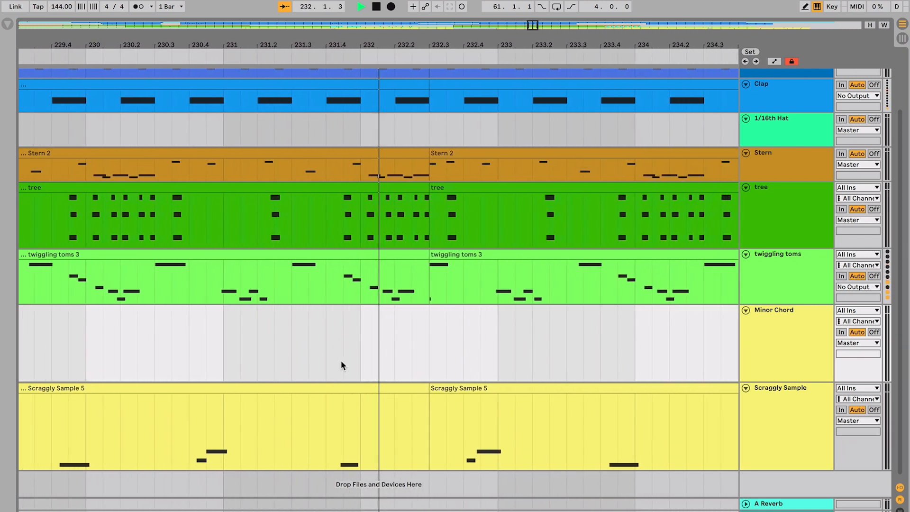
pyautogui.press('-')
pyautogui.press('-')
pyautogui.press('-')
pyautogui.press('-')
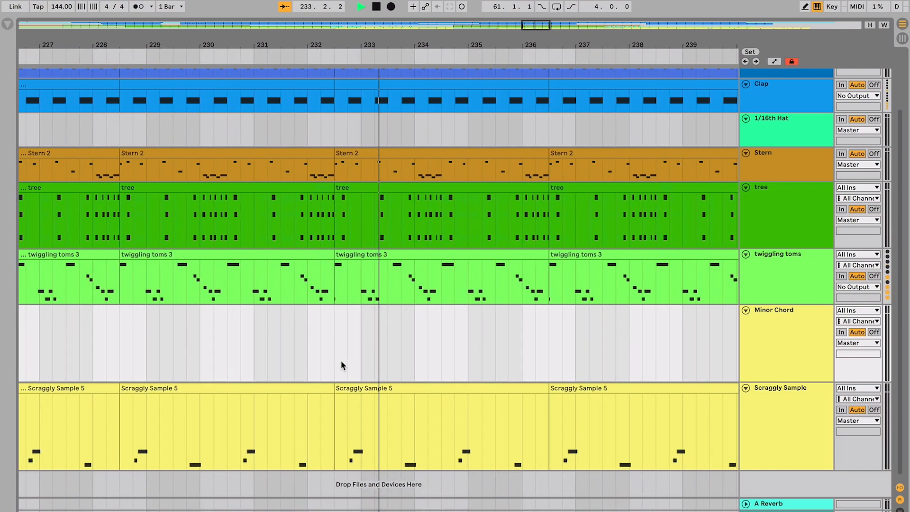
pyautogui.press('space')
# - Show the automation lanes and review the tracks' automation between about bars 219 and 253
pyautogui.hscroll(2, 343, 366)
pyautogui.scroll(-1, 341, 365)
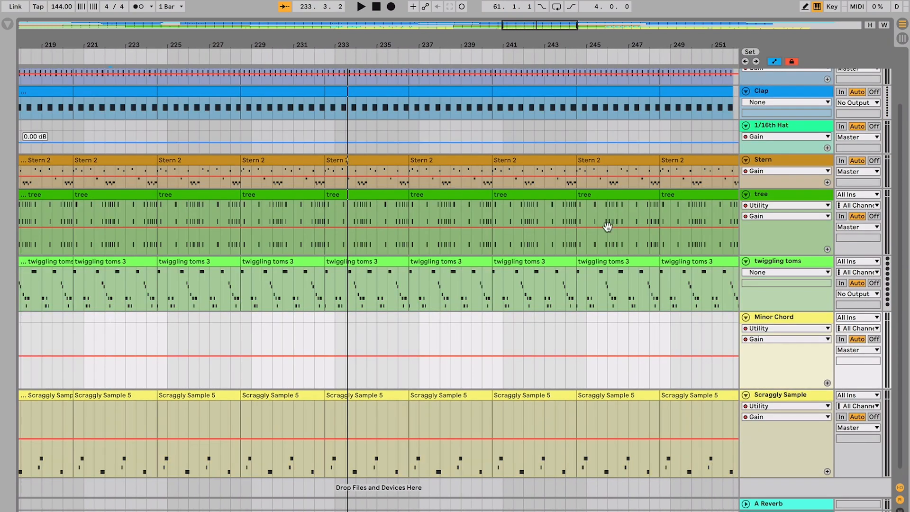
pyautogui.click(774, 61)
pyautogui.hscroll(3, 583, 264)
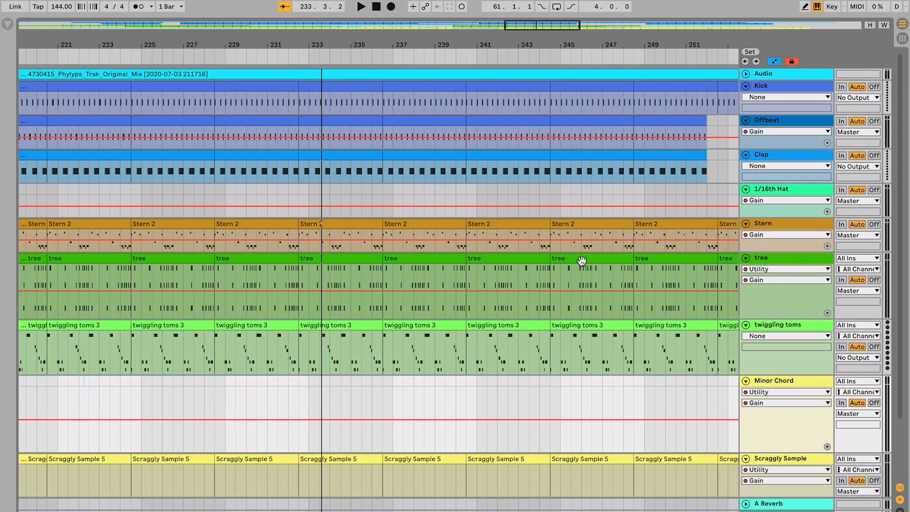
pyautogui.hscroll(1, 460, 284)
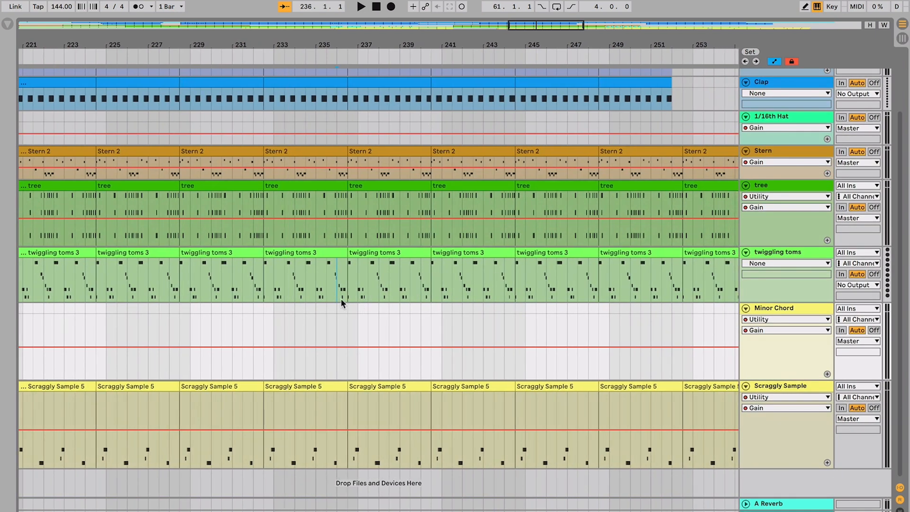
# - Start playback from bar 236 on the twiggling toms track, hide the automation lanes and mark bar 240.3 on the tree track
pyautogui.click(341, 300)
pyautogui.press('space')
pyautogui.click(775, 61)
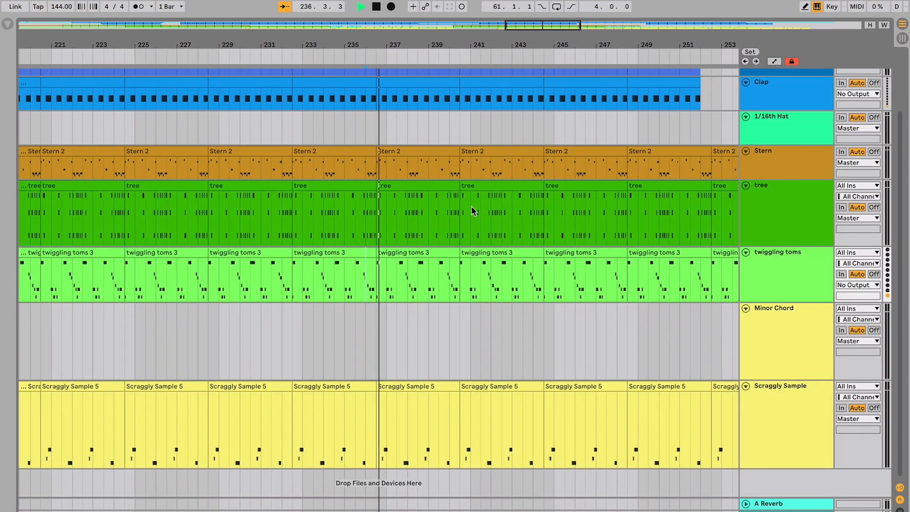
pyautogui.click(458, 223)
pyautogui.press('+')
pyautogui.press('+')
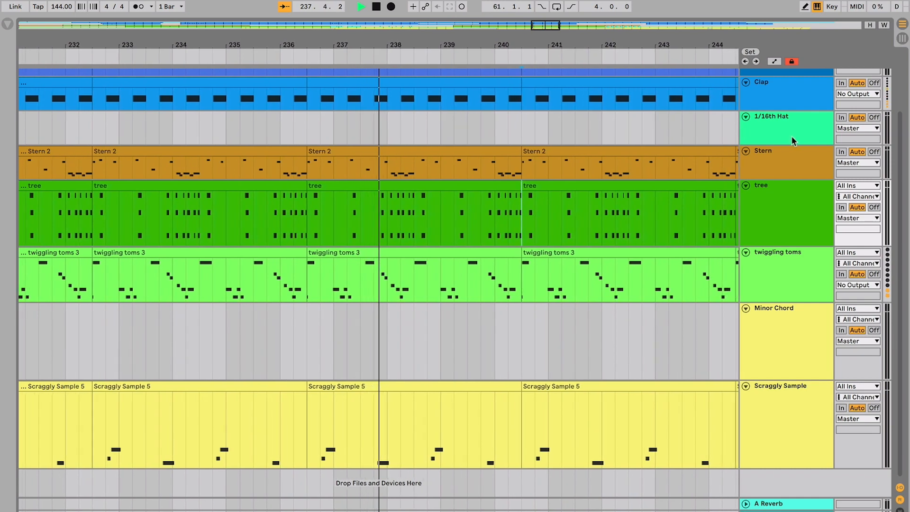
# - Follow playback from about bar 237 to 244 while checking the tracks' clips and the empty 1/16th Hat track
pyautogui.click(684, 166)
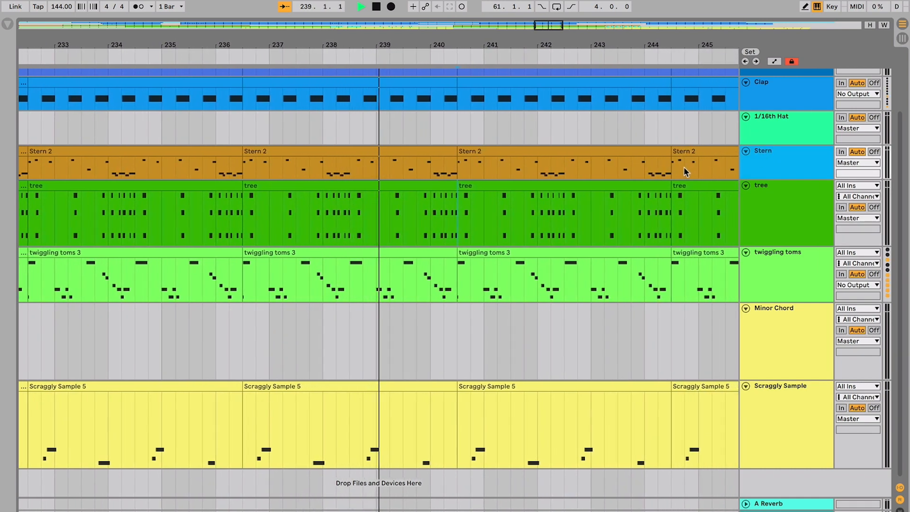
pyautogui.scroll(3, 747, 93)
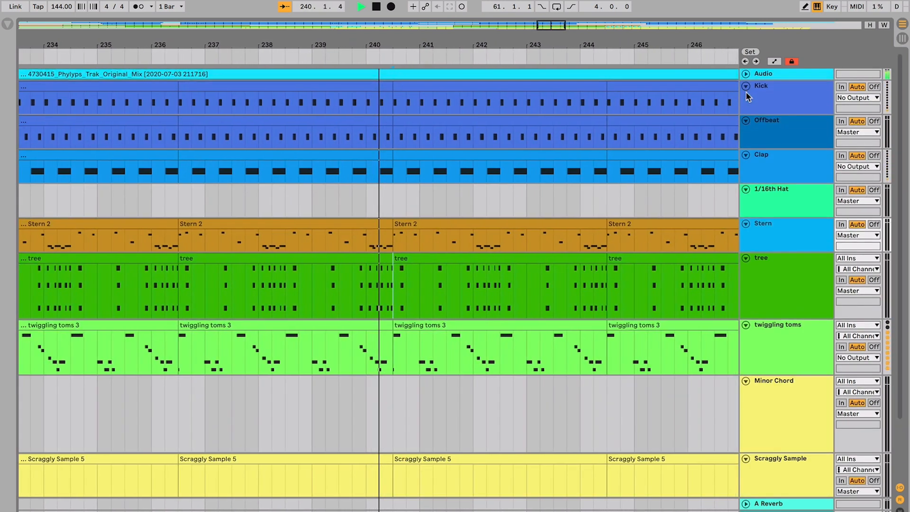
pyautogui.scroll(-3, 746, 118)
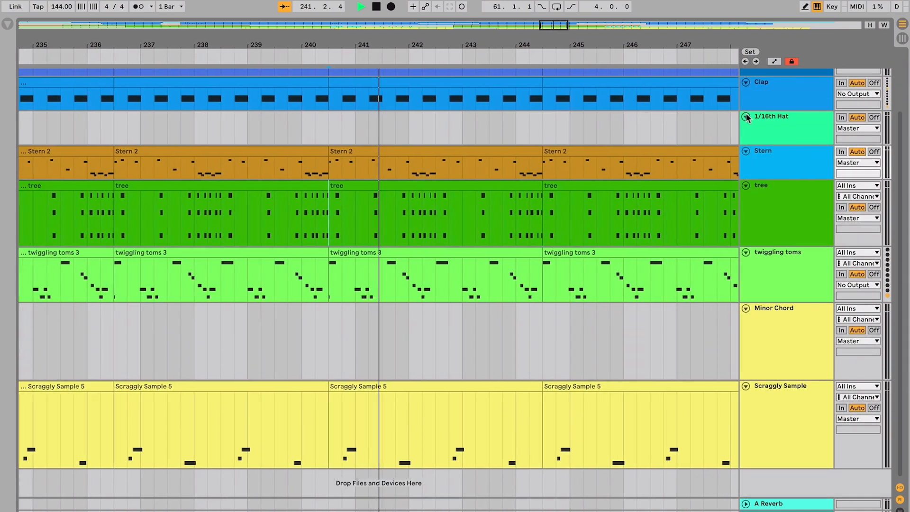
pyautogui.scroll(1, 747, 117)
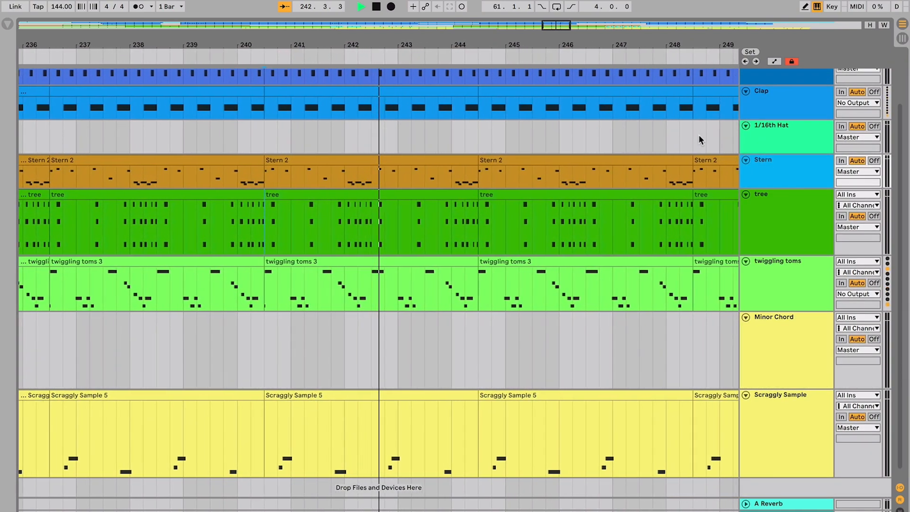
pyautogui.click(756, 140)
pyautogui.click(615, 152)
pyautogui.hscroll(1, 615, 153)
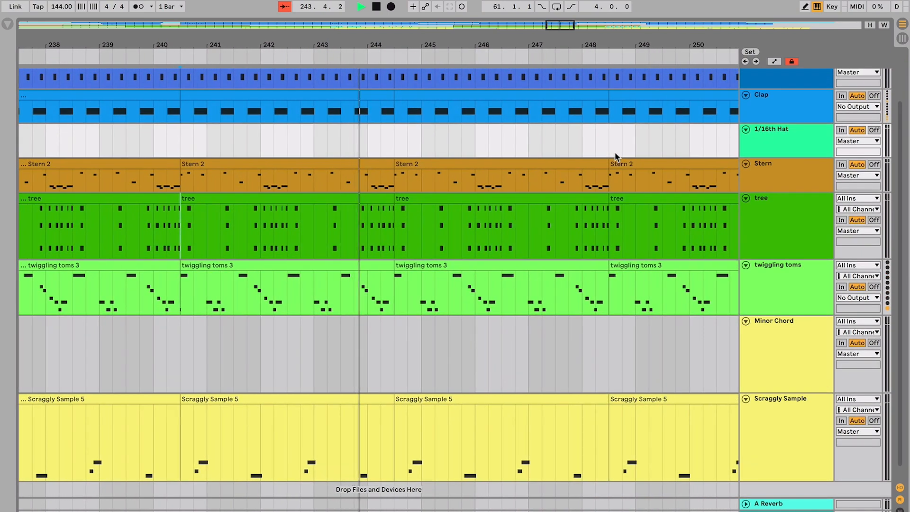
# - Review all tracks' clips from about bar 244 to 253 during playback, and stop it with the cursor on the Minor Chord track
pyautogui.scroll(-1, 615, 154)
pyautogui.hscroll(2, 615, 154)
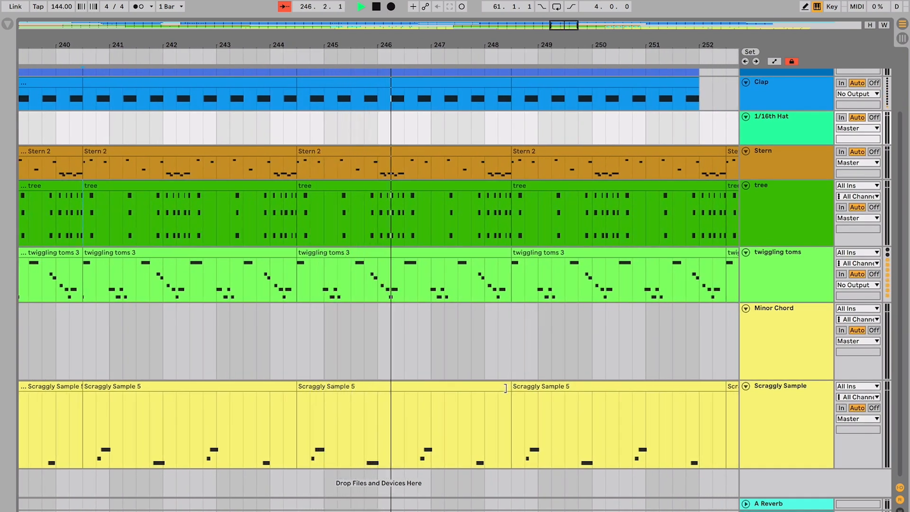
pyautogui.scroll(3, 524, 392)
pyautogui.hscroll(1, 525, 392)
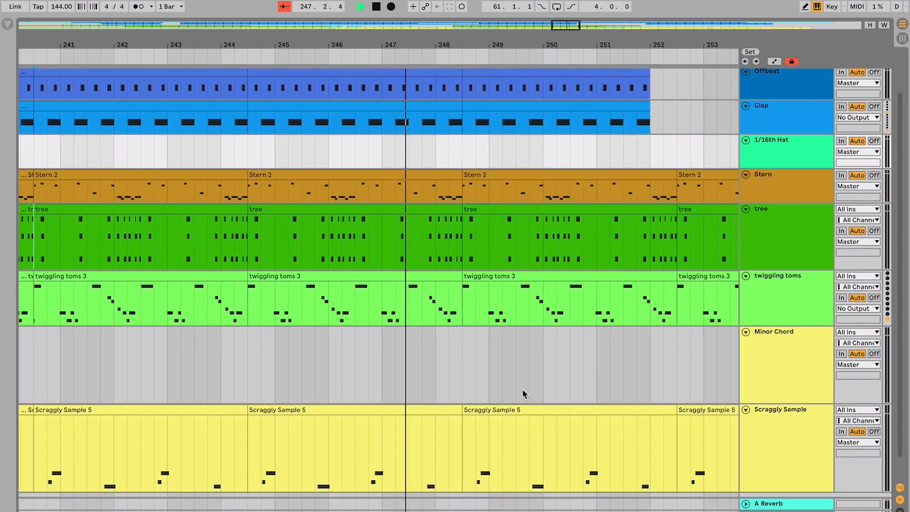
pyautogui.scroll(-2, 524, 394)
pyautogui.hscroll(2, 524, 394)
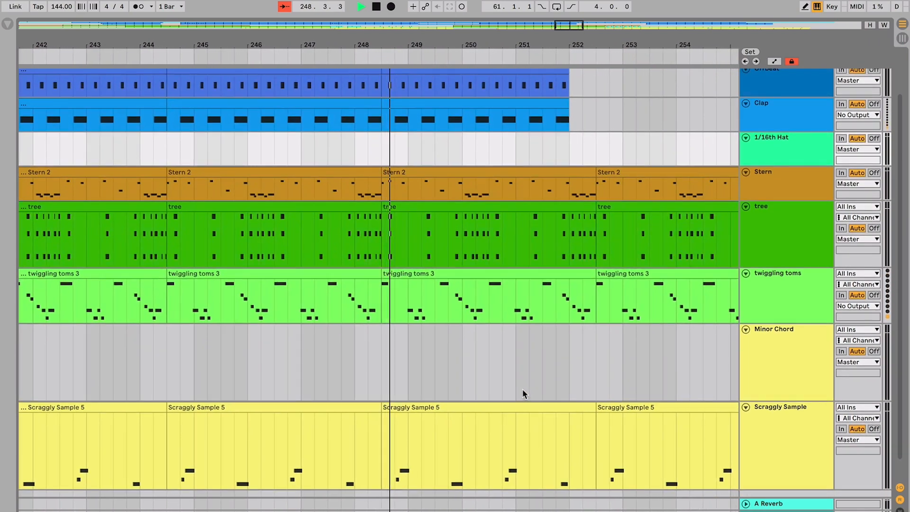
pyautogui.hscroll(2, 524, 394)
pyautogui.scroll(-1, 524, 394)
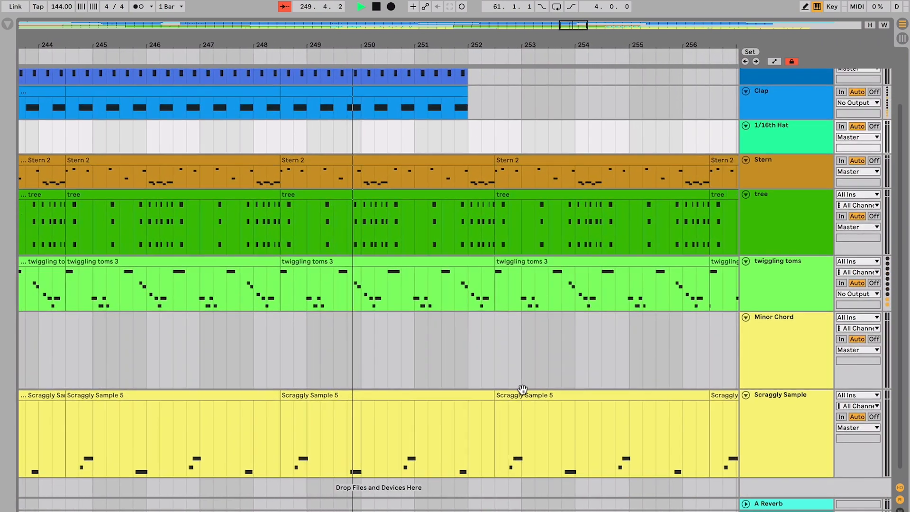
pyautogui.scroll(1, 523, 394)
pyautogui.scroll(2, 523, 393)
pyautogui.hscroll(1, 524, 393)
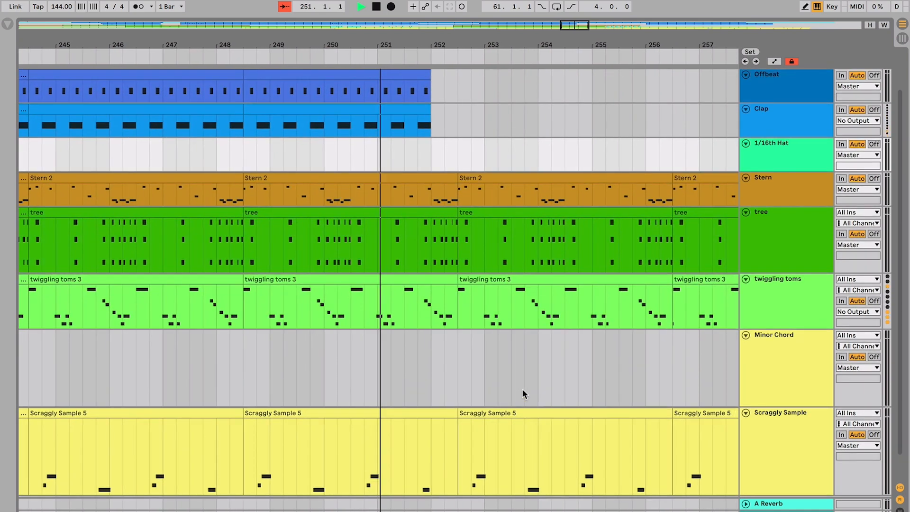
pyautogui.scroll(1, 523, 394)
pyautogui.hscroll(1, 523, 394)
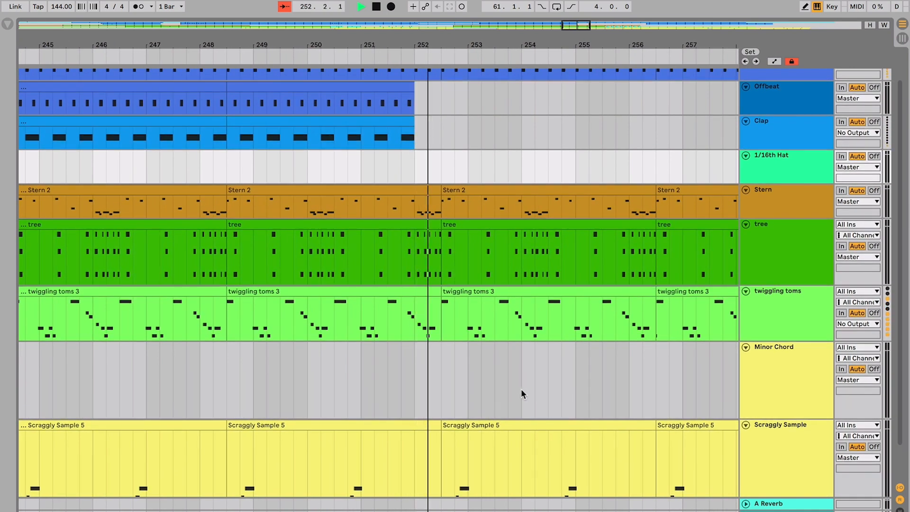
pyautogui.scroll(-3, 507, 381)
pyautogui.hscroll(1, 507, 380)
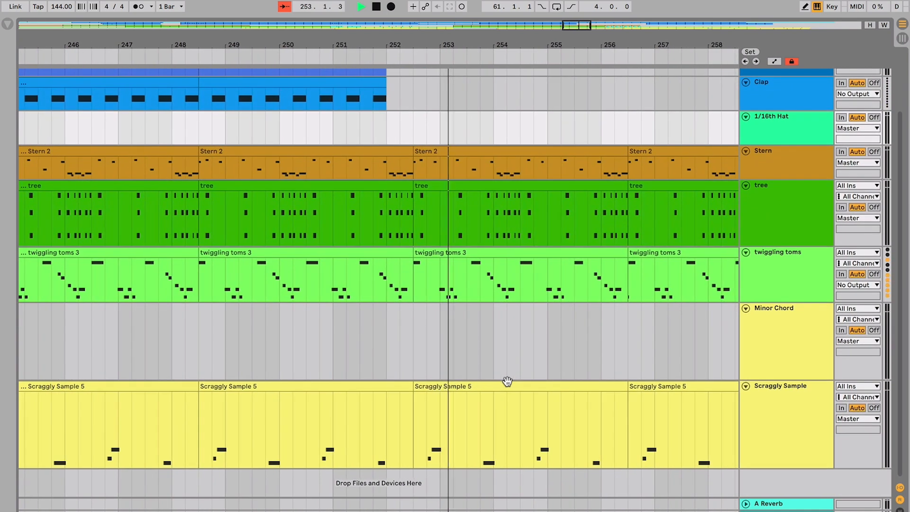
pyautogui.click(420, 344)
pyautogui.press('space')
pyautogui.click(414, 342)
# - Mark a one-bar range on the 1/16th Hat track around bar 252, and set the cursor at bar 252
pyautogui.scroll(5, 414, 342)
pyautogui.hscroll(-1, 414, 342)
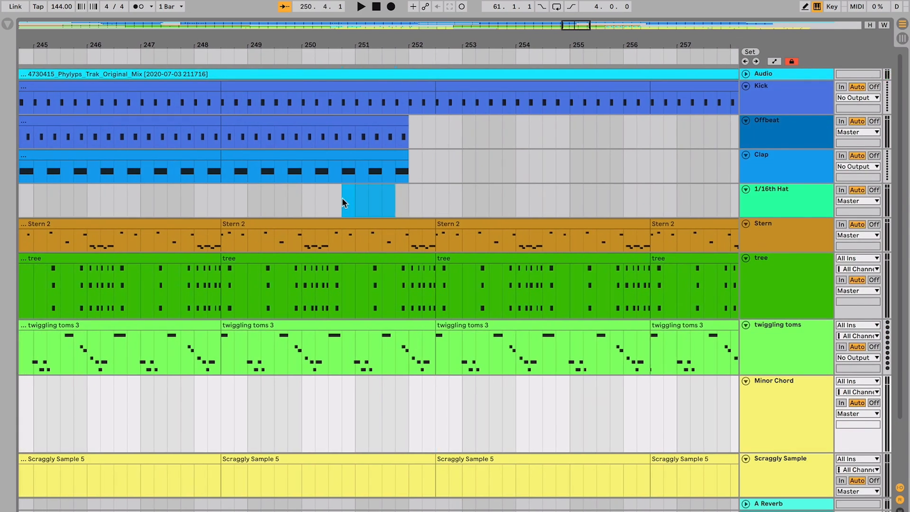
pyautogui.moveTo(342, 198); pyautogui.dragTo(405, 201)
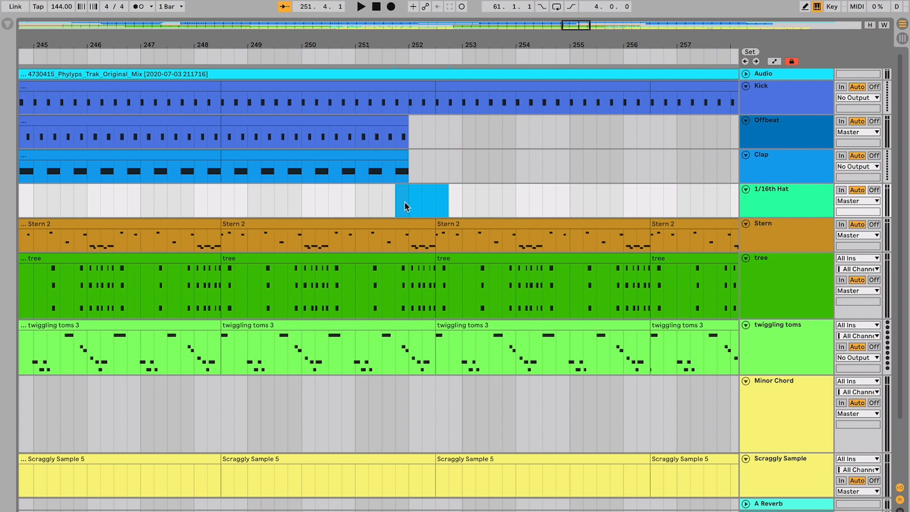
pyautogui.click(405, 201)
pyautogui.scroll(-1, 390, 198)
pyautogui.hscroll(1, 390, 199)
pyautogui.scroll(1, 391, 198)
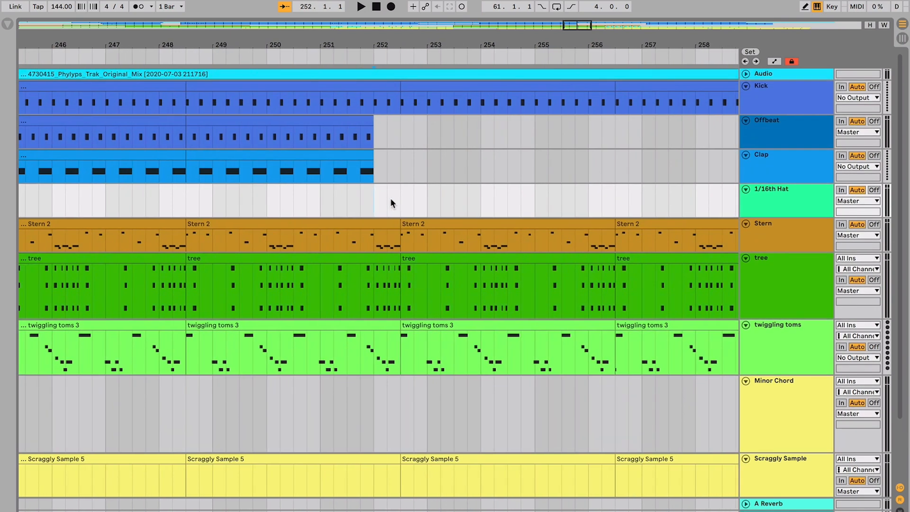
# - Play from bar 251.2 on the Clap track to check the Offbeat and Clap ending at bar 252, and stop playback
pyautogui.click(353, 175)
pyautogui.click(338, 175)
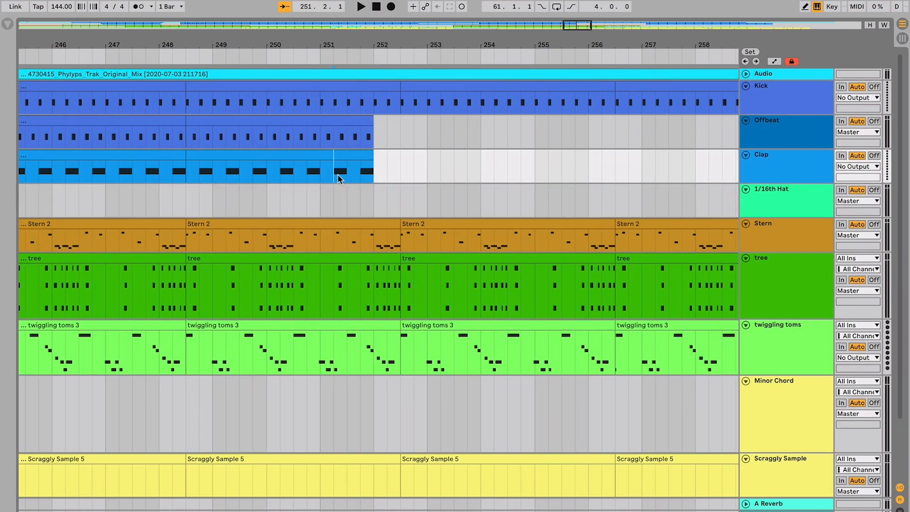
pyautogui.press('space')
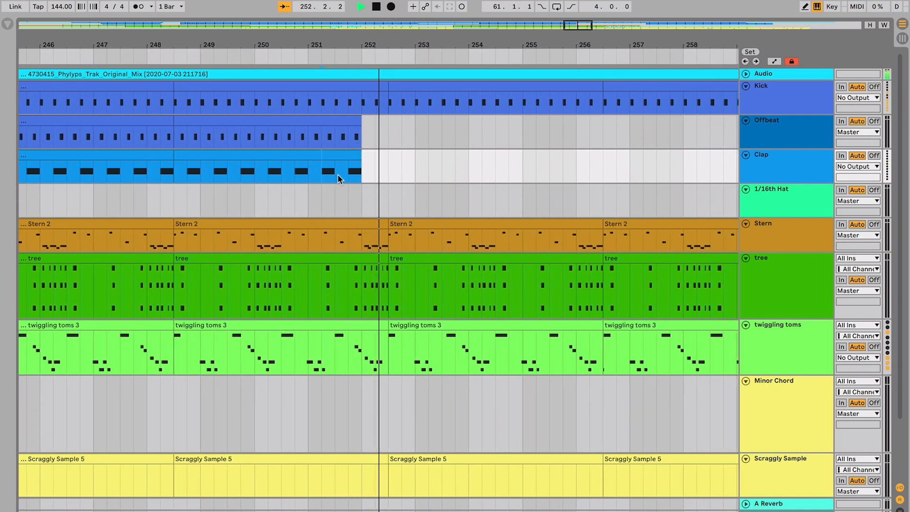
pyautogui.click(282, 180)
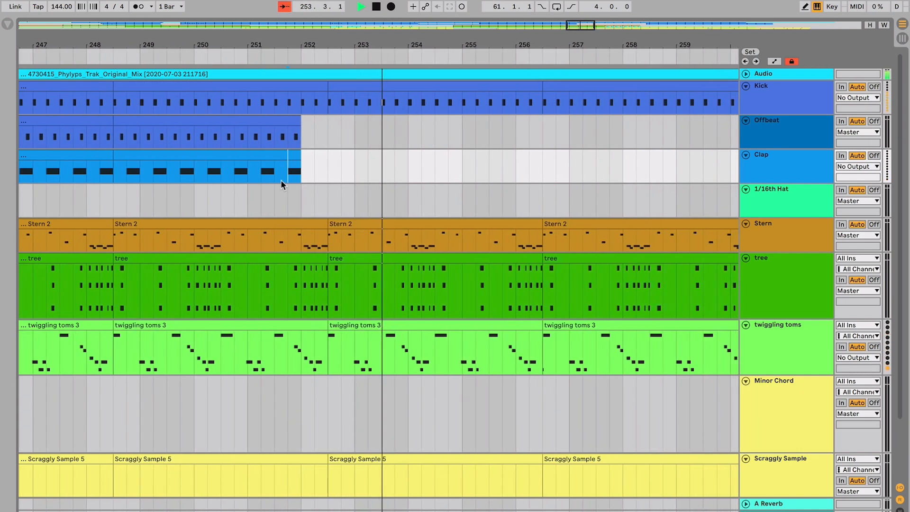
pyautogui.press('space')
# - Mark the empty Offbeat and Clap range from bar 252 to 252.3, and the Clap range from 252.3 to 253
pyautogui.moveTo(300, 176); pyautogui.dragTo(330, 124)
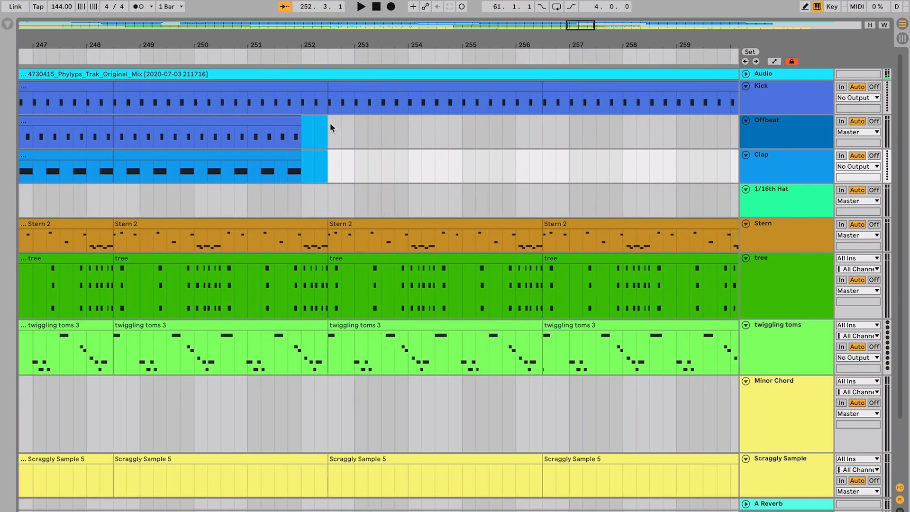
pyautogui.press('+')
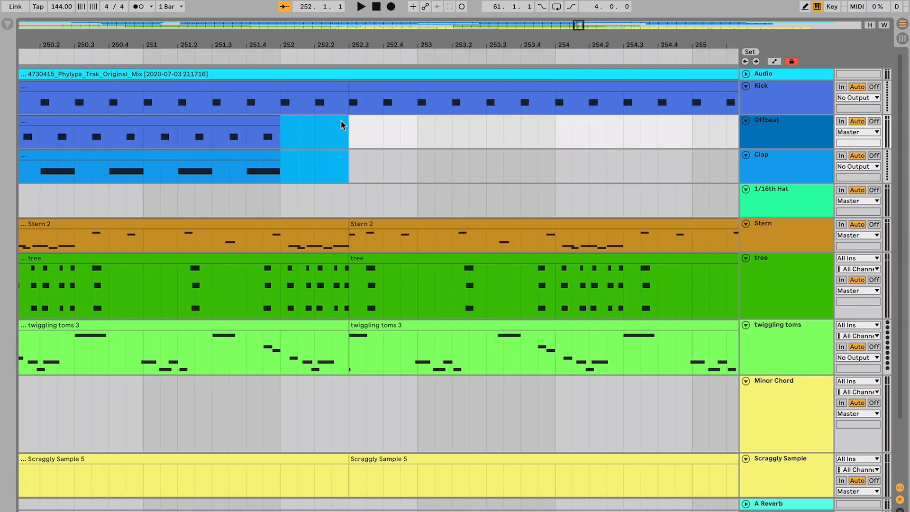
pyautogui.moveTo(359, 173); pyautogui.dragTo(413, 166)
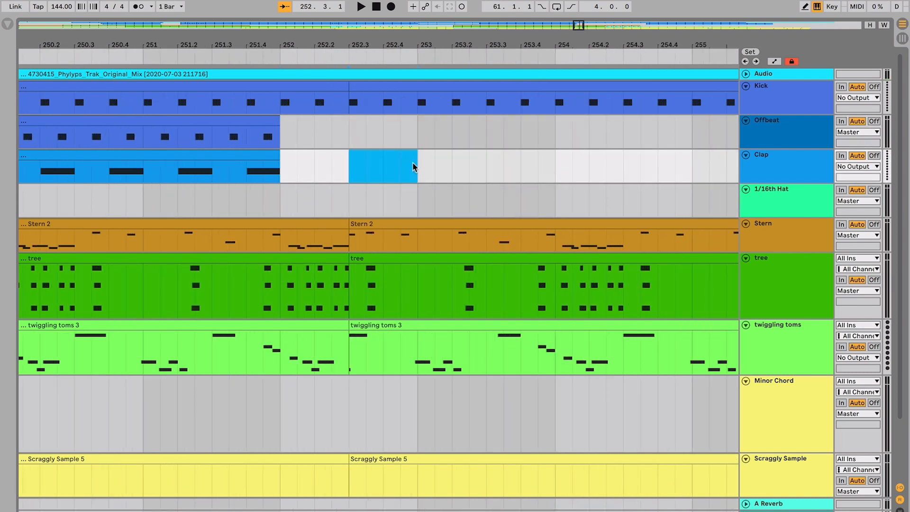
pyautogui.click(349, 176)
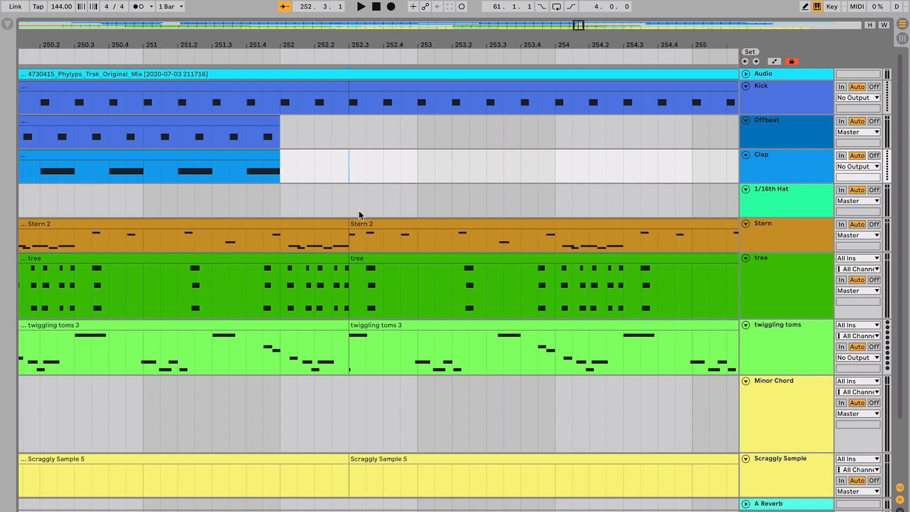
# - Mark the 1/16th Hat range from bar 252.3 to 253, and select the Stern 2 clip starting at bar 252.3
pyautogui.click(350, 196)
pyautogui.moveTo(350, 204); pyautogui.dragTo(410, 201)
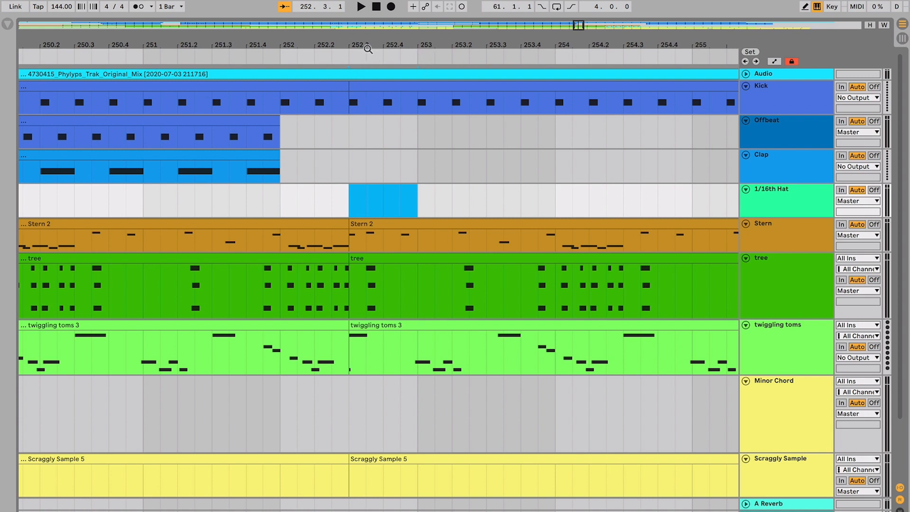
pyautogui.click(365, 175)
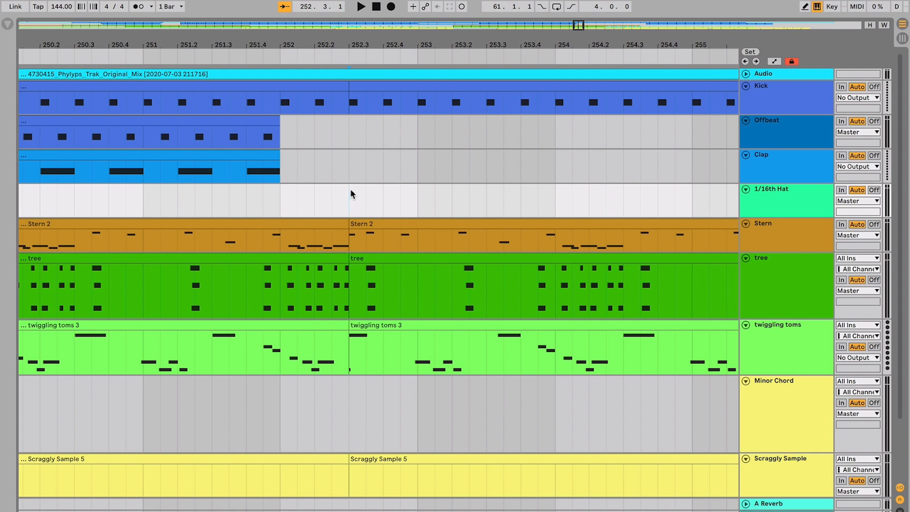
pyautogui.click(356, 220)
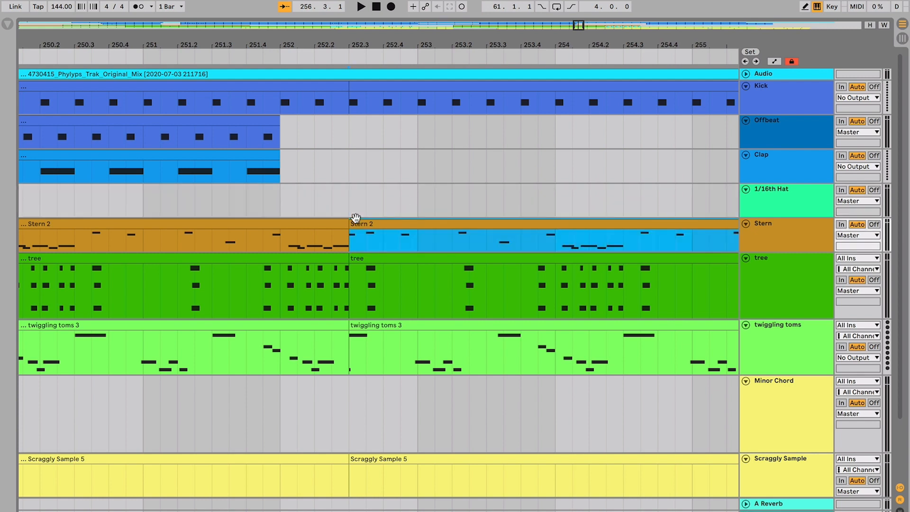
# - Play from bar 252.2 on the 1/16th Hat track, mark bar 256.3 on the Clap track and stop playback past bar 266
pyautogui.click(358, 211)
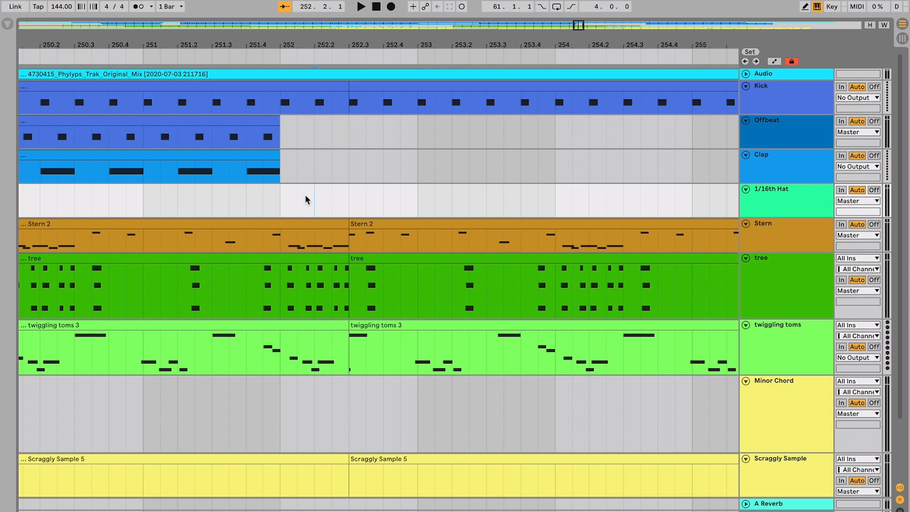
pyautogui.press('space')
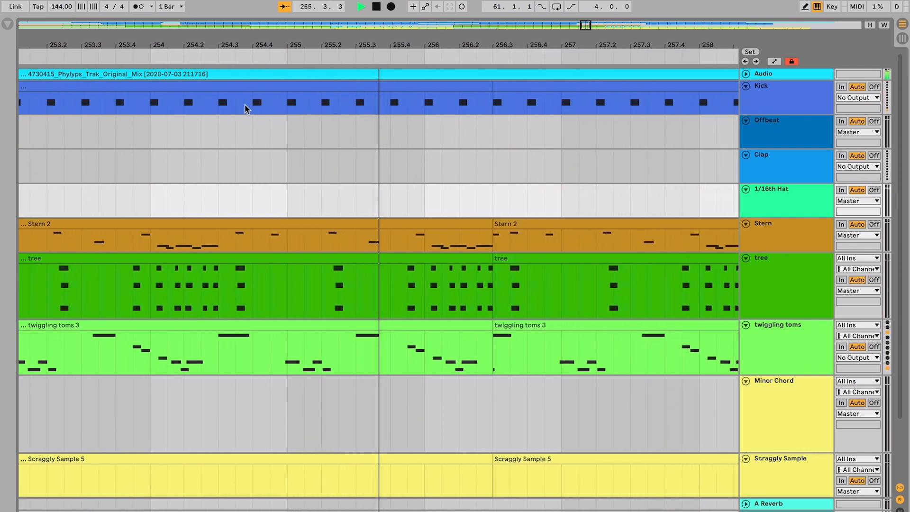
pyautogui.click(360, 165)
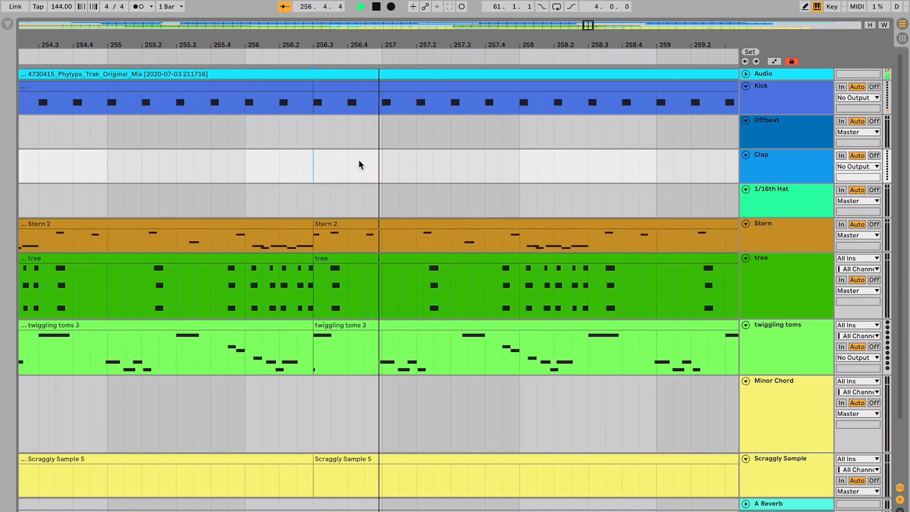
pyautogui.scroll(-3, 359, 165)
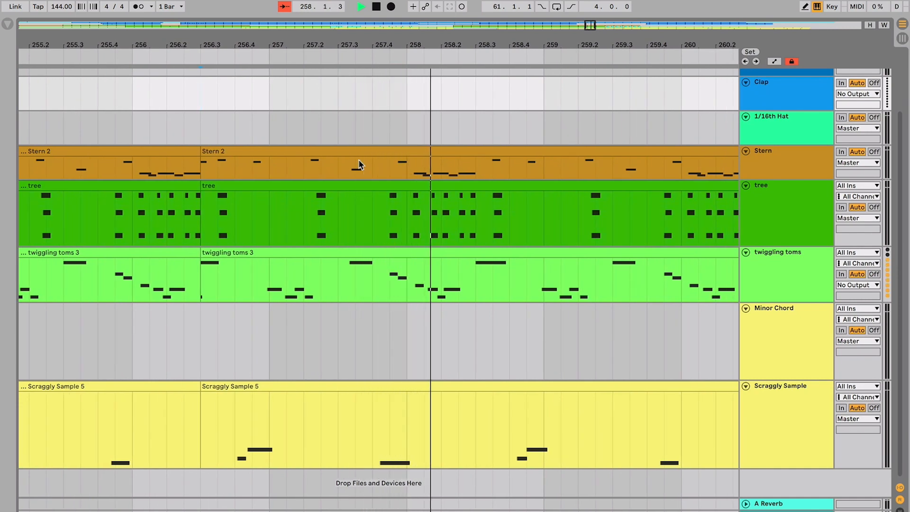
pyautogui.hotkey('ctrl', 'f')
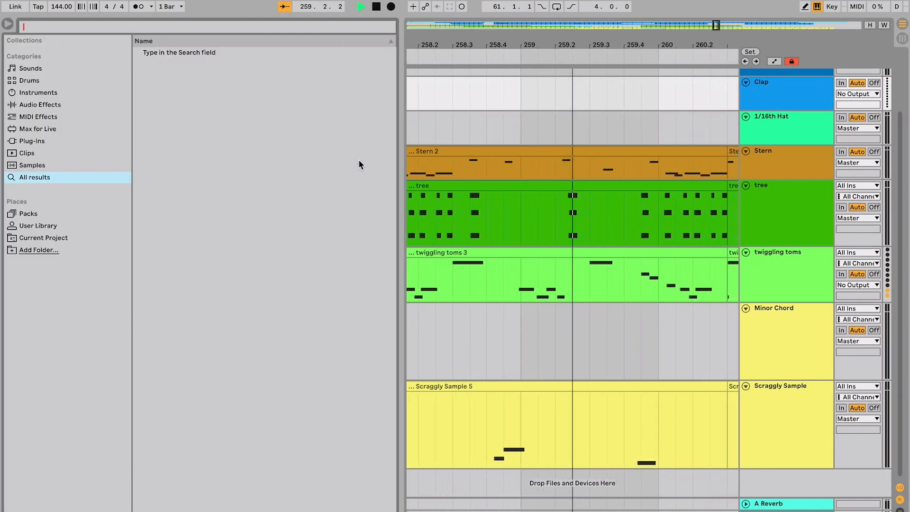
pyautogui.hotkey('ctrl', 'alt', 'b')
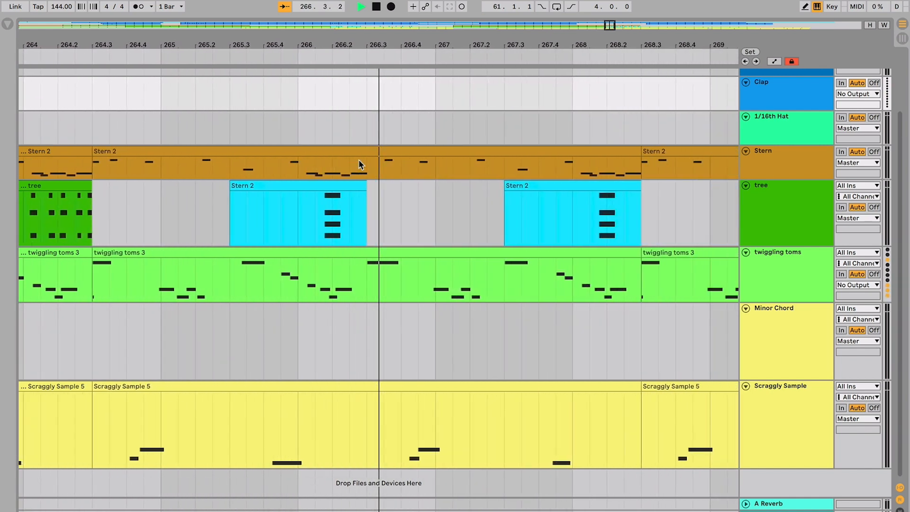
pyautogui.press('space')
pyautogui.click(359, 161)
# - Rename the four Stern 2 clips on the tree track between bars 265.3 and 272.3 as tree
pyautogui.press('-')
pyautogui.press('-')
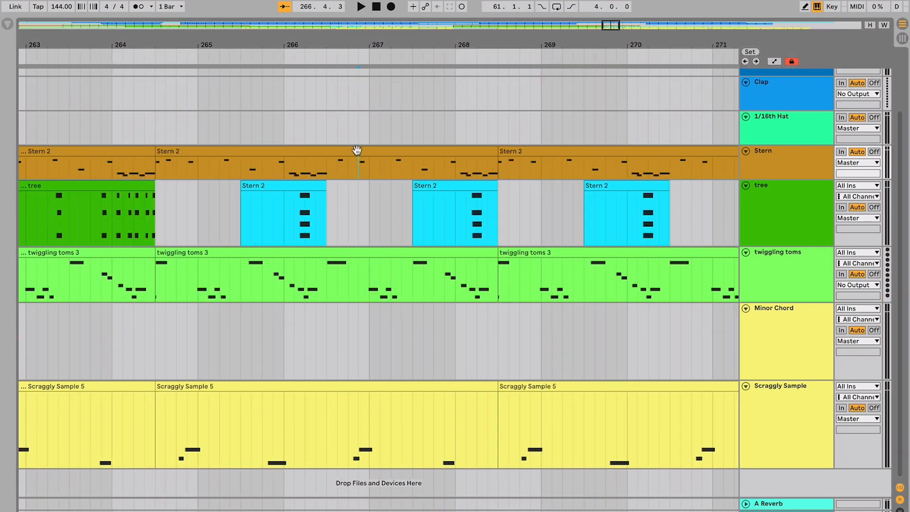
pyautogui.scroll(3, 358, 153)
pyautogui.hscroll(-1, 357, 153)
pyautogui.click(236, 268)
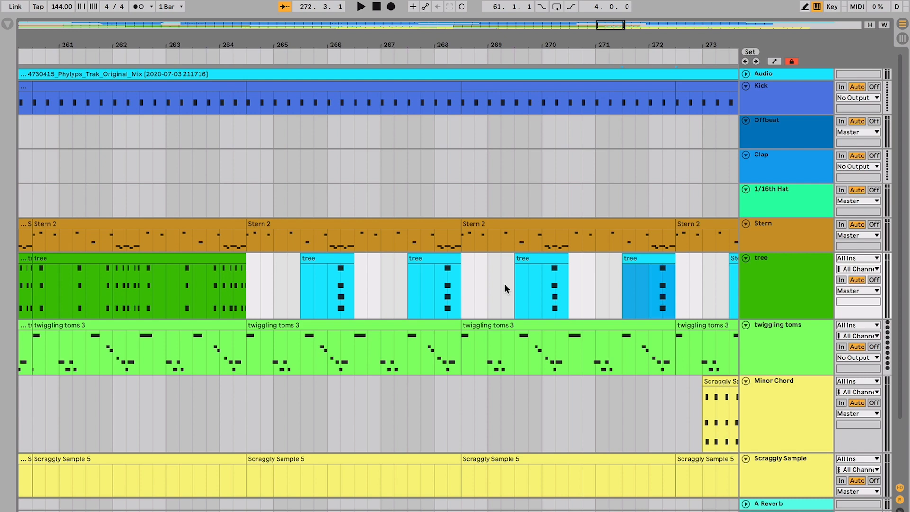
# - Name the Minor Chord track's clip from bar 273 "minor chord", and play from there with the automation lanes shown
pyautogui.click(374, 289)
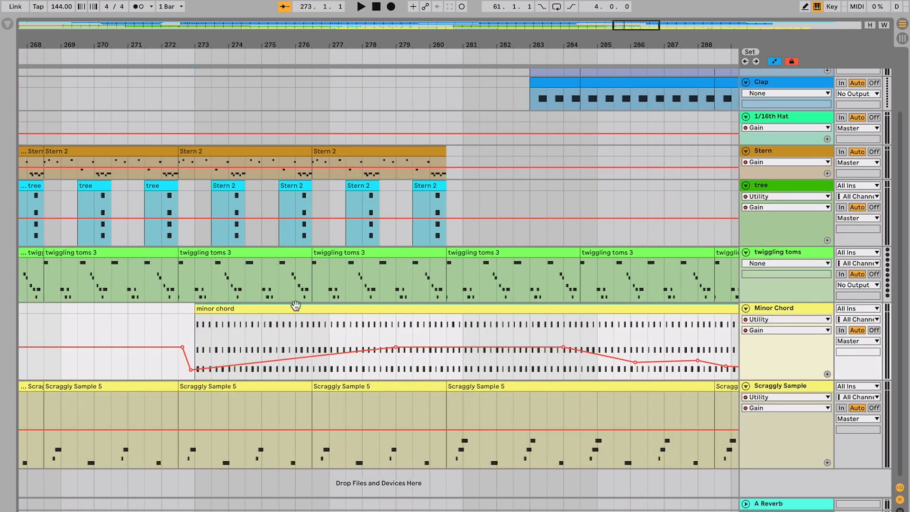
pyautogui.press('space')
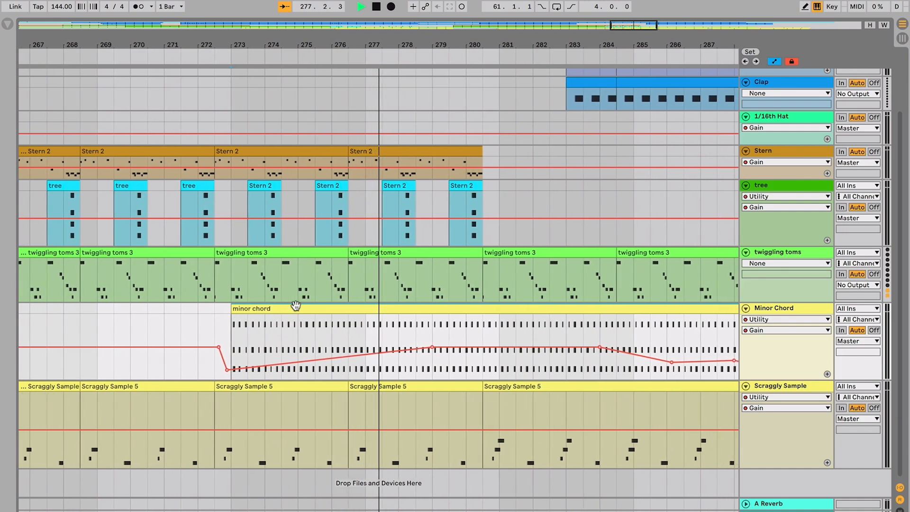
# - Hide the automation lanes during playback and stop playing just past bar 284
pyautogui.press('+')
pyautogui.press('+')
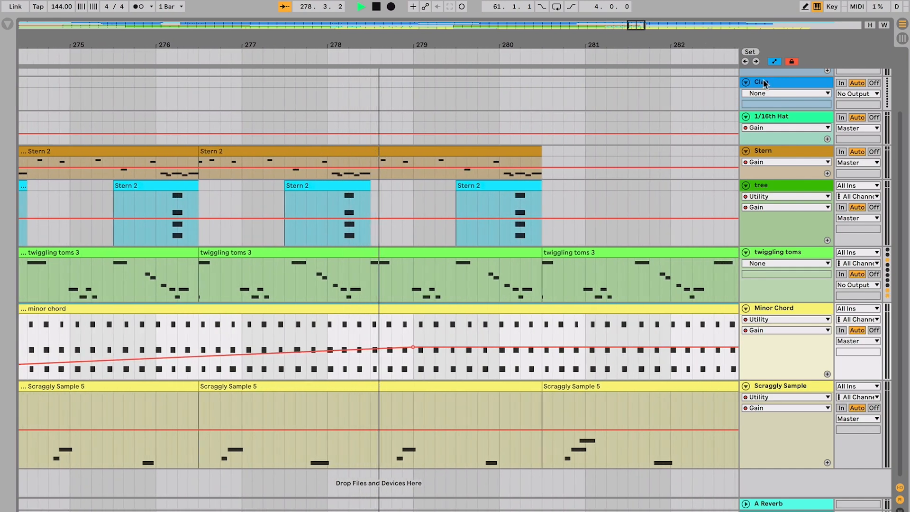
pyautogui.click(776, 61)
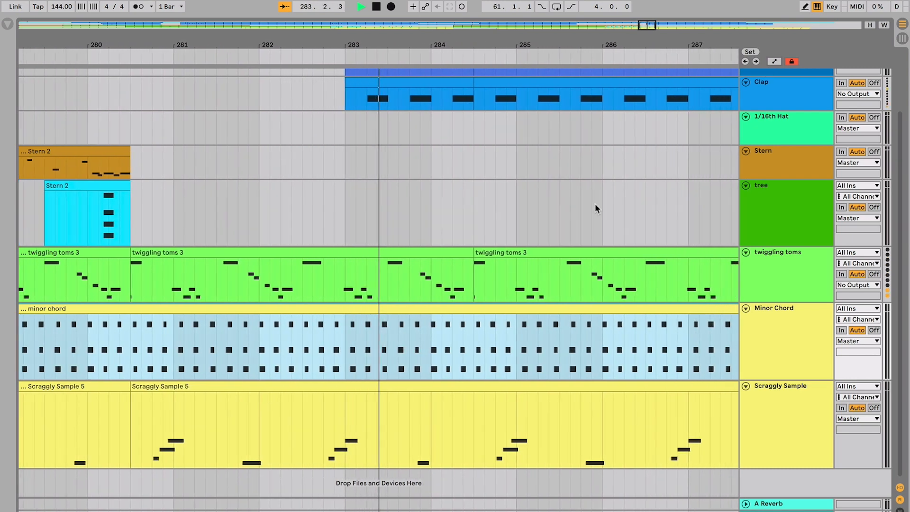
pyautogui.scroll(3, 593, 209)
pyautogui.press('space')
# - Mark bar 280.4 on the 1/16th Hat track and select the twiggling toms clip starting at bar 280.3
pyautogui.press('-')
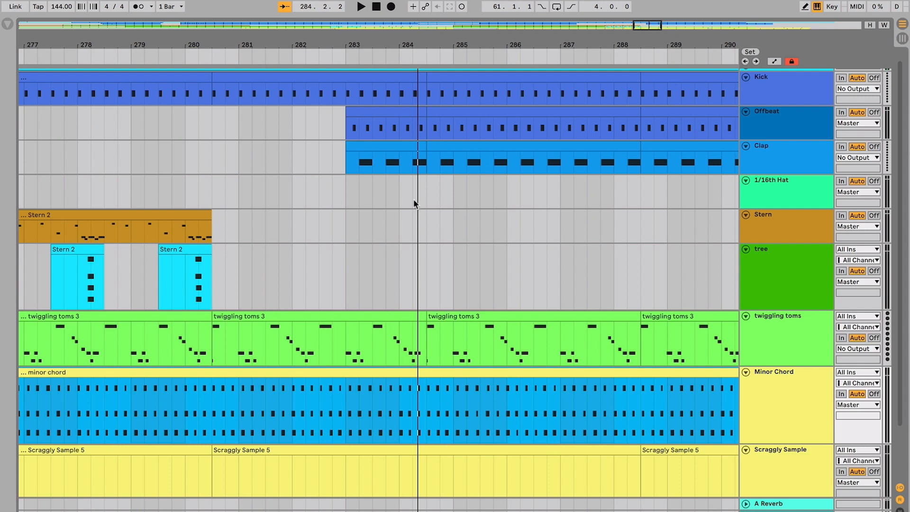
pyautogui.hscroll(-2, 331, 201)
pyautogui.scroll(1, 332, 201)
pyautogui.click(266, 189)
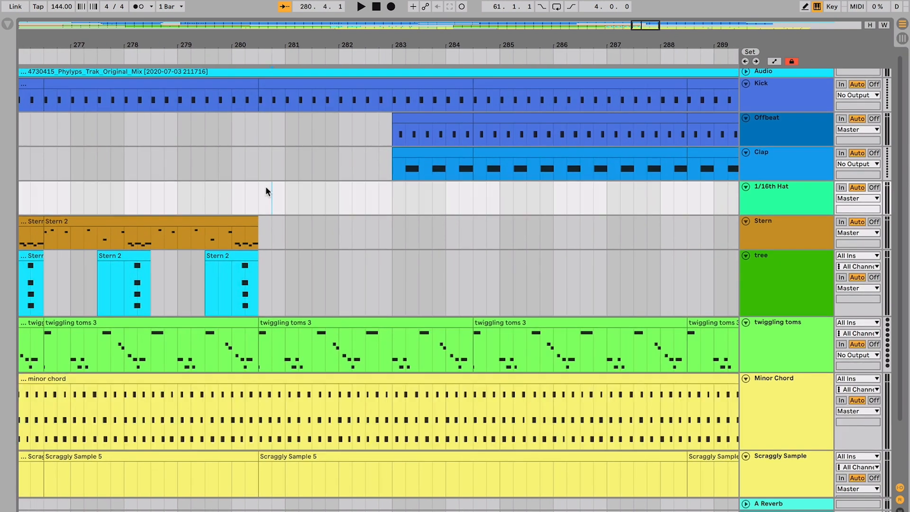
pyautogui.press('+')
pyautogui.click(312, 323)
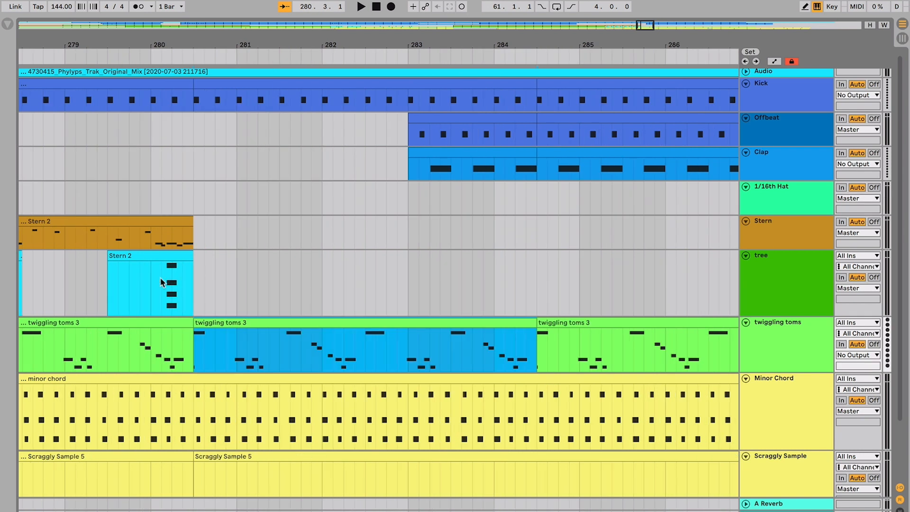
# - Play the transition from bar 280 on the tree track, stop, and replay it from bar 280 on the Clap track
pyautogui.click(141, 269)
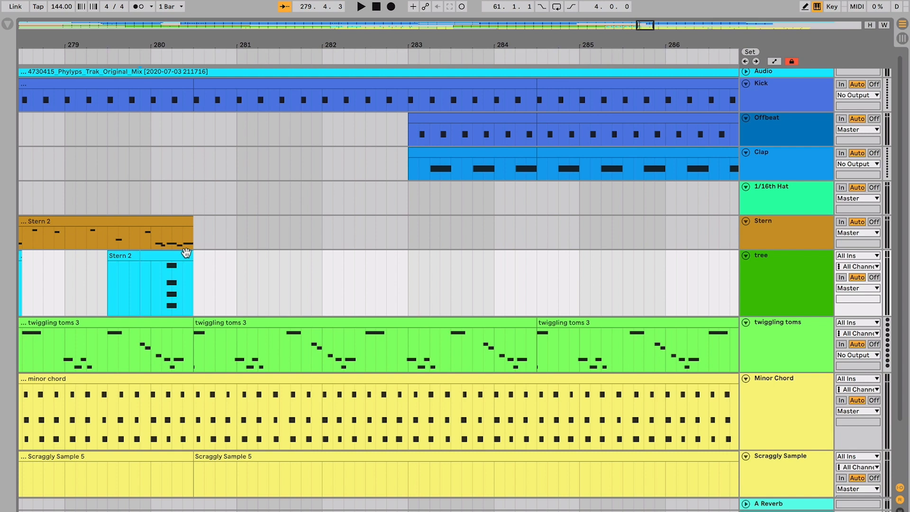
pyautogui.click(153, 273)
pyautogui.press('space')
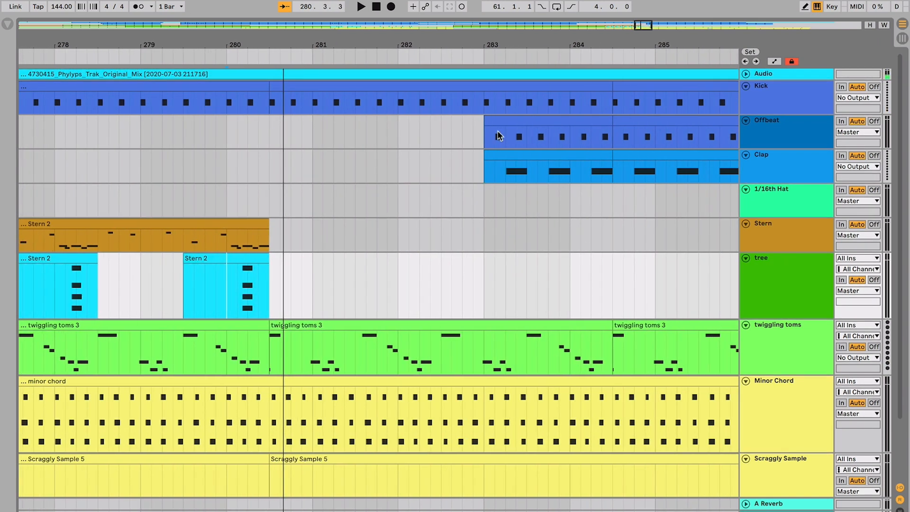
pyautogui.press('space')
pyautogui.click(236, 178)
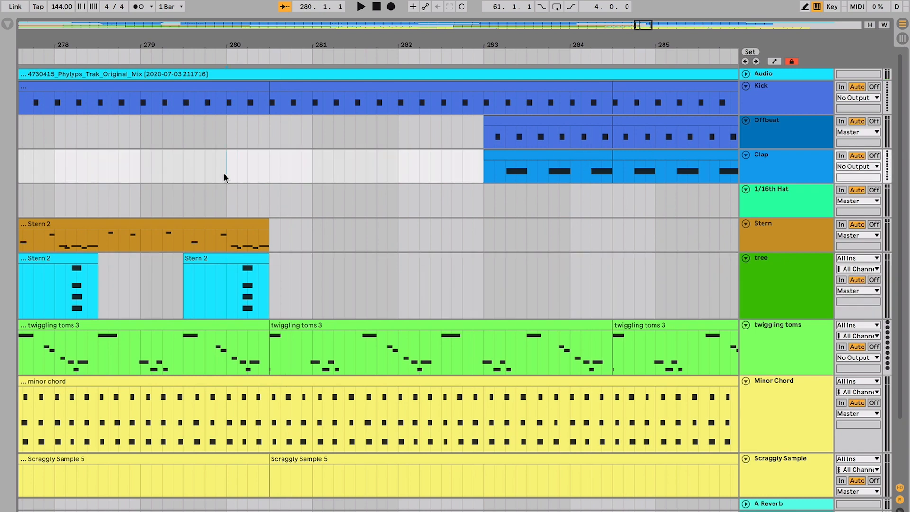
pyautogui.press('space')
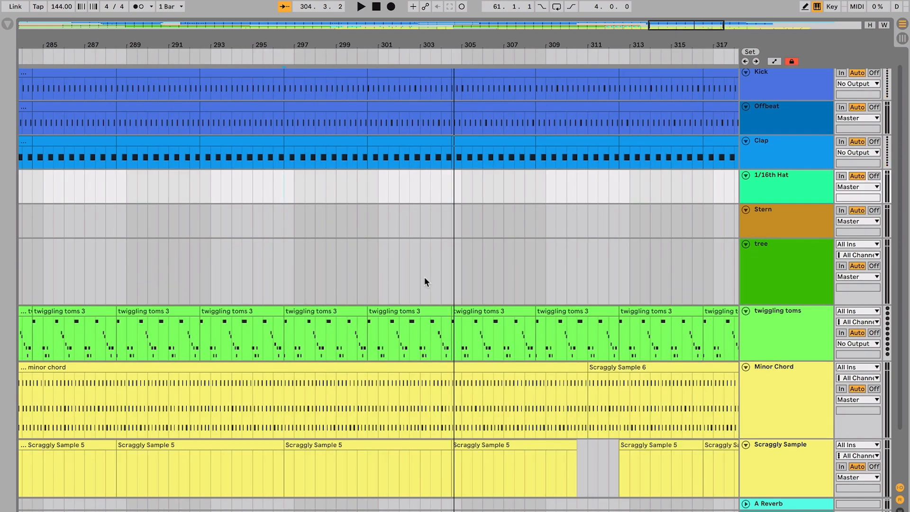
# - Show the automation lanes and mark bar 300 on the Minor Chord track
pyautogui.click(774, 62)
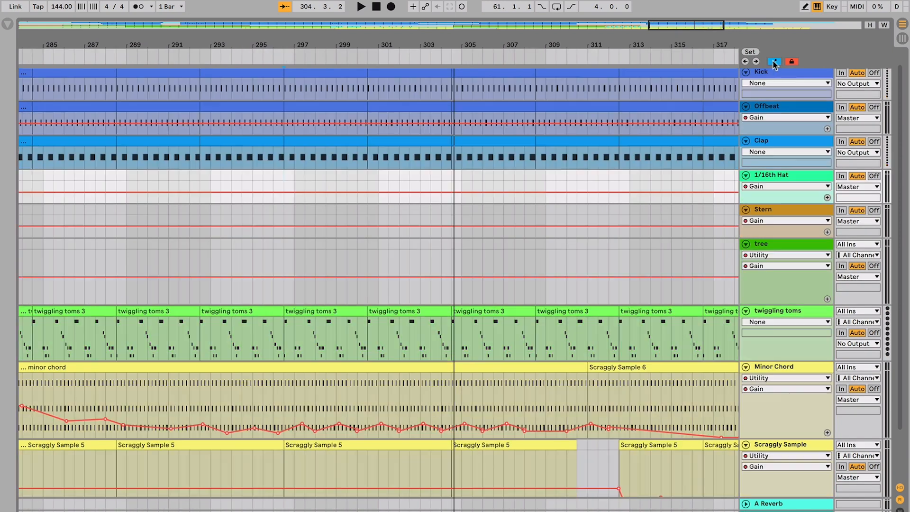
pyautogui.scroll(-3, 403, 365)
pyautogui.hscroll(-2, 403, 365)
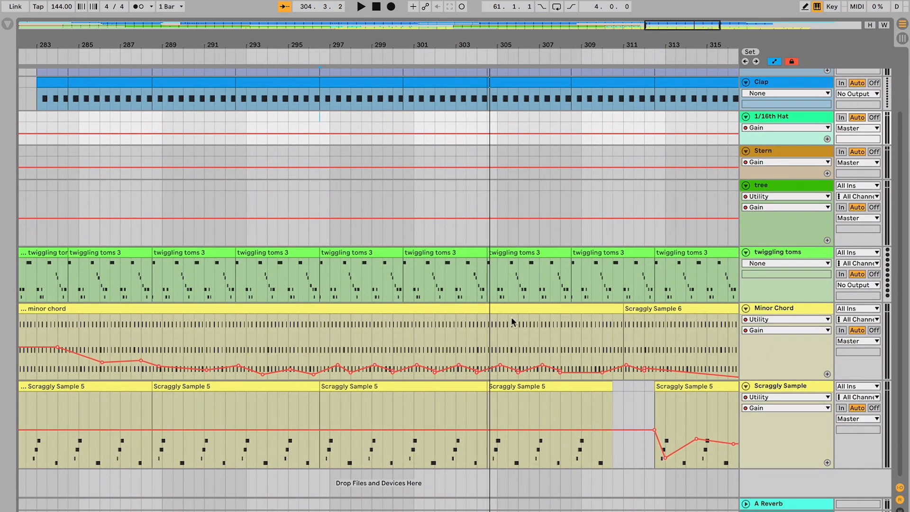
pyautogui.click(485, 306)
pyautogui.click(394, 339)
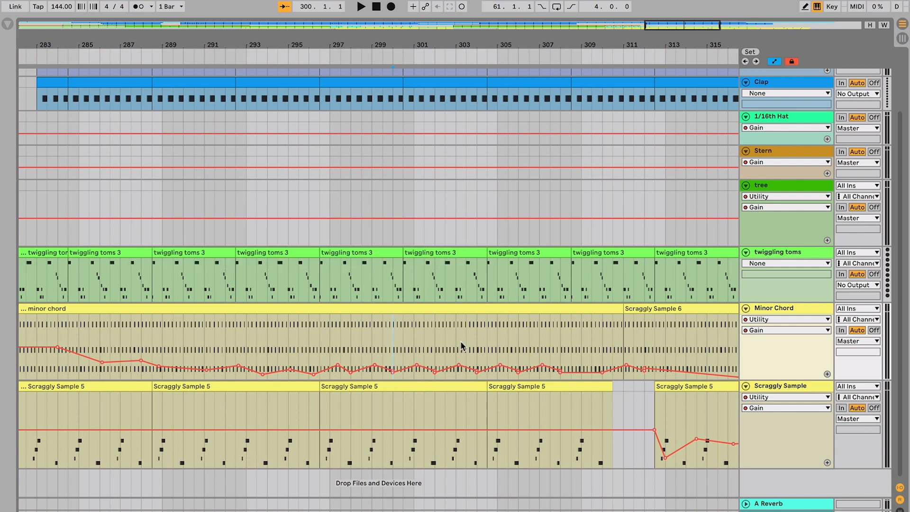
# - Examine the Minor Chord gain automation around bars 300 to 302, close up and across the wider section
pyautogui.click(434, 329)
pyautogui.press('+')
pyautogui.press('-')
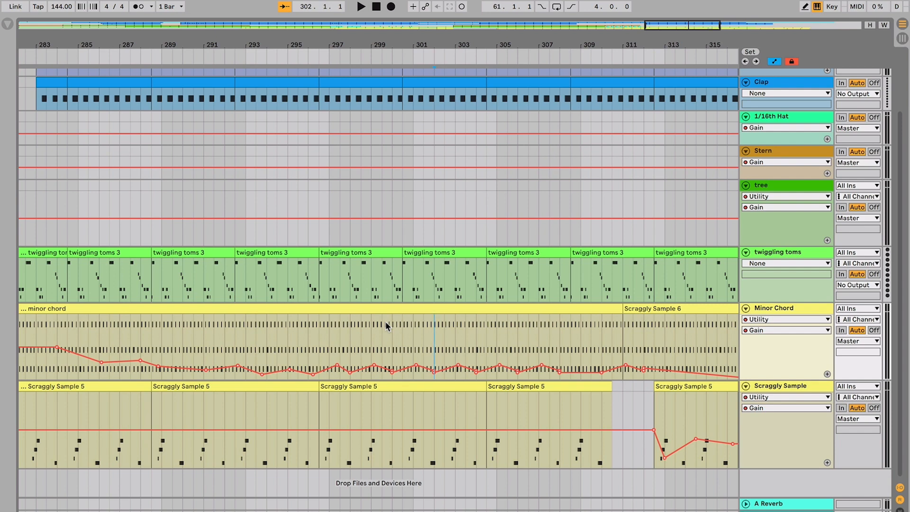
pyautogui.press('+')
pyautogui.press('+')
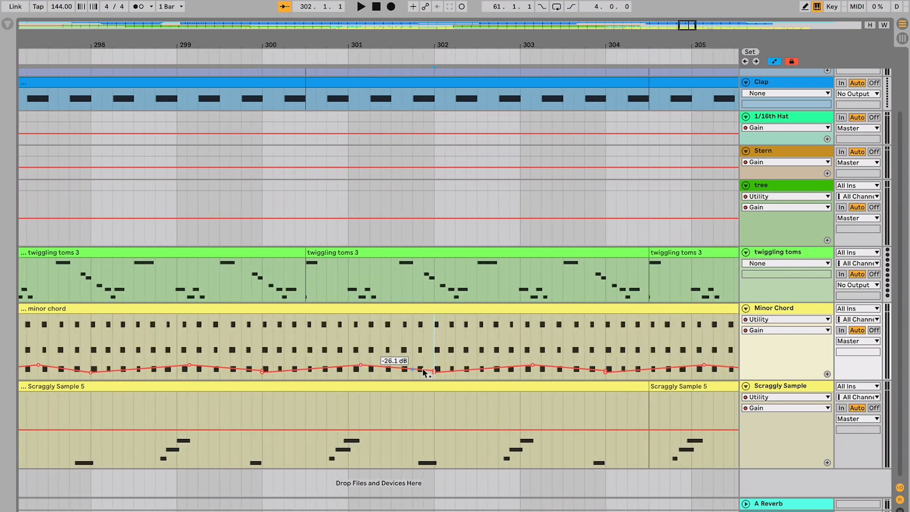
pyautogui.click(306, 331)
pyautogui.press('-')
pyautogui.press('-')
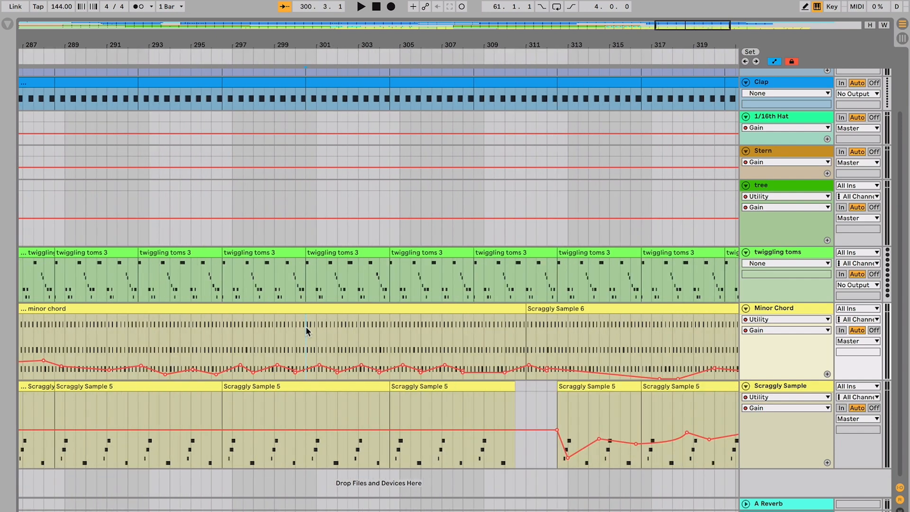
pyautogui.press('-')
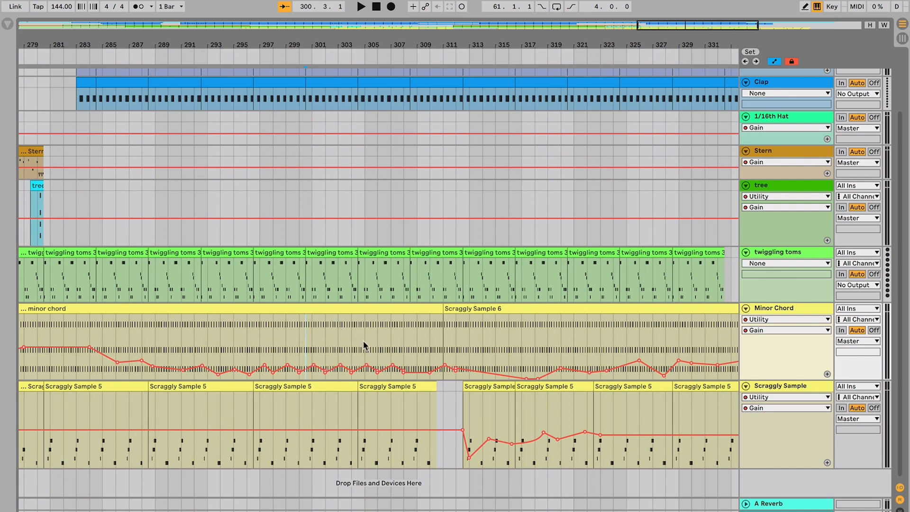
# - Mark bar 308 on the Minor Chord track, and play the section from bar 312 while following the tracks
pyautogui.press('+')
pyautogui.press('+')
pyautogui.click(449, 330)
pyautogui.hscroll(2, 449, 330)
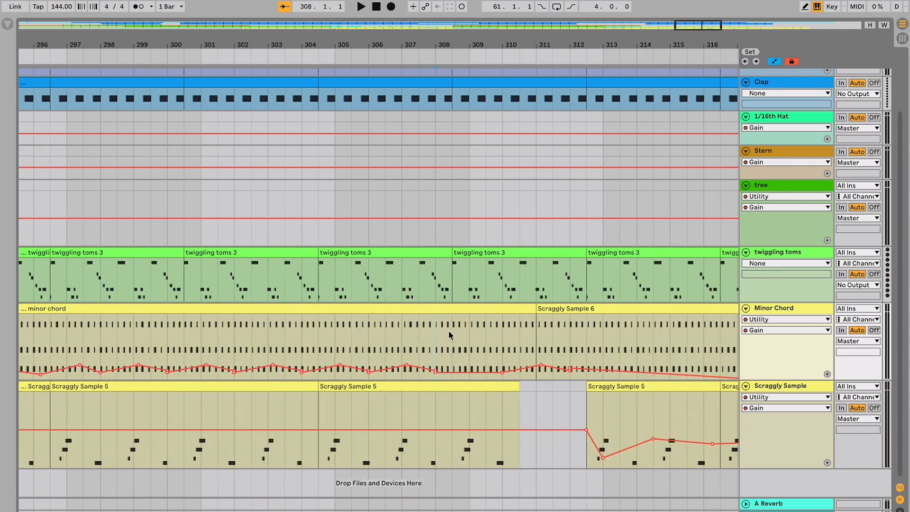
pyautogui.press('space')
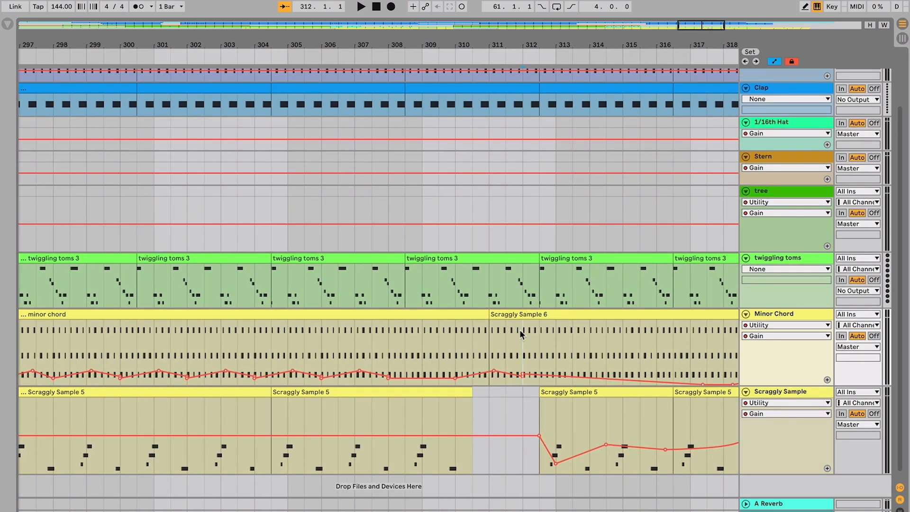
pyautogui.press('-')
pyautogui.press('-')
pyautogui.scroll(3, 520, 329)
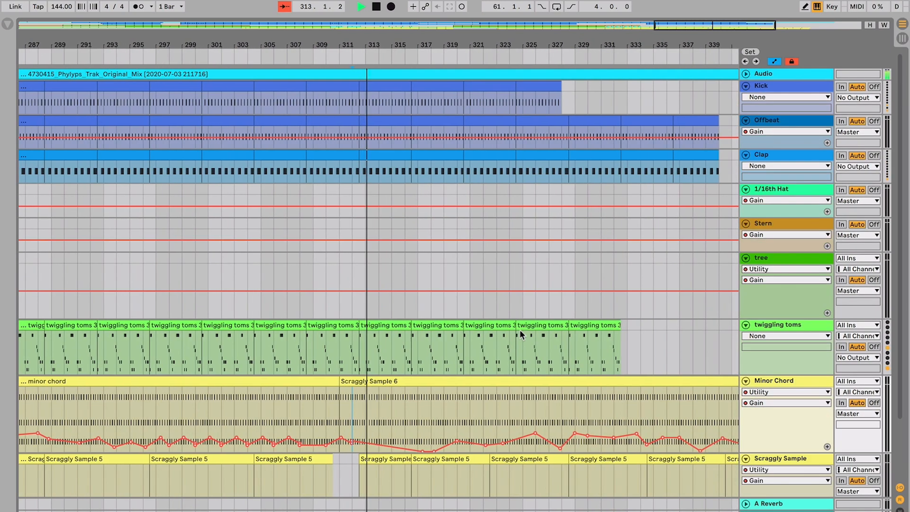
pyautogui.scroll(-3, 520, 329)
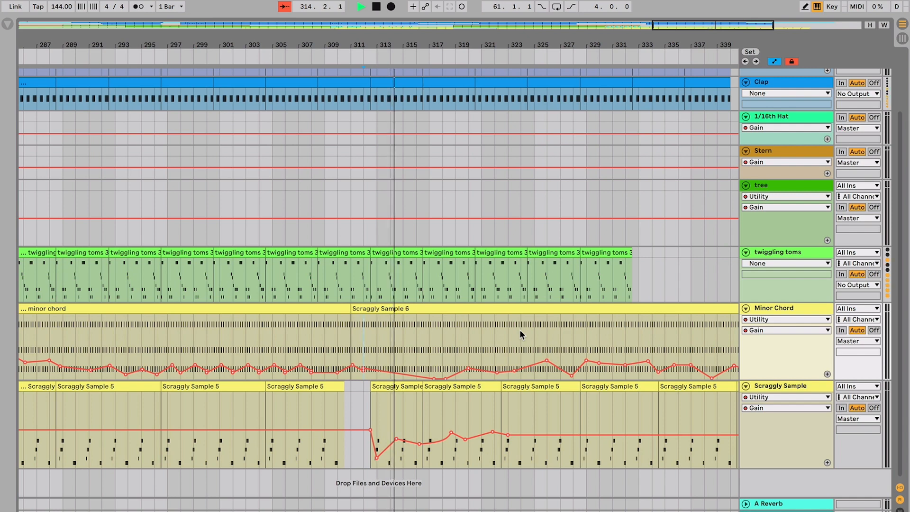
pyautogui.press('+')
pyautogui.press('+')
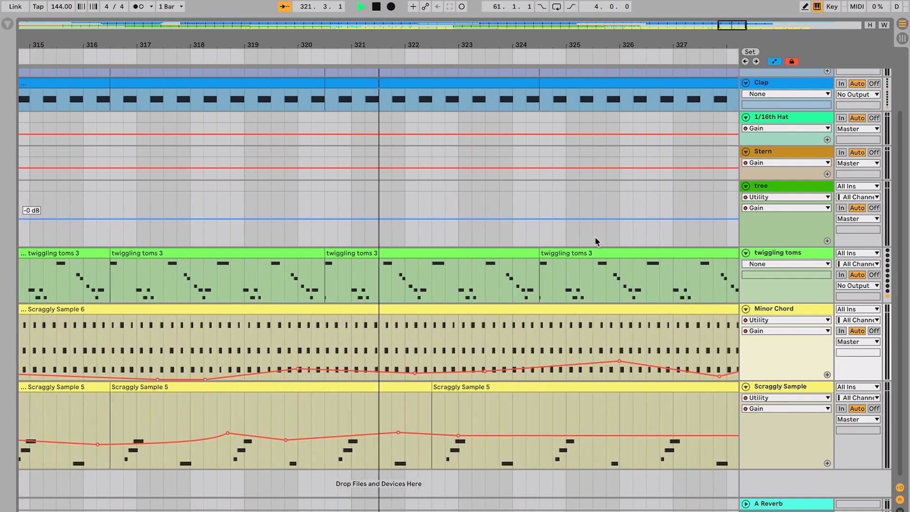
# - Stop playback past bar 321 and mark bar 323.3 on the Minor Chord track
pyautogui.press('space')
pyautogui.click(432, 345)
pyautogui.press('-')
pyautogui.press('-')
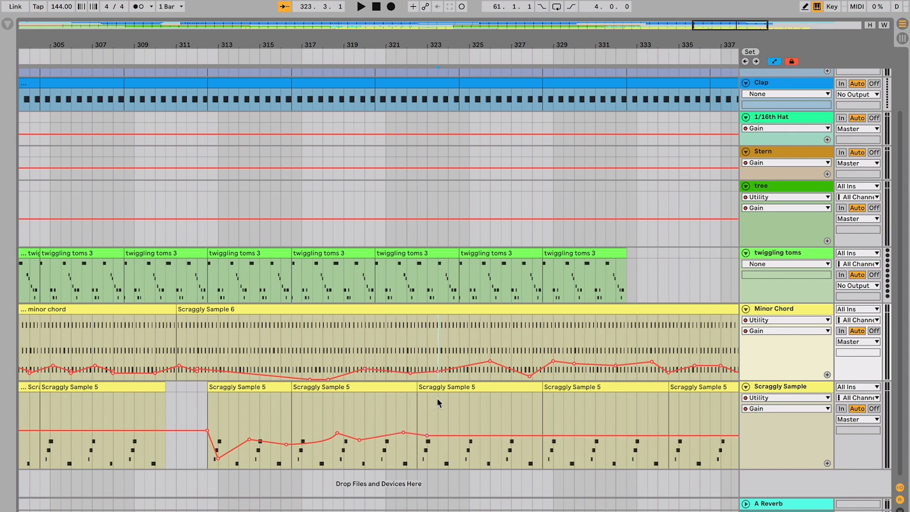
pyautogui.press('-')
pyautogui.press('-')
# - Select the Minor Chord track's Scraggly Sample 6 clip starting at bar 311 and check the section through its ending
pyautogui.scroll(3, 430, 408)
pyautogui.hscroll(2, 431, 408)
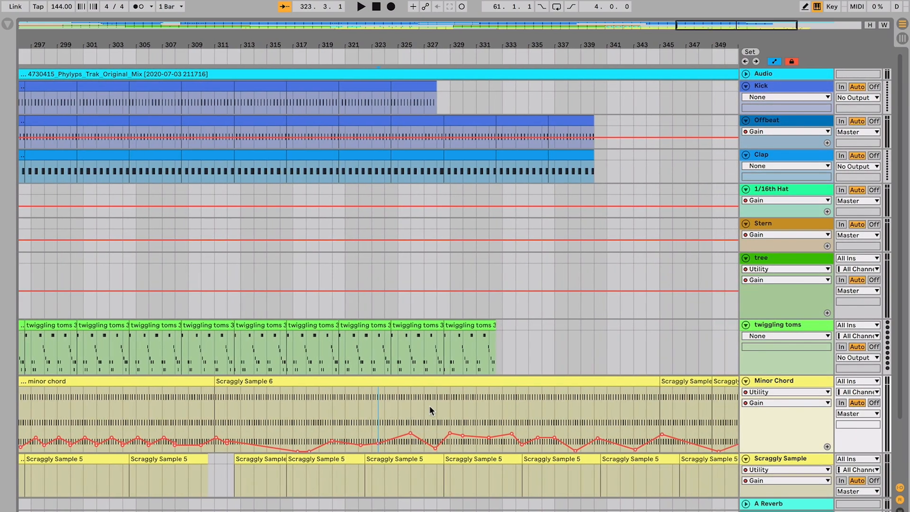
pyautogui.scroll(-3, 430, 408)
pyautogui.hscroll(2, 431, 407)
pyautogui.click(417, 327)
pyautogui.scroll(3, 417, 315)
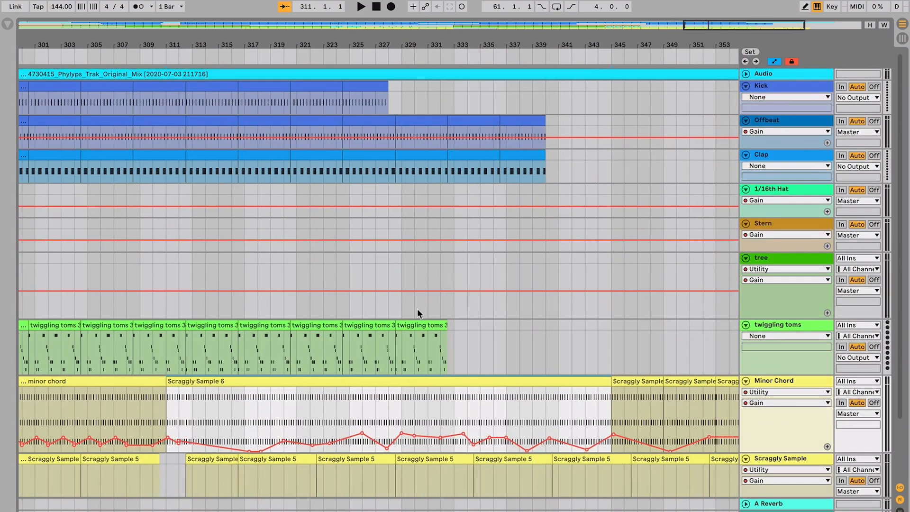
pyautogui.scroll(-3, 598, 351)
pyautogui.hscroll(3, 596, 347)
pyautogui.scroll(3, 595, 347)
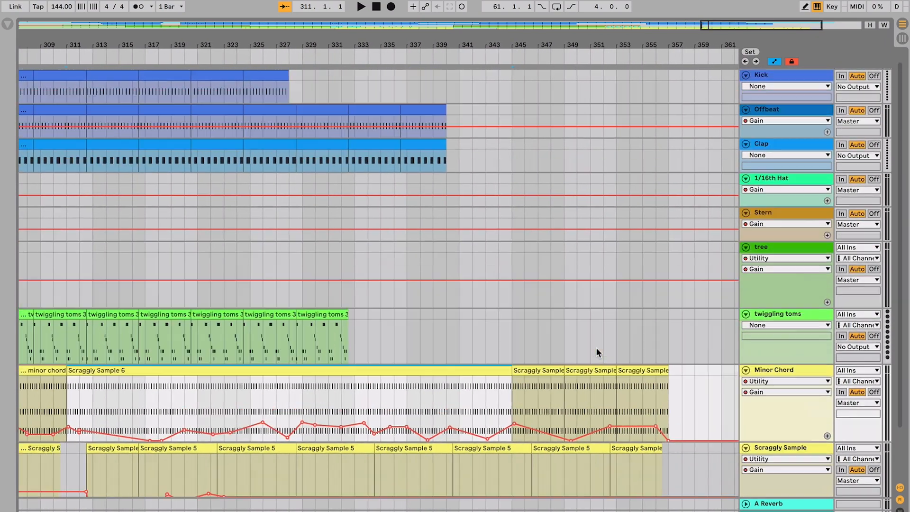
# - Hide the automation lanes and bring the whole arrangement into view from bar 1 to the end
pyautogui.hscroll(-1, 596, 348)
pyautogui.hscroll(-10, 588, 307)
pyautogui.scroll(-5, 588, 307)
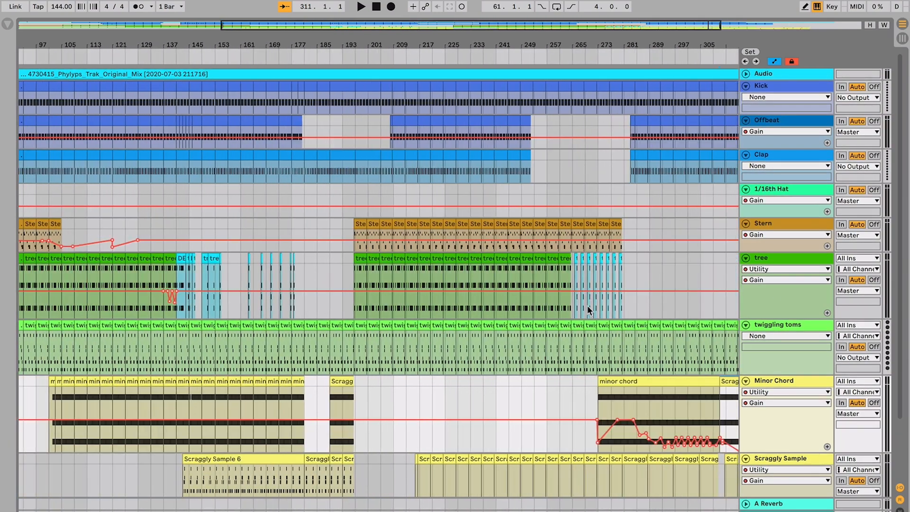
pyautogui.hscroll(-1, 588, 306)
pyautogui.click(776, 62)
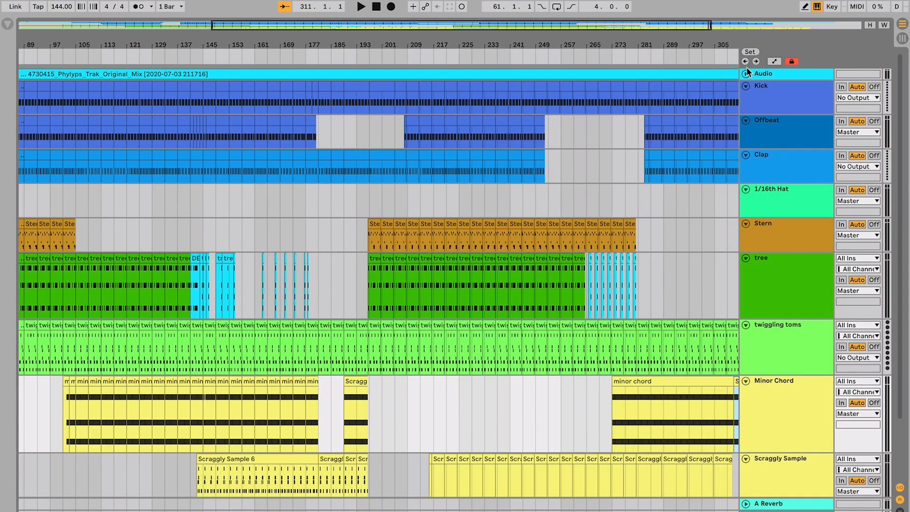
pyautogui.scroll(-1, 690, 125)
pyautogui.hscroll(2, 690, 124)
pyautogui.scroll(-5, 691, 124)
pyautogui.scroll(-3, 690, 124)
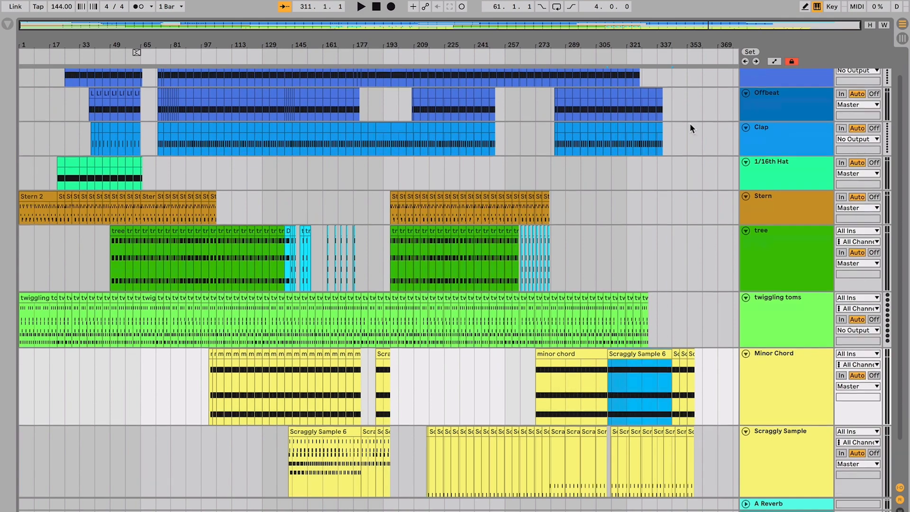
pyautogui.scroll(4, 690, 124)
# - Mark bar 337 on the 1/16th Hat track, and move the marker to bar 289 on the Stern track
pyautogui.click(657, 195)
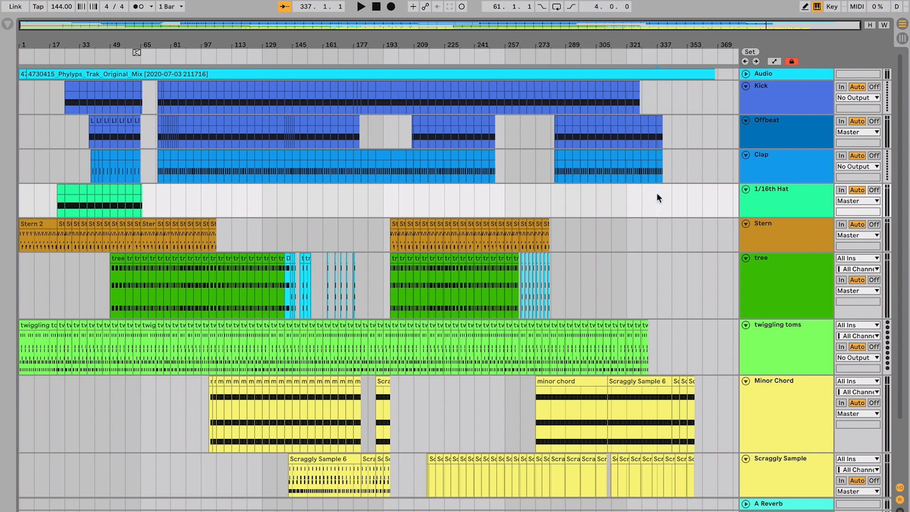
pyautogui.click(552, 227)
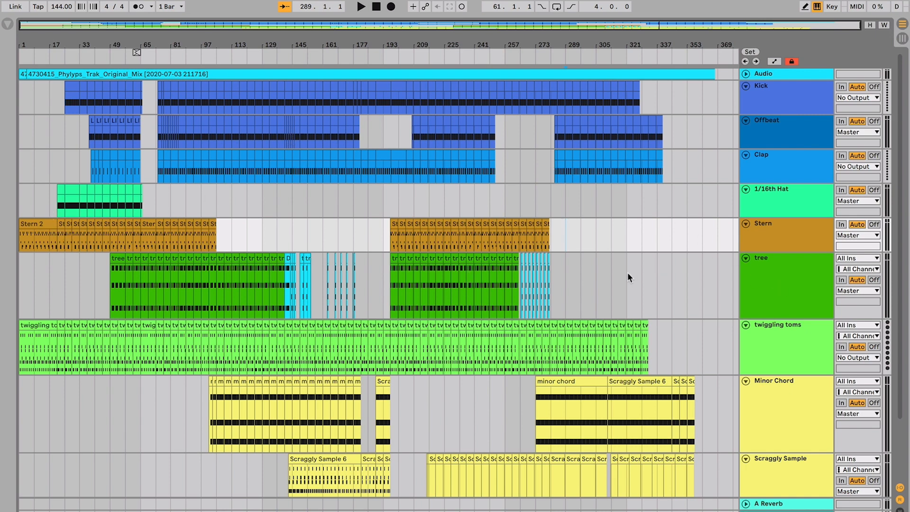
pyautogui.scroll(-1, 628, 272)
pyautogui.scroll(1, 628, 278)
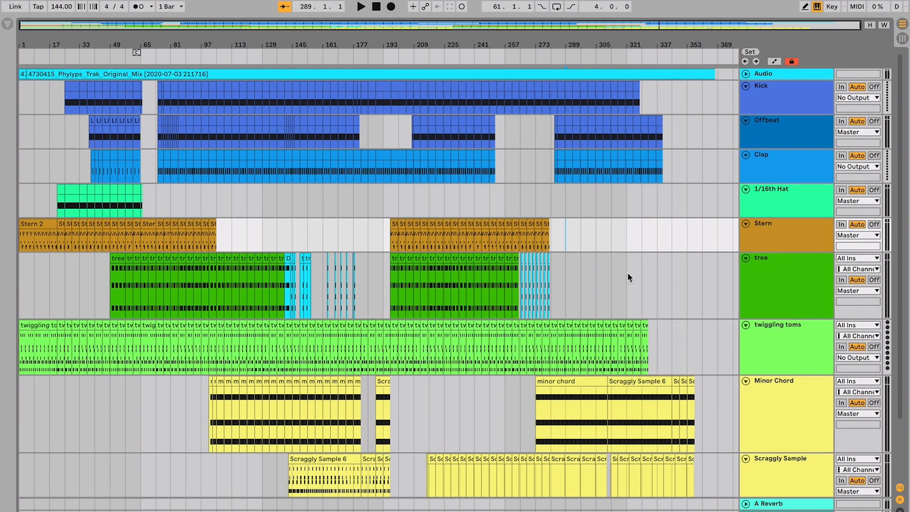